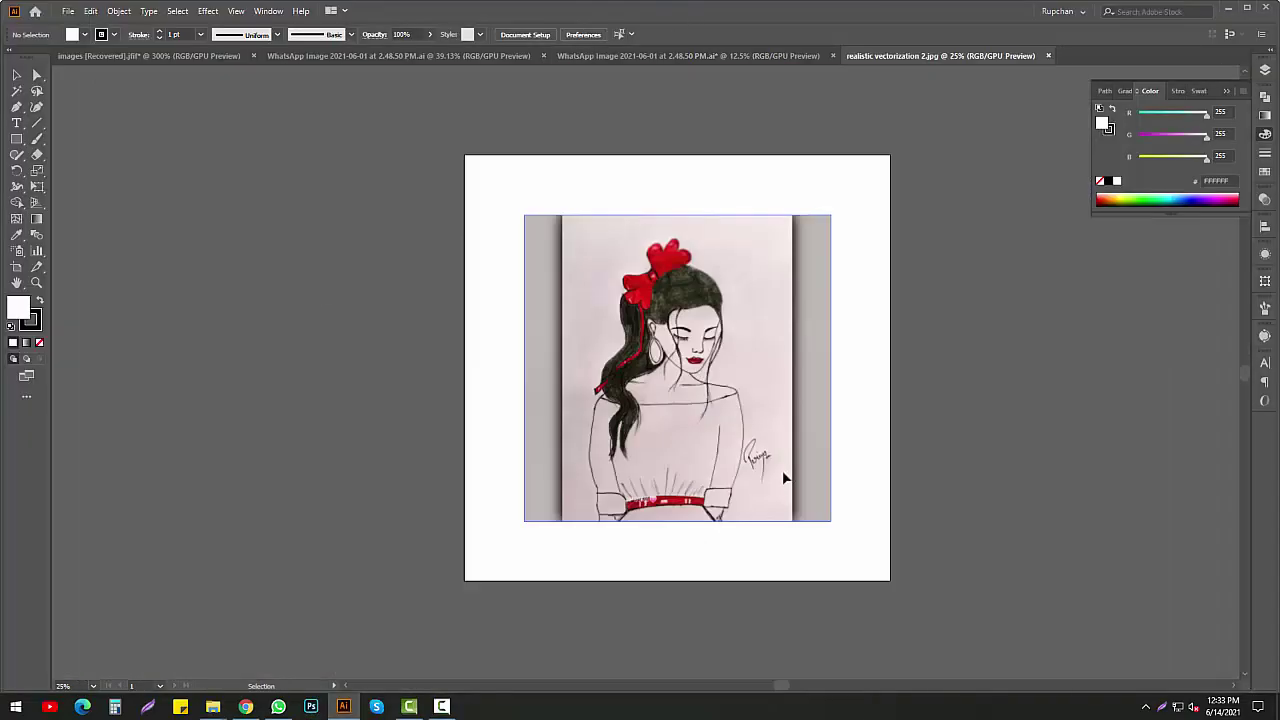
# Scale the sketch up to fill the artboard and add a new layer above it
pyautogui.moveTo(830, 521); pyautogui.dragTo(890, 580)
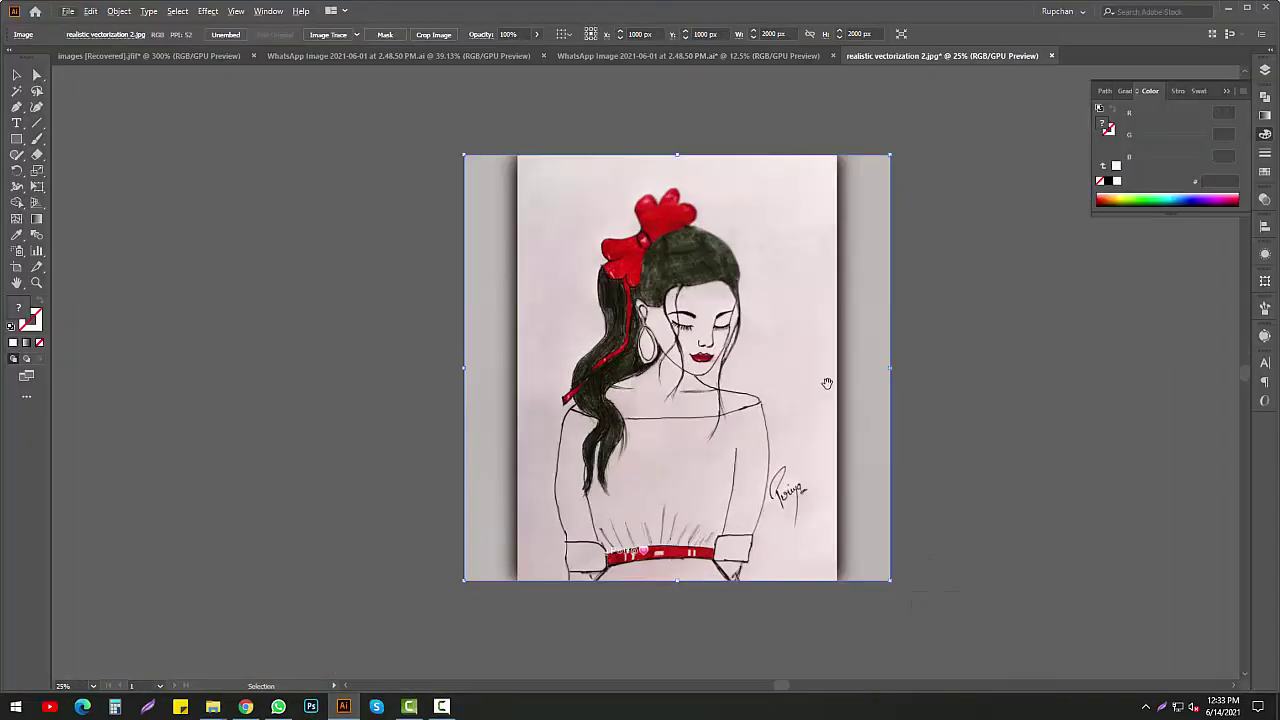
pyautogui.moveTo(827, 383); pyautogui.dragTo(820, 415)
pyautogui.click(1265, 70)
pyautogui.click(52, 302)
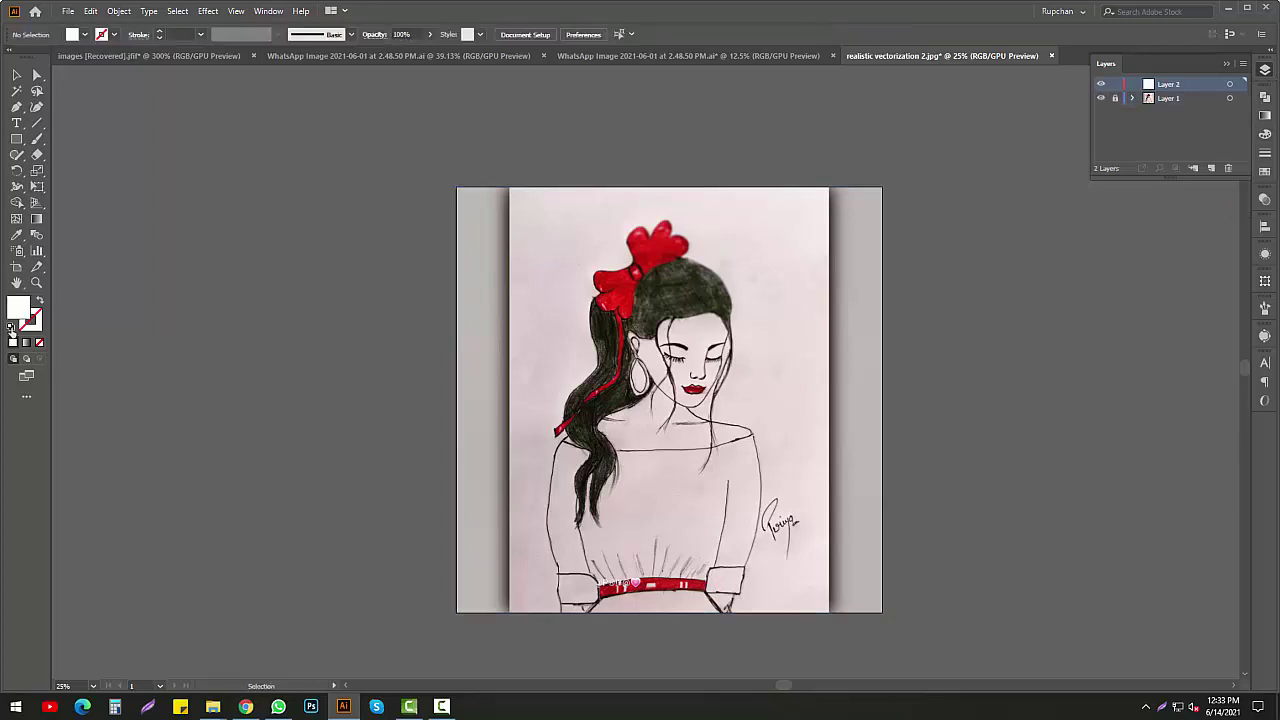
# Set the fill to None and the stroke colour to bright green 00FF00
pyautogui.click(11, 327)
pyautogui.click(39, 342)
pyautogui.doubleClick(31, 320)
pyautogui.click(944, 285)
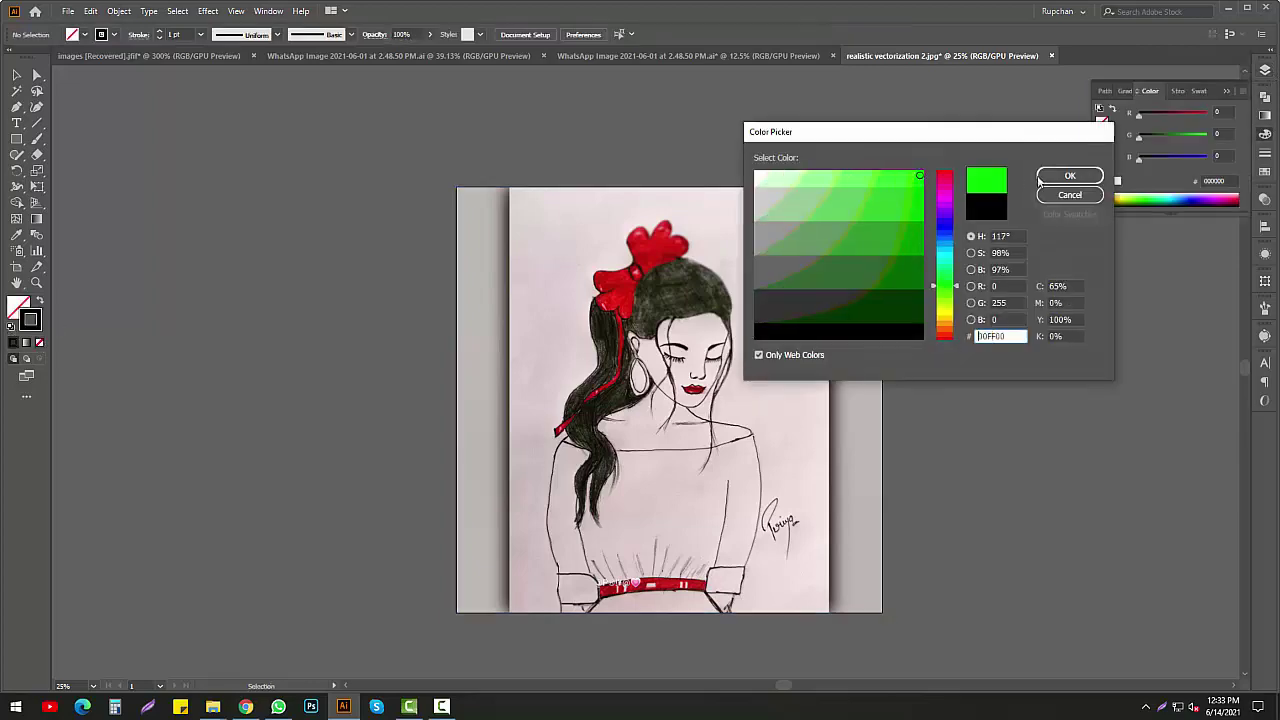
pyautogui.click(1041, 177)
pyautogui.scroll(4, 636, 243)
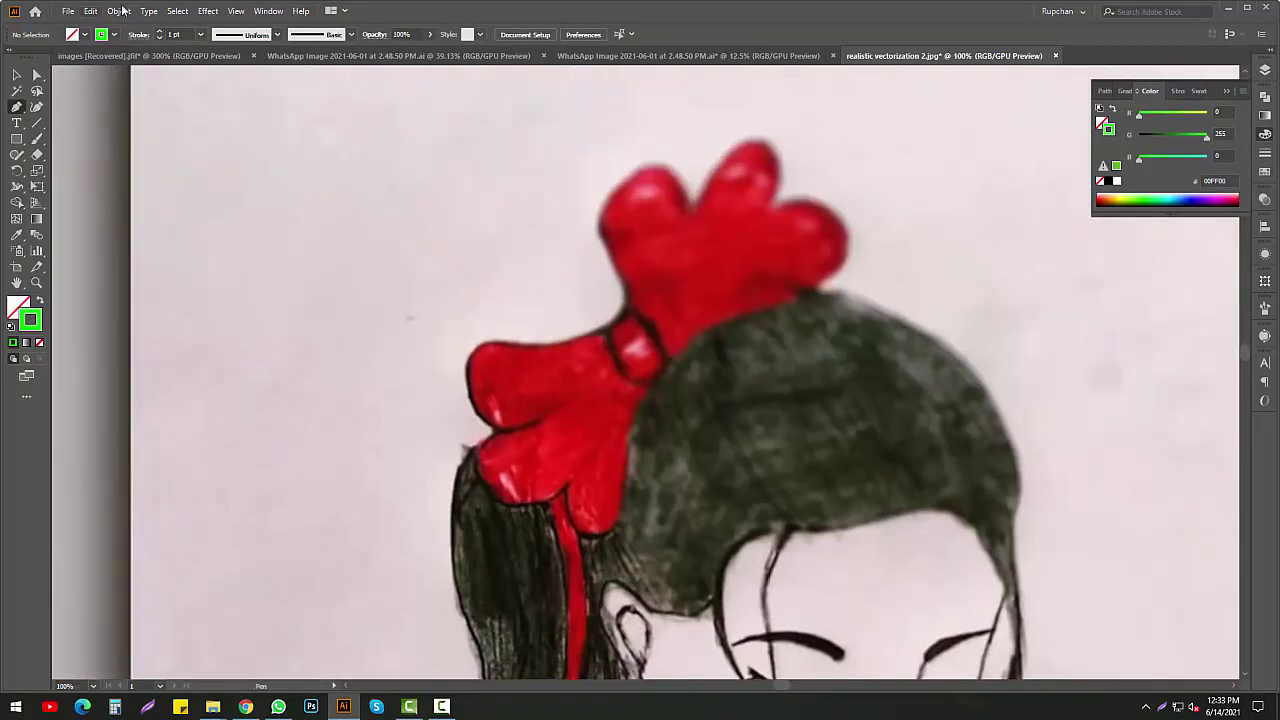
# Start the pen outline over the bow's top lobe and raise the stroke weight to 4 pt
pyautogui.scroll(2, 620, 318)
pyautogui.click(682, 315)
pyautogui.scroll(1, 723, 270)
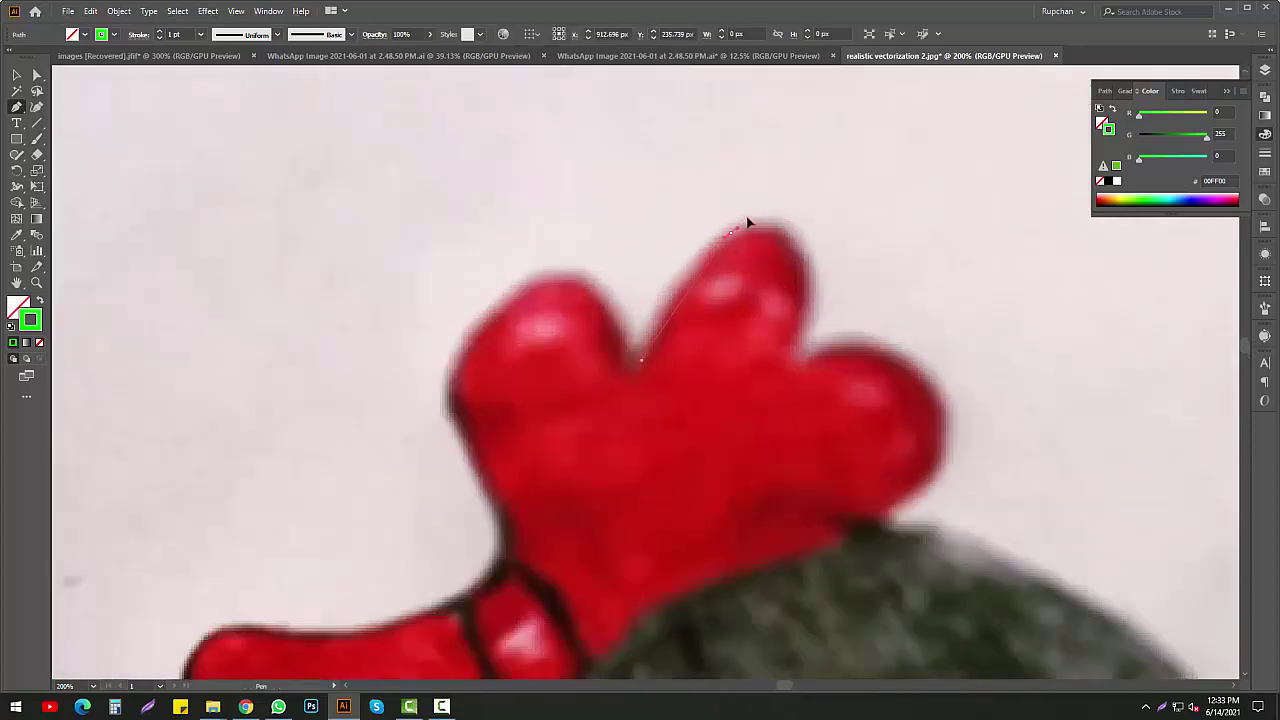
pyautogui.moveTo(730, 232); pyautogui.dragTo(771, 204)
pyautogui.moveTo(757, 462); pyautogui.dragTo(755, 461)
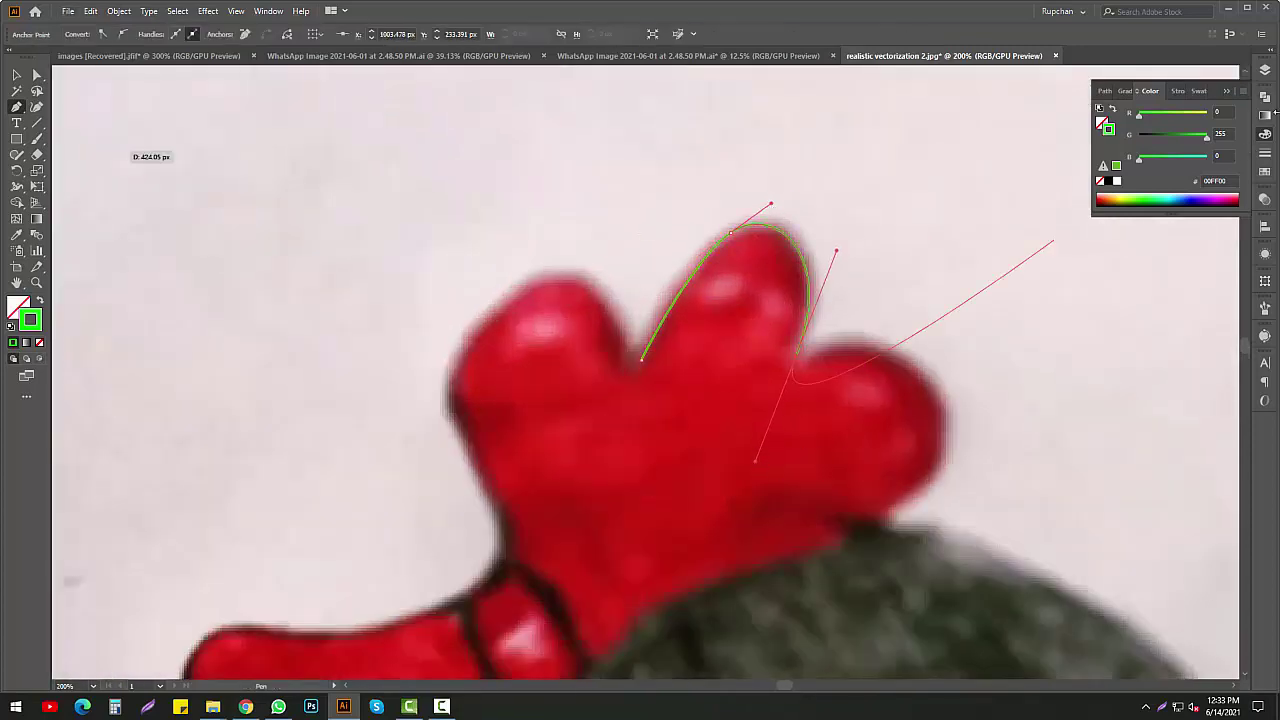
pyautogui.click(1171, 91)
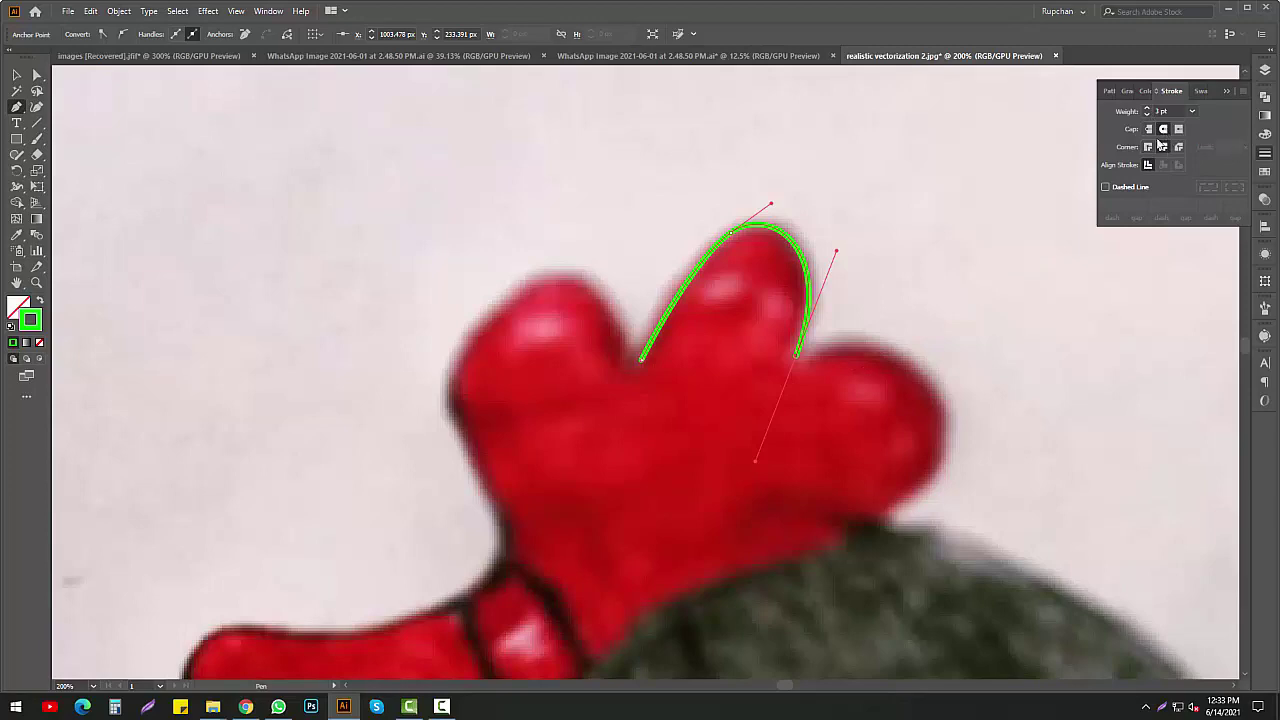
pyautogui.click(1148, 110)
pyautogui.click(796, 362)
# Trace the bow's right lobe and its edge where it meets the hair
pyautogui.moveTo(943, 406); pyautogui.dragTo(837, 306)
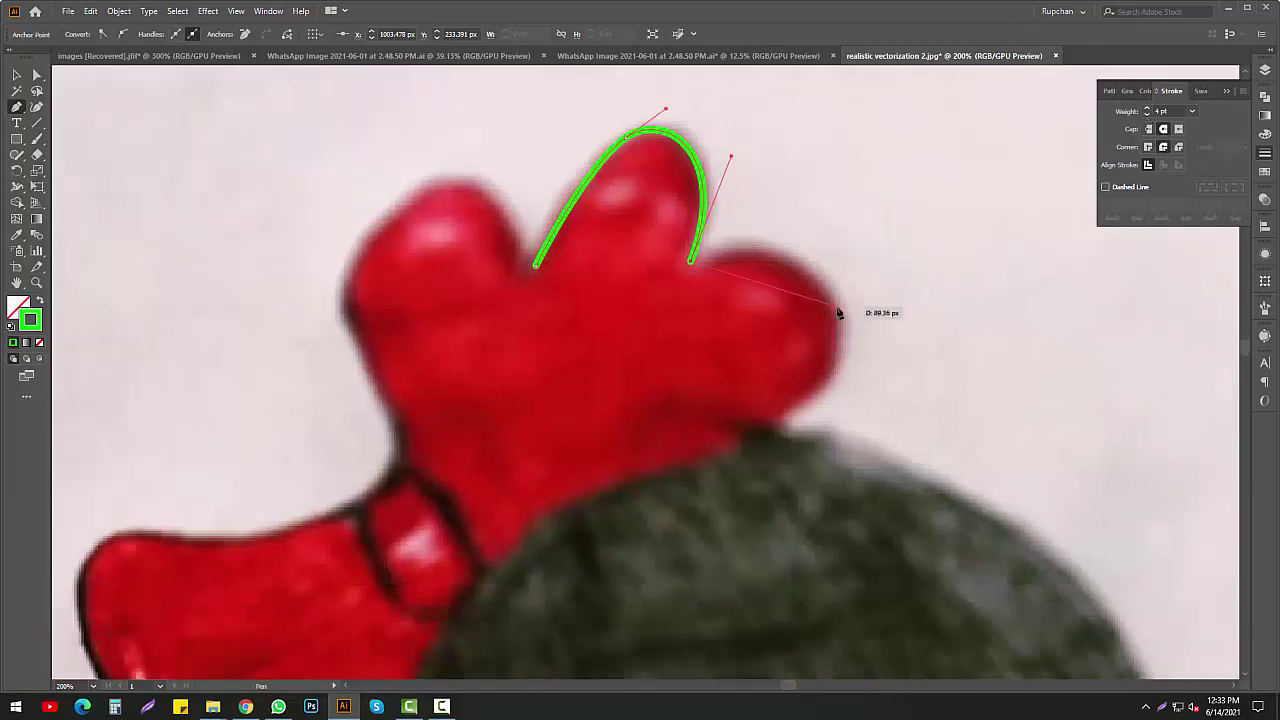
pyautogui.moveTo(855, 382); pyautogui.dragTo(853, 381)
pyautogui.hotkey('ctrl', '-')
pyautogui.scroll(-2, 794, 414)
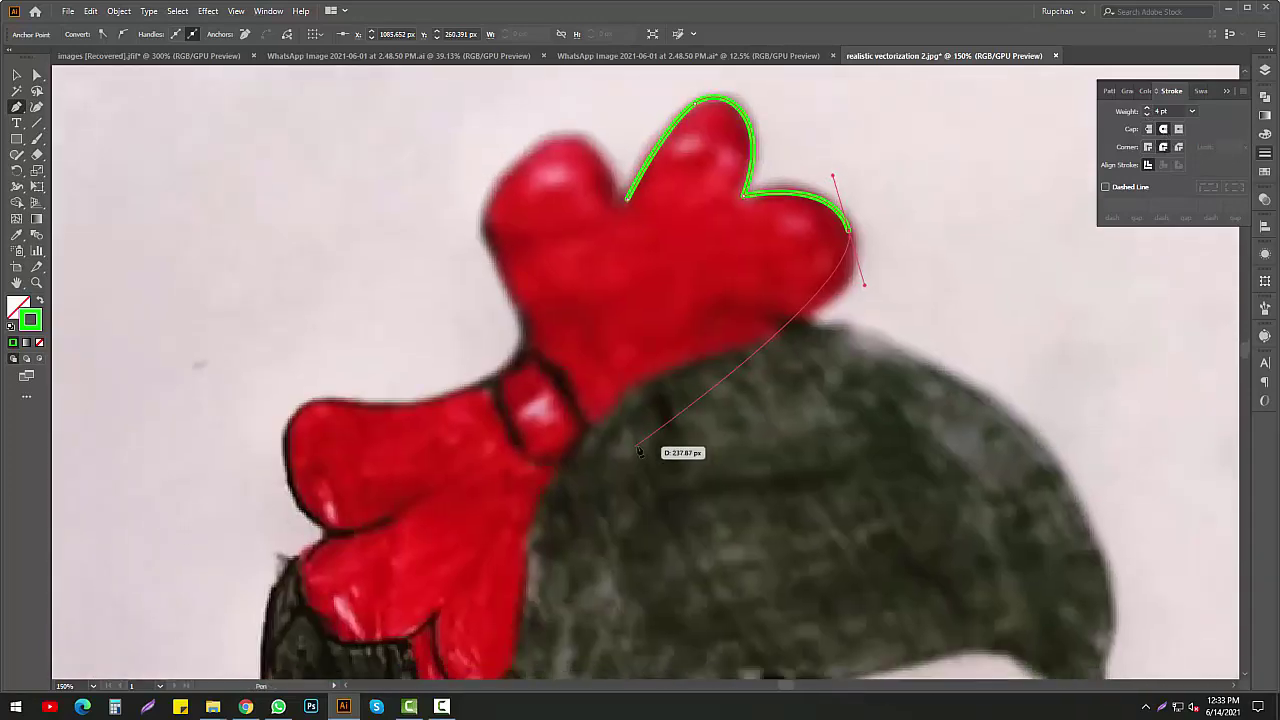
pyautogui.scroll(-2, 640, 424)
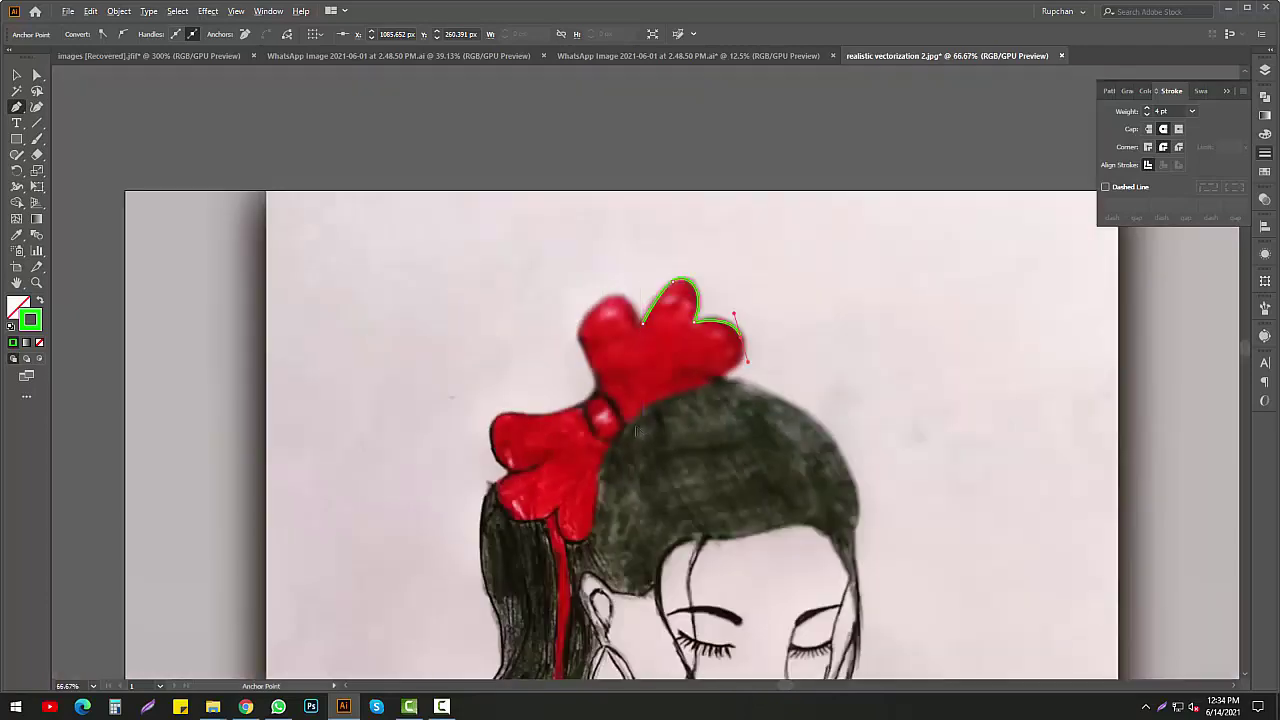
pyautogui.scroll(1, 636, 430)
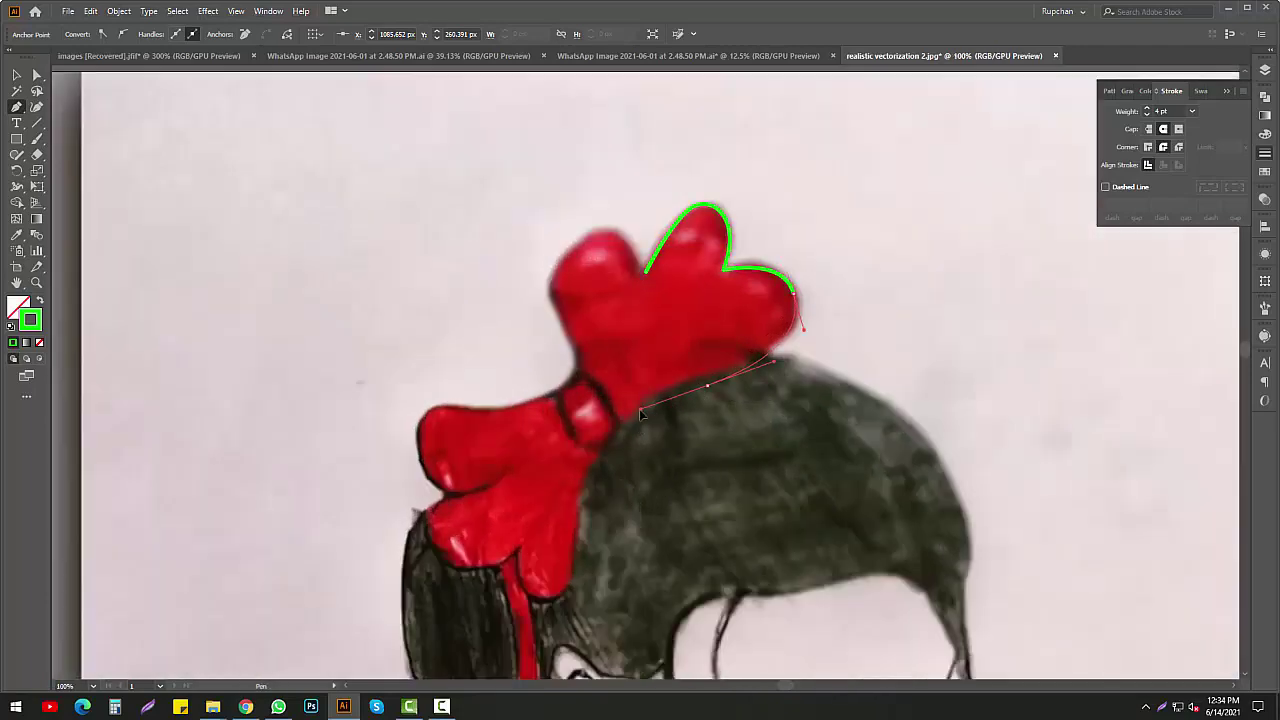
pyautogui.moveTo(639, 409); pyautogui.dragTo(640, 409)
pyautogui.scroll(-2, 640, 409)
pyautogui.moveTo(600, 449); pyautogui.dragTo(601, 450)
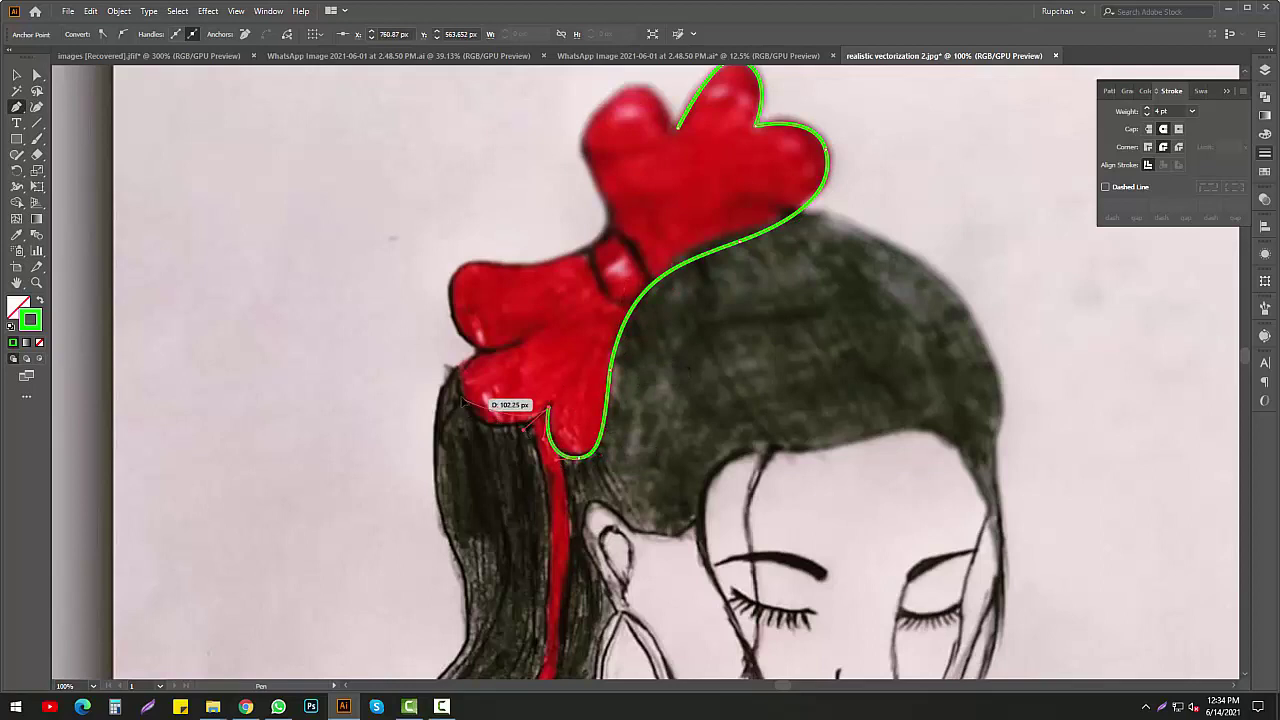
# Continue the outline around the lower-left and top-left lobes and the knot, then finish the path
pyautogui.moveTo(444, 358); pyautogui.dragTo(518, 342)
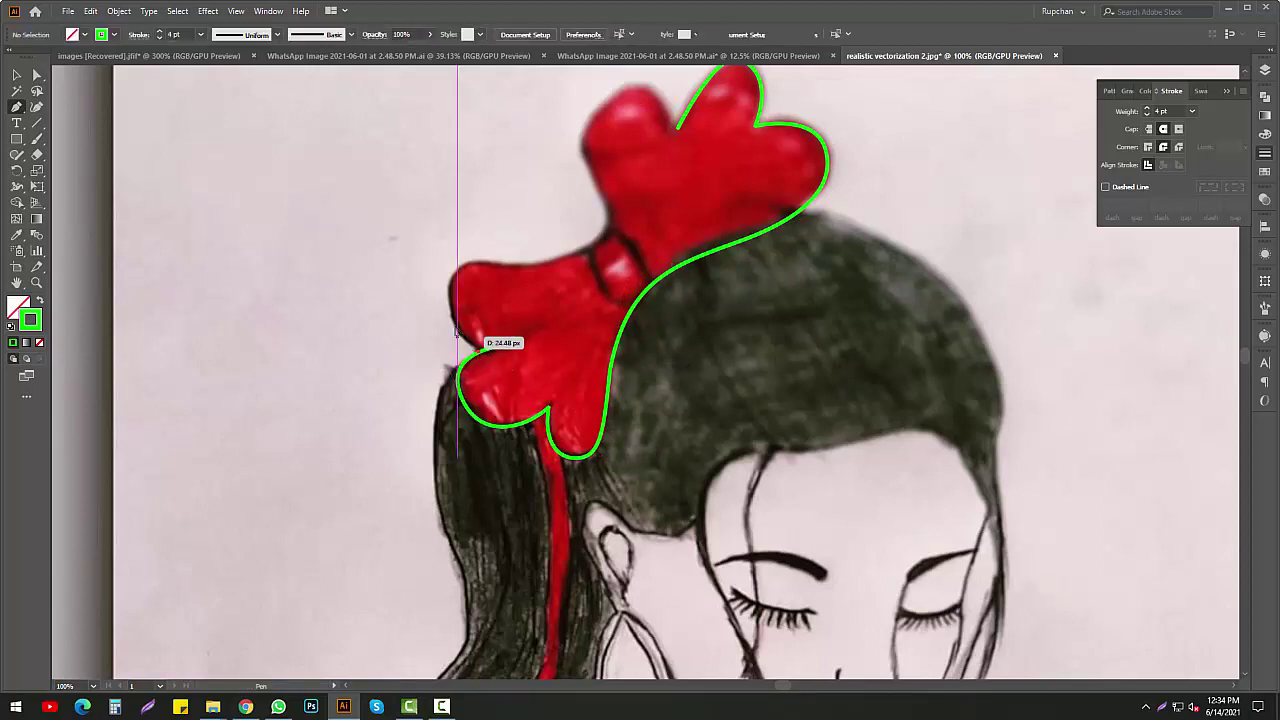
pyautogui.scroll(1, 505, 362)
pyautogui.moveTo(580, 394)
pyautogui.mouseDown()
pyautogui.moveTo(550, 414)
pyautogui.moveTo(655, 527)
pyautogui.mouseUp()
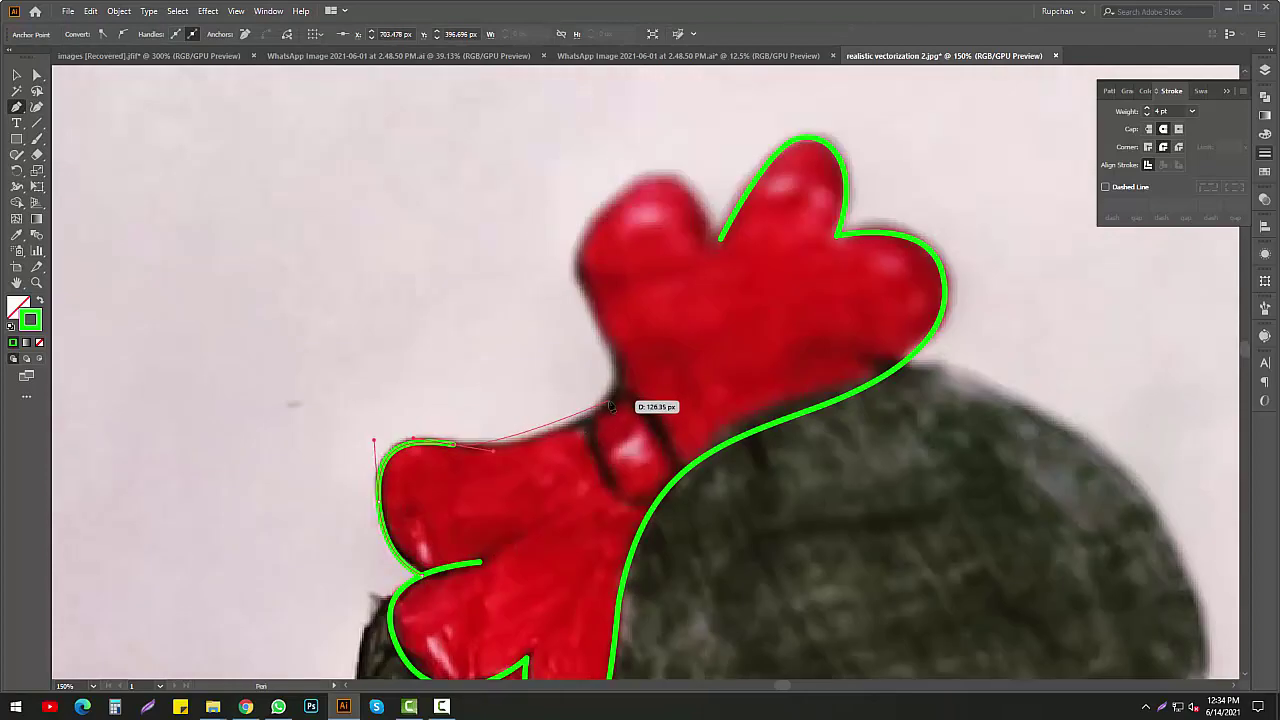
pyautogui.moveTo(577, 318); pyautogui.dragTo(622, 410)
pyautogui.moveTo(615, 347); pyautogui.dragTo(642, 375)
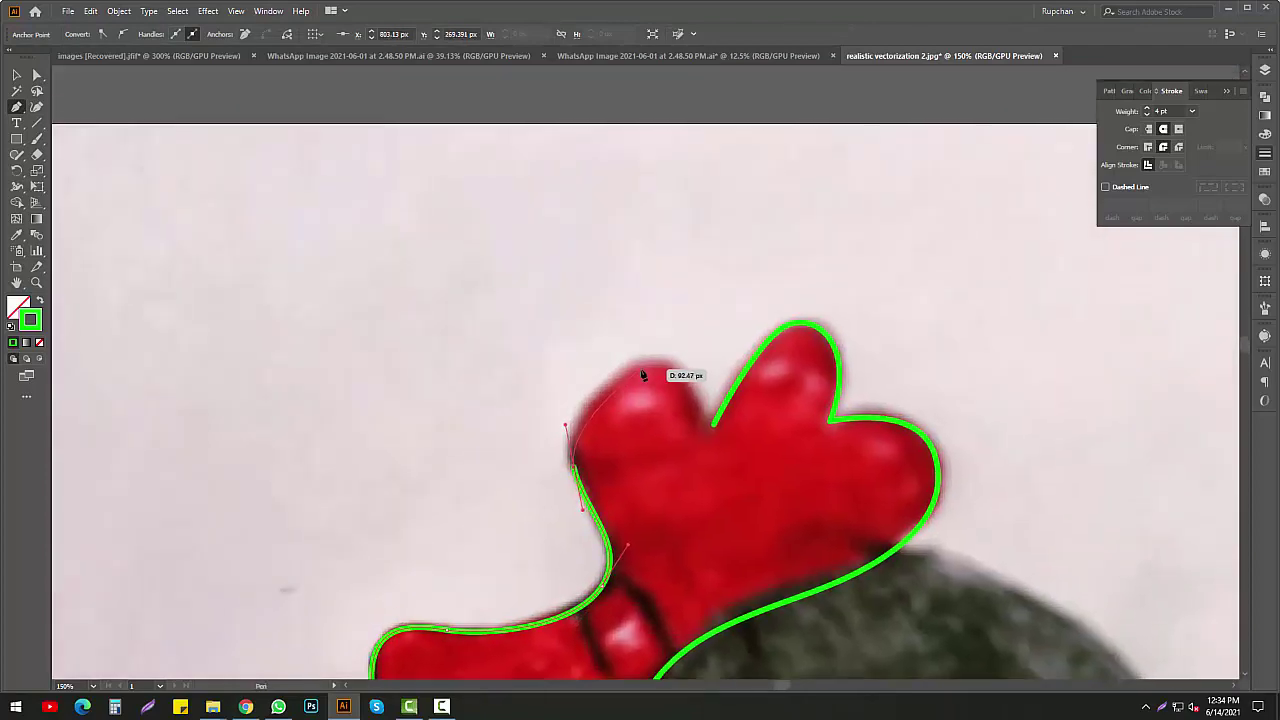
pyautogui.moveTo(714, 424); pyautogui.dragTo(715, 430)
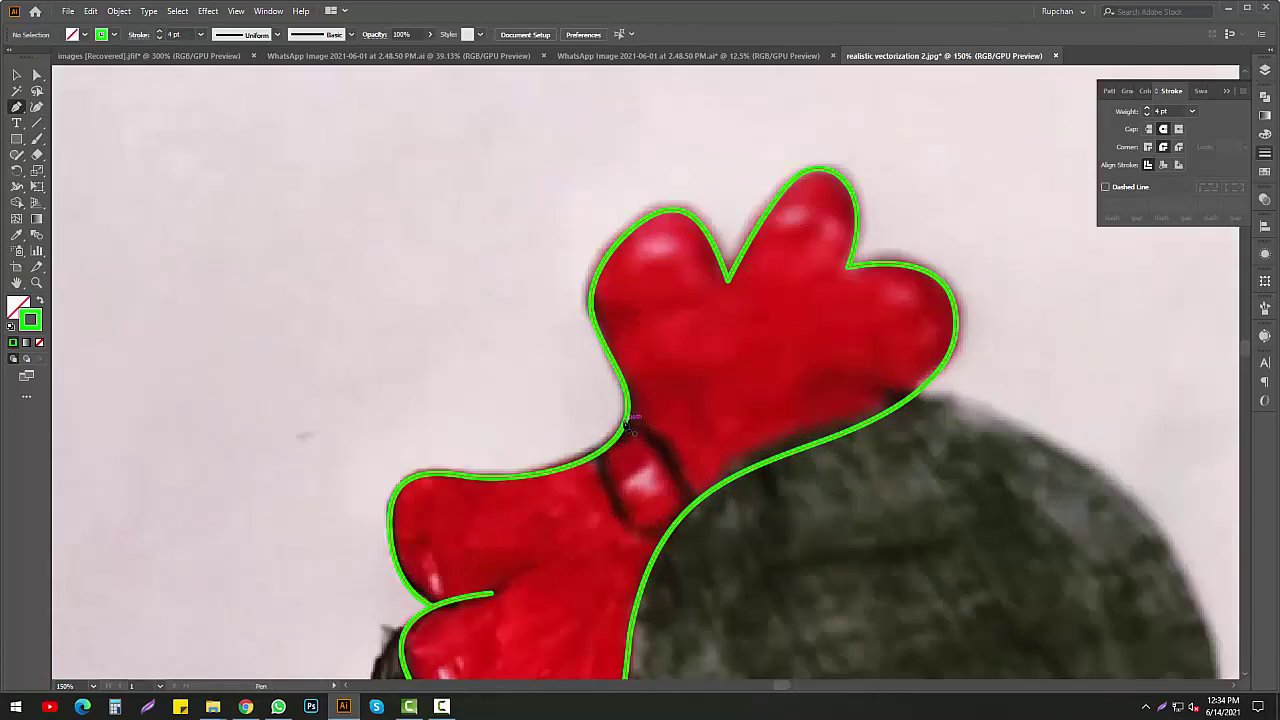
pyautogui.moveTo(668, 428); pyautogui.dragTo(645, 460)
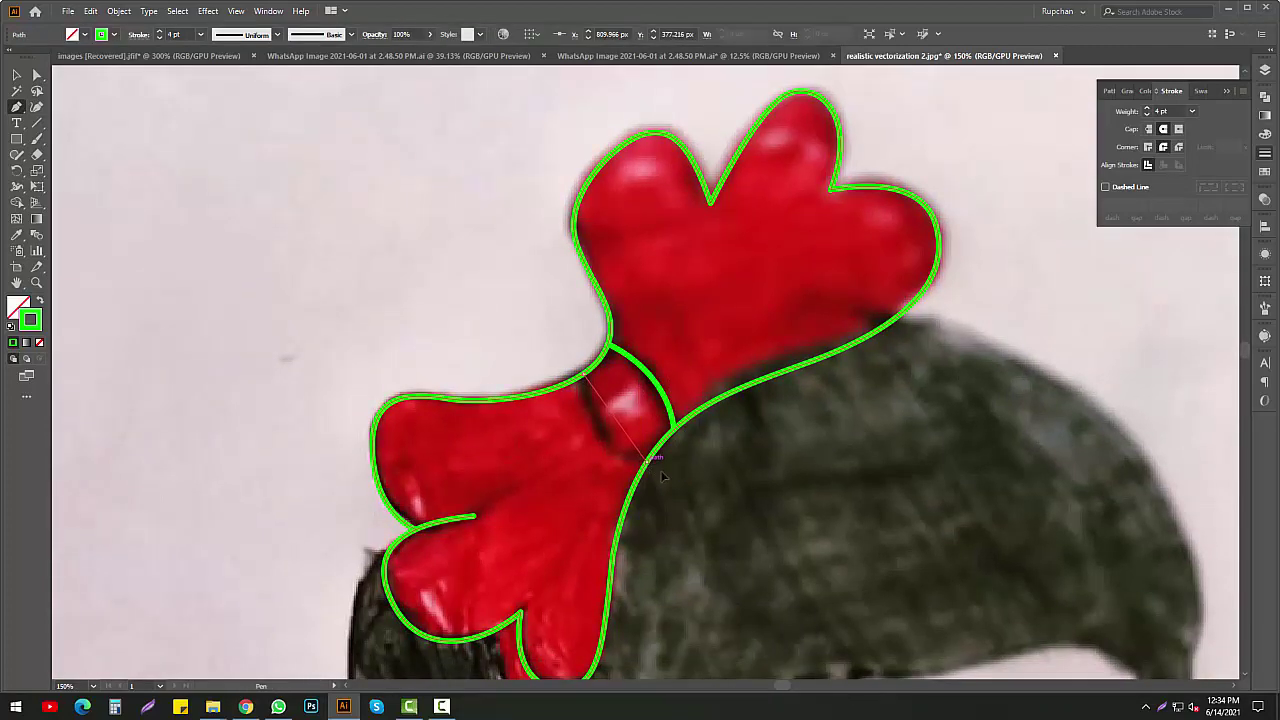
pyautogui.keyDown('ctrl'); pyautogui.click(686, 505); pyautogui.keyUp('ctrl')
# Select the traced bow outline
pyautogui.scroll(-3, 612, 432)
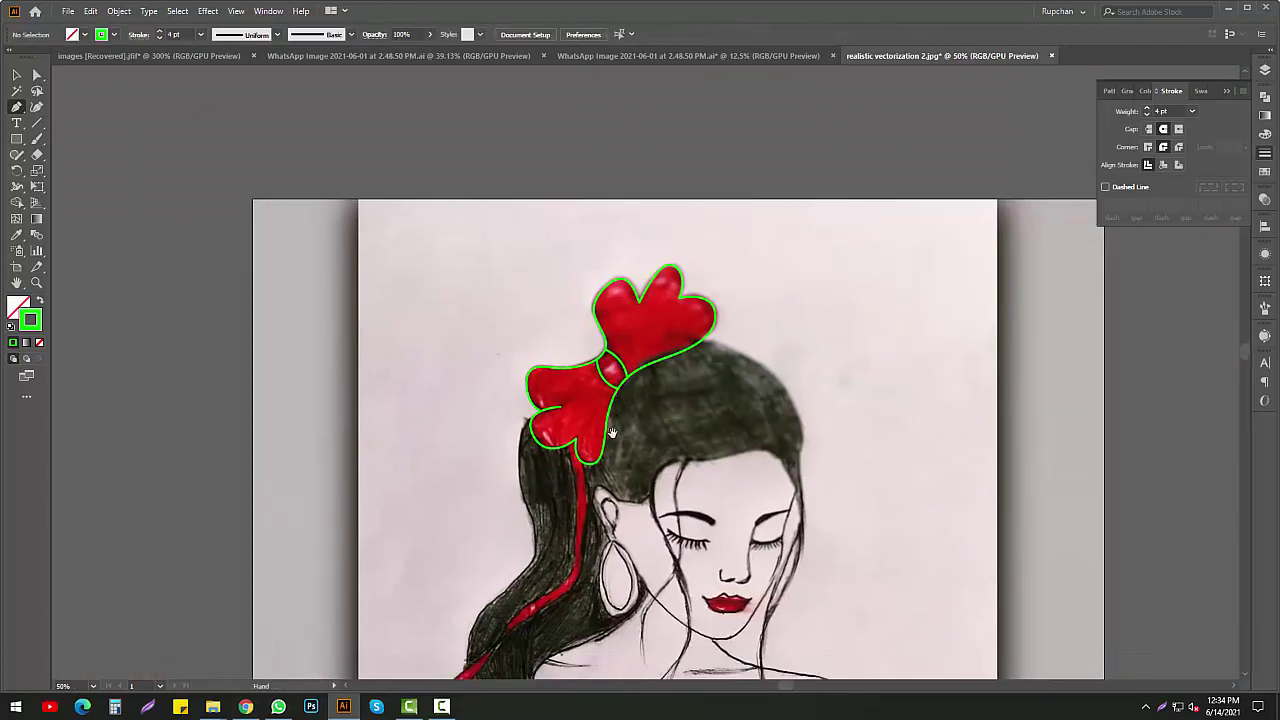
pyautogui.scroll(1, 612, 432)
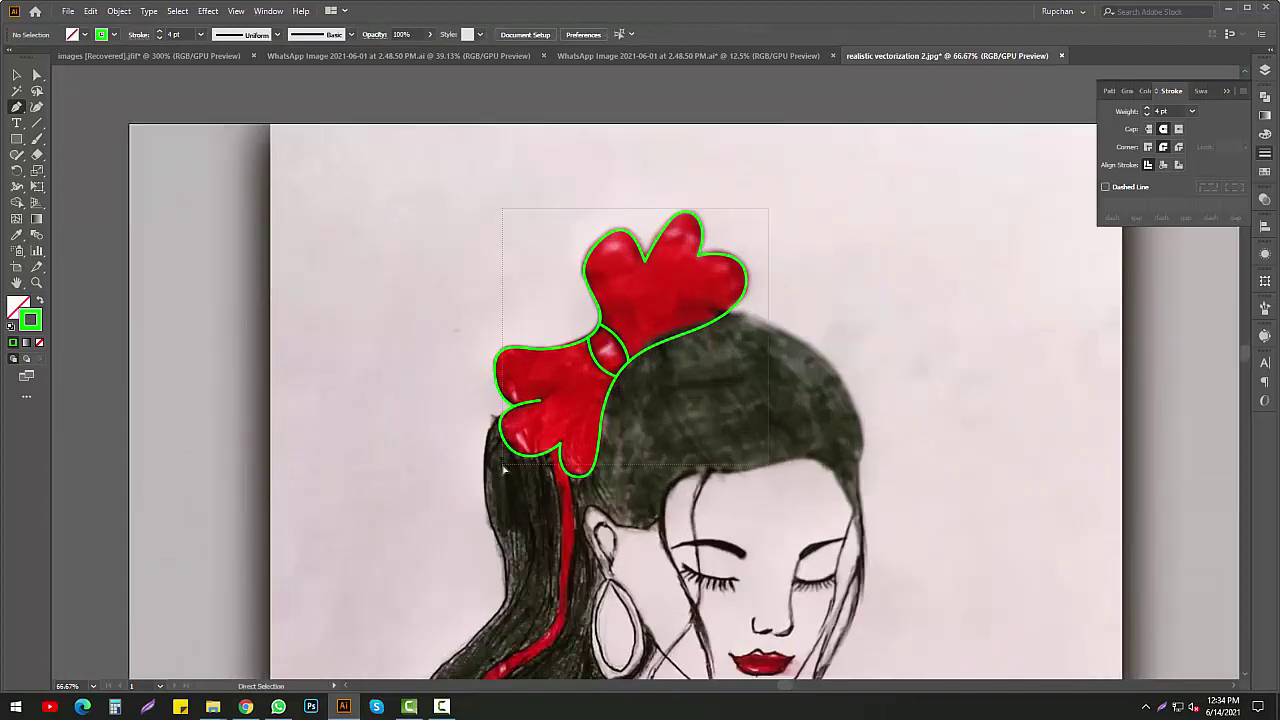
pyautogui.moveTo(504, 468); pyautogui.dragTo(485, 335)
# Expand the bow outline, unite it in Pathfinder, and release the compound path
pyautogui.click(19, 75)
pyautogui.click(118, 10)
pyautogui.click(140, 163)
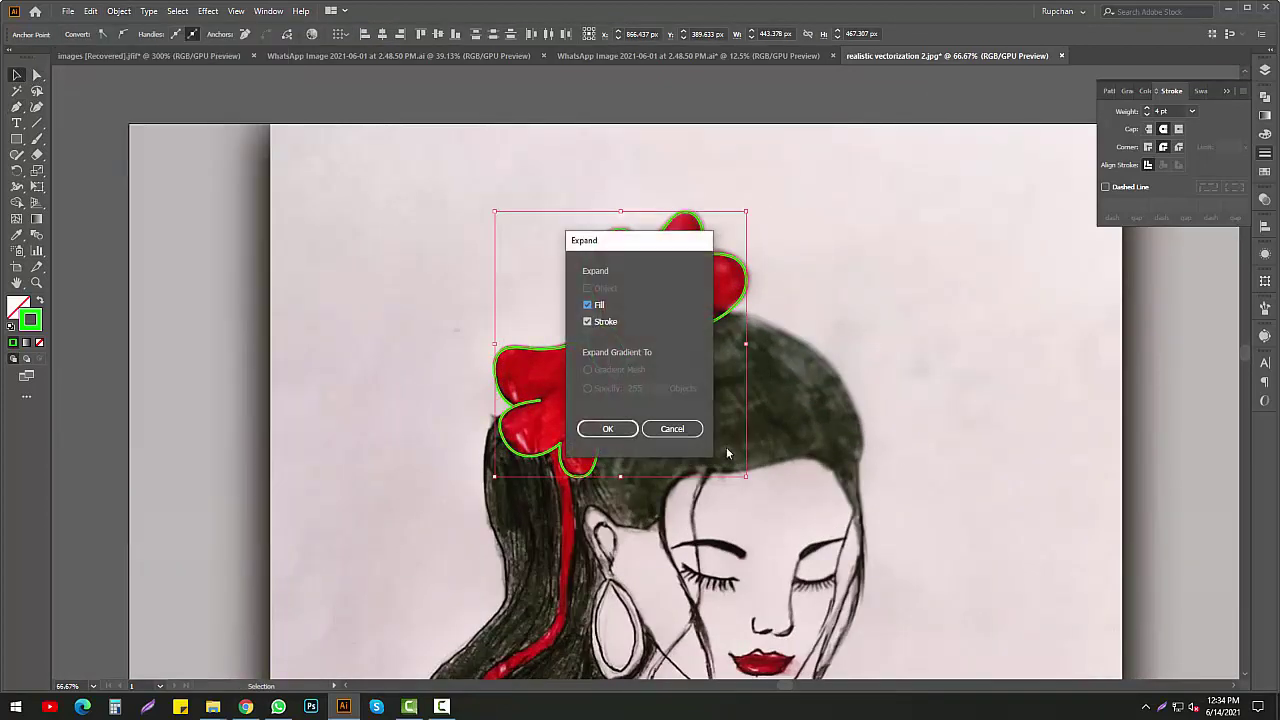
pyautogui.click(600, 423)
pyautogui.hotkey('shift', 'ctrl', 'F9')
pyautogui.click(1108, 127)
pyautogui.rightClick(624, 318)
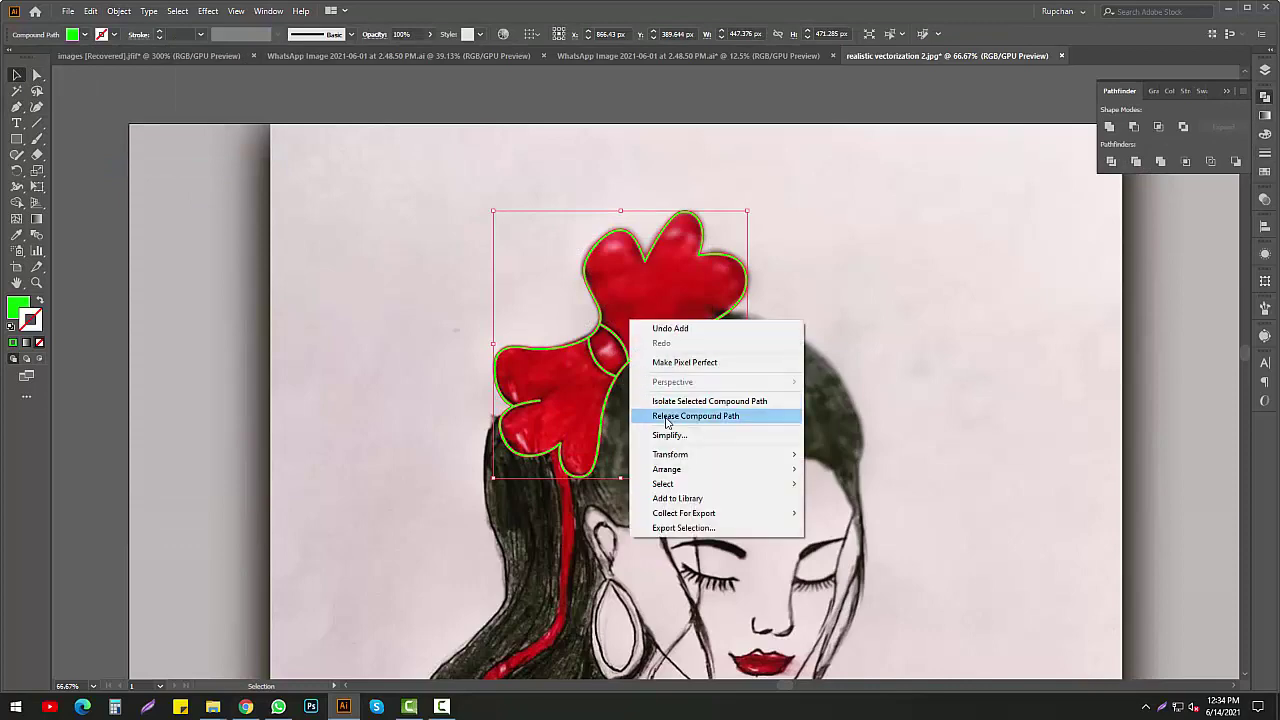
pyautogui.click(714, 418)
# Swap fill and stroke, then fill the bow pieces with the sketch's red using the Eyedropper
pyautogui.hotkey('shift', 'x')
pyautogui.press('p')
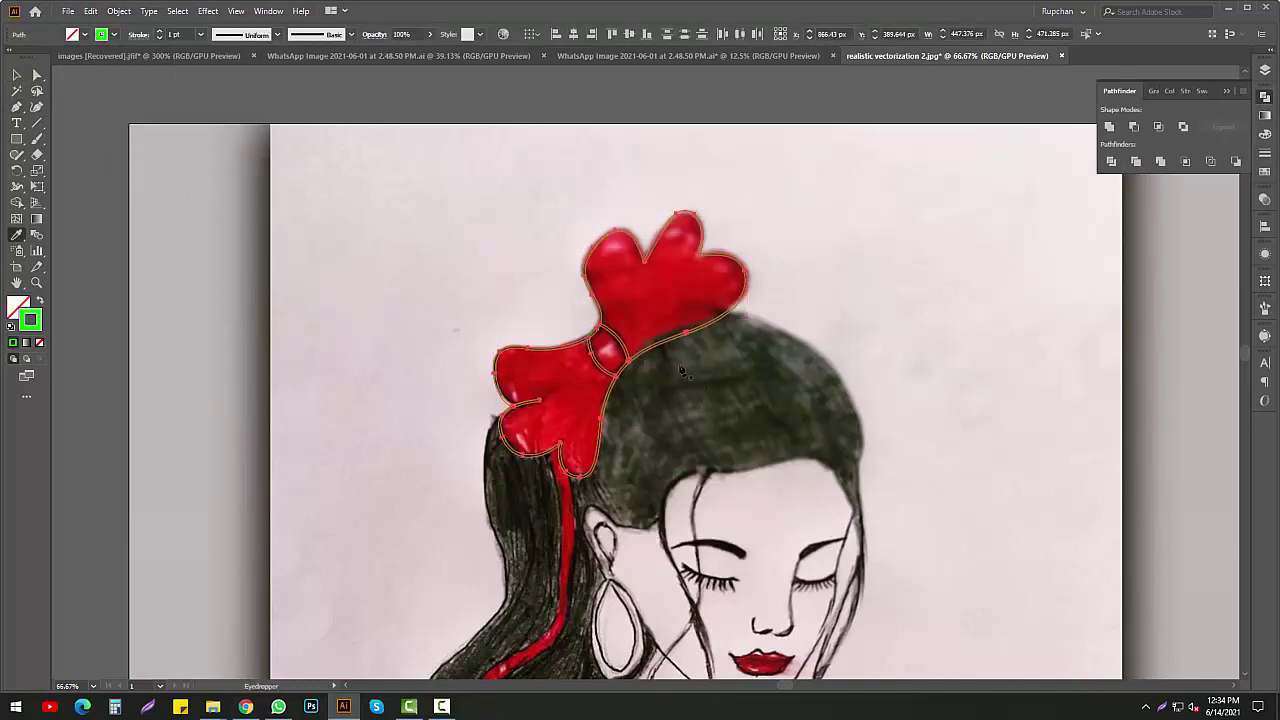
pyautogui.hotkey('ctrl', '=')
pyautogui.hotkey('ctrl', '=')
pyautogui.hotkey('ctrl', 'shift', 'a')
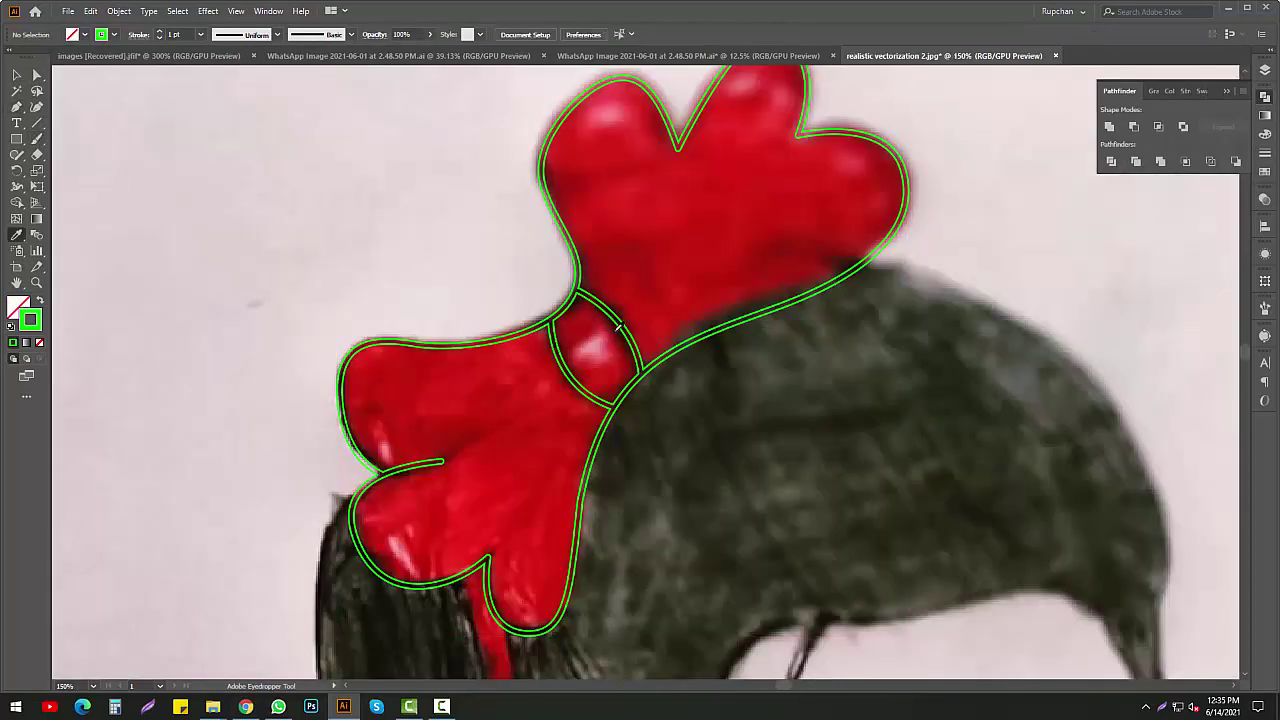
pyautogui.keyDown('ctrl'); pyautogui.click(622, 324); pyautogui.keyUp('ctrl')
pyautogui.click(520, 397)
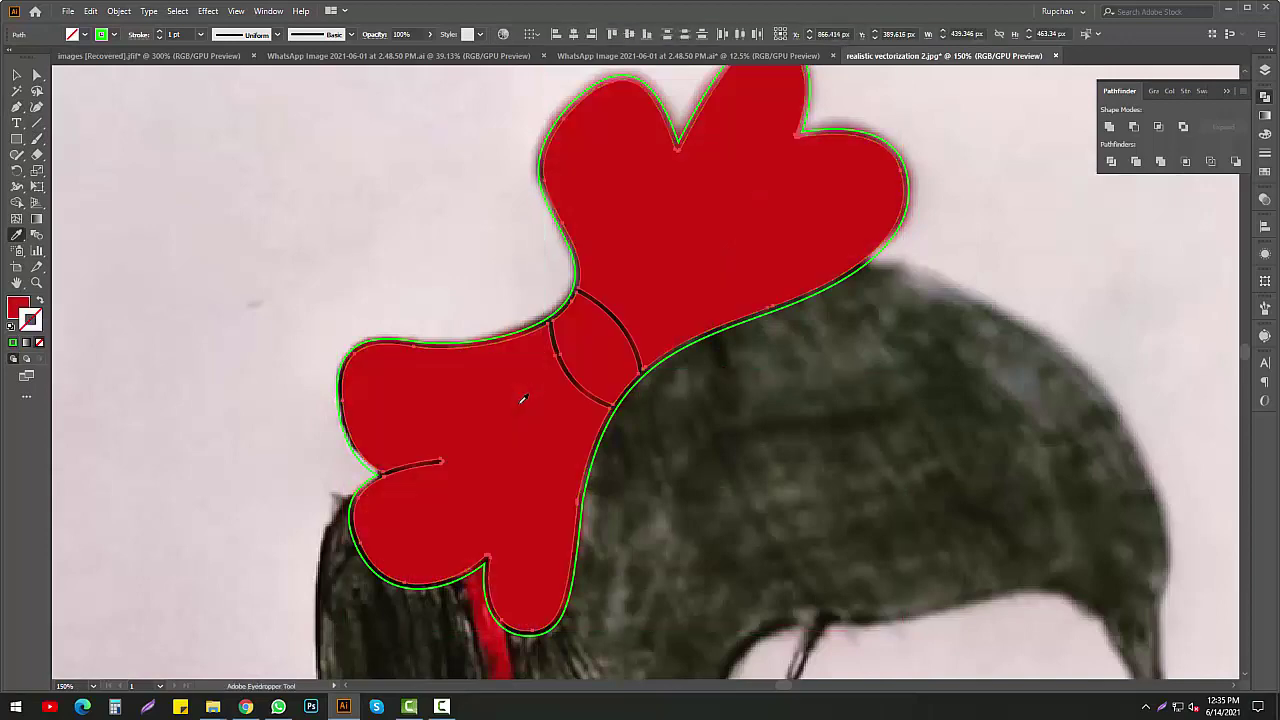
# Set the bow's outline stroke colour to black
pyautogui.hotkey('ctrl', 'shift', 'a')
pyautogui.hotkey('ctrl', '0')
pyautogui.scroll(3, 645, 338)
pyautogui.keyDown('ctrl'); pyautogui.click(645, 338); pyautogui.keyUp('ctrl')
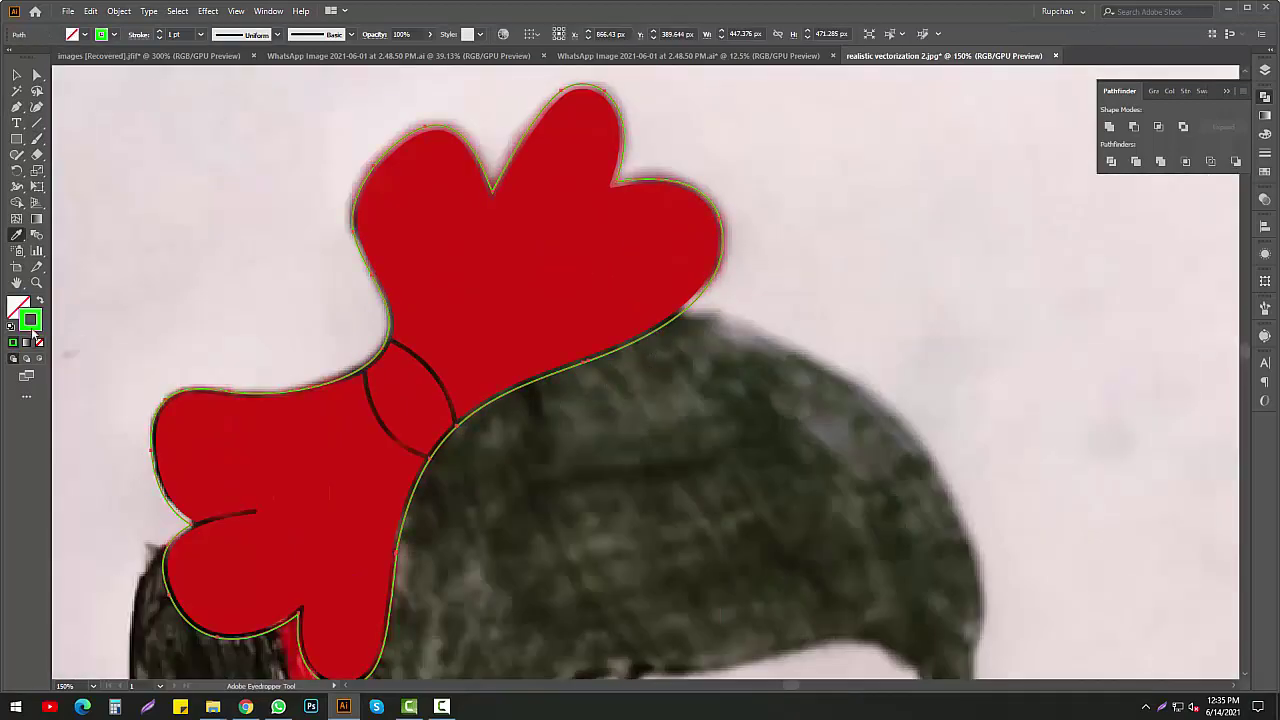
pyautogui.doubleClick(31, 319)
pyautogui.click(756, 338)
pyautogui.click(1069, 178)
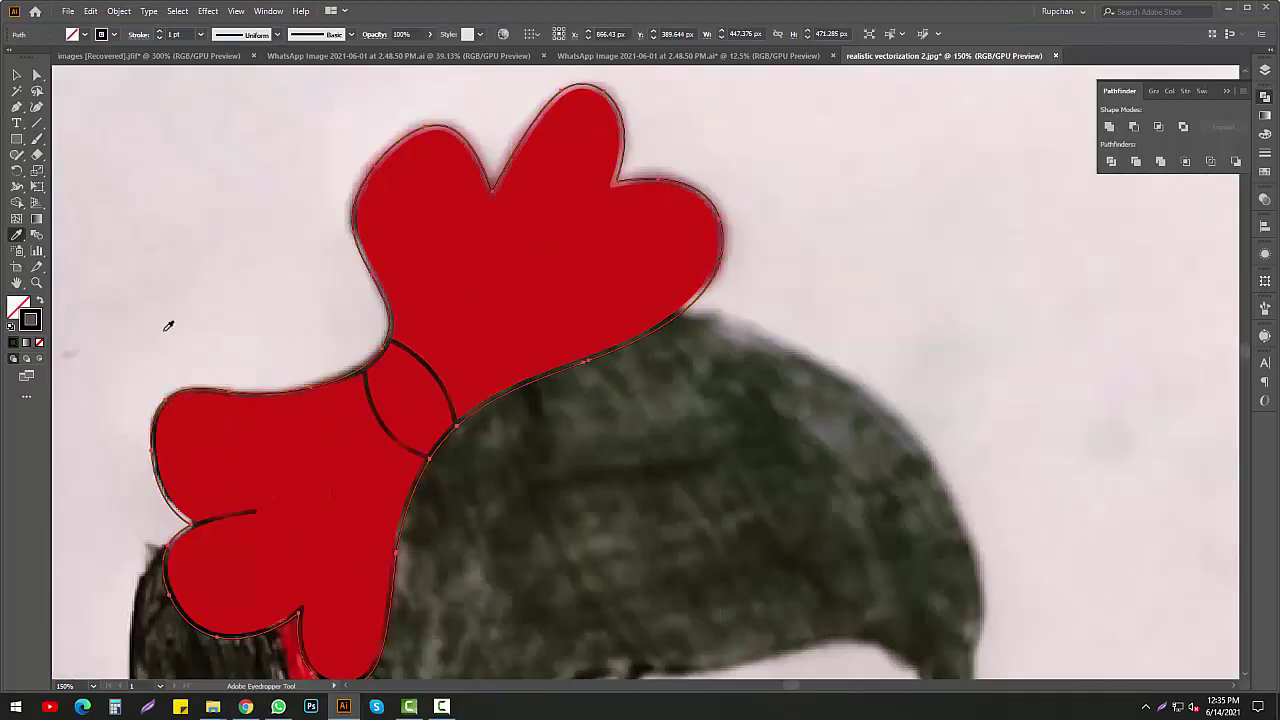
pyautogui.hotkey('ctrl', '1')
# Marquee-select all the red bow pieces and group them
pyautogui.press('v')
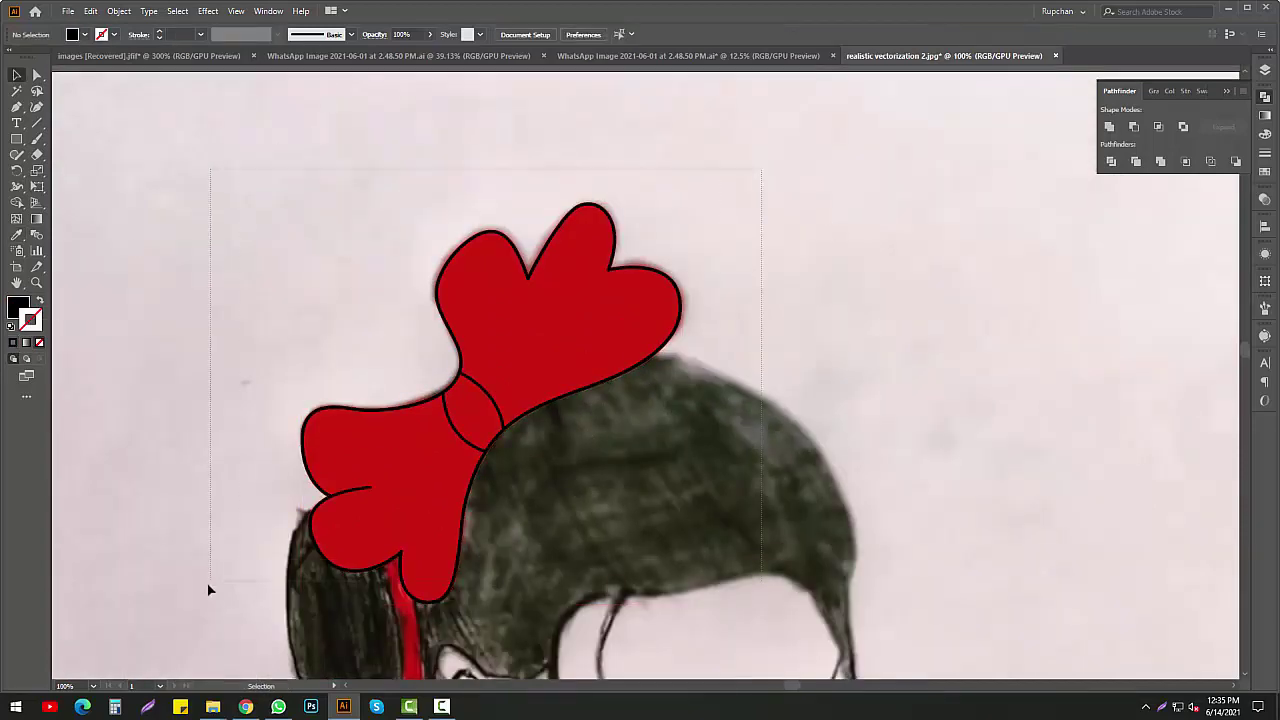
pyautogui.moveTo(760, 168); pyautogui.dragTo(209, 595)
pyautogui.rightClick(398, 378)
pyautogui.click(425, 457)
pyautogui.click(620, 468)
pyautogui.hotkey('ctrl', '-')
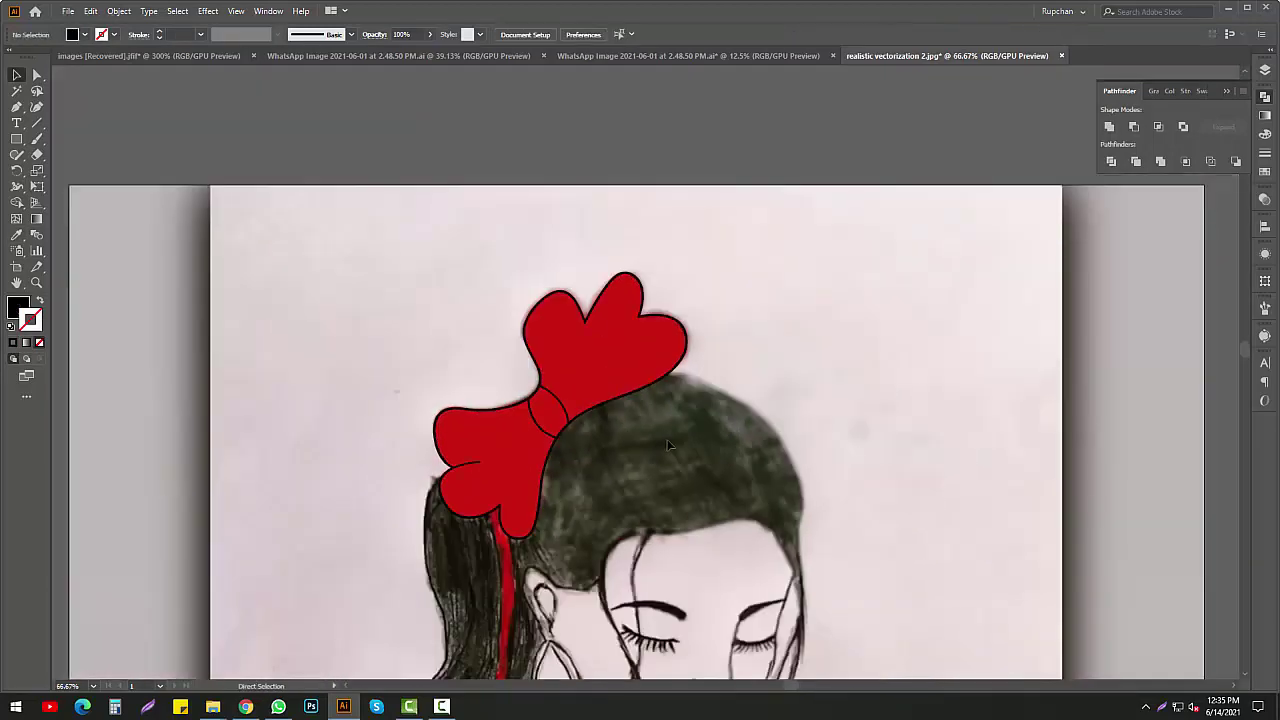
# Save the document with an older Illustrator version, dismissing a still-saving warning on retry
pyautogui.hotkey('ctrl', 's')
pyautogui.click(598, 541)
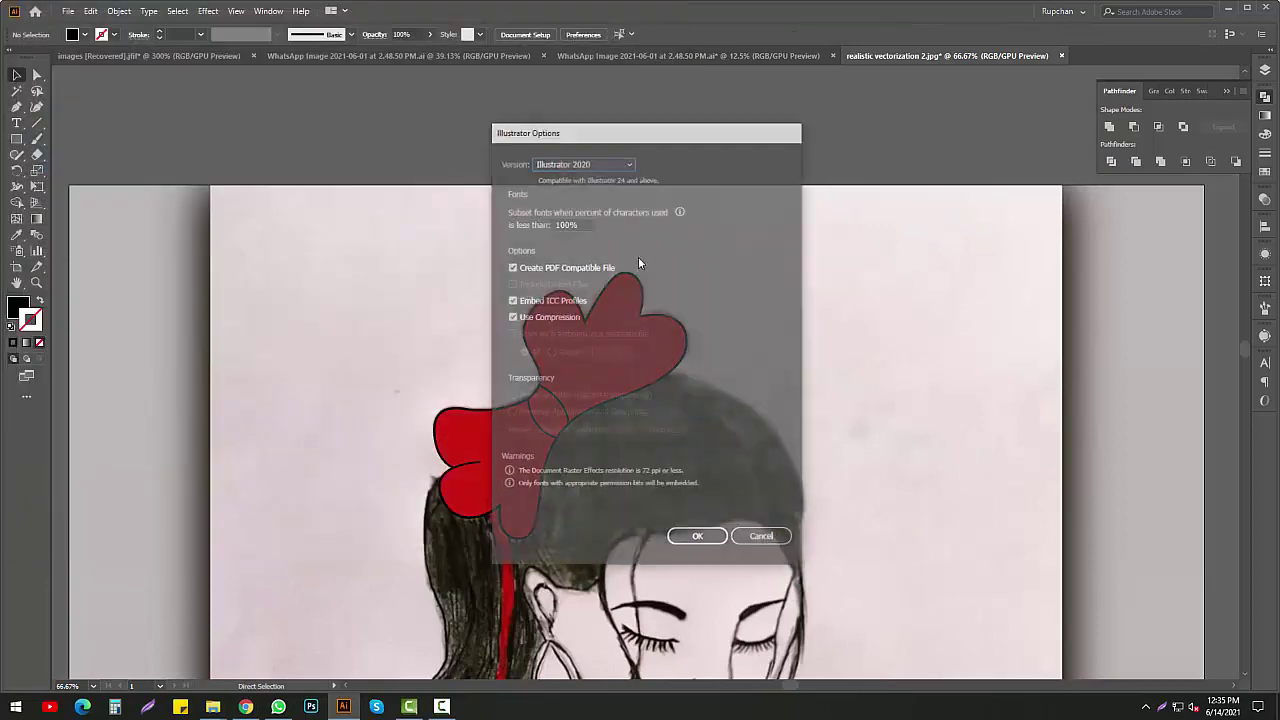
pyautogui.click(600, 163)
pyautogui.click(623, 200)
pyautogui.click(695, 525)
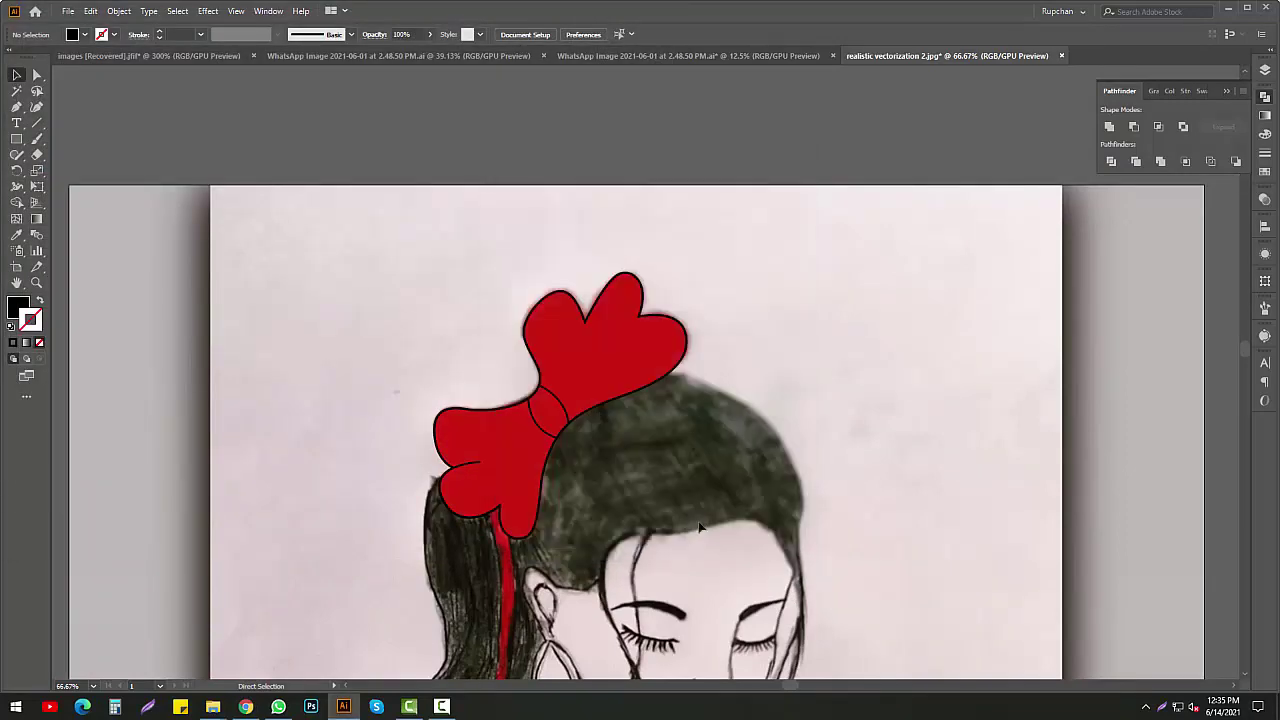
pyautogui.click(68, 11)
pyautogui.click(100, 134)
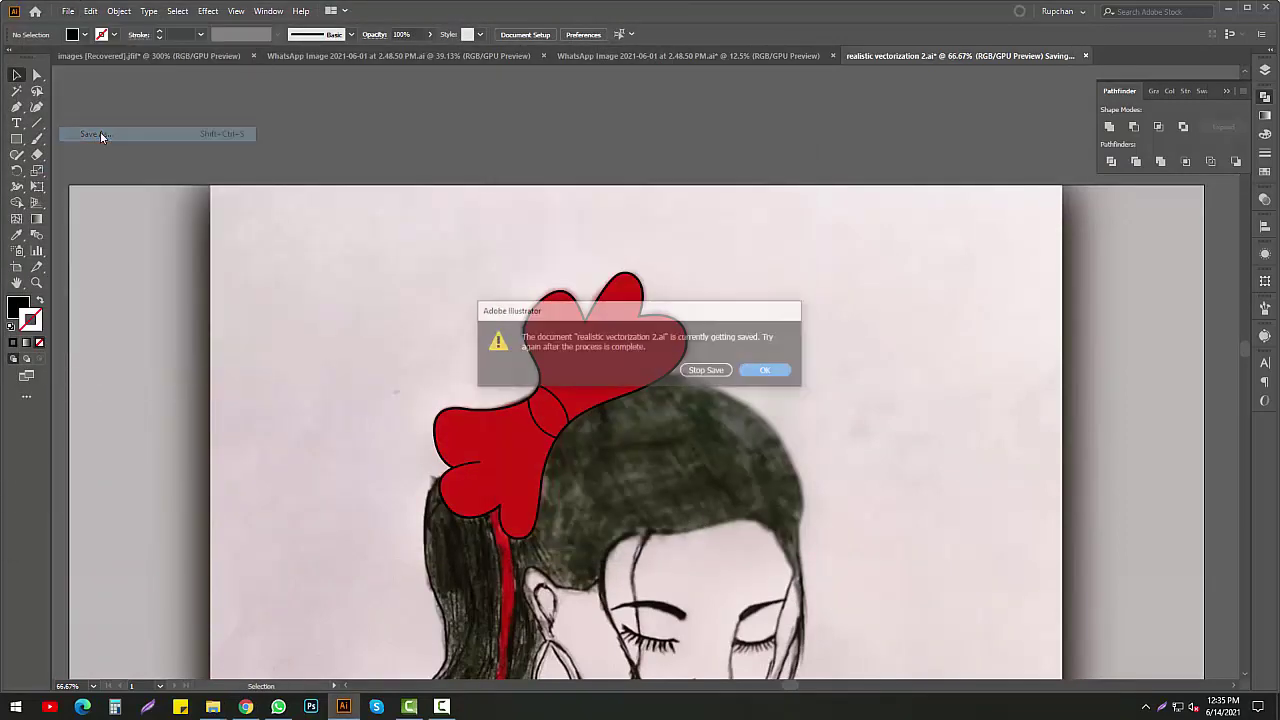
pyautogui.click(768, 371)
# Save As realistic vectorization 2.ai in Illustrator format, replacing the file, version Illustrator CC (Legacy)
pyautogui.click(68, 11)
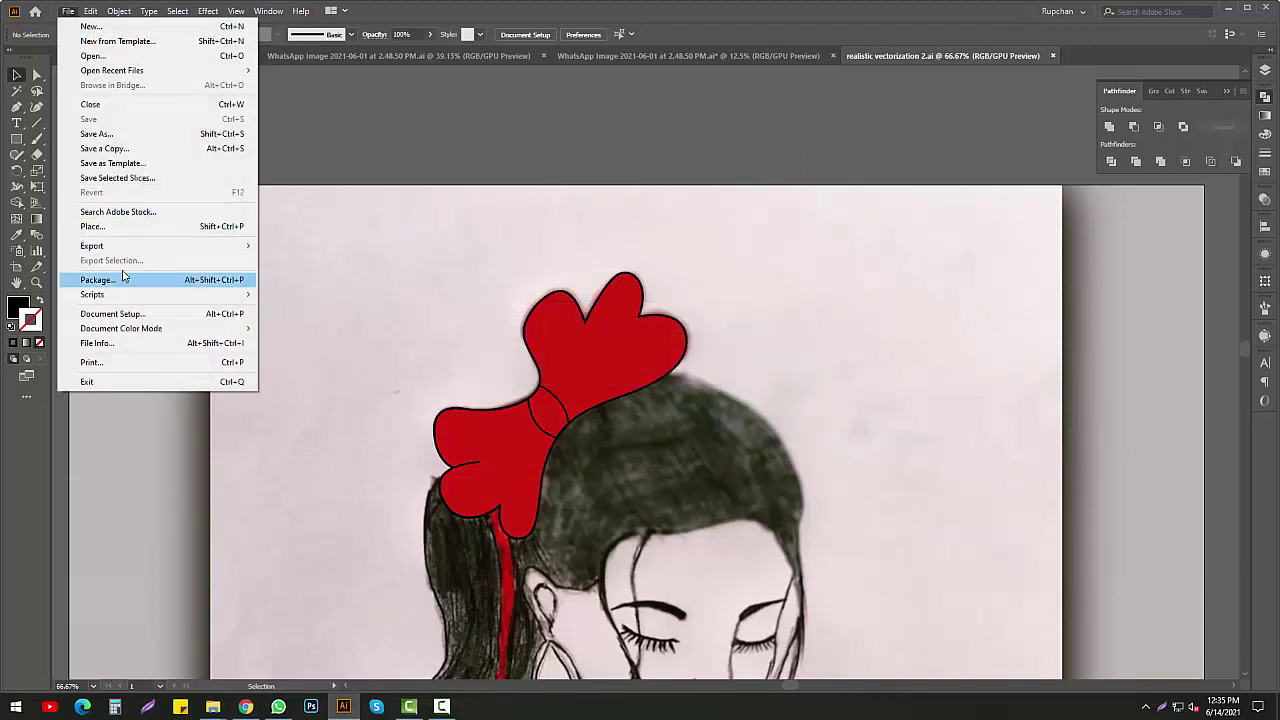
pyautogui.click(100, 134)
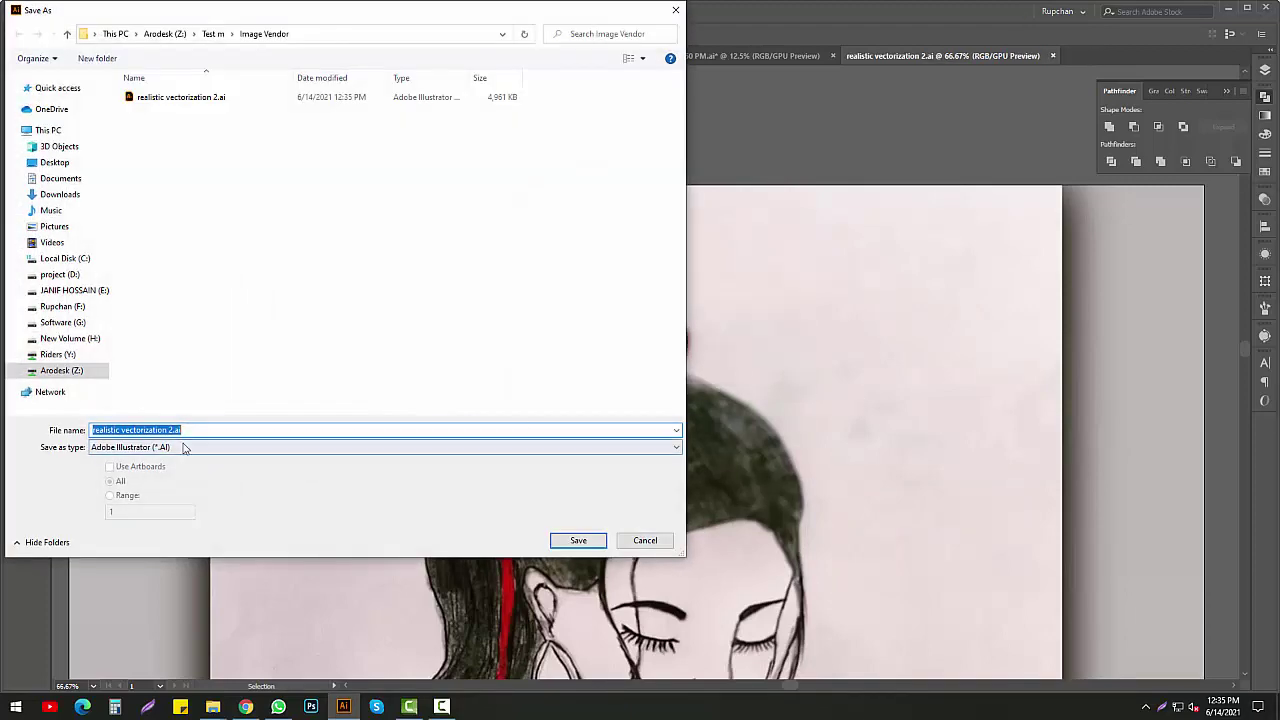
pyautogui.click(184, 448)
pyautogui.click(182, 457)
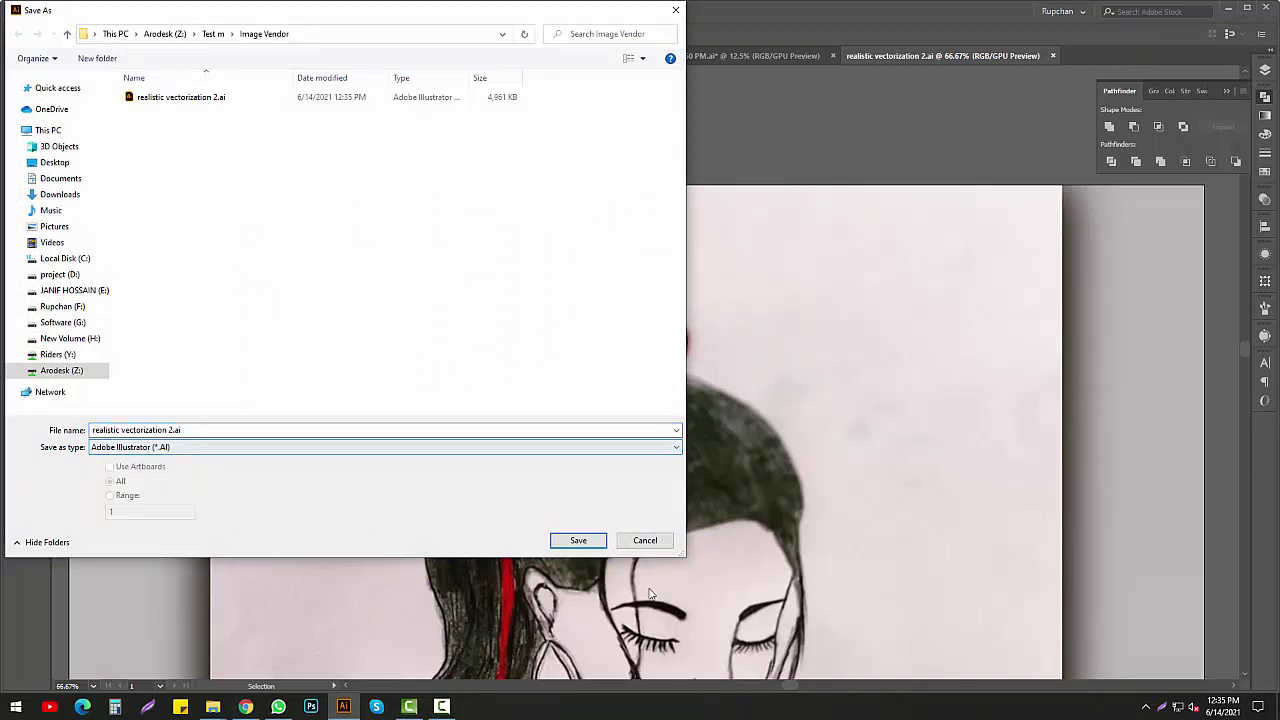
pyautogui.click(578, 540)
pyautogui.click(688, 404)
pyautogui.click(620, 162)
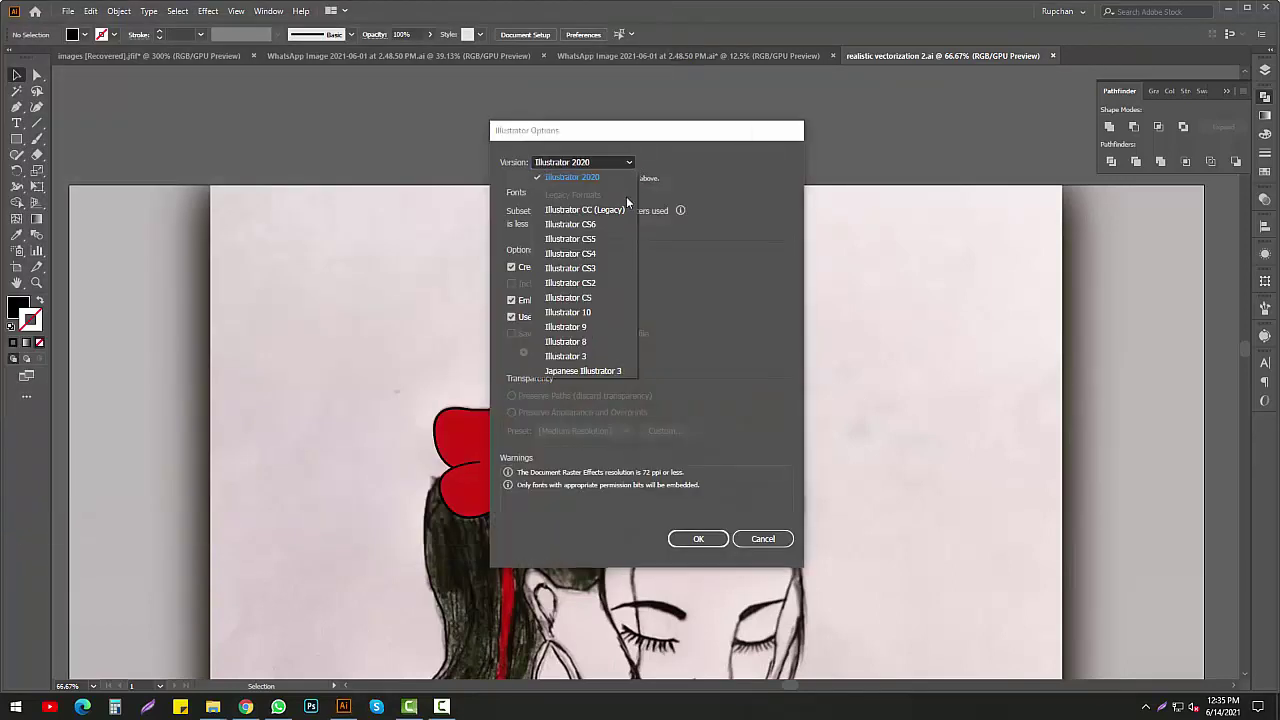
pyautogui.click(615, 210)
pyautogui.click(700, 525)
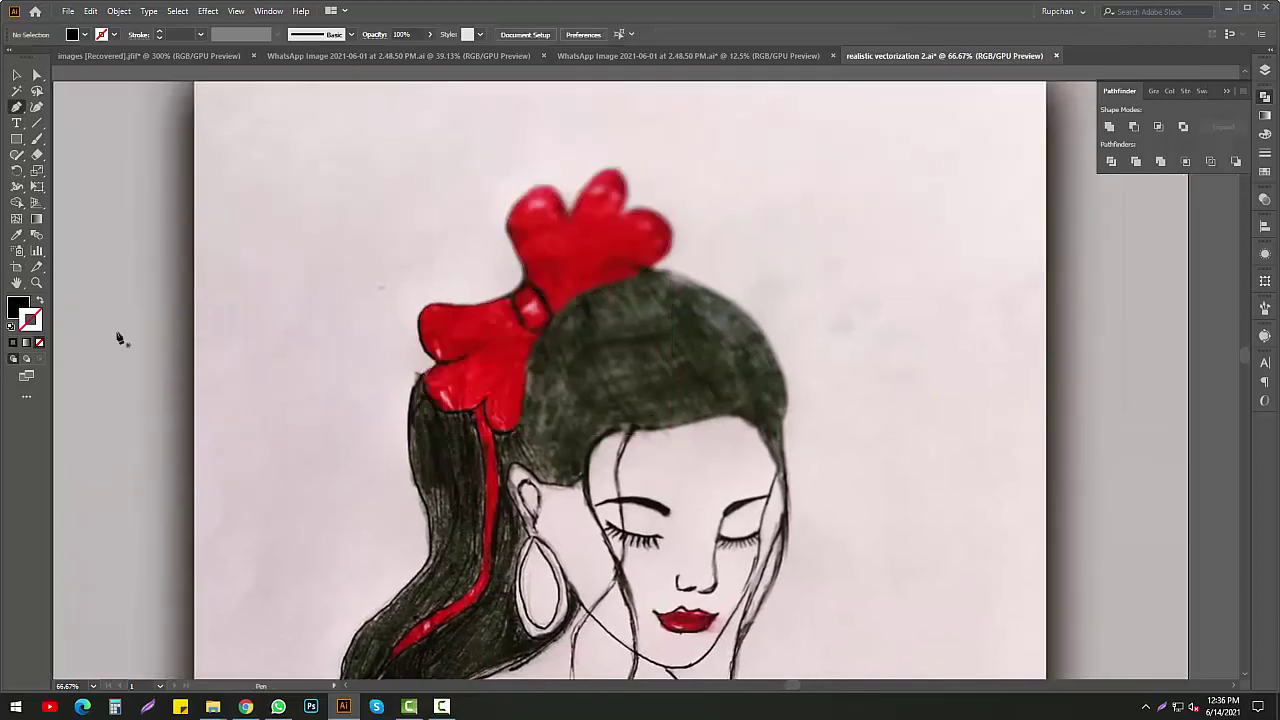
# Set the fill to None and the stroke colour to 00FF00 green
pyautogui.click(12, 326)
pyautogui.doubleClick(31, 320)
pyautogui.write('00ff00')
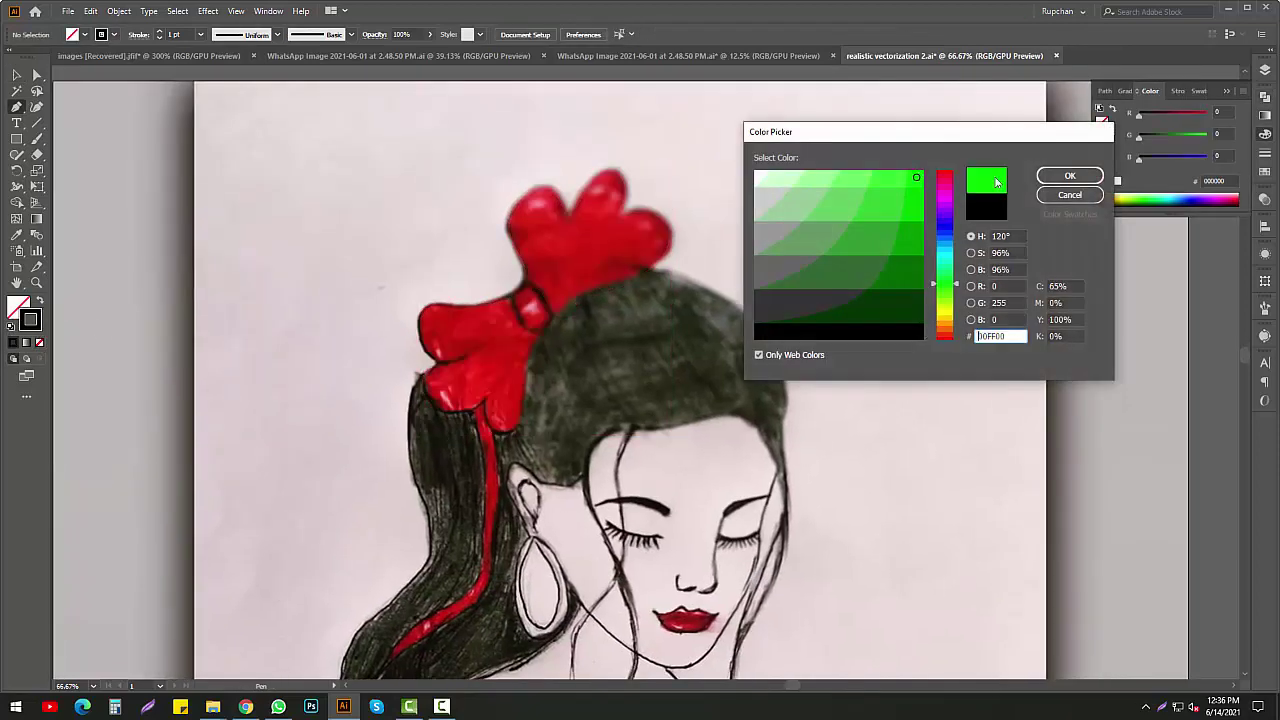
pyautogui.click(1066, 177)
# Start the face outline at the bow and trace down the hair's right edge
pyautogui.scroll(2, 660, 260)
pyautogui.click(615, 264)
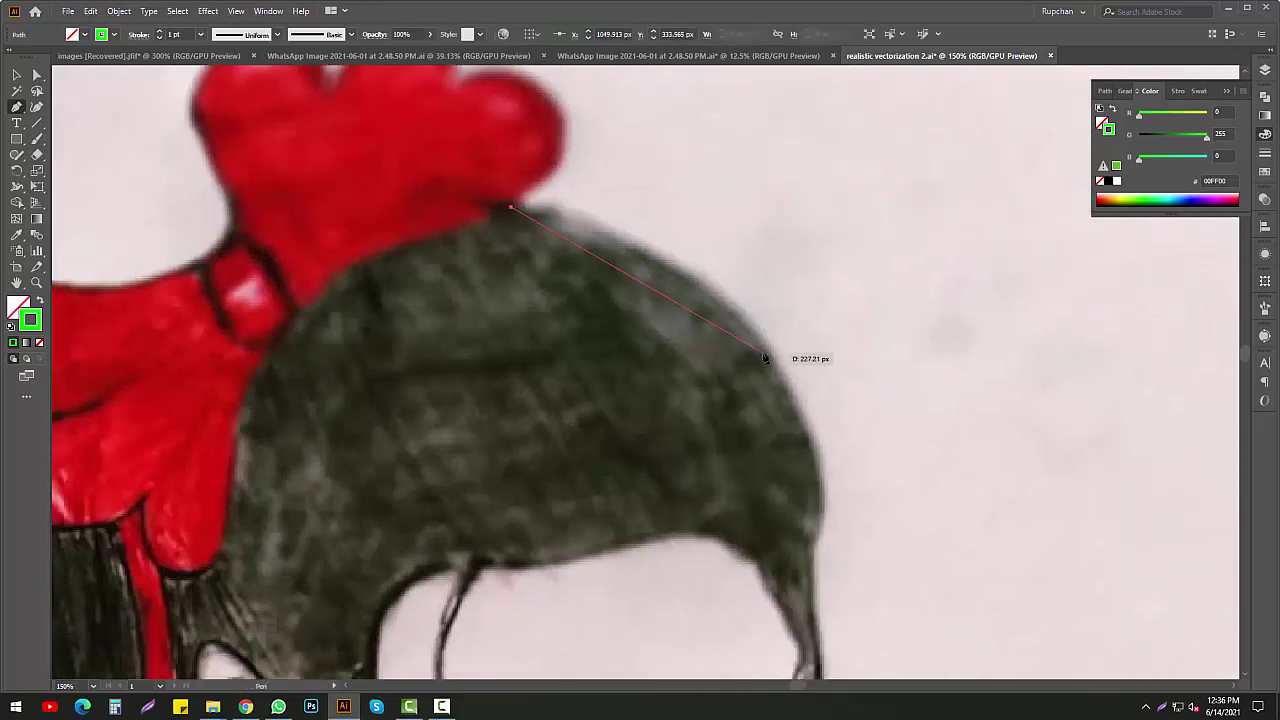
pyautogui.scroll(-1, 857, 483)
pyautogui.scroll(2, 857, 483)
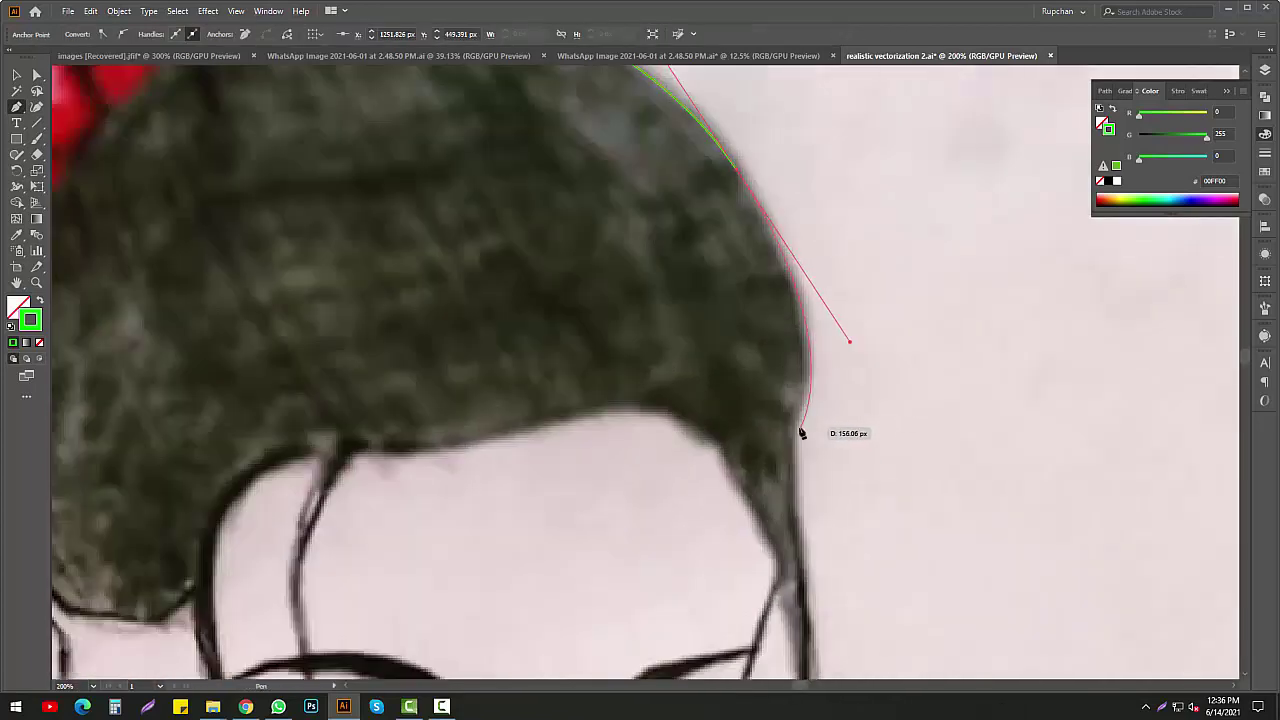
pyautogui.moveTo(857, 483); pyautogui.dragTo(805, 297)
pyautogui.moveTo(797, 404); pyautogui.dragTo(789, 442)
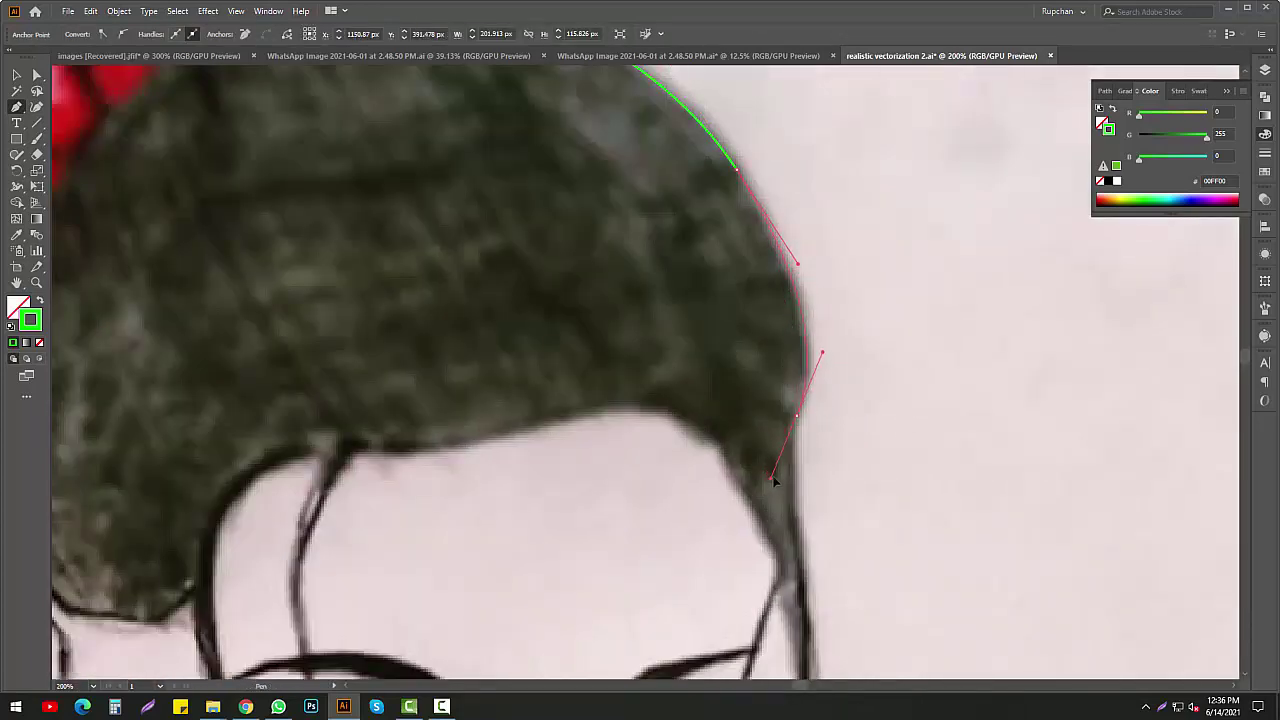
pyautogui.scroll(-1, 775, 481)
pyautogui.scroll(-2, 777, 448)
pyautogui.scroll(-1, 748, 366)
pyautogui.scroll(2, 743, 368)
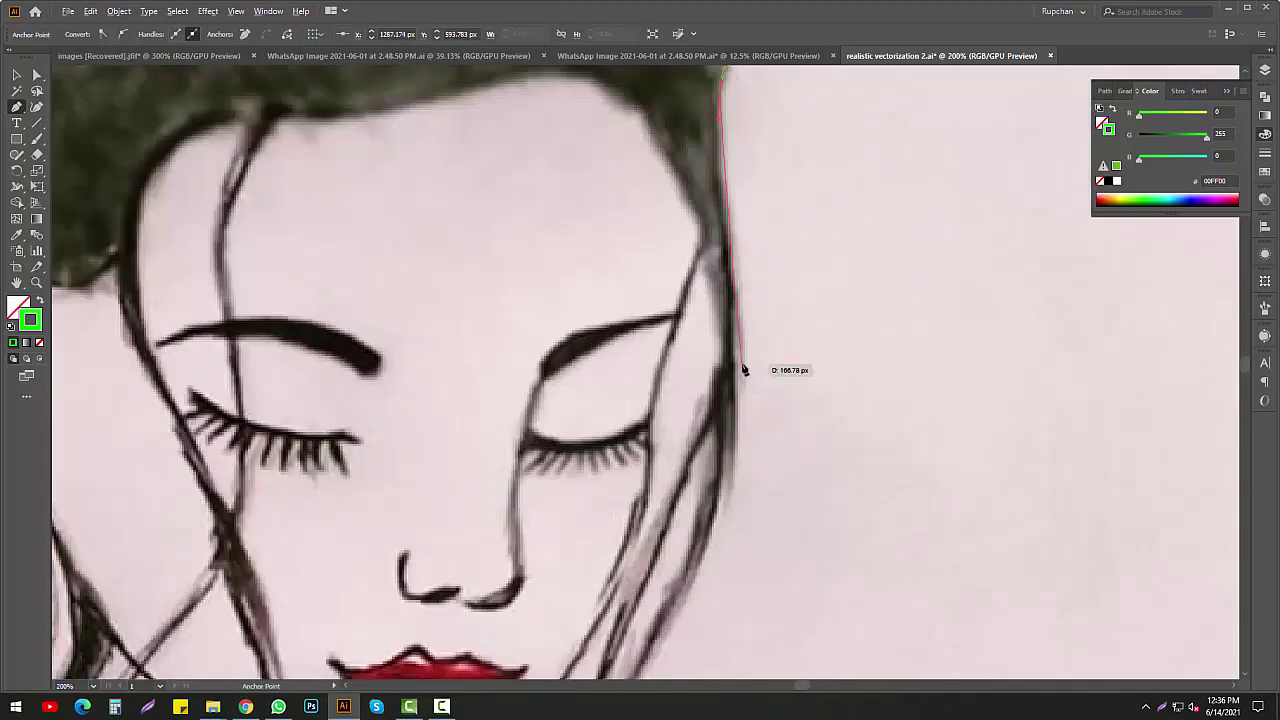
pyautogui.moveTo(731, 432)
pyautogui.mouseDown()
pyautogui.moveTo(731, 447)
pyautogui.moveTo(637, 485)
pyautogui.mouseUp()
pyautogui.click(723, 508)
# Curve the outline down toward the neck and reshape it along the right cheek
pyautogui.scroll(-1, 724, 513)
pyautogui.scroll(-2, 715, 430)
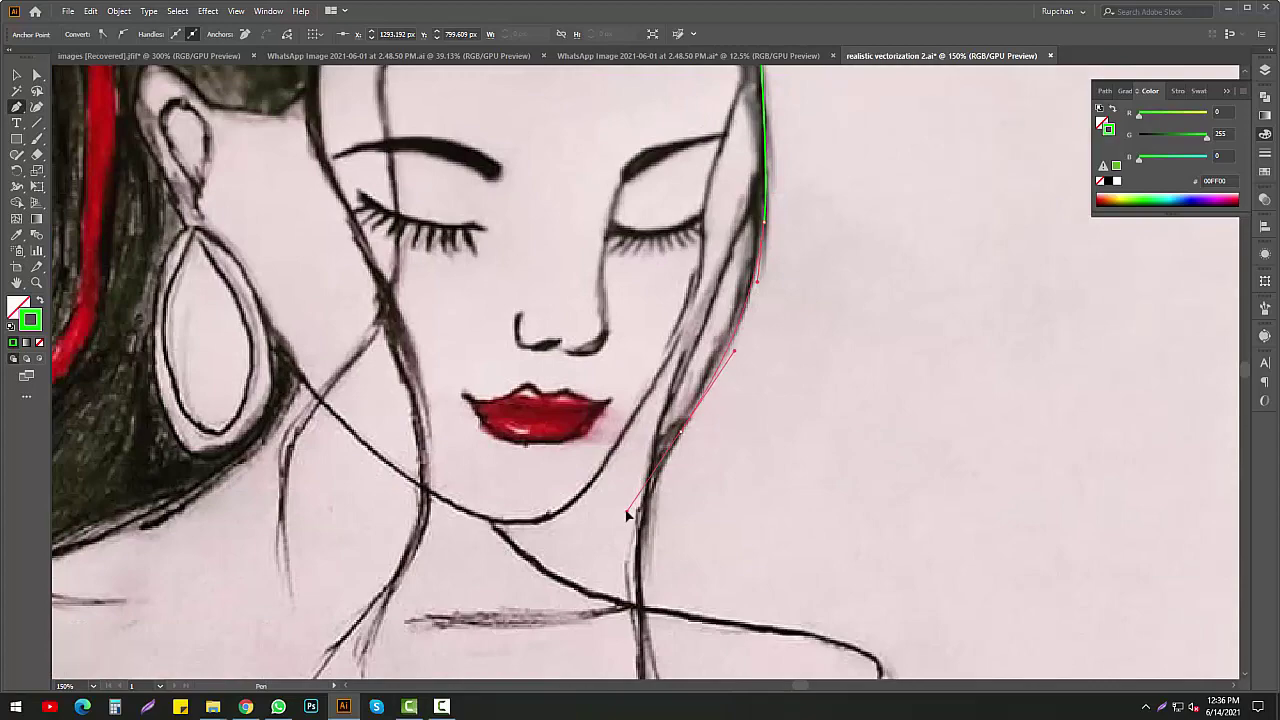
pyautogui.scroll(-2, 627, 515)
pyautogui.scroll(-1, 635, 480)
pyautogui.scroll(3, 648, 427)
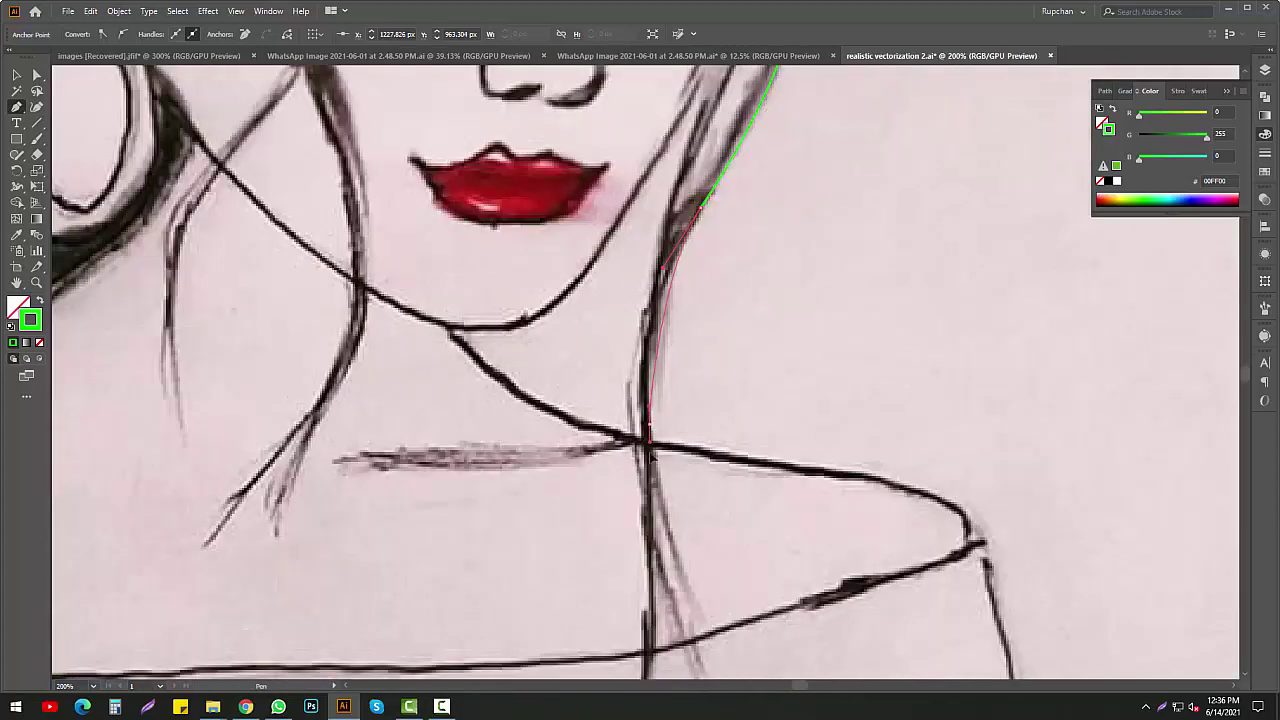
pyautogui.scroll(-2, 657, 497)
pyautogui.scroll(1, 684, 488)
pyautogui.scroll(1, 676, 505)
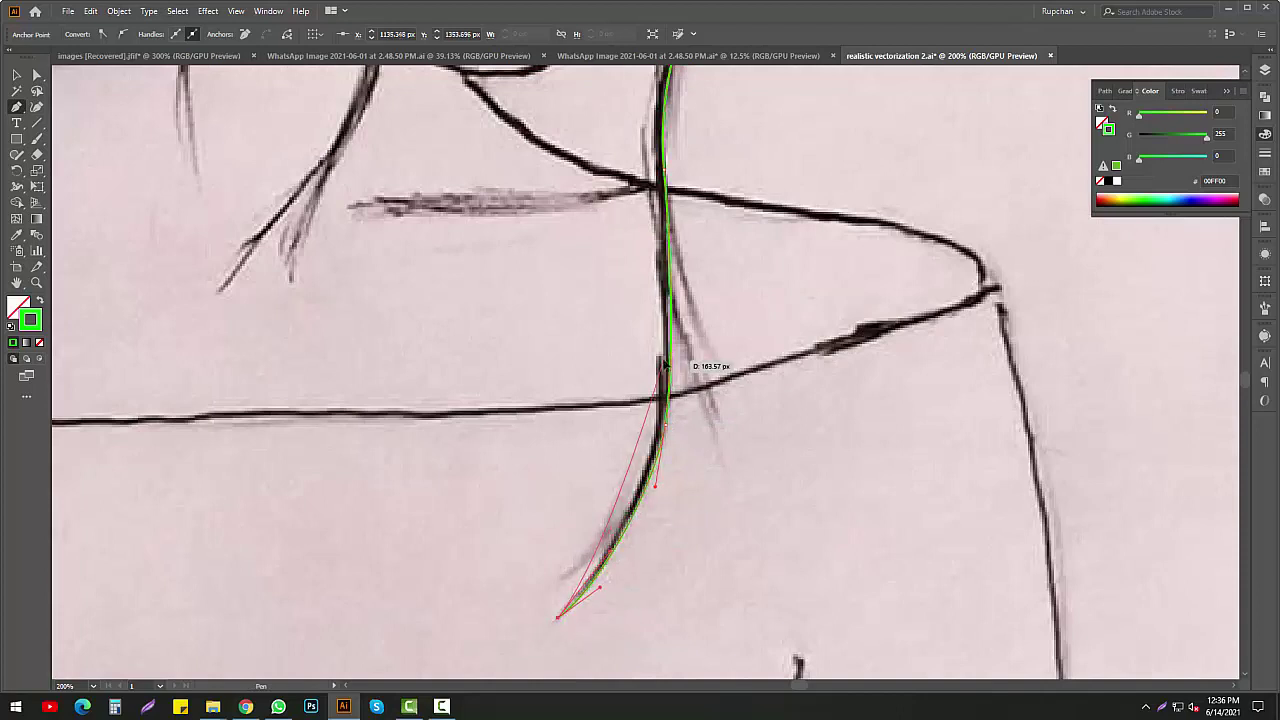
pyautogui.moveTo(673, 403); pyautogui.dragTo(672, 295)
pyautogui.scroll(3, 663, 261)
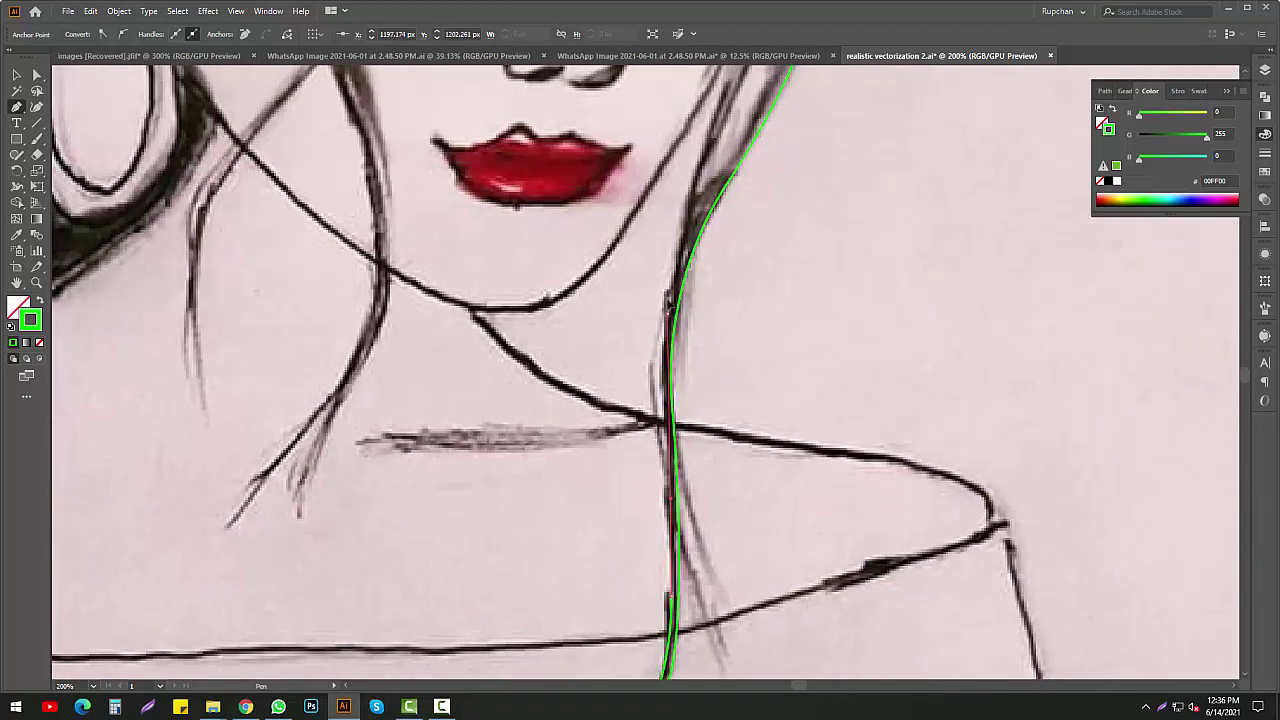
pyautogui.scroll(2, 656, 375)
pyautogui.scroll(1, 690, 320)
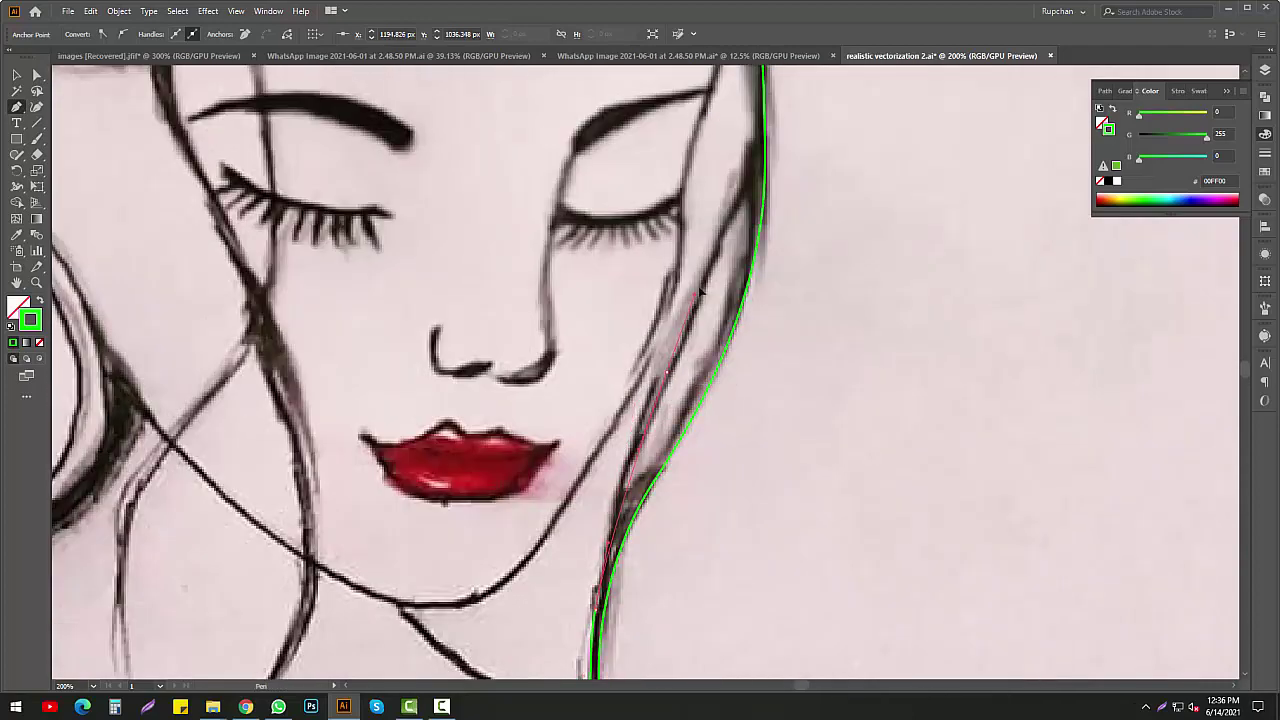
pyautogui.moveTo(715, 282); pyautogui.dragTo(648, 415)
pyautogui.scroll(2, 673, 360)
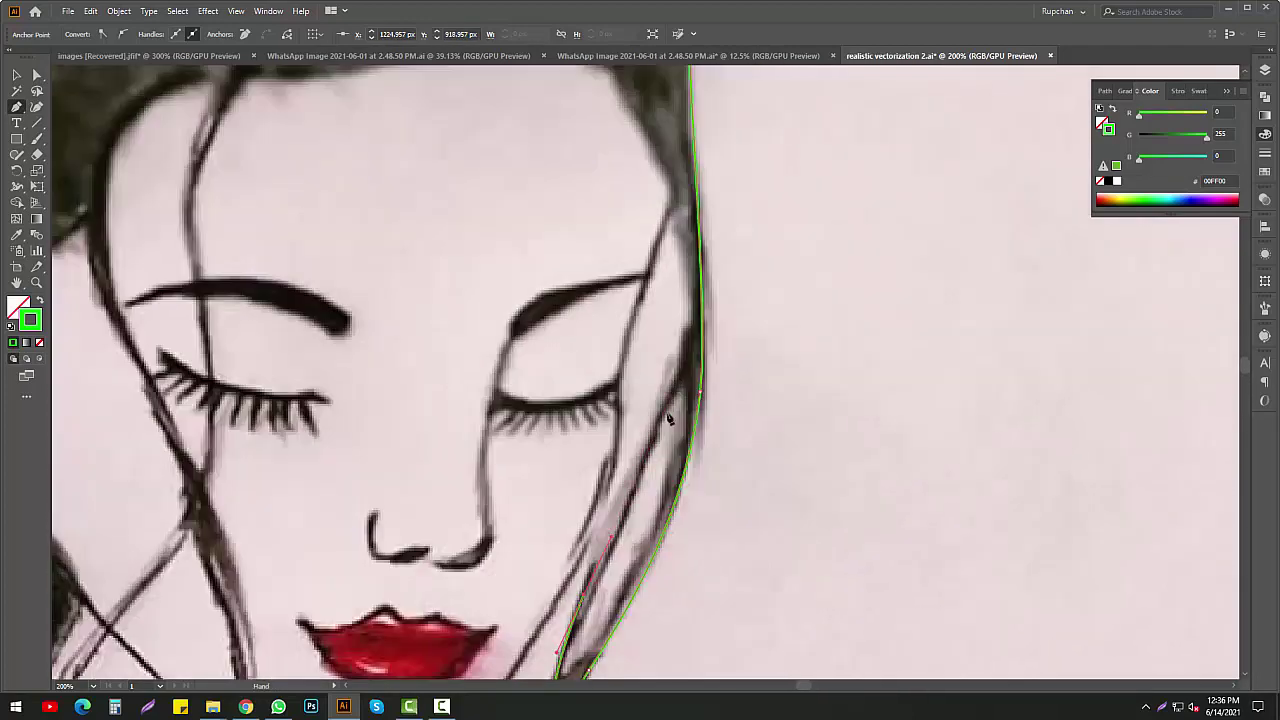
pyautogui.scroll(-1, 692, 340)
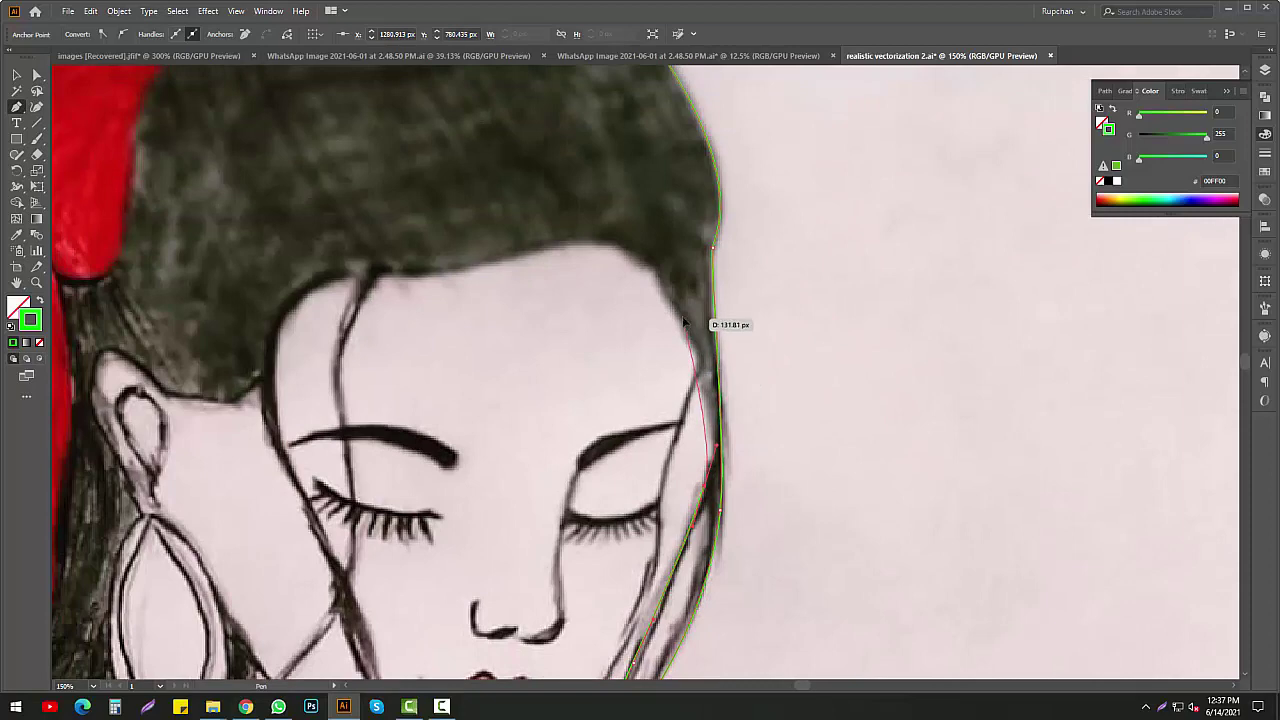
# Extend the outline along the left hairline, down the left cheek to the jaw, and close it
pyautogui.moveTo(684, 322)
pyautogui.mouseDown()
pyautogui.moveTo(754, 402)
pyautogui.moveTo(595, 336)
pyautogui.moveTo(498, 345)
pyautogui.mouseUp()
pyautogui.hscroll(-2, 600, 355)
pyautogui.scroll(-1, 530, 400)
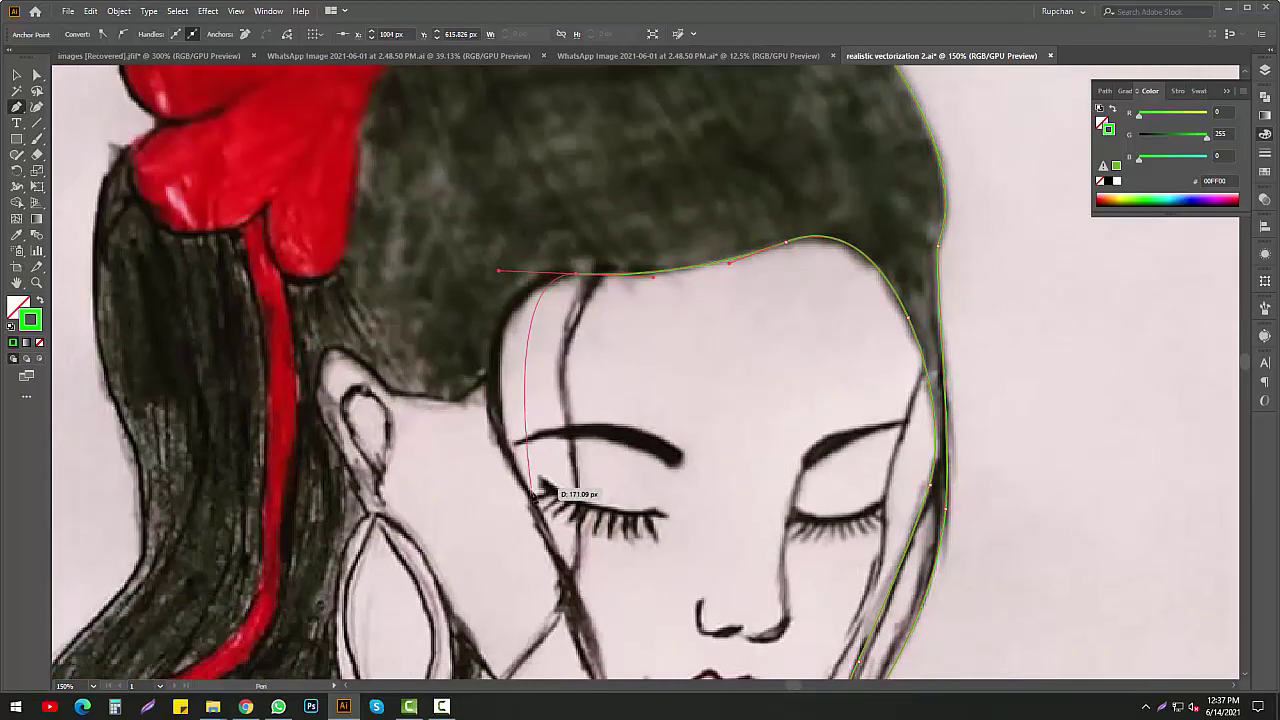
pyautogui.moveTo(532, 490); pyautogui.dragTo(562, 565)
pyautogui.scroll(-3, 586, 604)
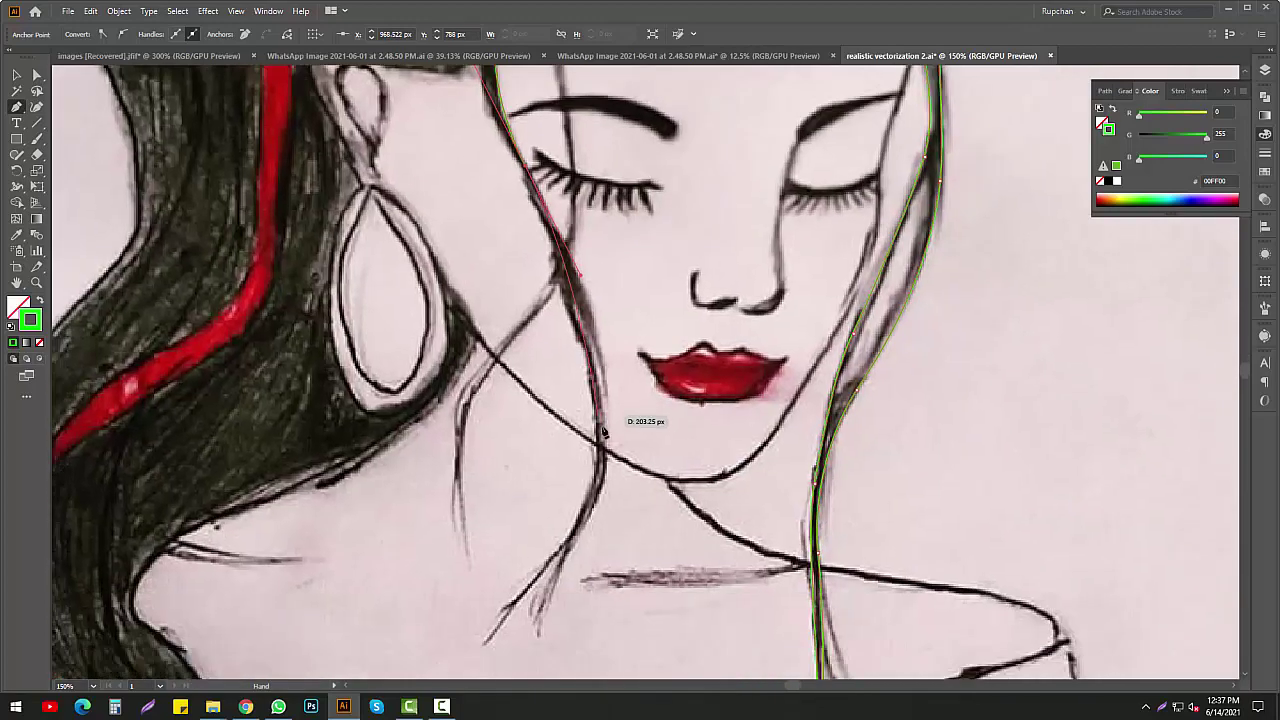
pyautogui.moveTo(603, 425); pyautogui.dragTo(606, 510)
pyautogui.scroll(-1, 590, 515)
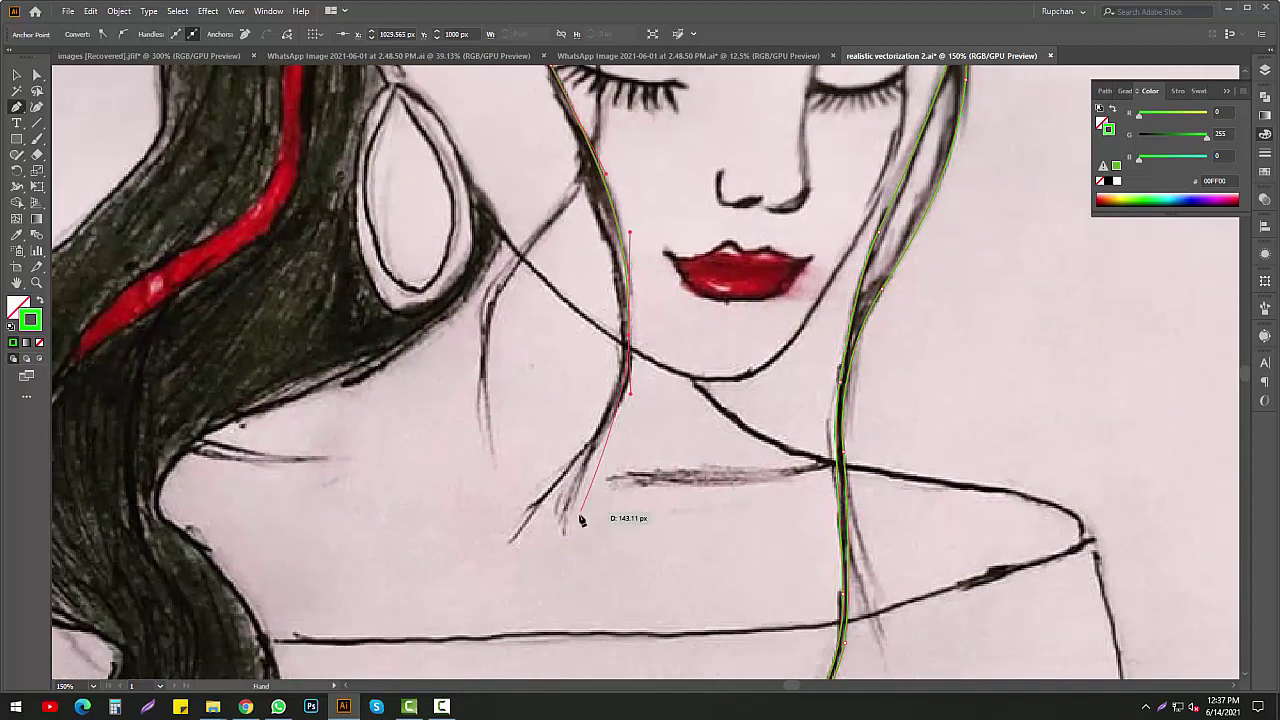
pyautogui.moveTo(596, 455); pyautogui.dragTo(576, 497)
pyautogui.click(564, 532)
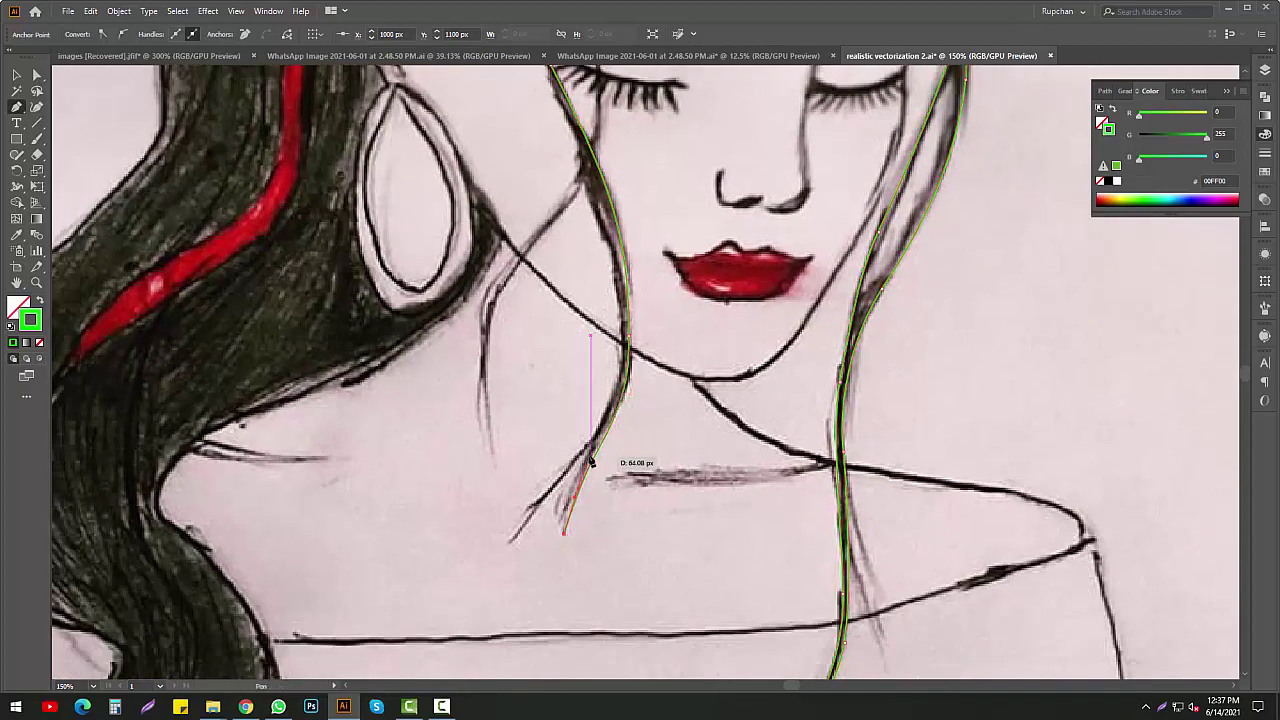
pyautogui.click(624, 417)
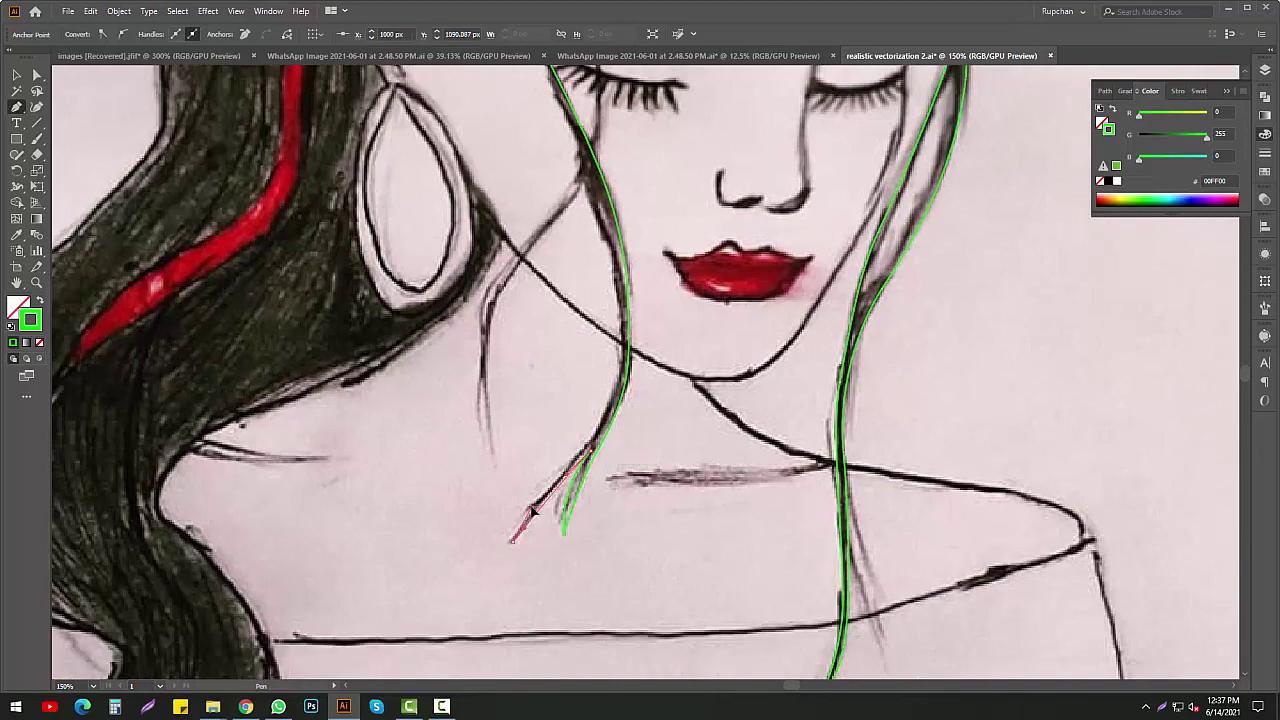
pyautogui.scroll(2, 630, 425)
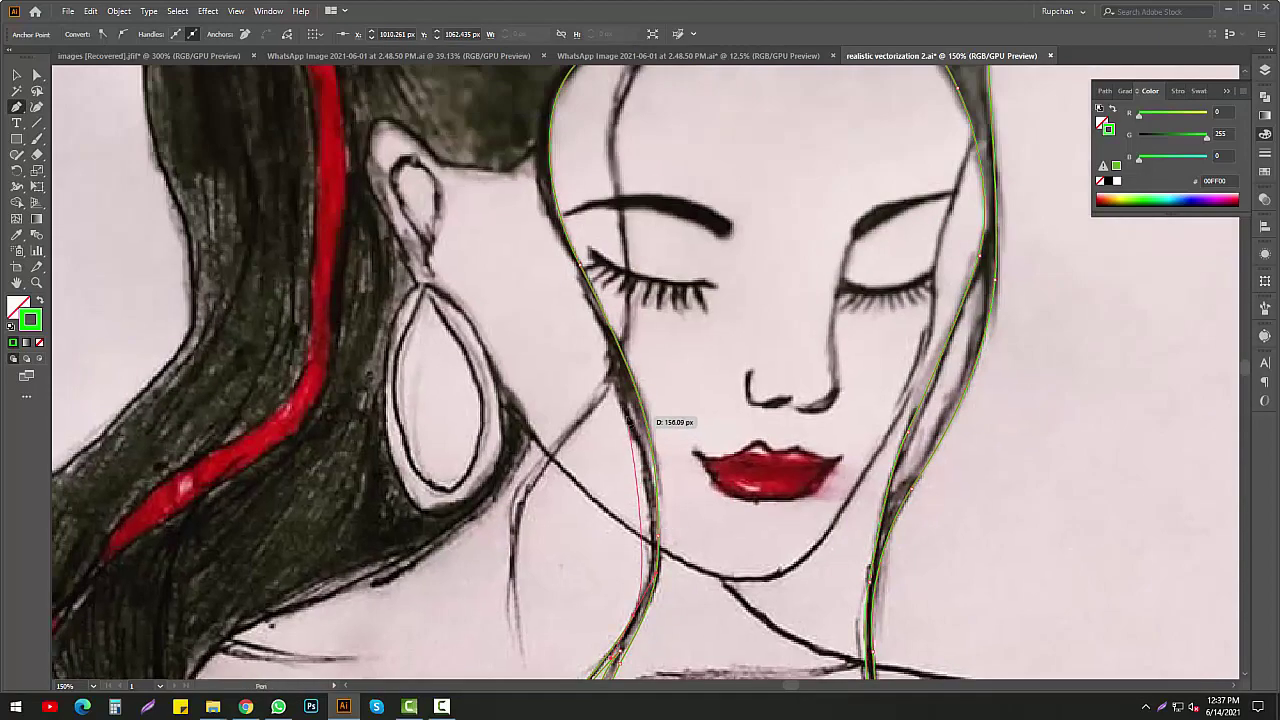
pyautogui.scroll(2, 640, 345)
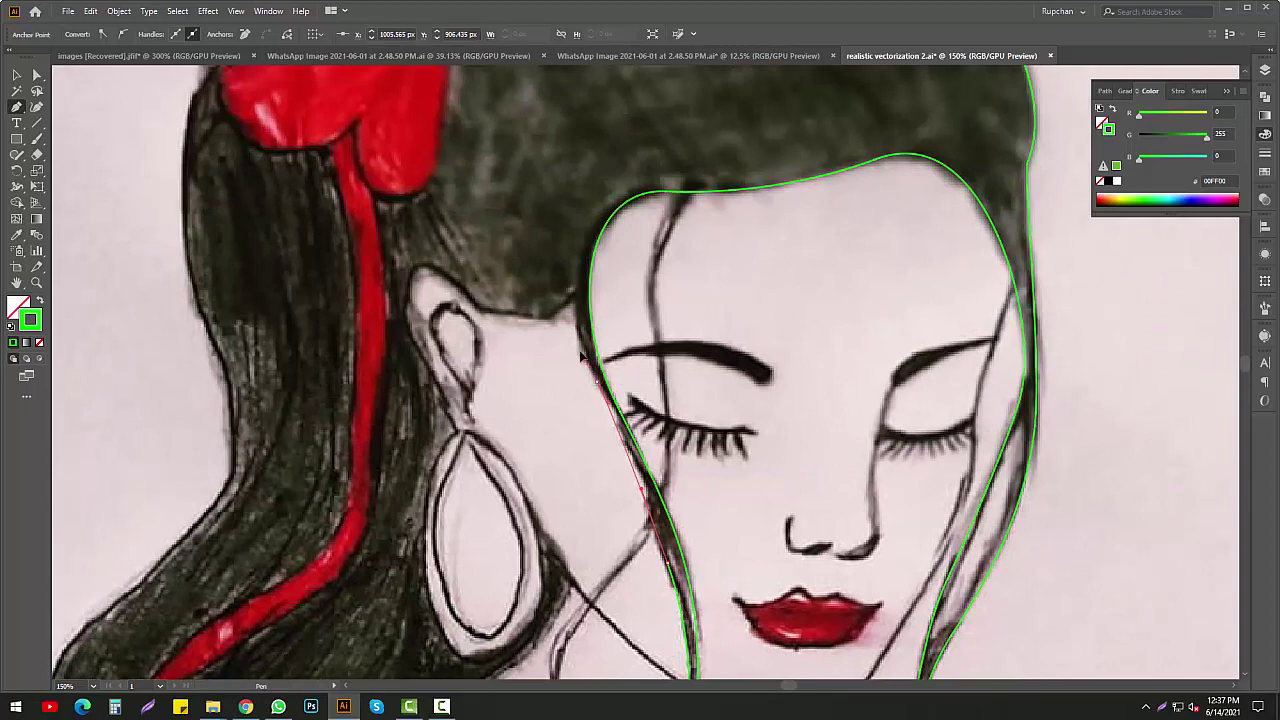
# Continue the green outline along the hairline and curve it over the top of the ear
pyautogui.click(574, 293)
pyautogui.scroll(2, 590, 300)
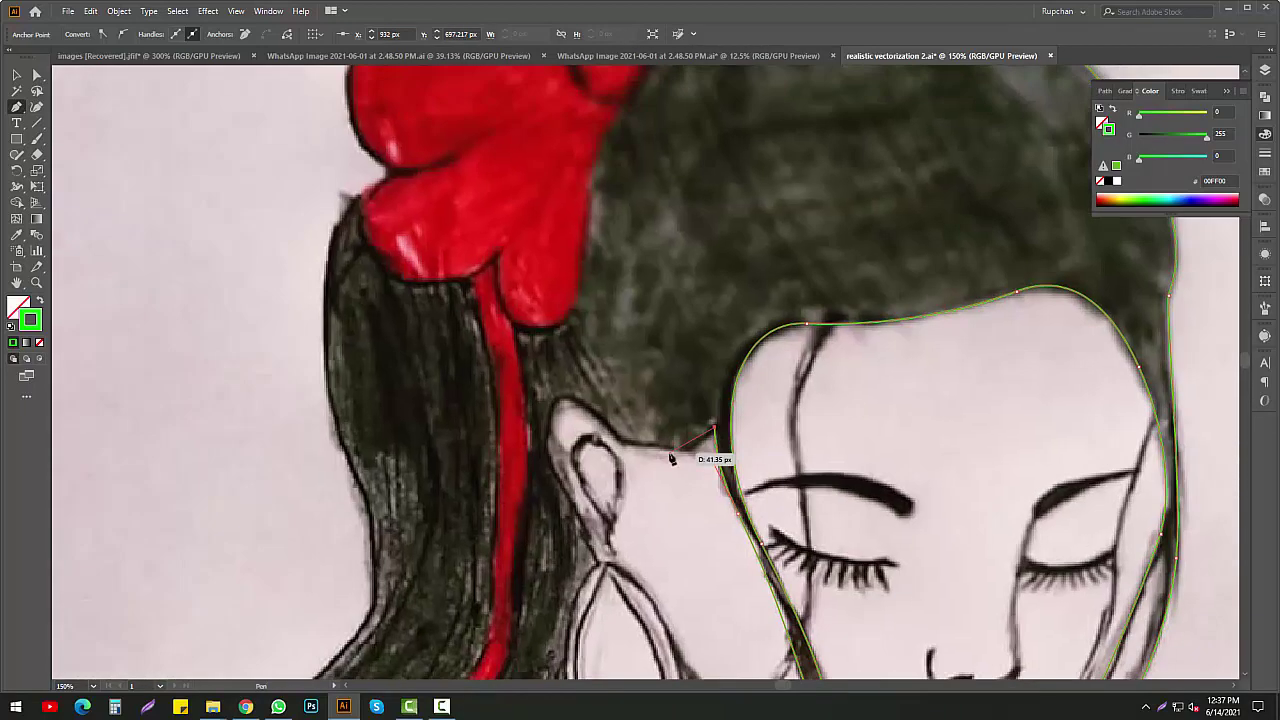
pyautogui.click(595, 418)
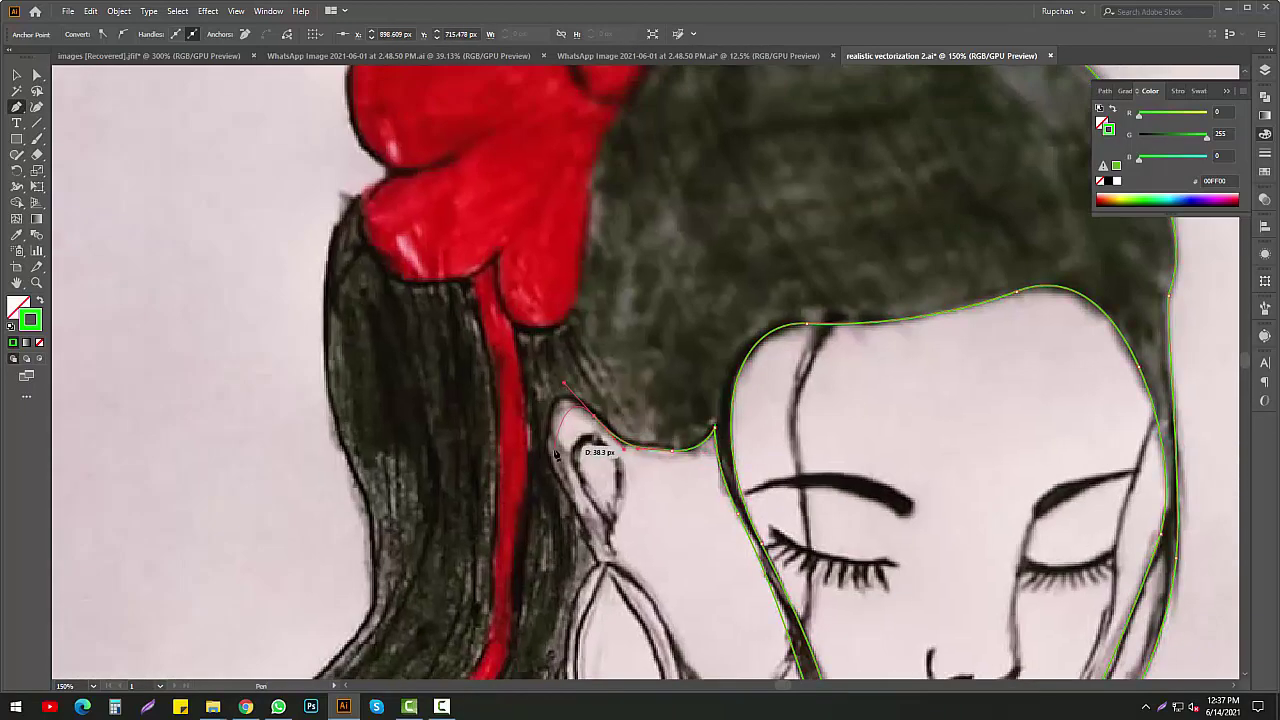
pyautogui.moveTo(556, 454)
pyautogui.mouseDown()
pyautogui.moveTo(575, 502)
pyautogui.moveTo(611, 412)
pyautogui.moveTo(668, 371)
pyautogui.mouseUp()
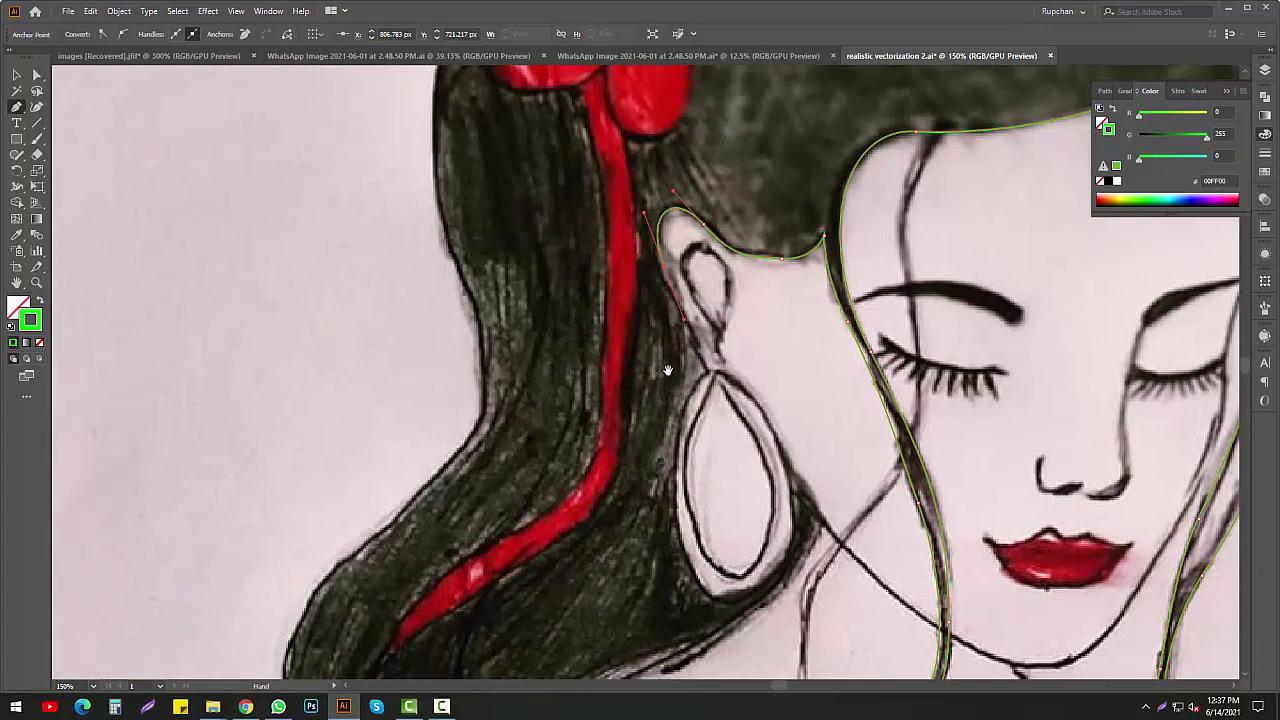
pyautogui.scroll(-3, 680, 375)
pyautogui.scroll(2, 684, 374)
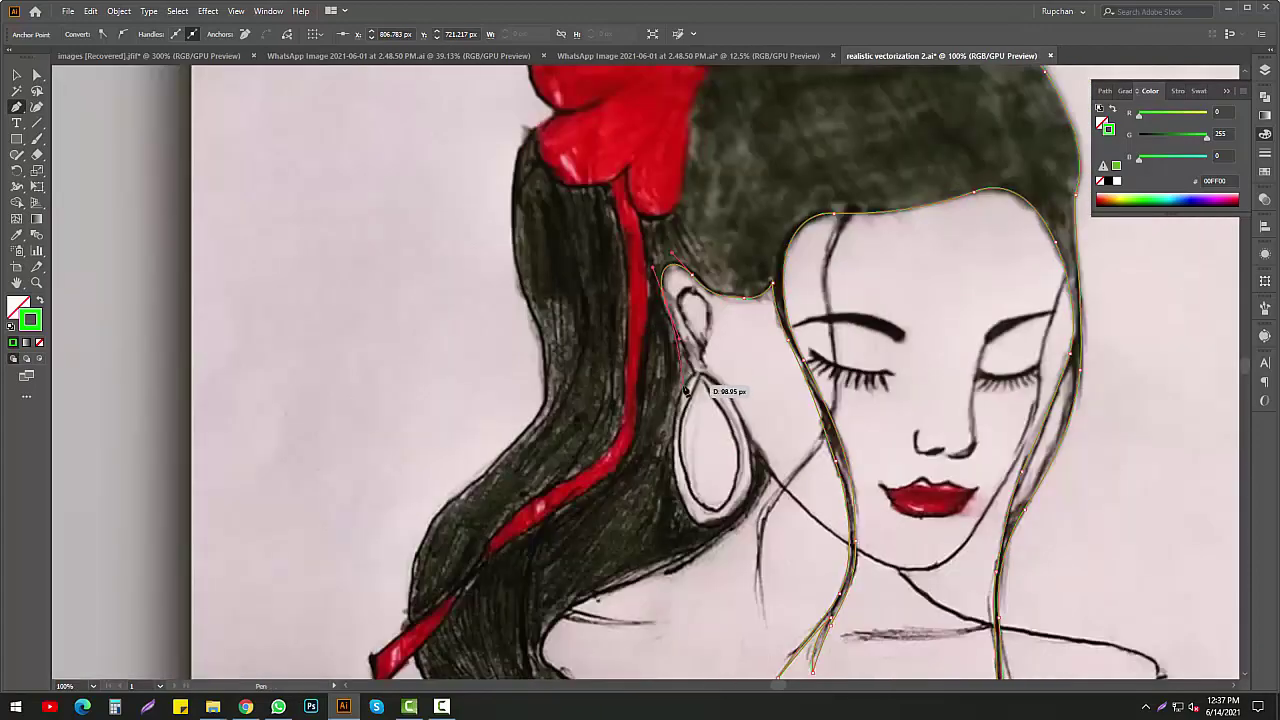
# Trace the hair's edge past the earring with anchors below it
pyautogui.moveTo(714, 490); pyautogui.dragTo(700, 425)
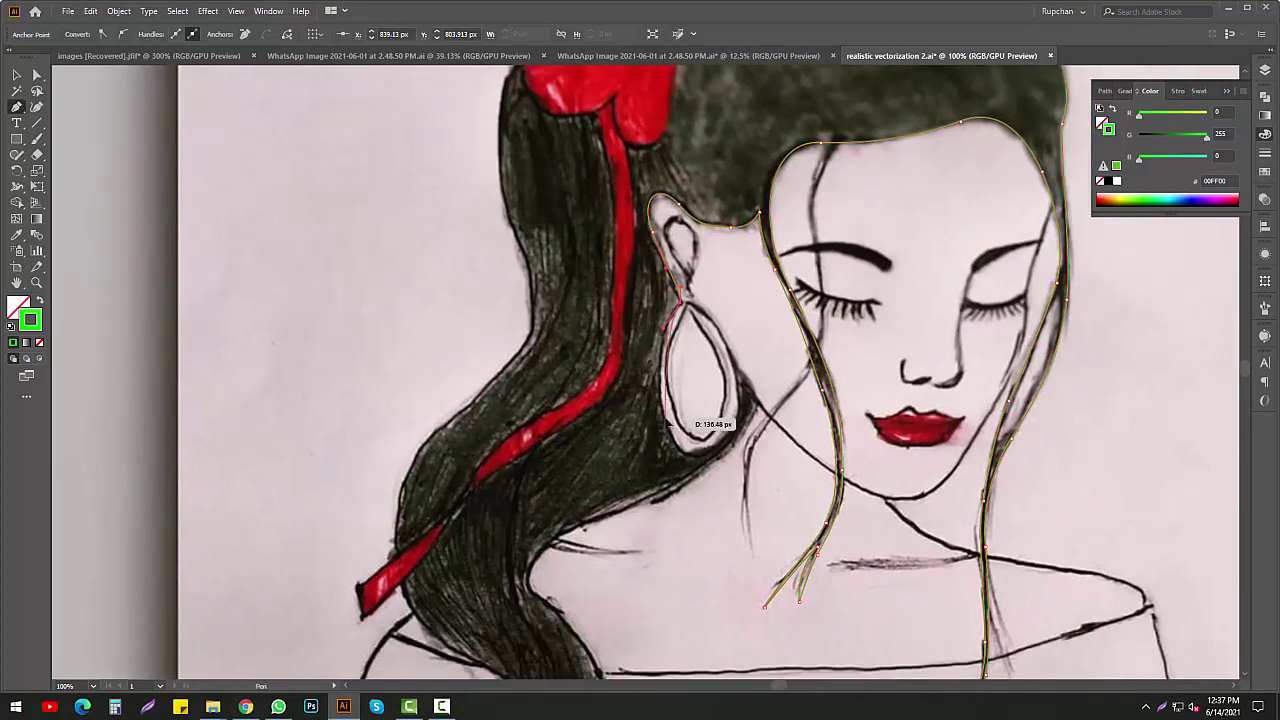
pyautogui.moveTo(712, 470)
pyautogui.mouseDown()
pyautogui.moveTo(710, 442)
pyautogui.moveTo(749, 376)
pyautogui.mouseUp()
pyautogui.scroll(2, 740, 380)
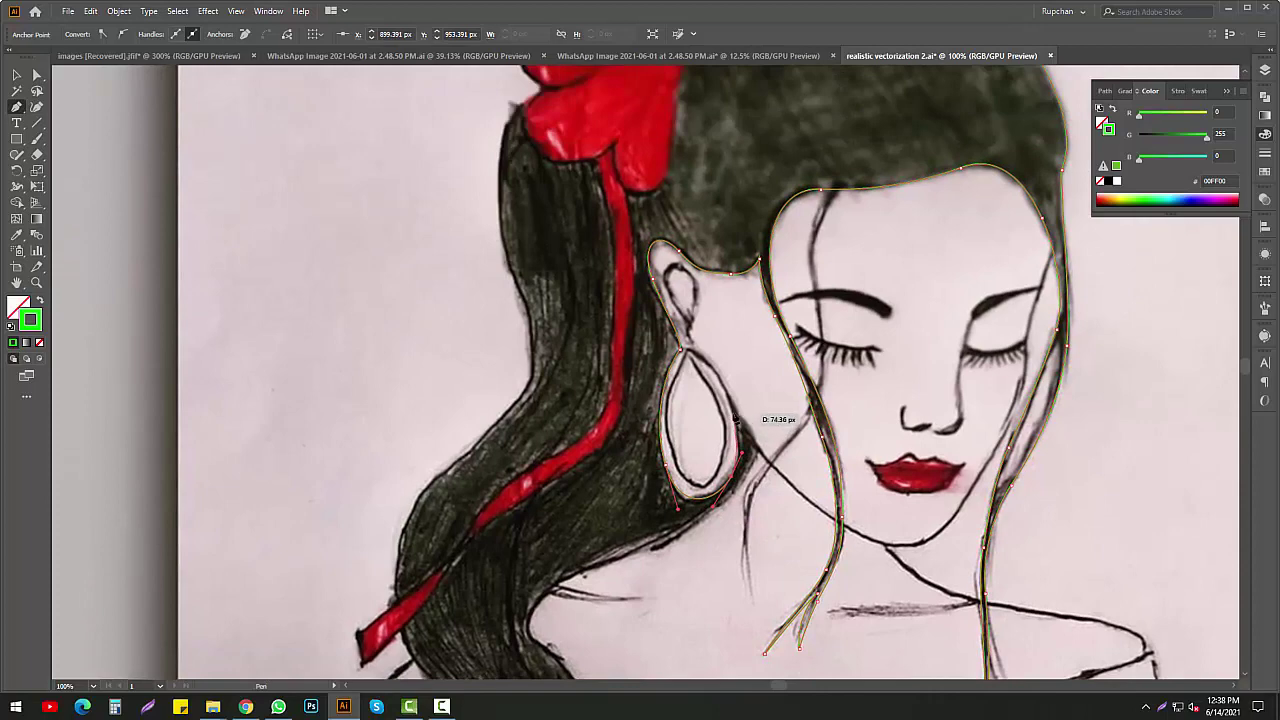
pyautogui.scroll(-2, 736, 417)
pyautogui.scroll(-1, 742, 428)
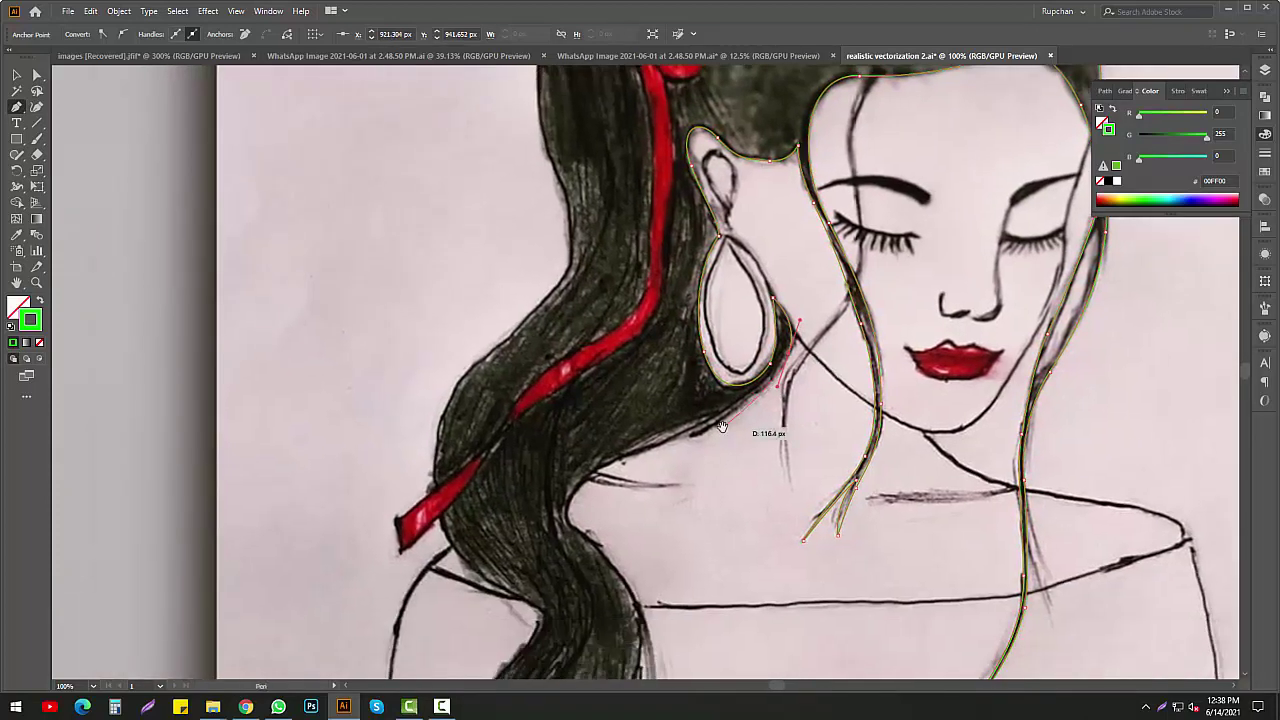
pyautogui.click(680, 443)
pyautogui.scroll(-2, 640, 468)
pyautogui.click(610, 416)
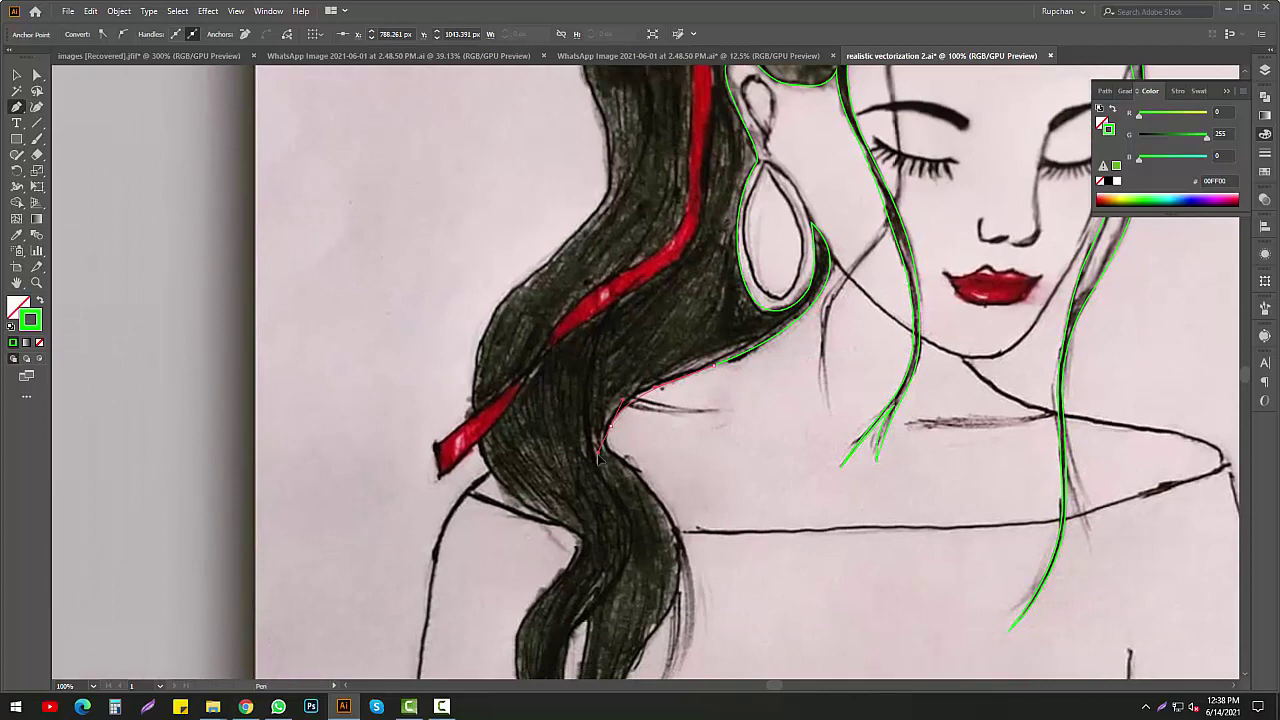
# Extend the green outline down the hanging hair and curve it around the strand tip
pyautogui.click(688, 543)
pyautogui.scroll(-3, 720, 530)
pyautogui.scroll(-1, 761, 481)
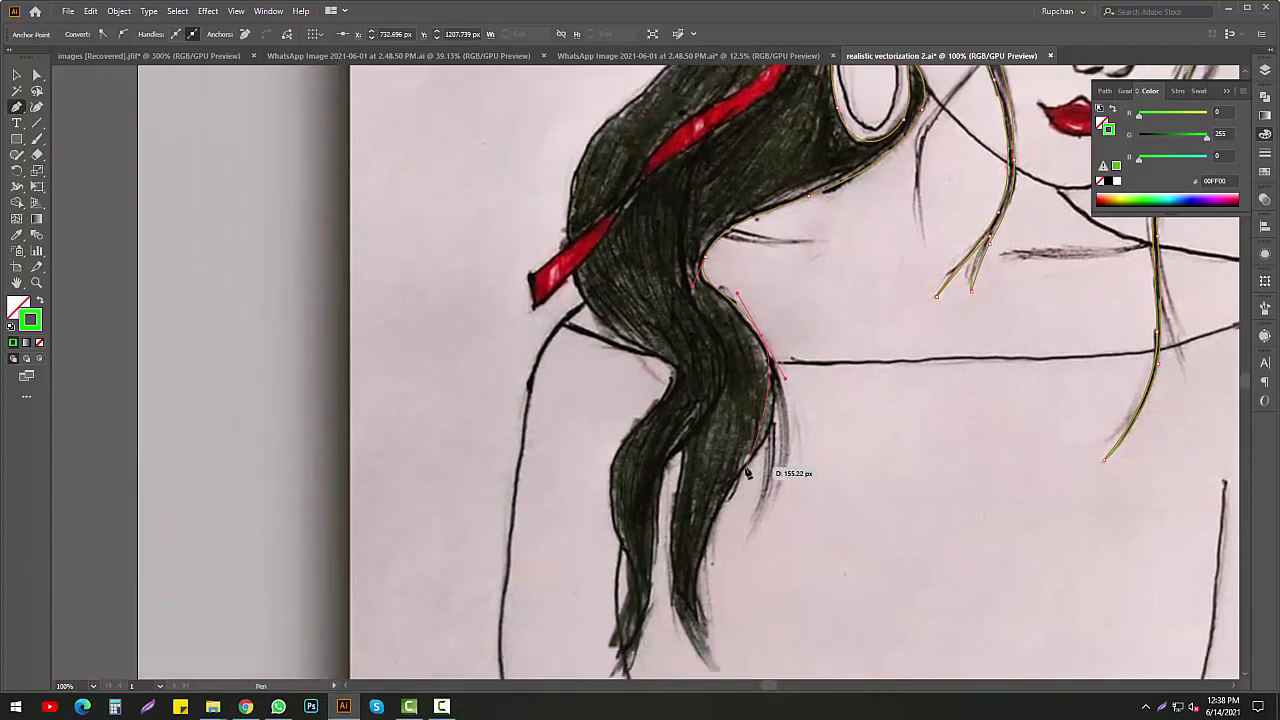
pyautogui.click(697, 499)
pyautogui.scroll(-3, 697, 499)
pyautogui.moveTo(729, 495); pyautogui.dragTo(768, 548)
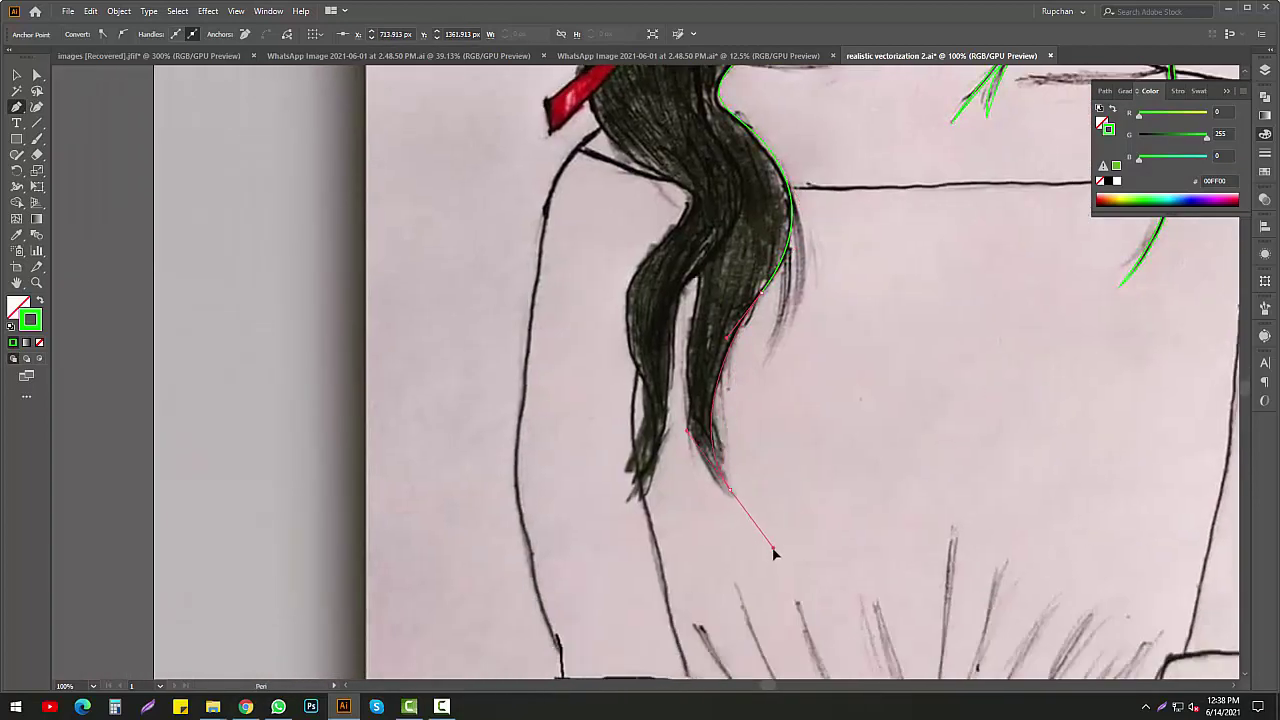
# Trace back up the inner edge of the hair strand with curved anchors
pyautogui.scroll(2, 720, 430)
pyautogui.click(697, 353)
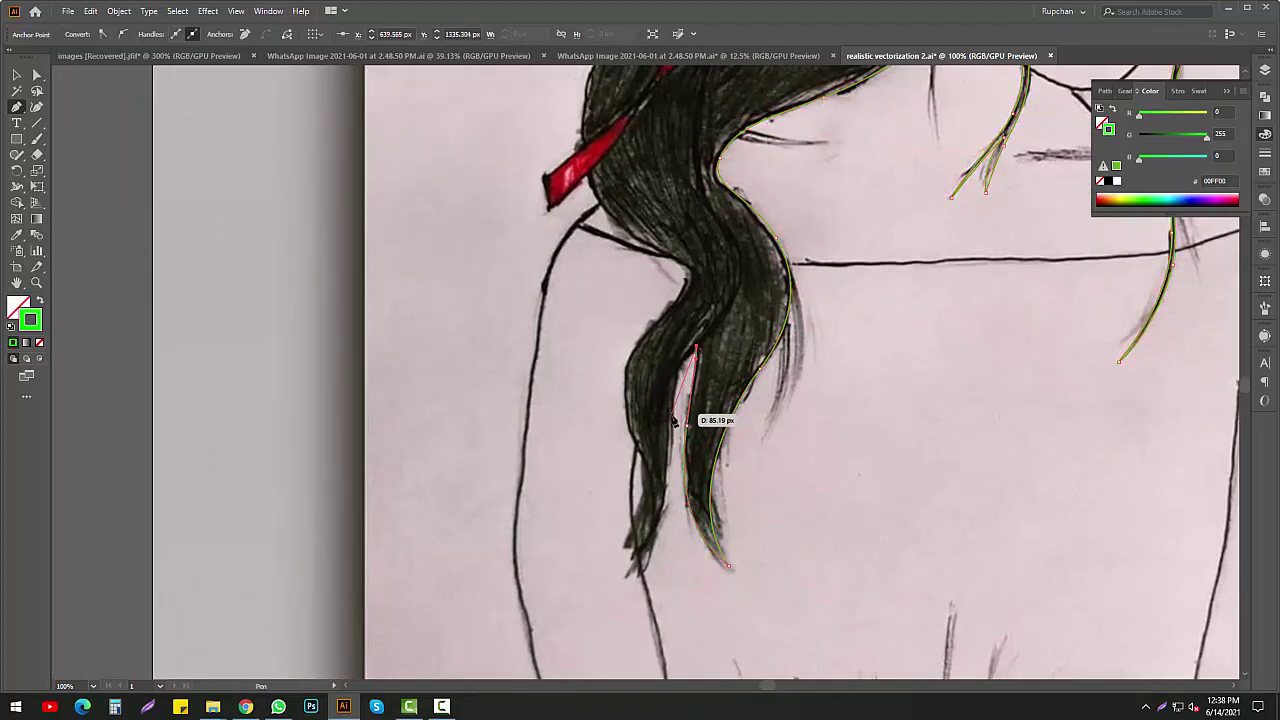
pyautogui.click(671, 421)
pyautogui.scroll(-2, 671, 421)
pyautogui.moveTo(655, 507); pyautogui.dragTo(622, 531)
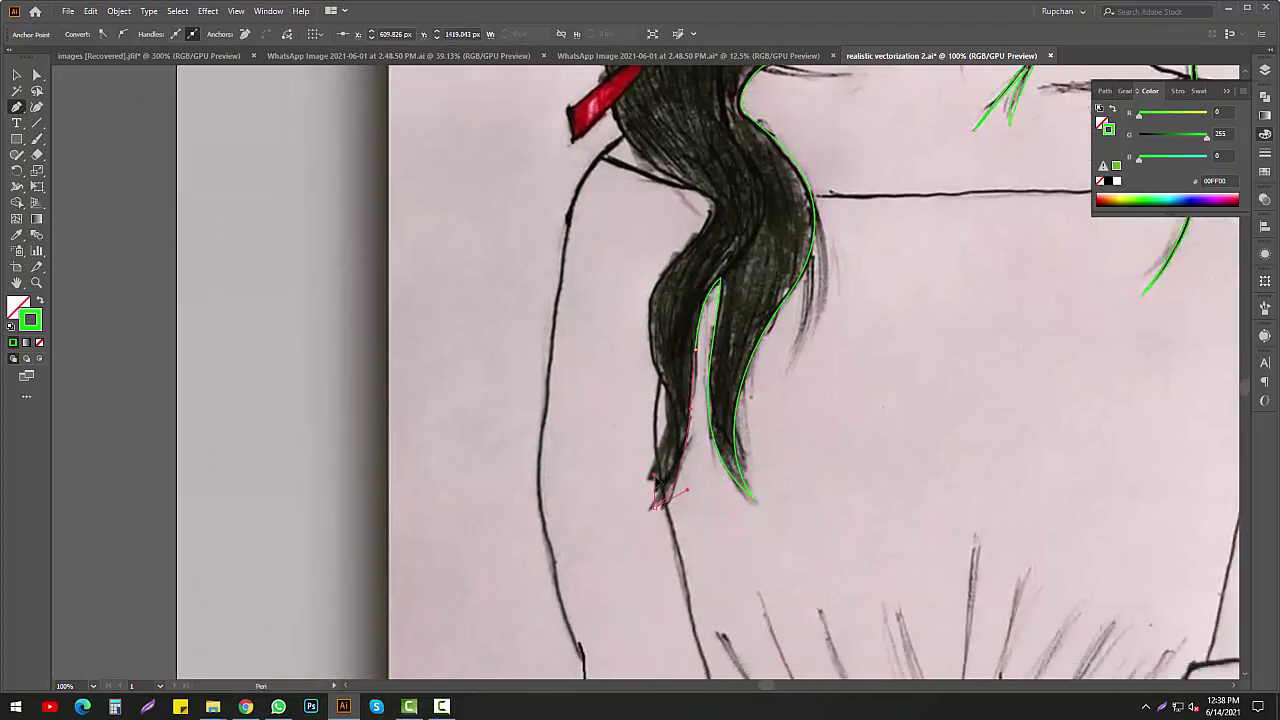
pyautogui.scroll(3, 658, 480)
# Curve the outline up the hair's outer left edge toward the red bow
pyautogui.moveTo(700, 457)
pyautogui.mouseDown()
pyautogui.moveTo(730, 408)
pyautogui.moveTo(690, 360)
pyautogui.moveTo(769, 342)
pyautogui.mouseUp()
pyautogui.scroll(1, 750, 378)
pyautogui.click(780, 431)
pyautogui.scroll(3, 713, 405)
pyautogui.scroll(3, 753, 350)
# Add curved anchors up the outer hair edge to just beside the red bow
pyautogui.moveTo(759, 424); pyautogui.dragTo(773, 385)
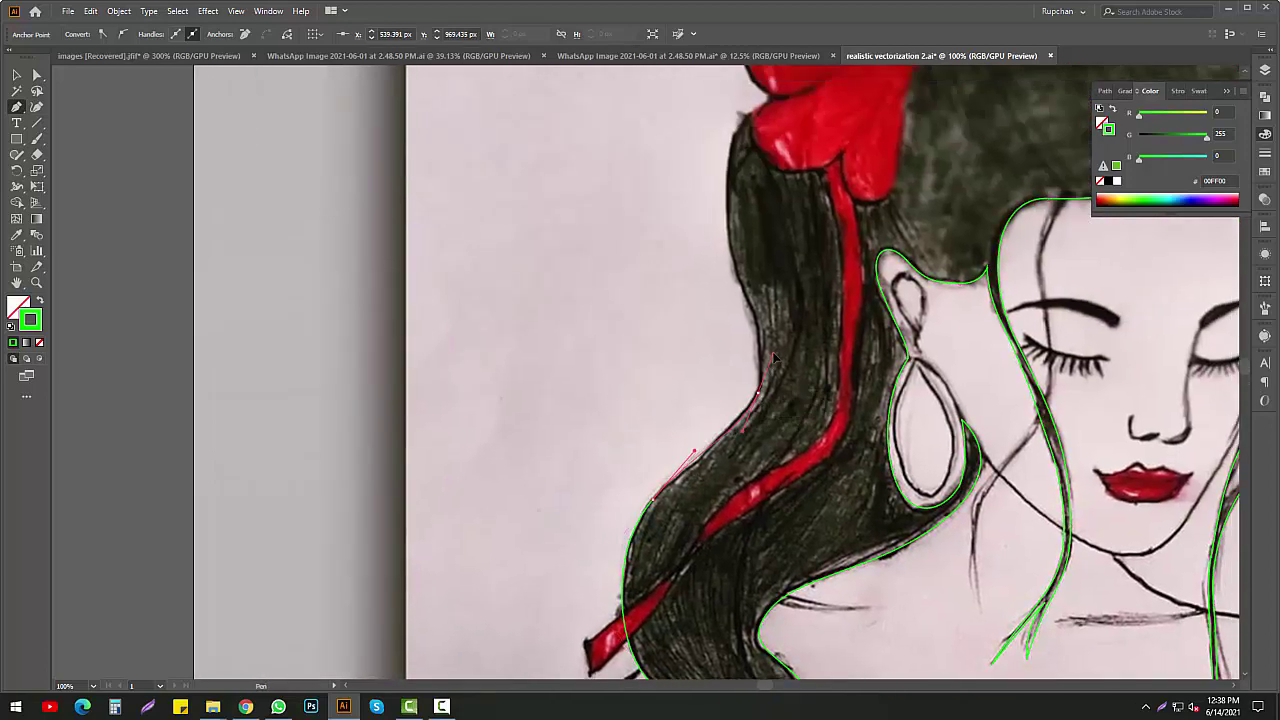
pyautogui.scroll(1, 760, 390)
pyautogui.scroll(-2, 760, 360)
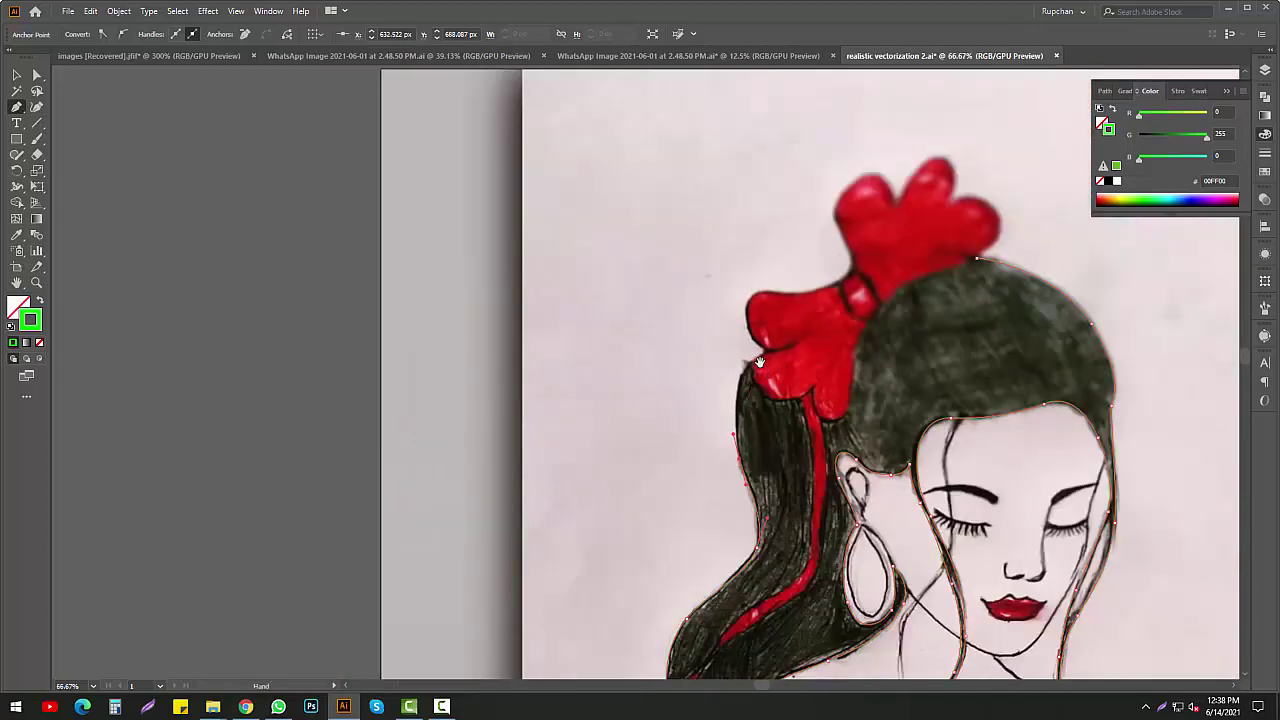
pyautogui.scroll(2, 760, 360)
pyautogui.moveTo(785, 342); pyautogui.dragTo(857, 321)
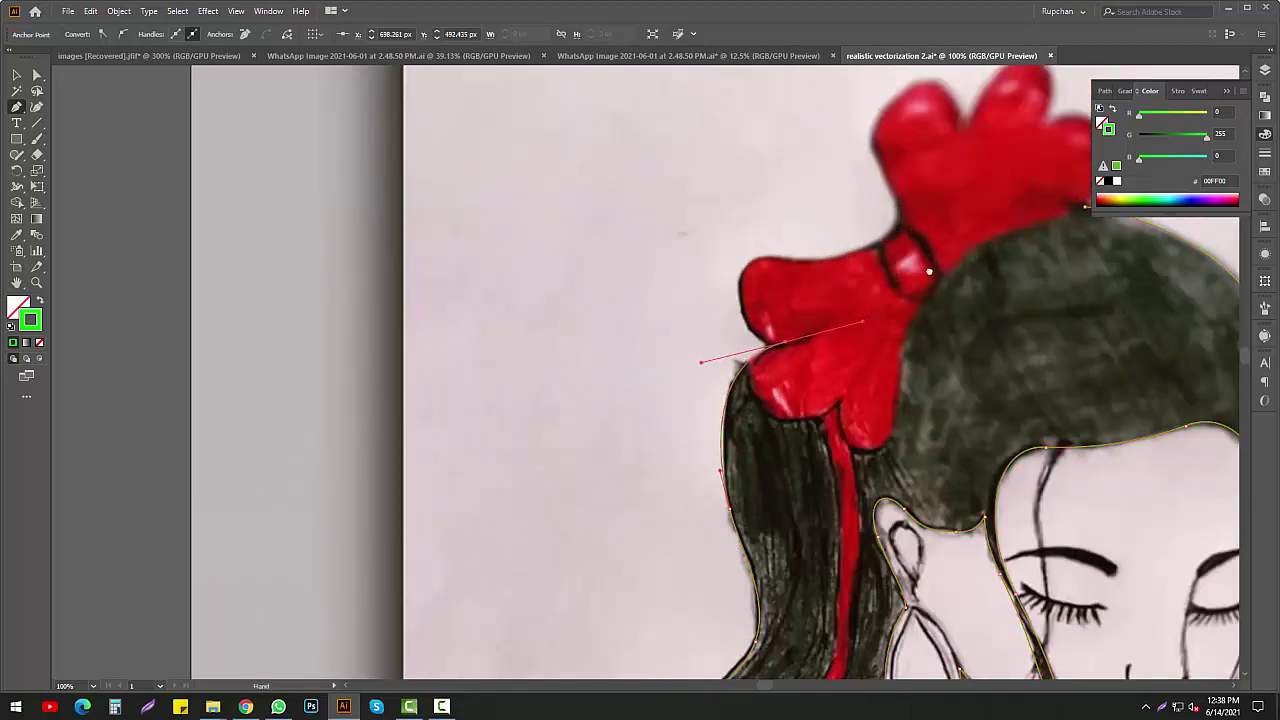
pyautogui.hscroll(3, 860, 330)
pyautogui.scroll(1, 760, 420)
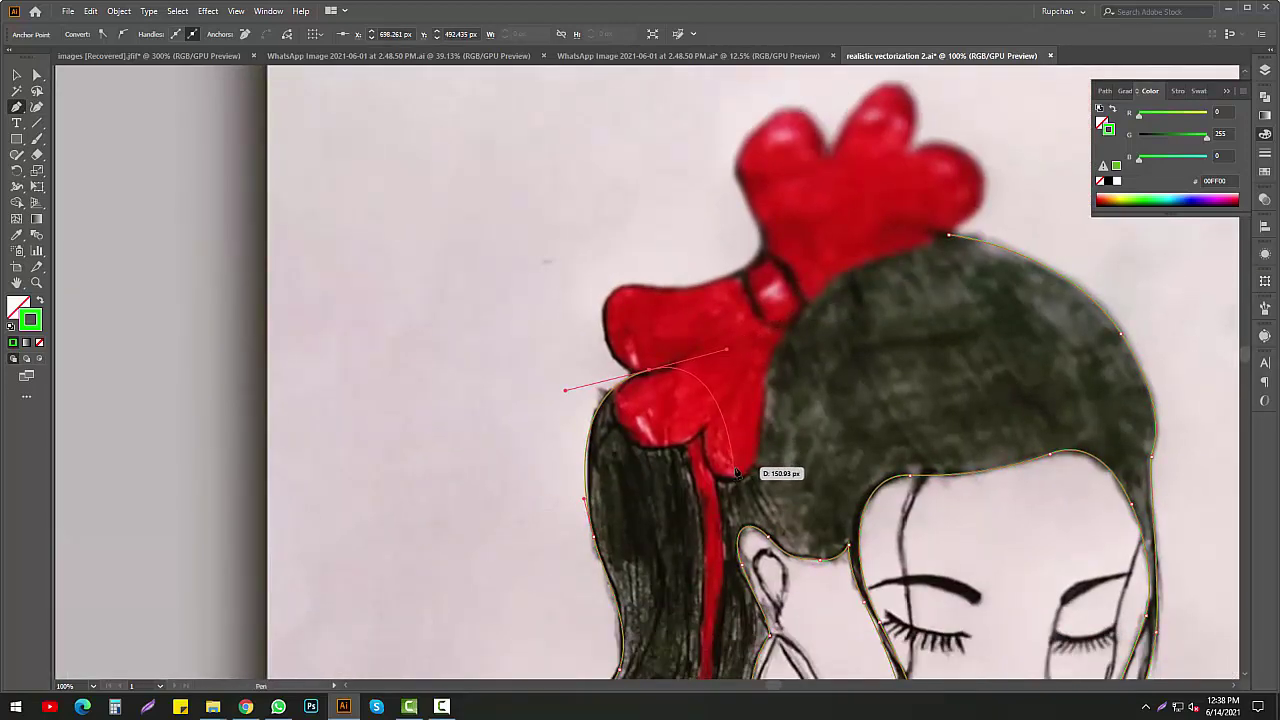
pyautogui.click(736, 472)
# Close the hair path over the crown, round its top corner, and zoom out
pyautogui.scroll(2, 736, 472)
pyautogui.hscroll(2, 736, 472)
pyautogui.moveTo(886, 322); pyautogui.dragTo(1085, 314)
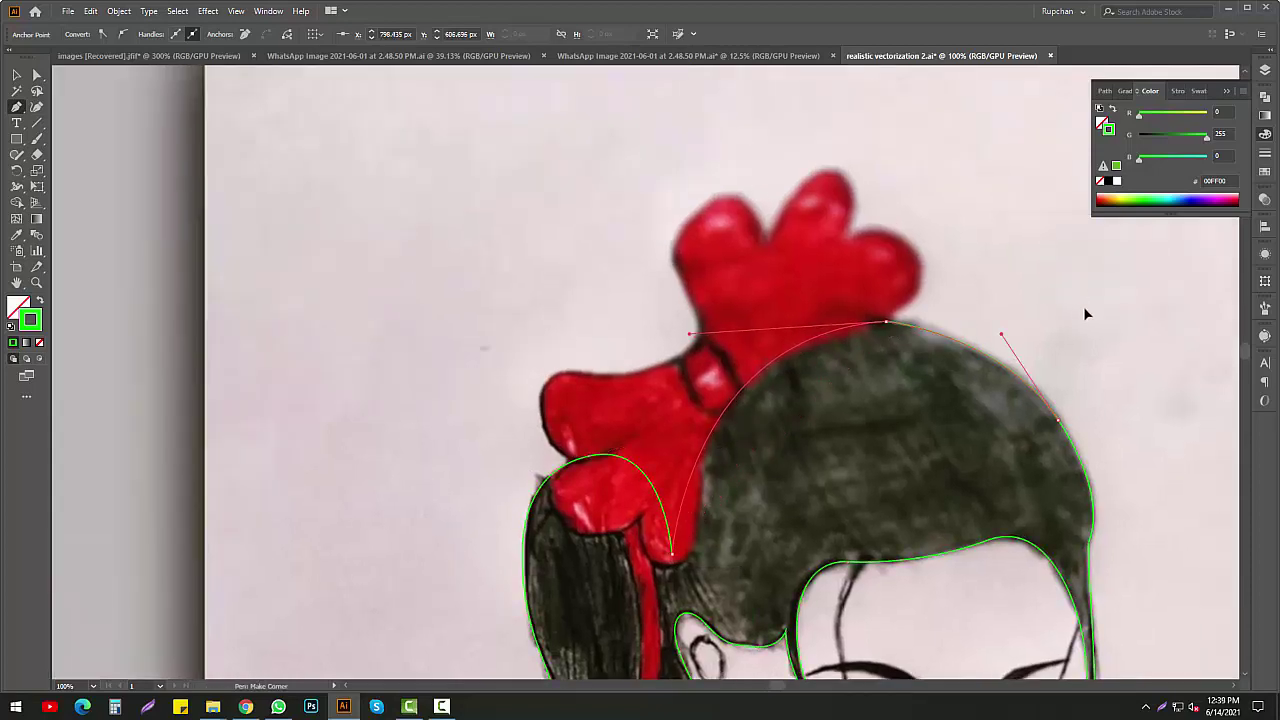
pyautogui.moveTo(896, 336); pyautogui.dragTo(880, 514)
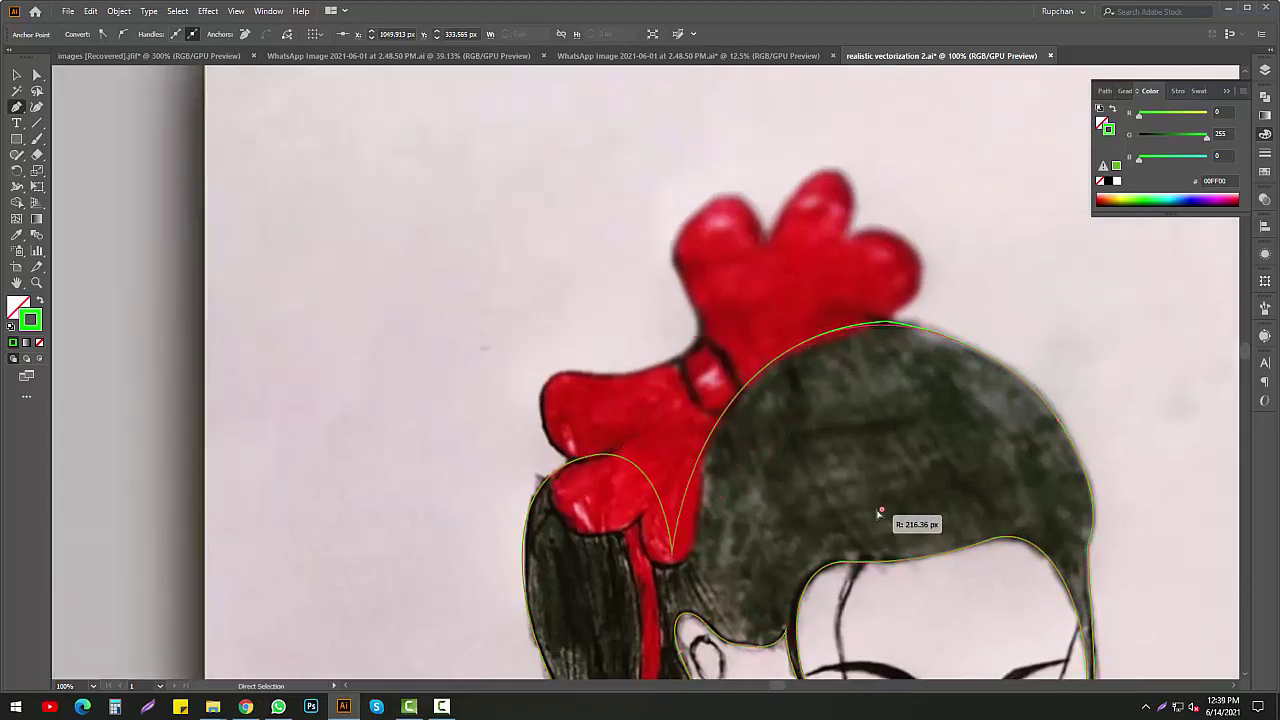
pyautogui.hotkey('ctrl', '-')
pyautogui.scroll(-2, 740, 450)
pyautogui.hscroll(1, 740, 450)
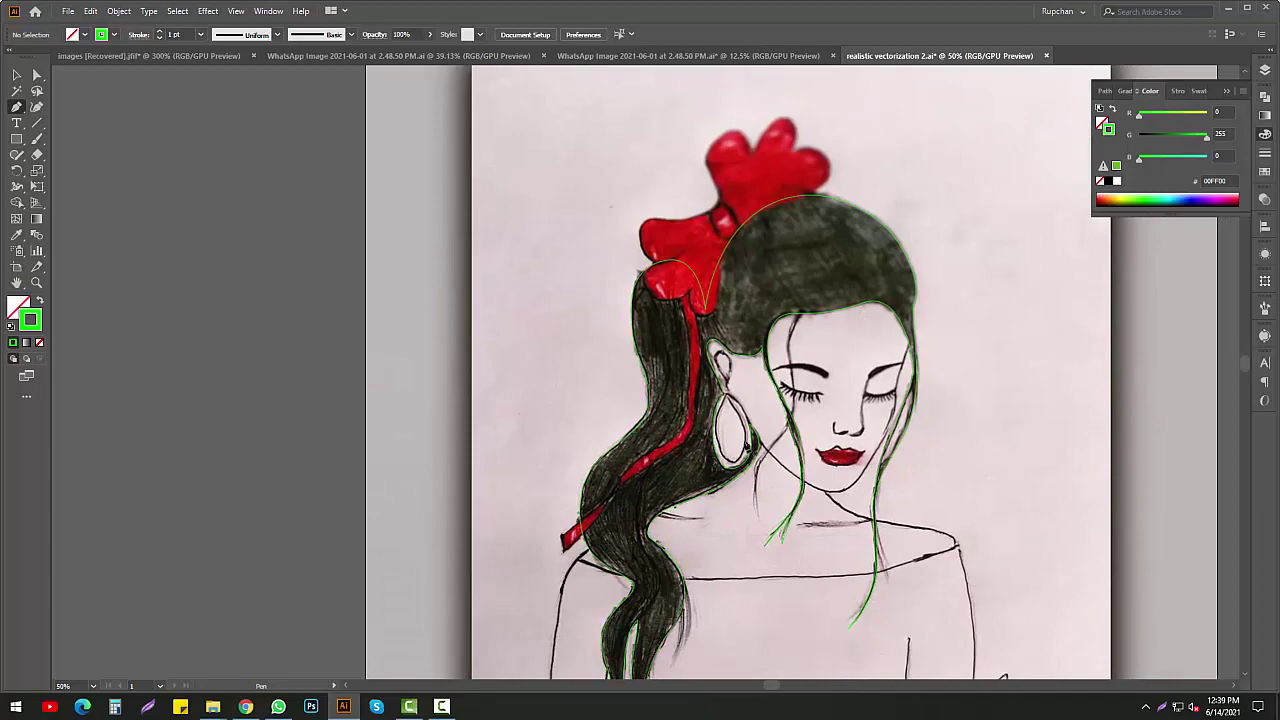
# Draw a curved path along the first eyebrow and end the path
pyautogui.scroll(3, 812, 405)
pyautogui.scroll(3, 812, 405)
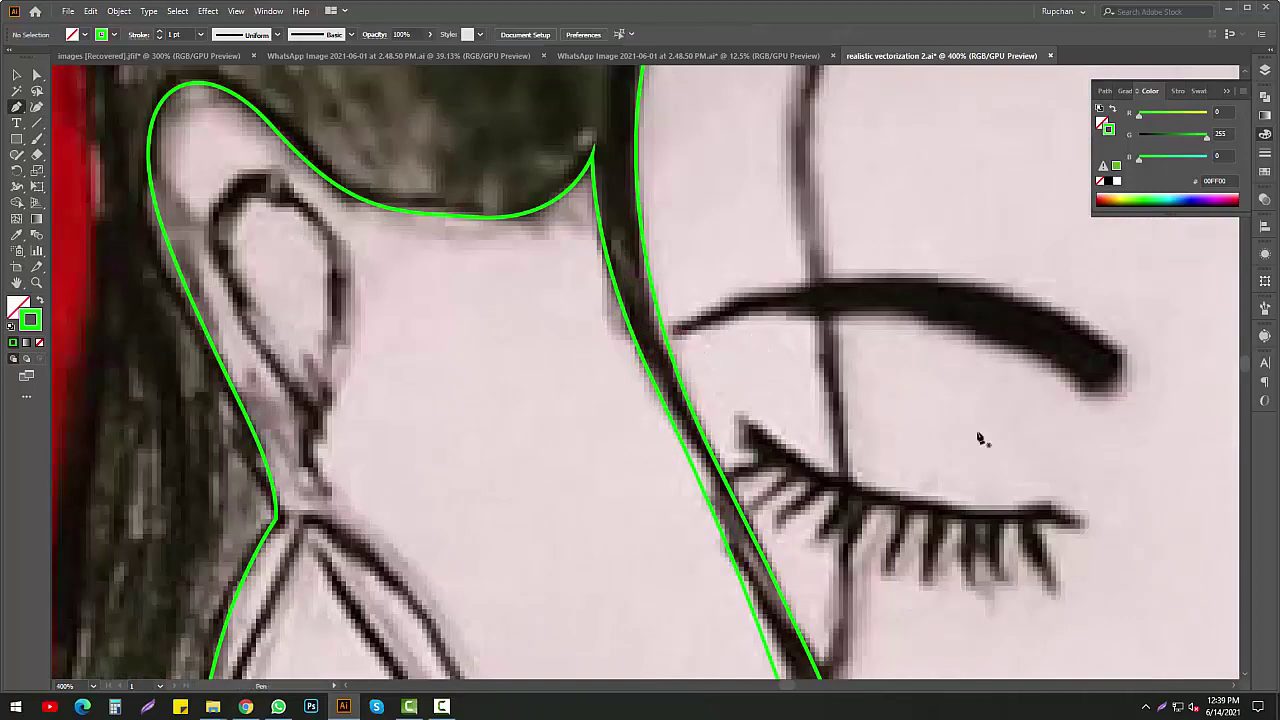
pyautogui.click(1106, 372)
pyautogui.moveTo(678, 333); pyautogui.dragTo(414, 435)
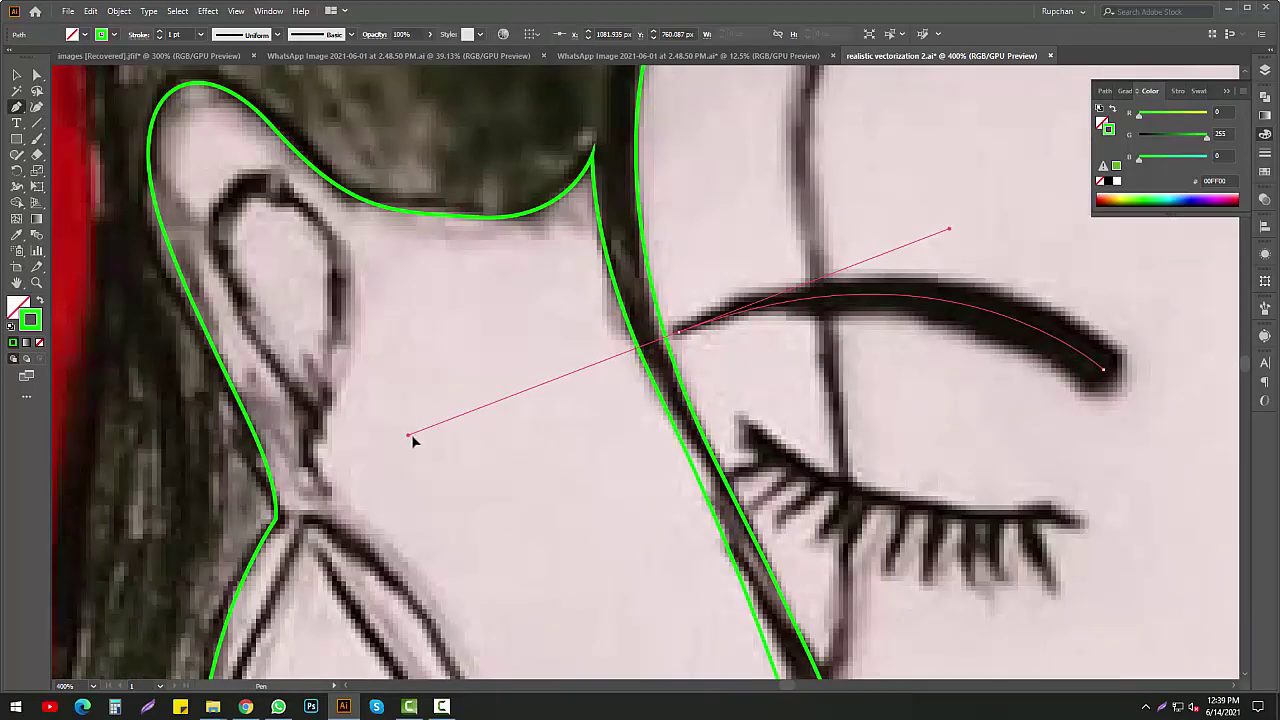
pyautogui.click(1265, 153)
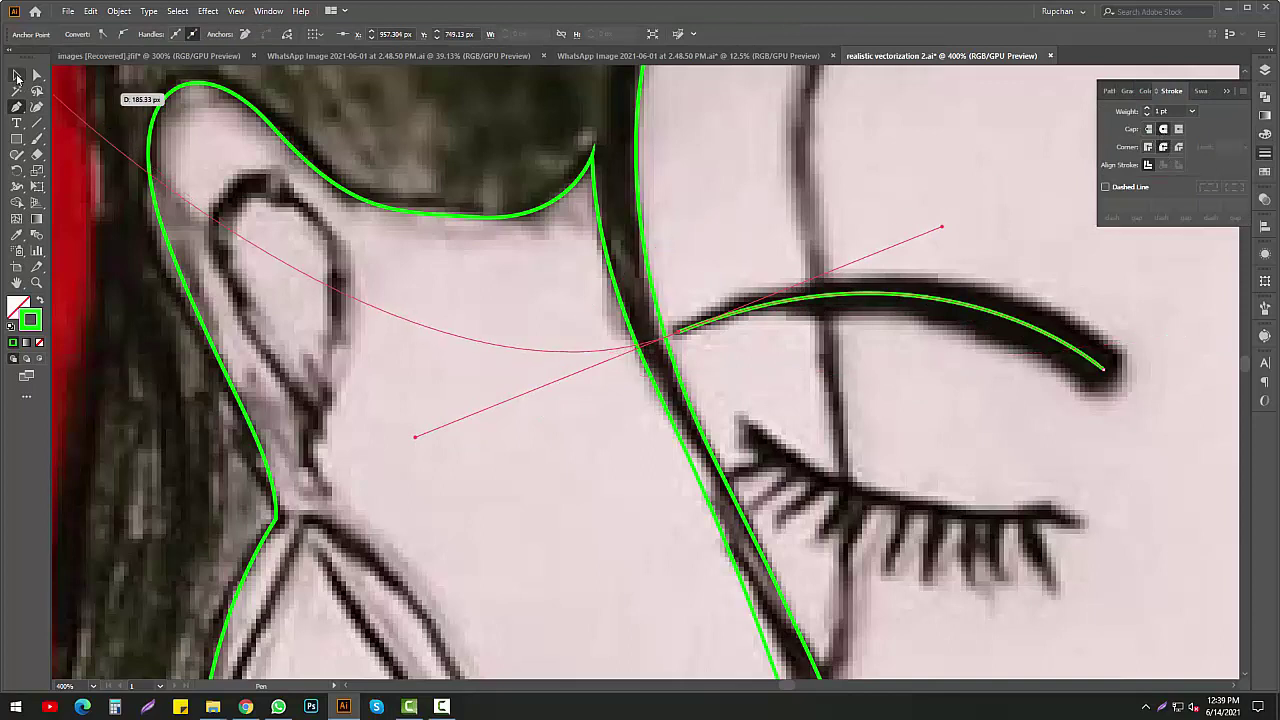
pyautogui.keyDown('ctrl'); pyautogui.click(944, 341); pyautogui.keyUp('ctrl')
# Give the eyebrow a tapered width profile and a 12 pt stroke
pyautogui.click(270, 34)
pyautogui.click(250, 160)
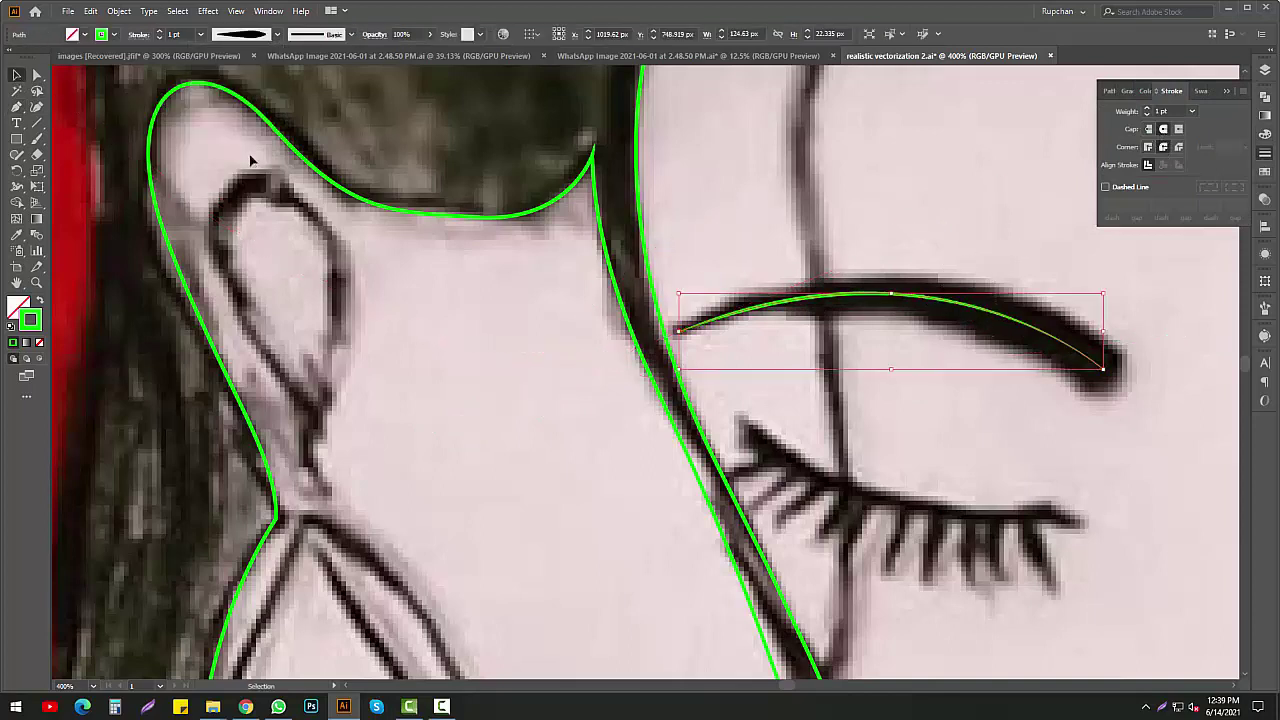
pyautogui.click(253, 36)
pyautogui.click(251, 82)
pyautogui.click(253, 36)
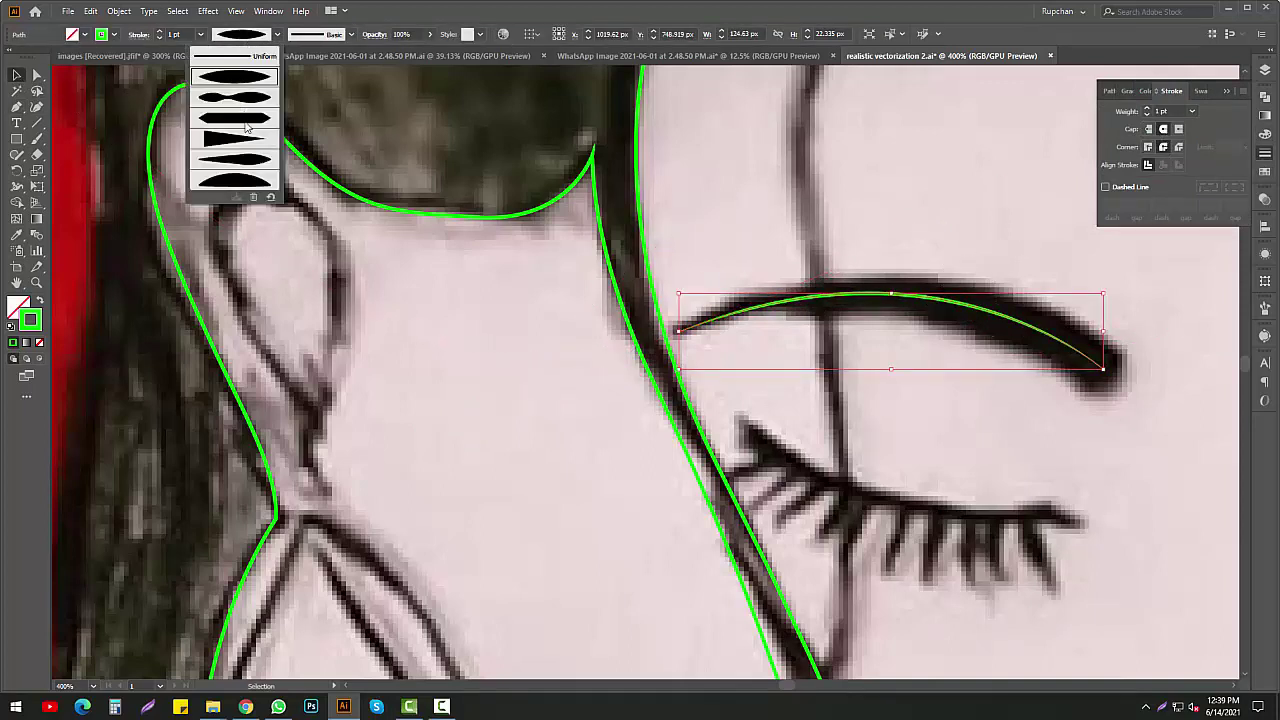
pyautogui.click(249, 130)
pyautogui.click(1147, 106)
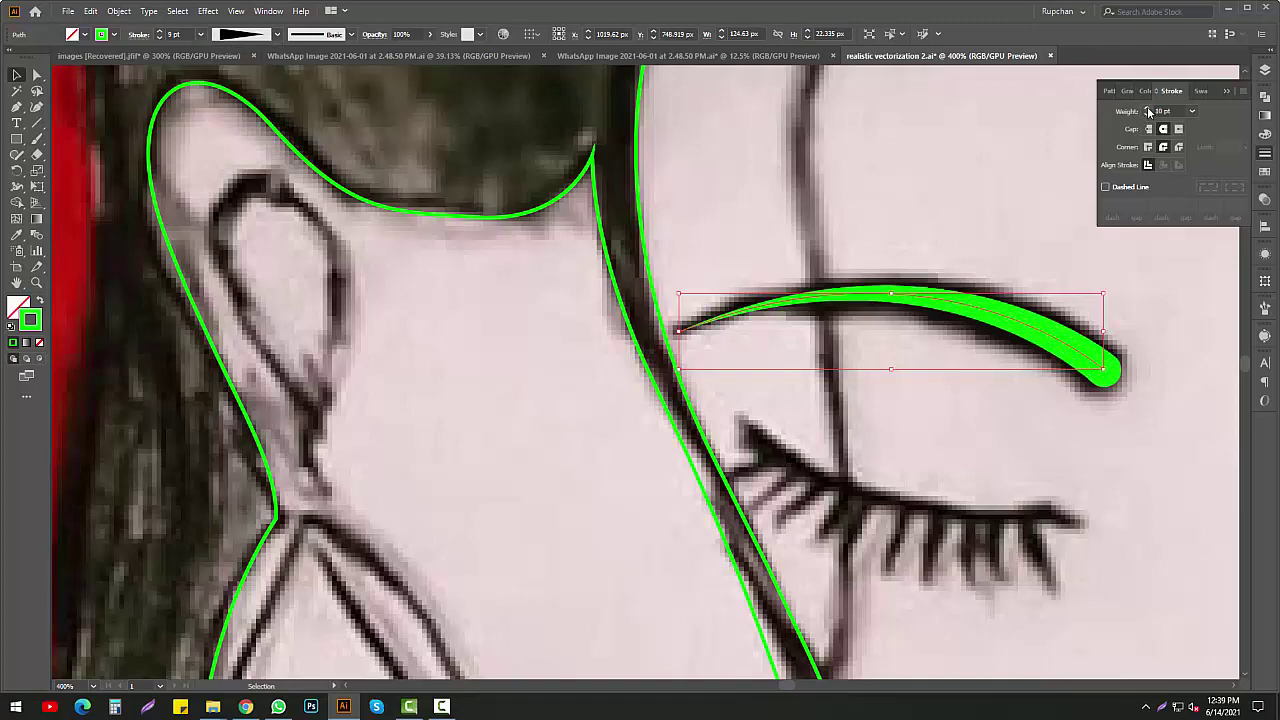
# Zoom out, deselect, and draw the second eyebrow path to its end anchor
pyautogui.hotkey('ctrl', '-')
pyautogui.hotkey('ctrl', '-')
pyautogui.hotkey('ctrl', '-')
pyautogui.hscroll(5, 553, 401)
pyautogui.click(612, 391)
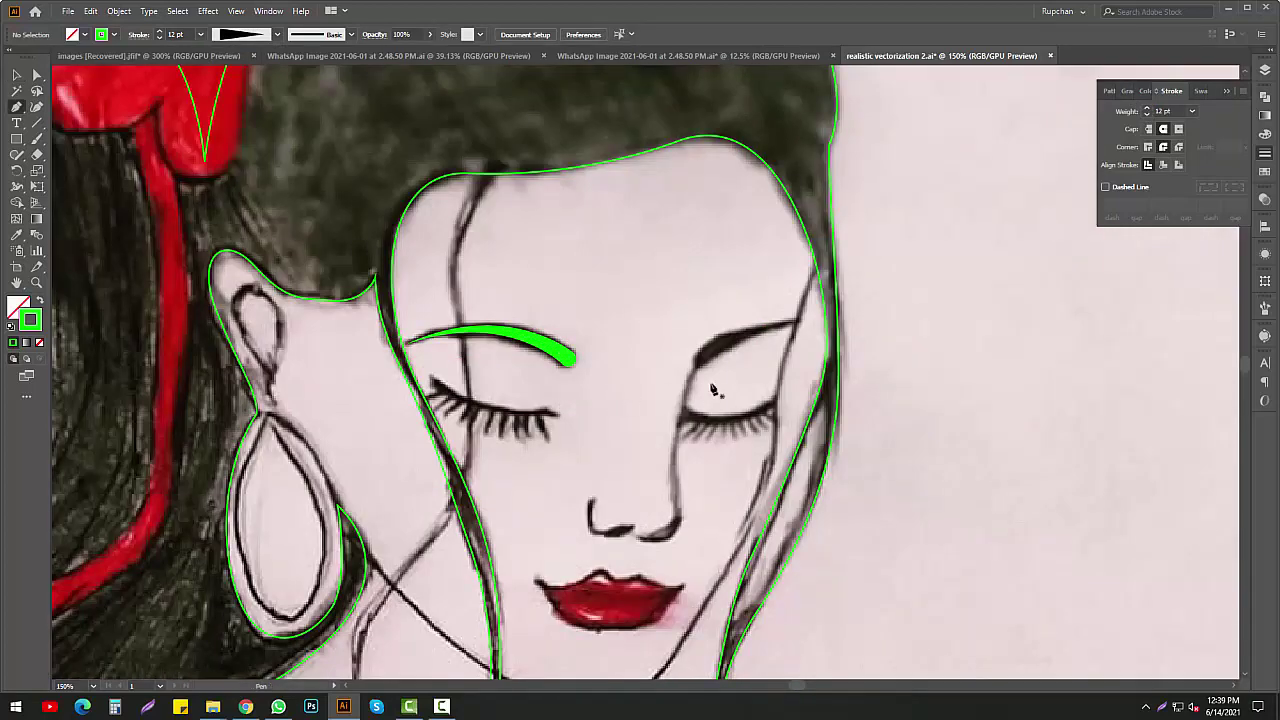
pyautogui.scroll(2, 713, 390)
pyautogui.click(877, 267)
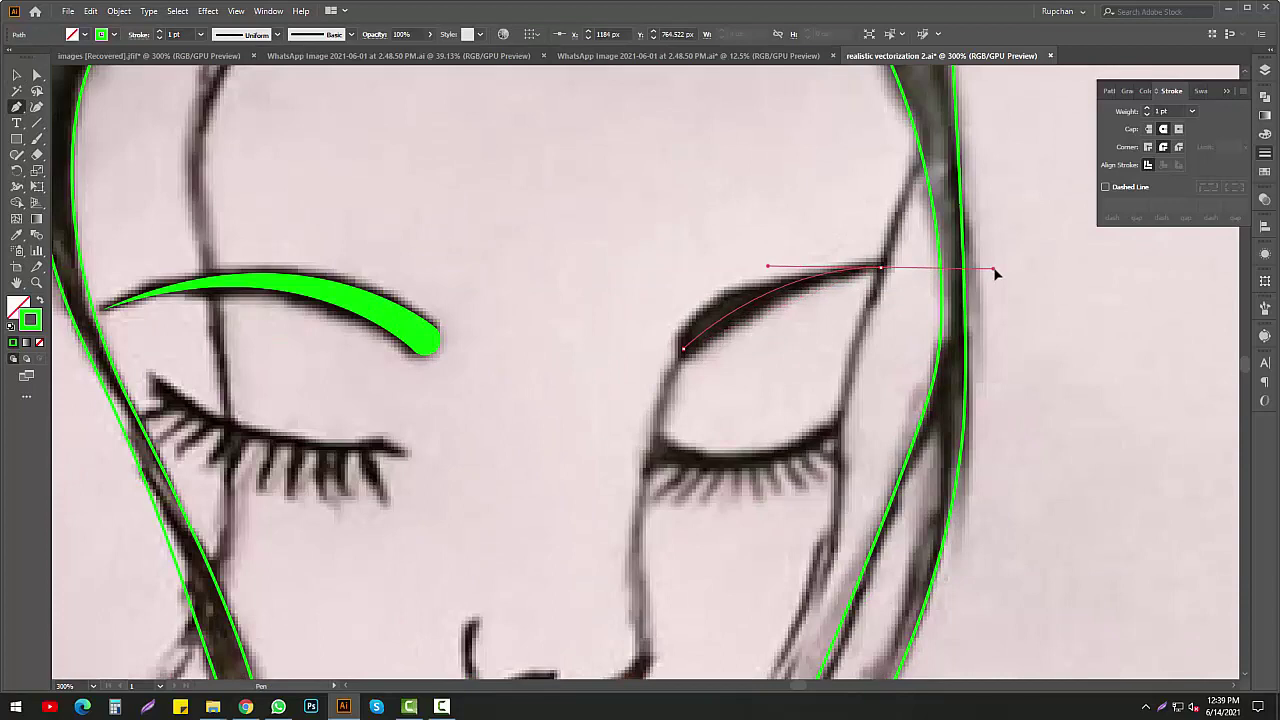
pyautogui.press('v')
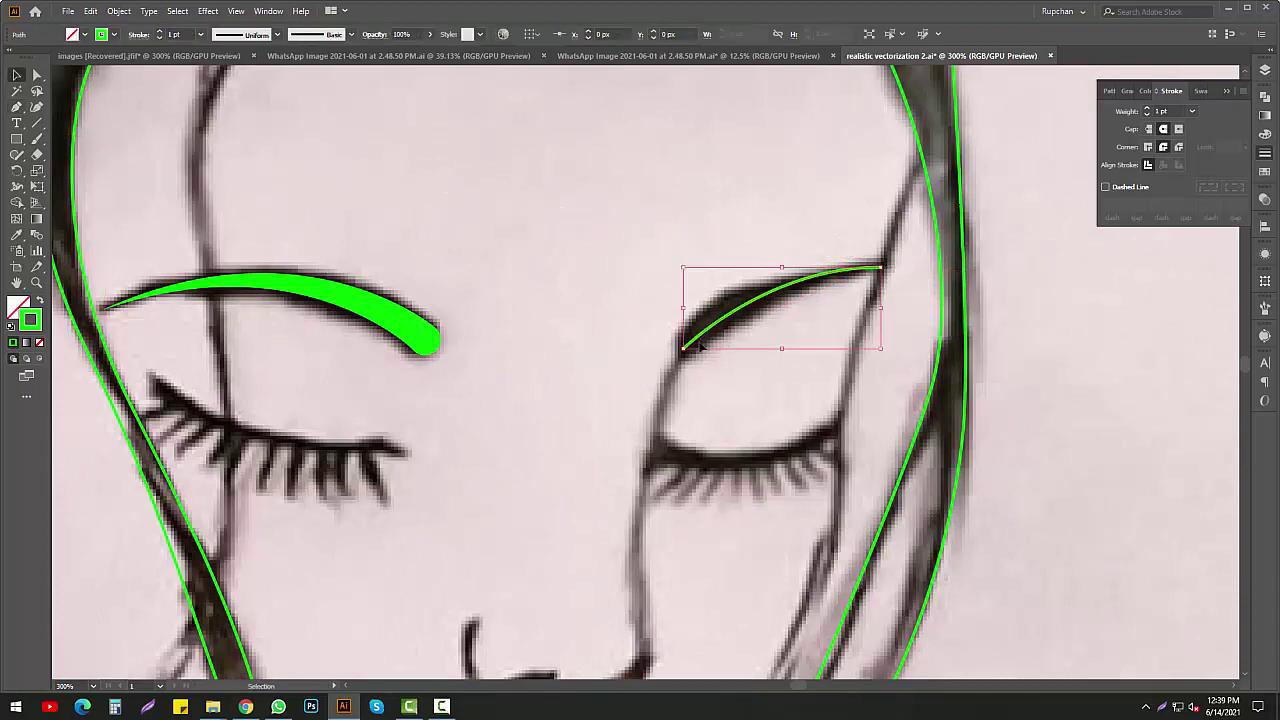
# Apply the tapering width profile to the second eyebrow and adjust its tip anchor
pyautogui.click(274, 35)
pyautogui.click(247, 137)
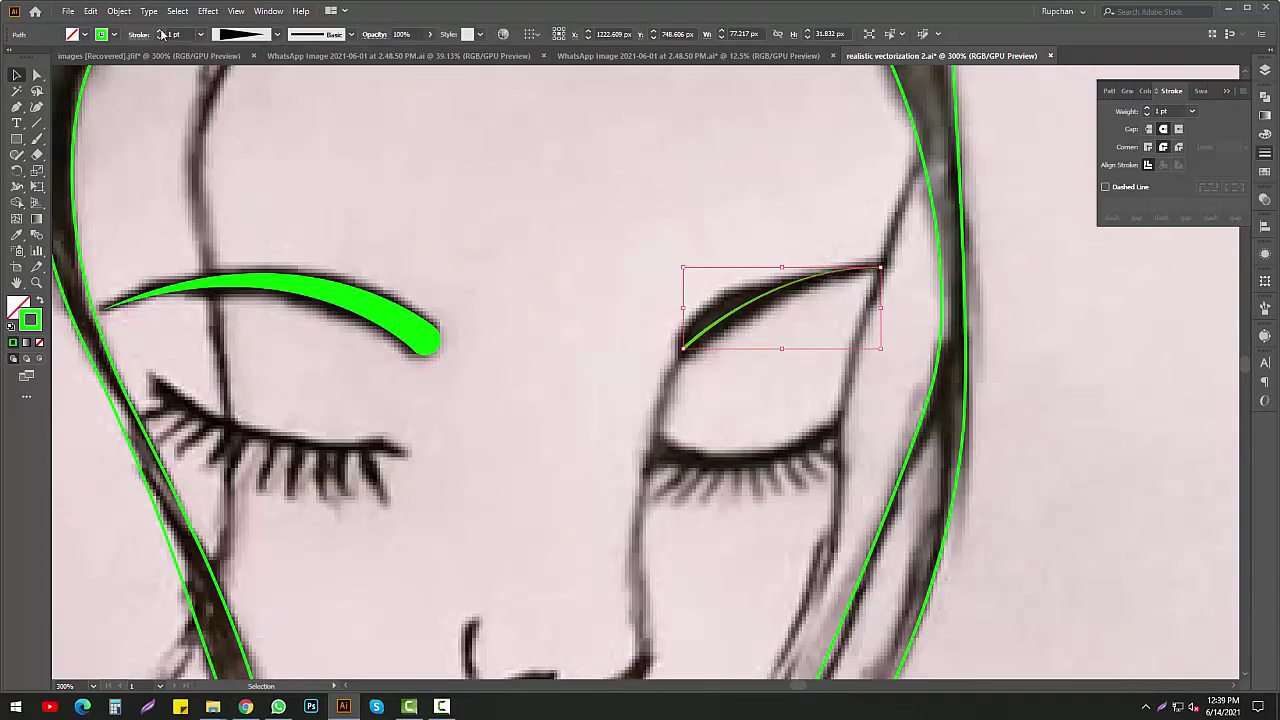
pyautogui.write('10')
pyautogui.click(37, 76)
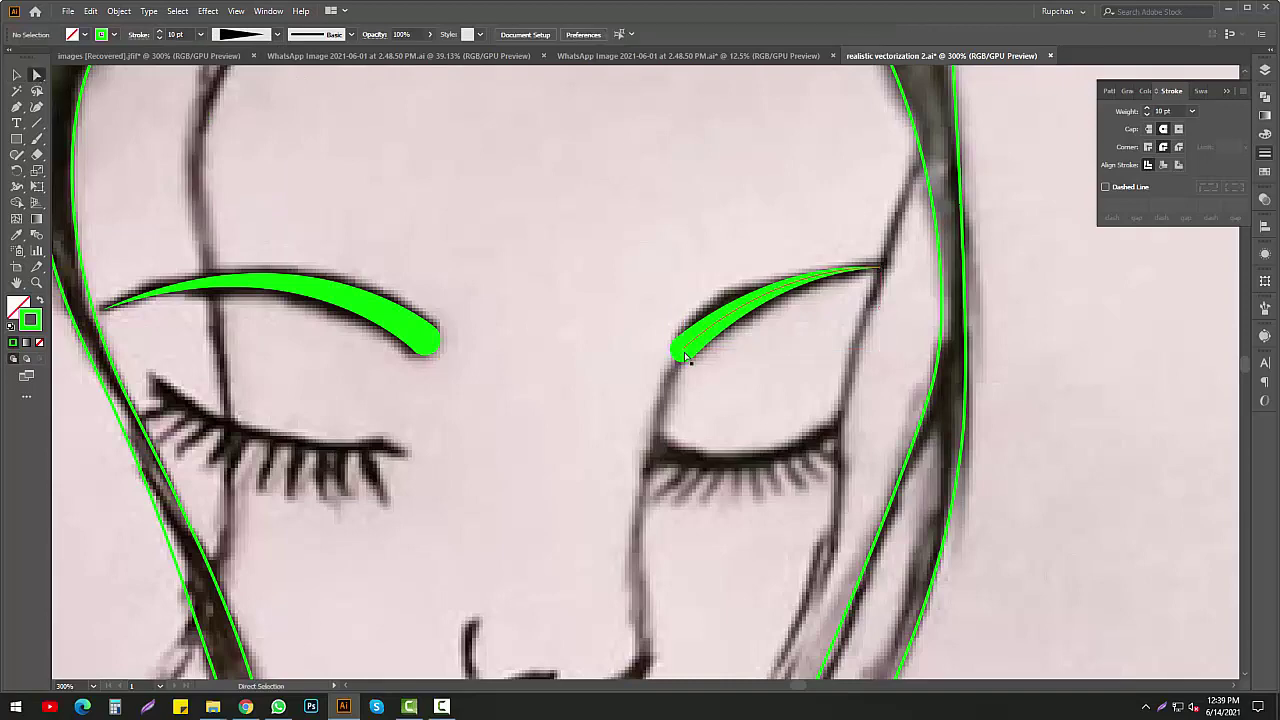
pyautogui.click(687, 340)
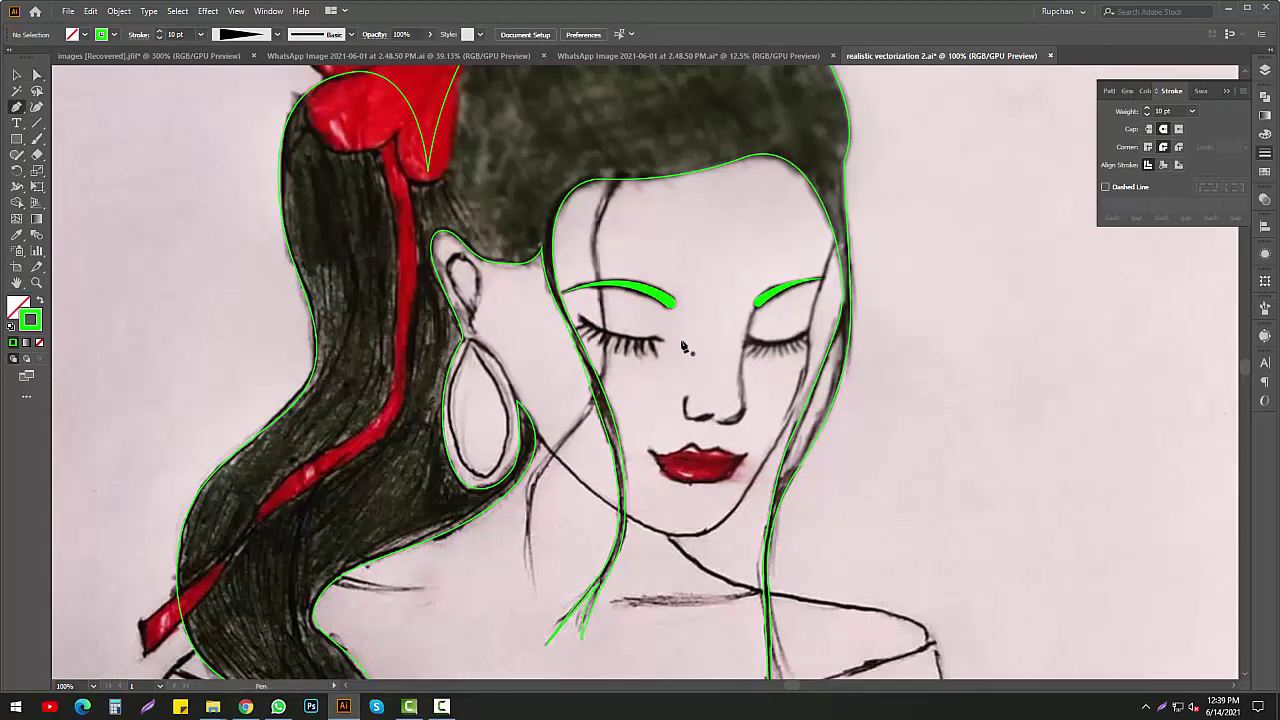
# Trace the left eyelid line as a curved green path
pyautogui.scroll(1, 617, 394)
pyautogui.scroll(1, 617, 394)
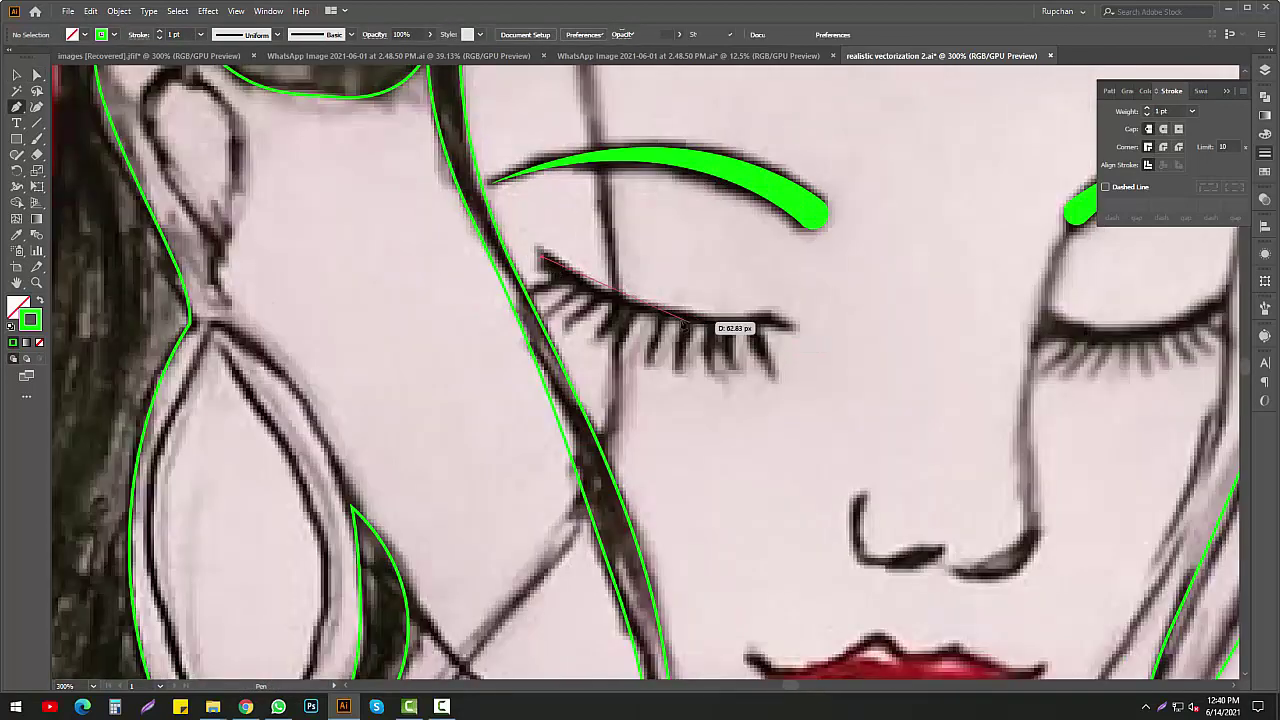
pyautogui.moveTo(666, 314)
pyautogui.mouseDown()
pyautogui.moveTo(701, 330)
pyautogui.moveTo(773, 325)
pyautogui.mouseUp()
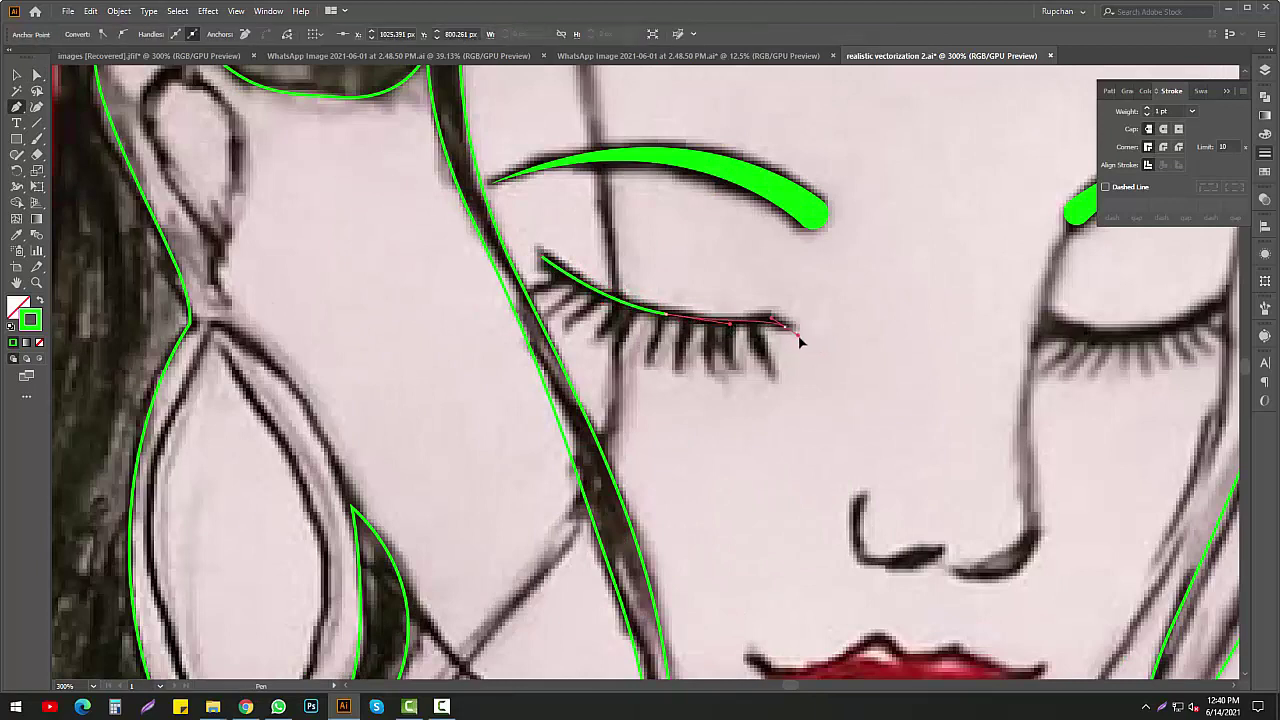
pyautogui.moveTo(813, 362)
pyautogui.mouseDown()
pyautogui.moveTo(737, 370)
pyautogui.moveTo(723, 386)
pyautogui.mouseUp()
# Draw four eyelashes hanging from the left lid
pyautogui.click(740, 322)
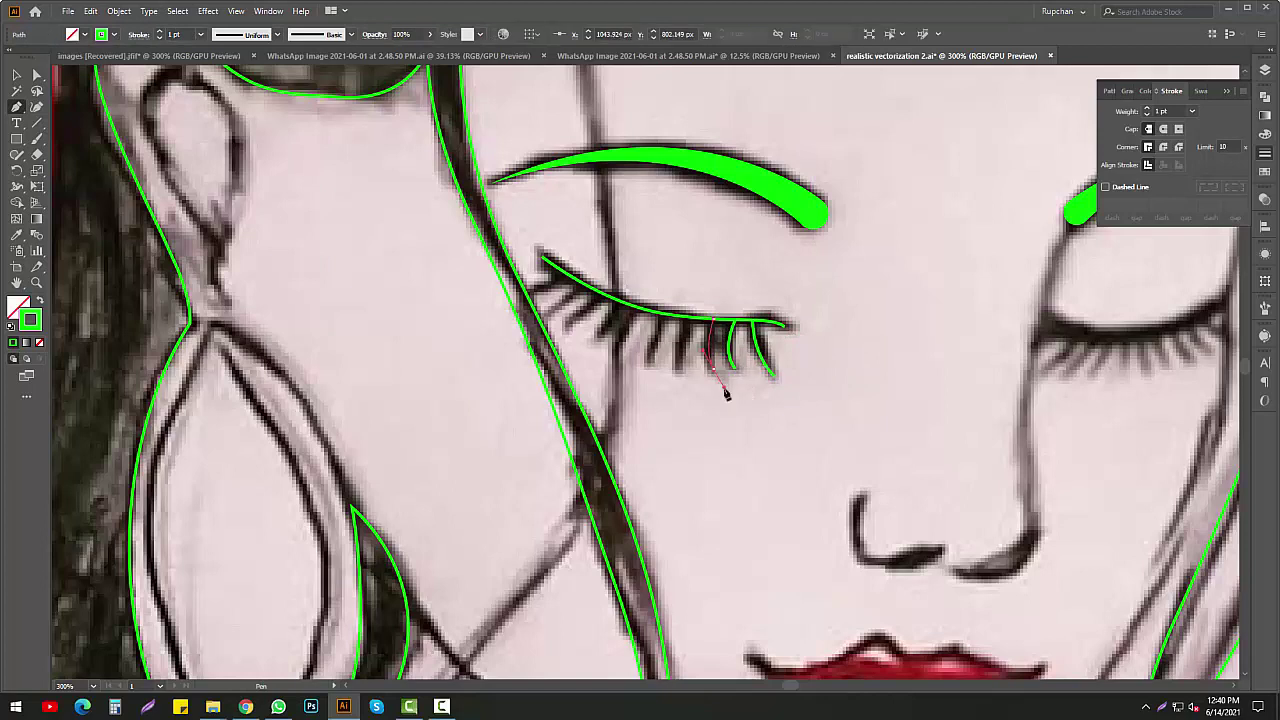
pyautogui.click(712, 366)
pyautogui.click(662, 316)
pyautogui.click(651, 365)
pyautogui.click(634, 312)
pyautogui.click(620, 346)
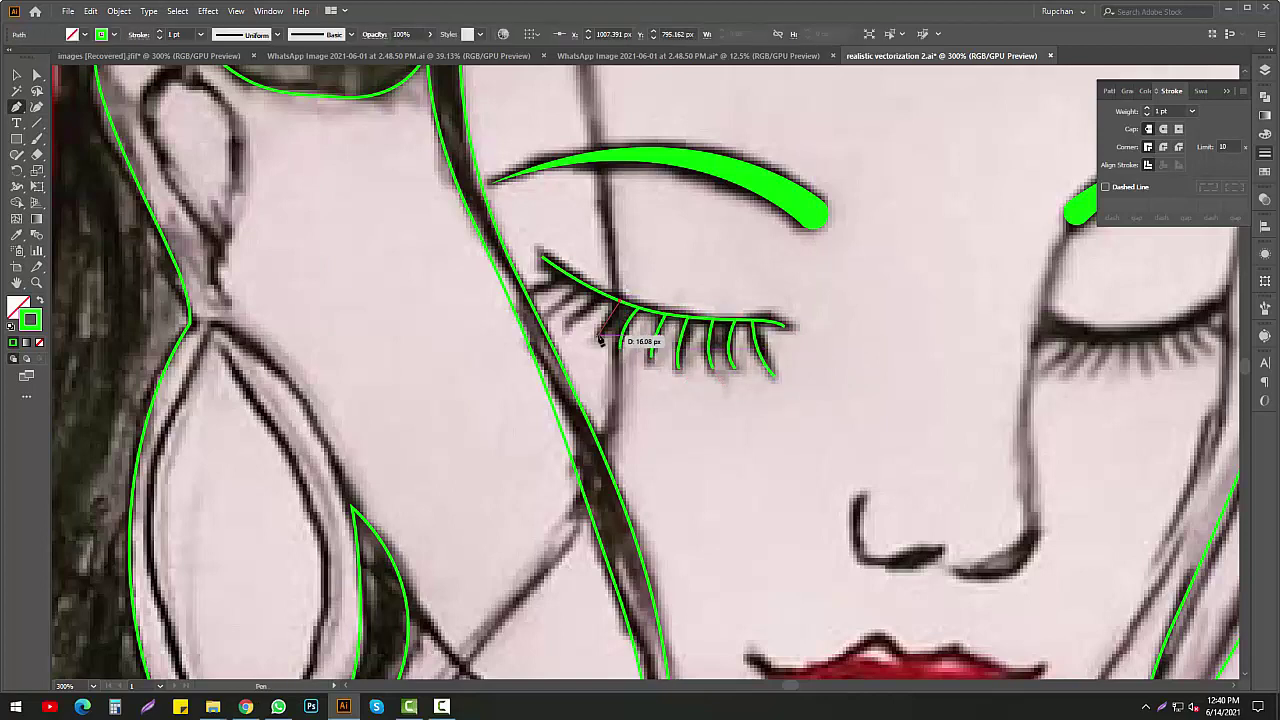
pyautogui.click(599, 336)
pyautogui.click(614, 310)
# Add a curved lash into the lid line and a short lash at its left end
pyautogui.click(567, 329)
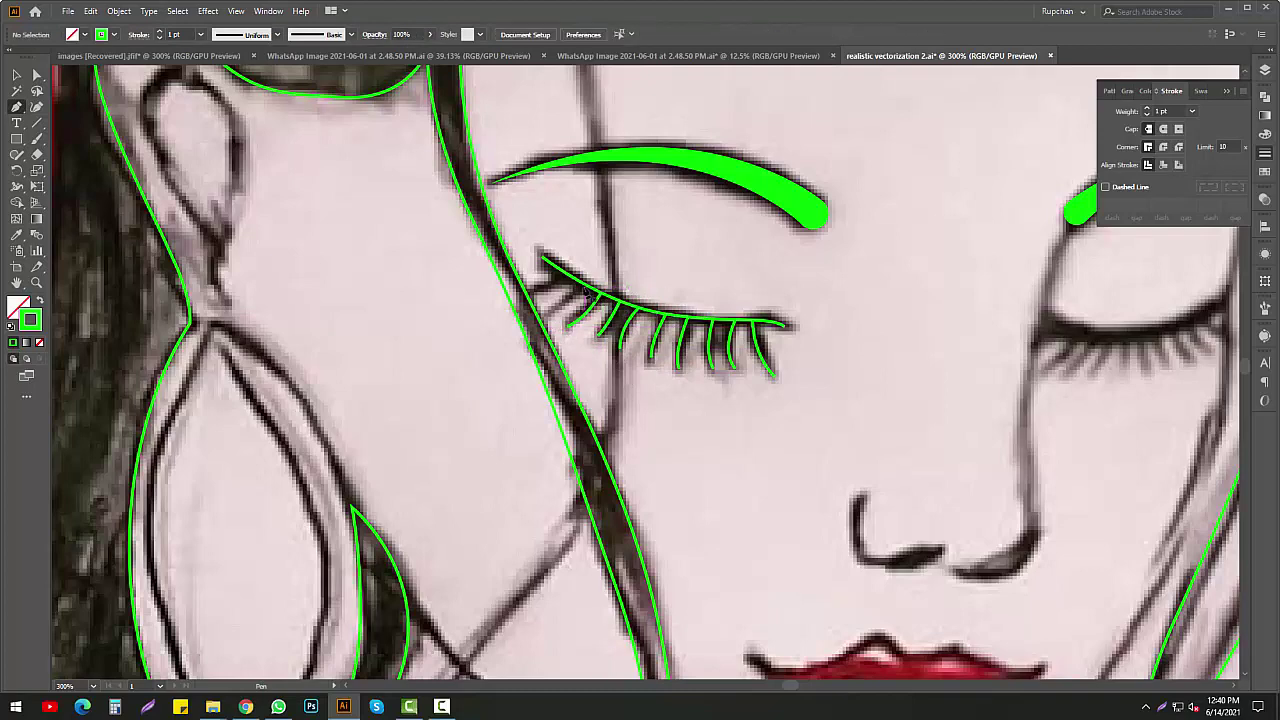
pyautogui.moveTo(590, 298); pyautogui.dragTo(603, 300)
pyautogui.scroll(3, 604, 300)
pyautogui.scroll(1, 570, 355)
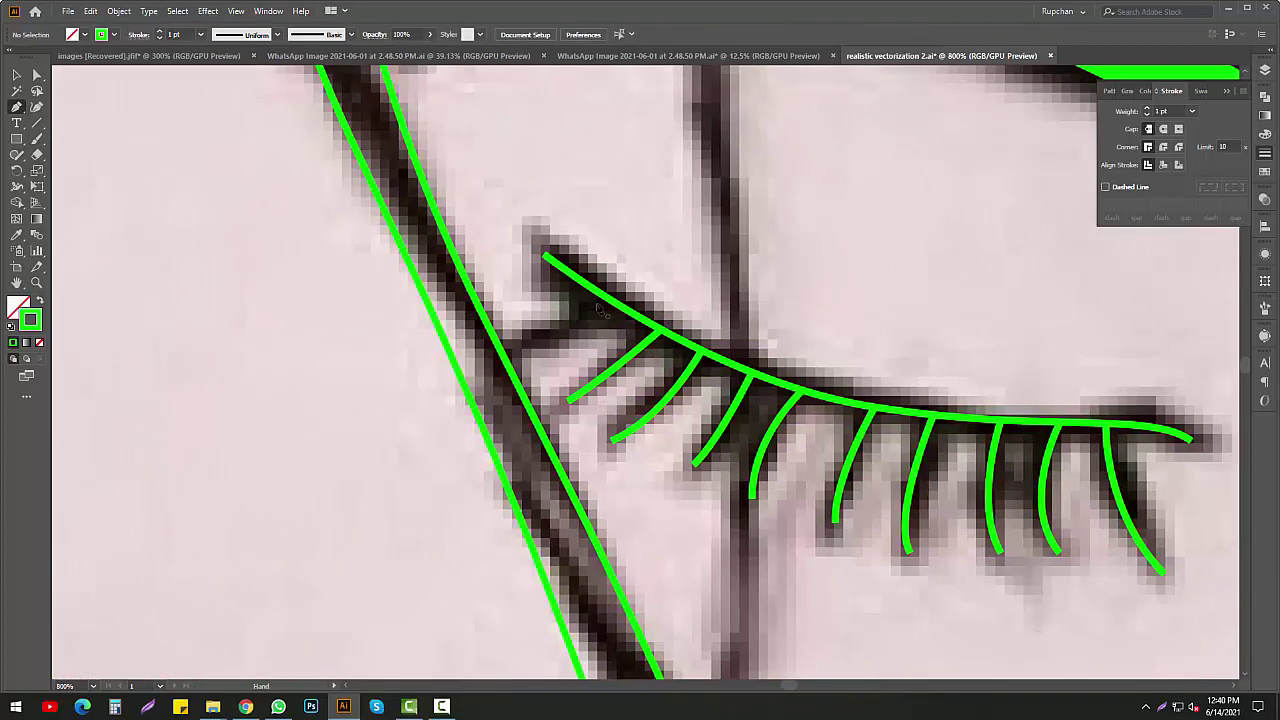
pyautogui.click(541, 341)
pyautogui.scroll(-2, 600, 239)
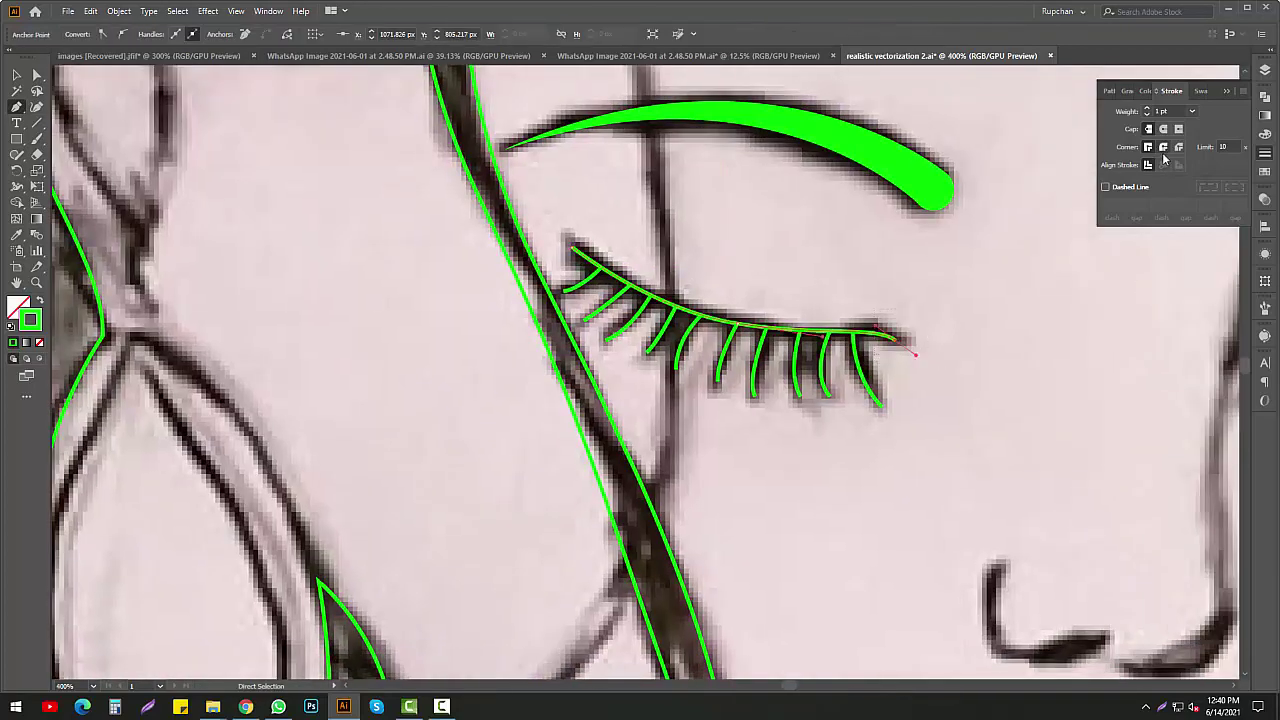
# Thicken the left eyelid and lash strokes to 2 pt
pyautogui.click(1147, 111)
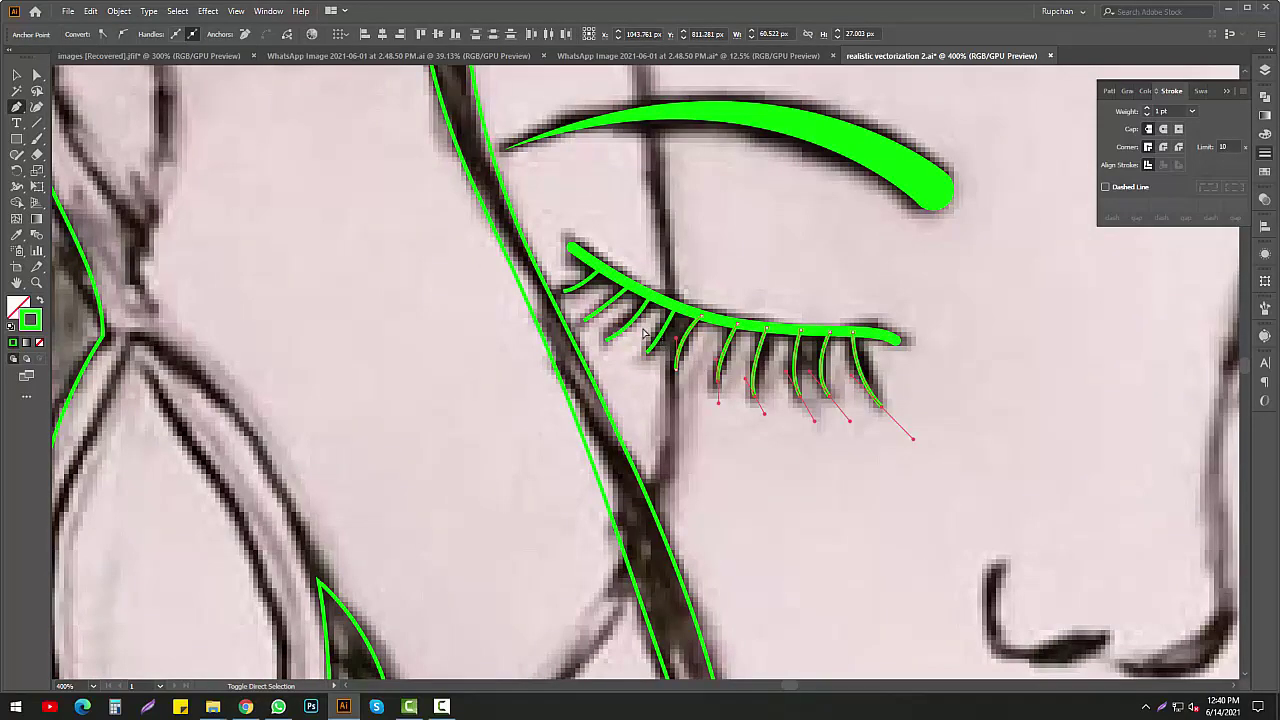
pyautogui.click(1147, 110)
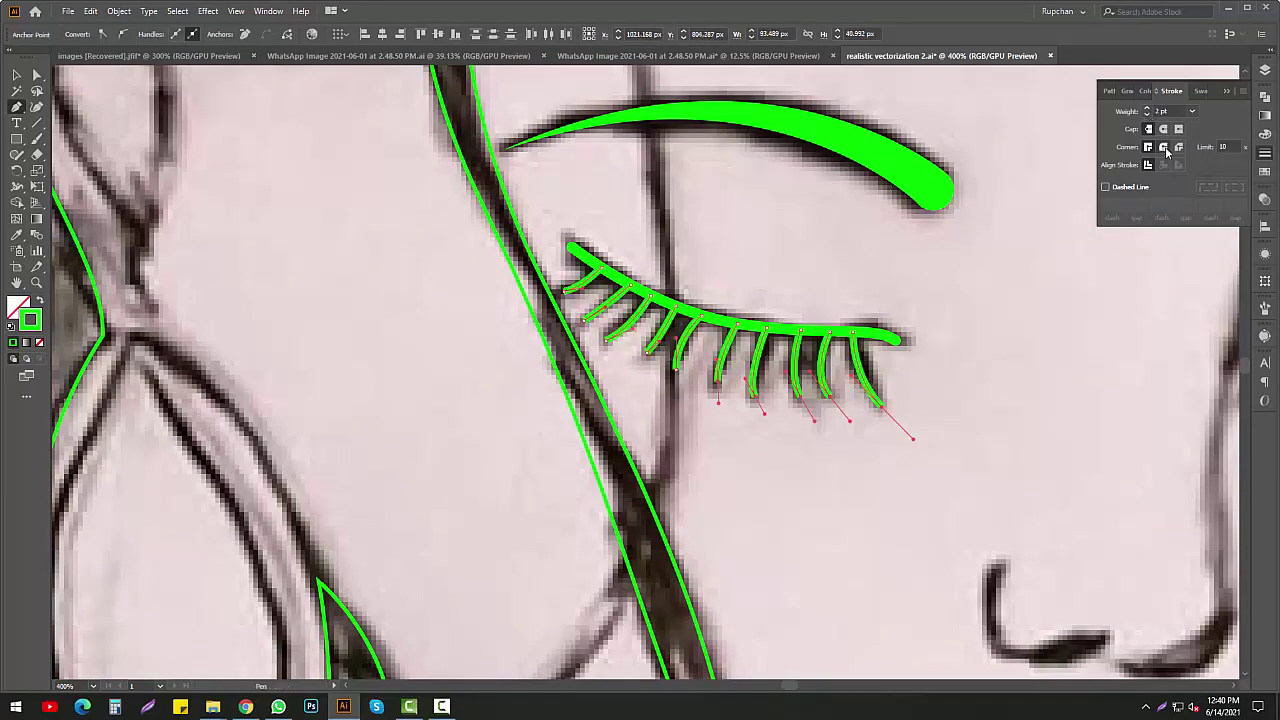
pyautogui.scroll(-2, 700, 370)
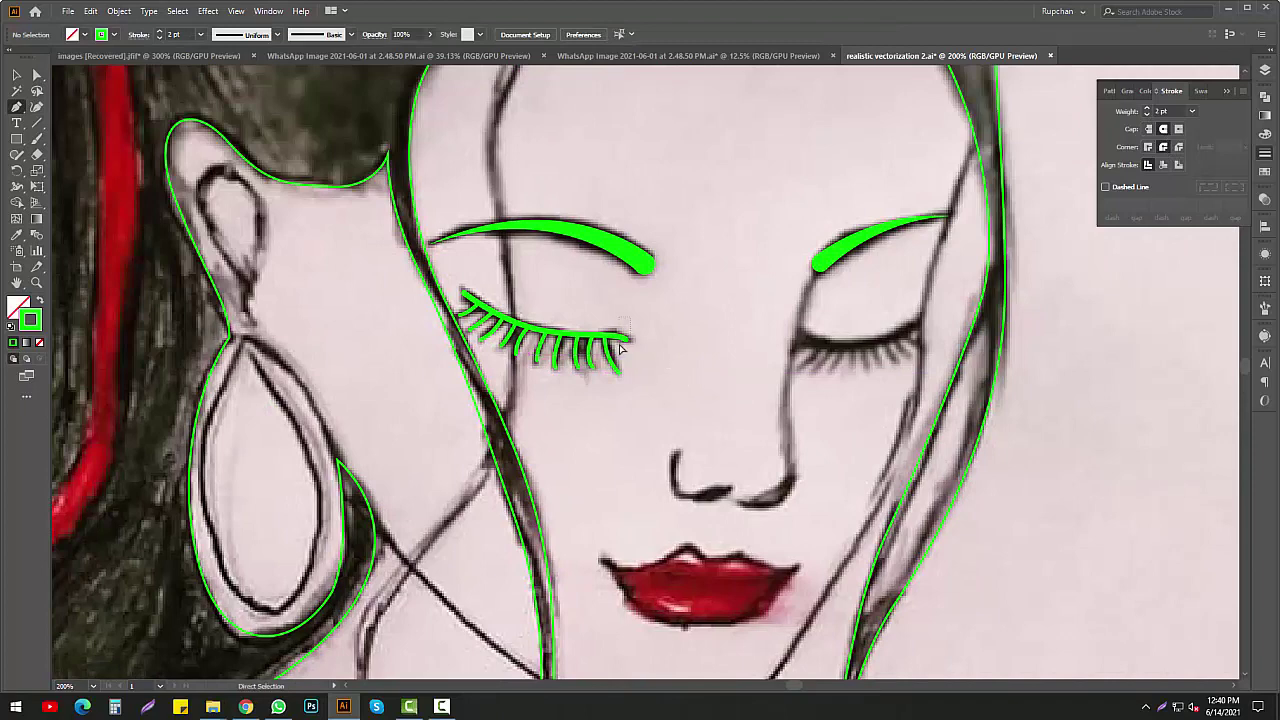
pyautogui.scroll(1, 620, 346)
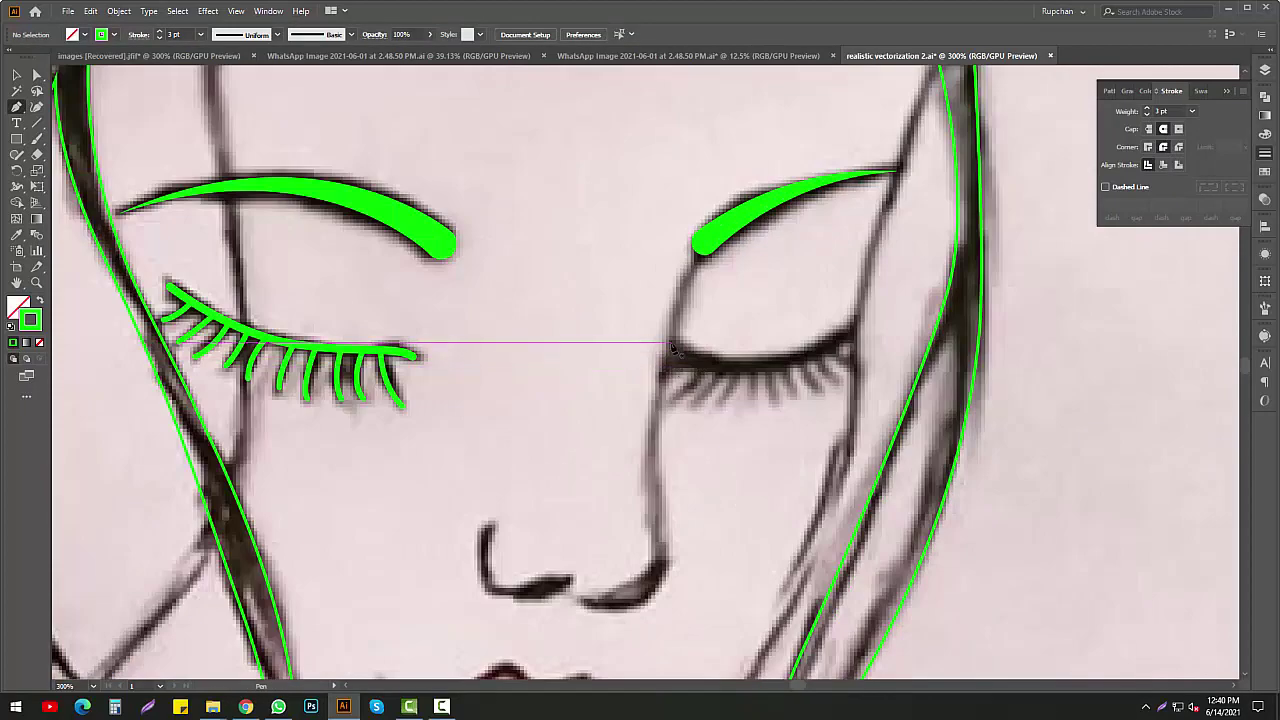
# Trace the right eyelid line out to its outer corner
pyautogui.click(670, 344)
pyautogui.click(852, 326)
pyautogui.keyDown('ctrl'); pyautogui.click(365, 436); pyautogui.keyUp('ctrl')
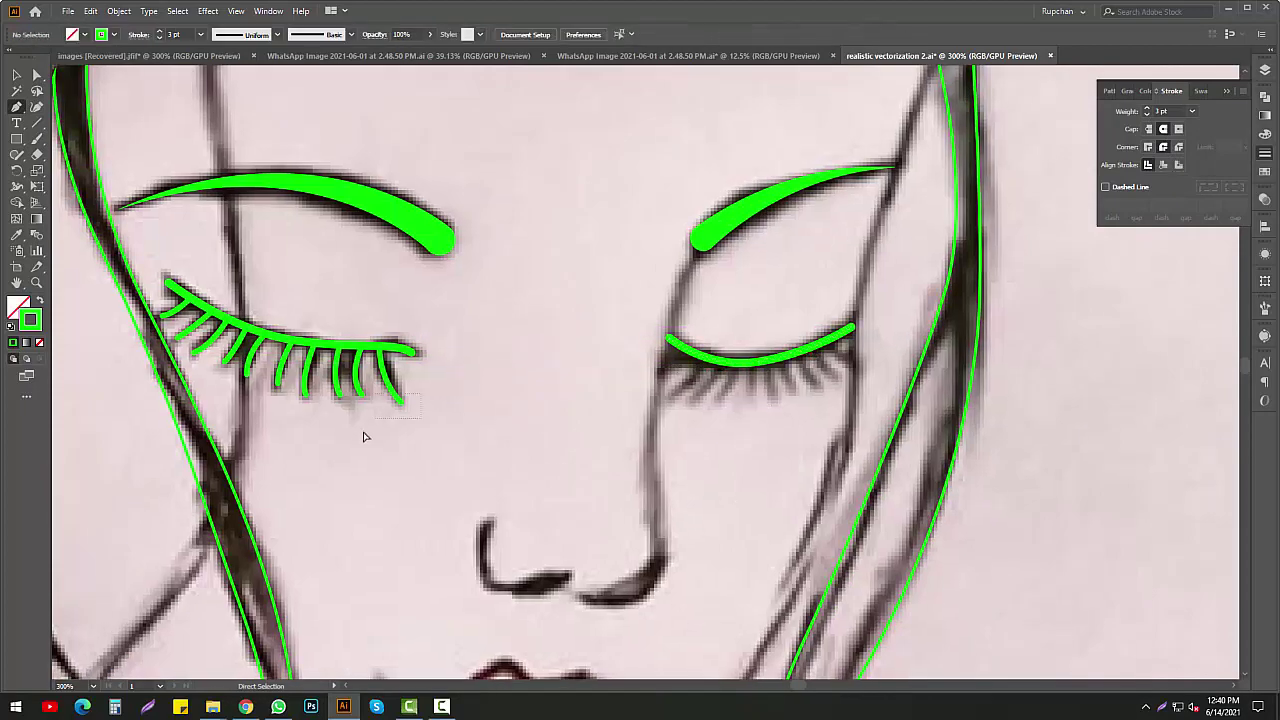
# Draw the row of lashes beneath the right eyelid
pyautogui.click(695, 352)
pyautogui.click(668, 400)
pyautogui.click(708, 358)
pyautogui.click(688, 400)
pyautogui.click(722, 362)
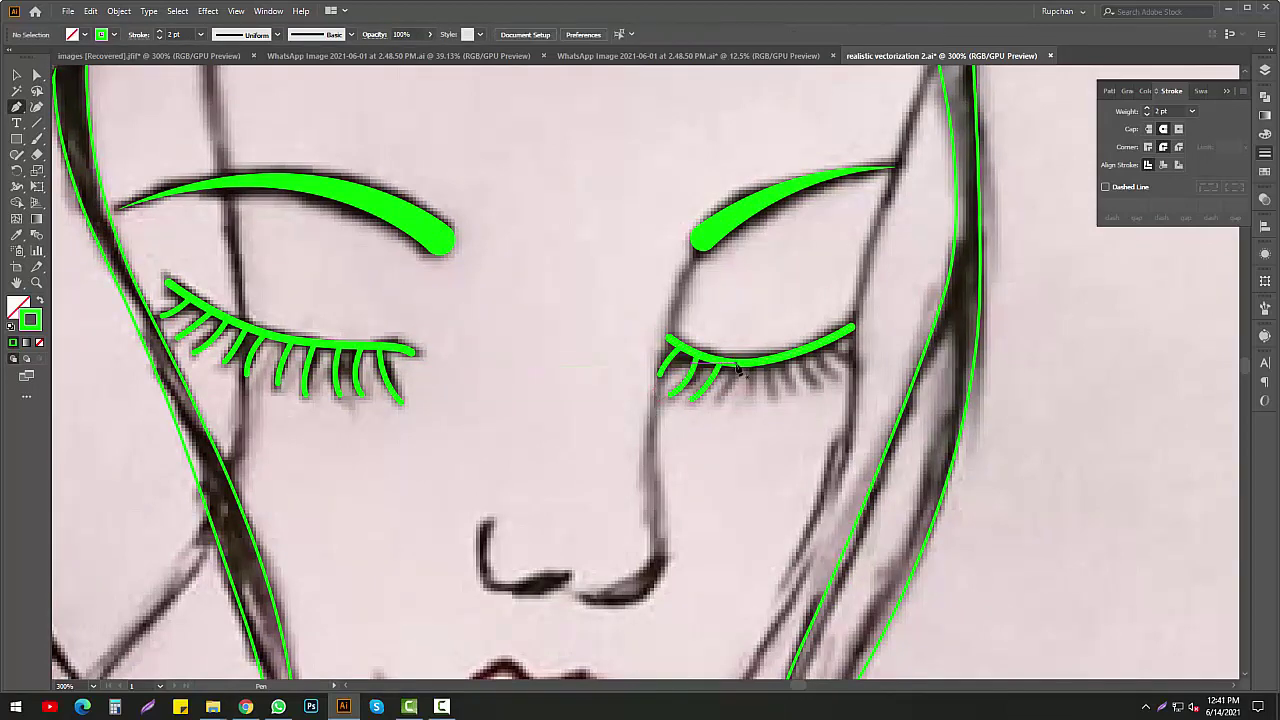
pyautogui.click(705, 402)
pyautogui.keyDown('ctrl'); pyautogui.click(770, 385); pyautogui.keyUp('ctrl')
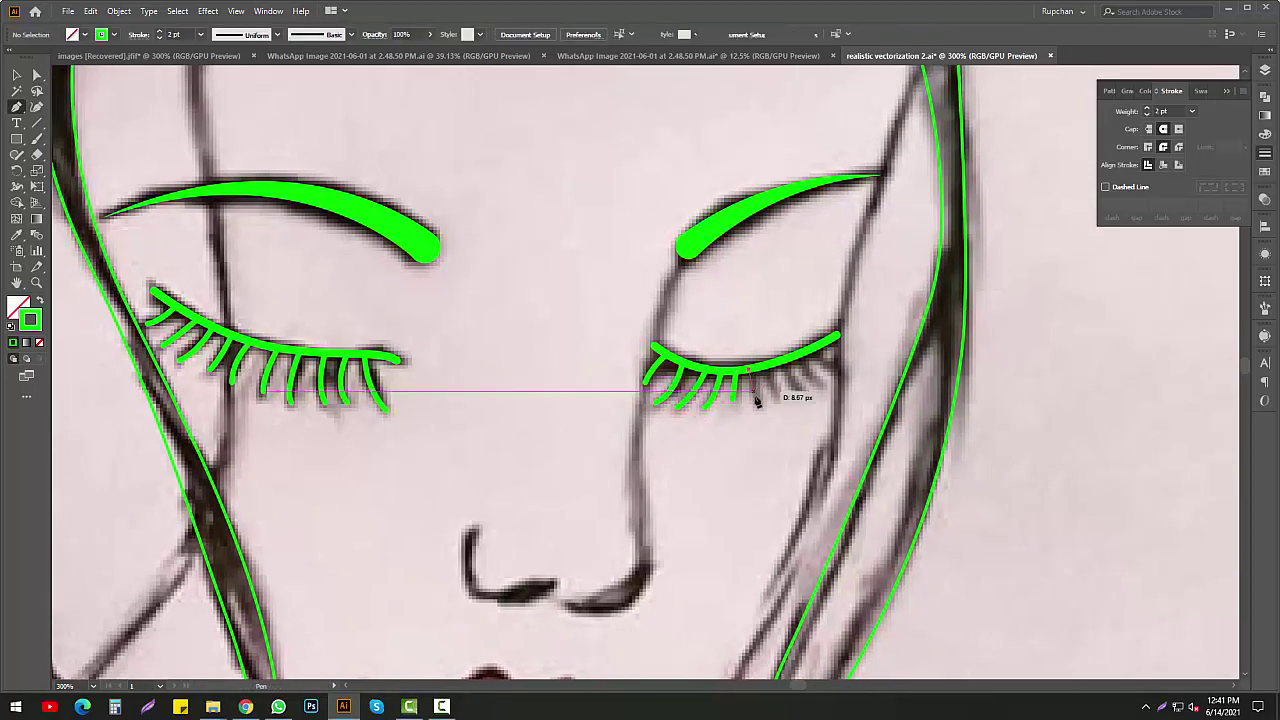
pyautogui.click(765, 402)
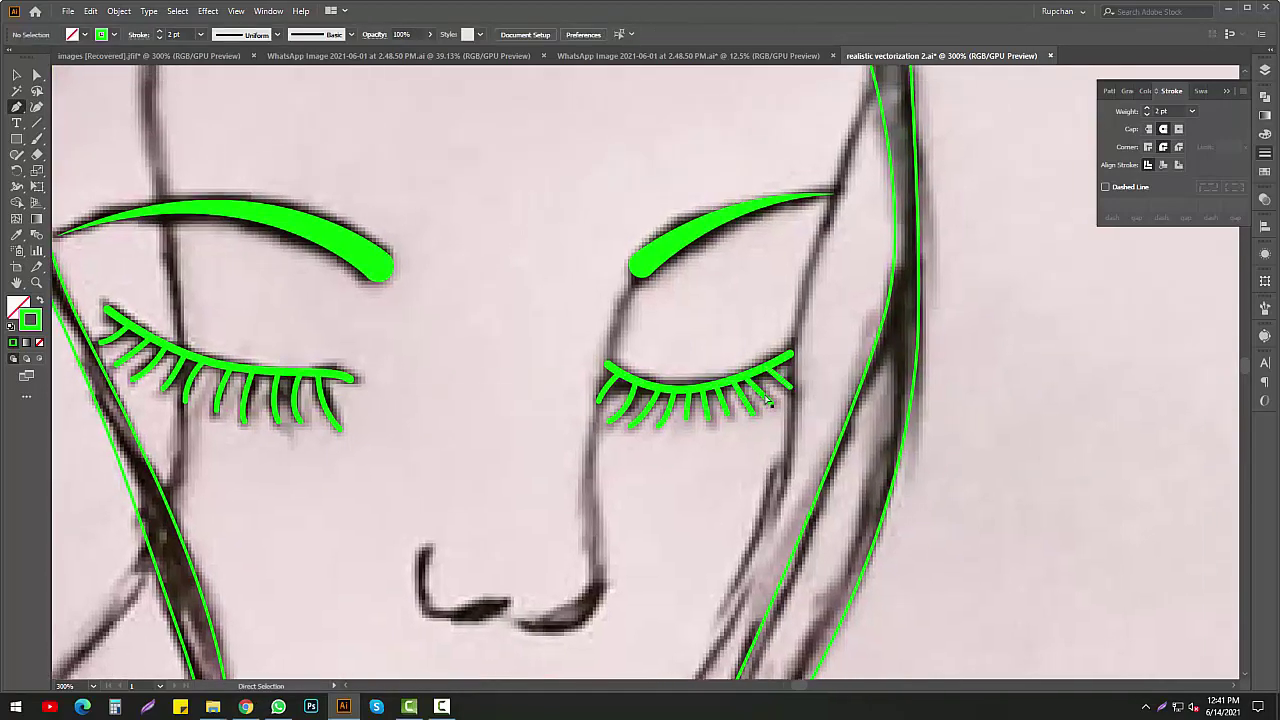
pyautogui.scroll(-3, 768, 400)
pyautogui.scroll(-1, 588, 408)
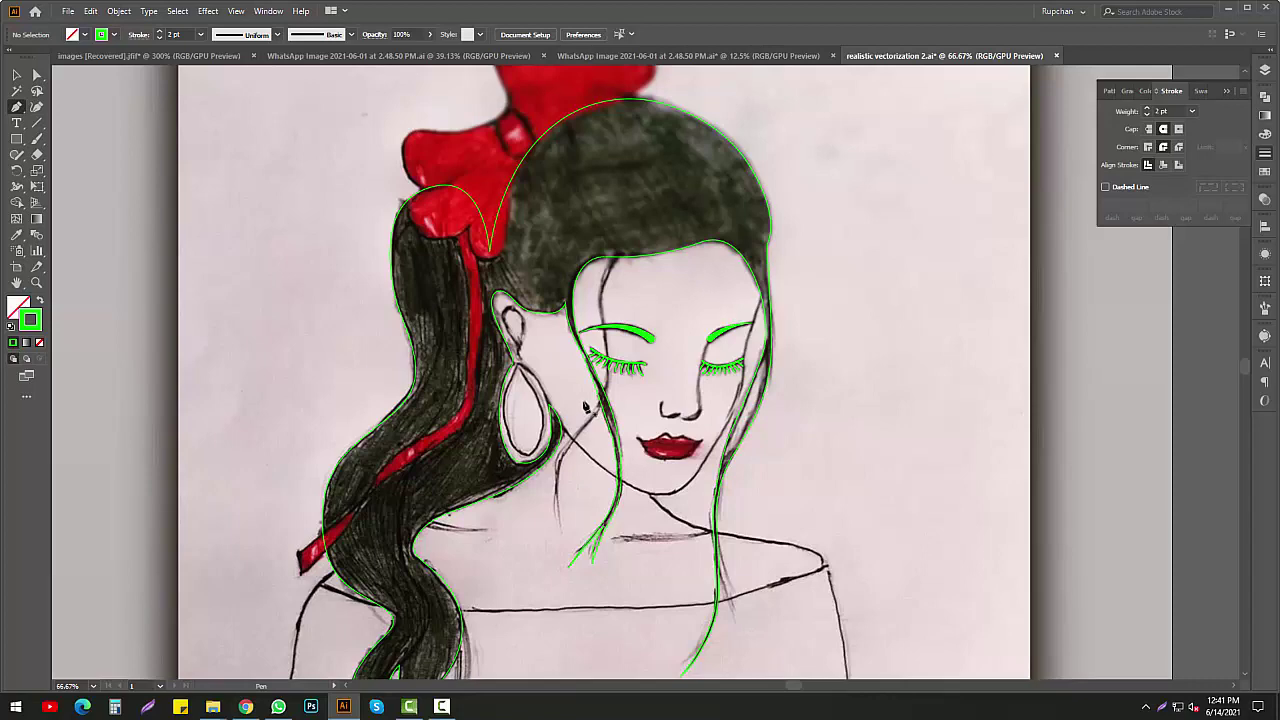
pyautogui.scroll(3, 704, 350)
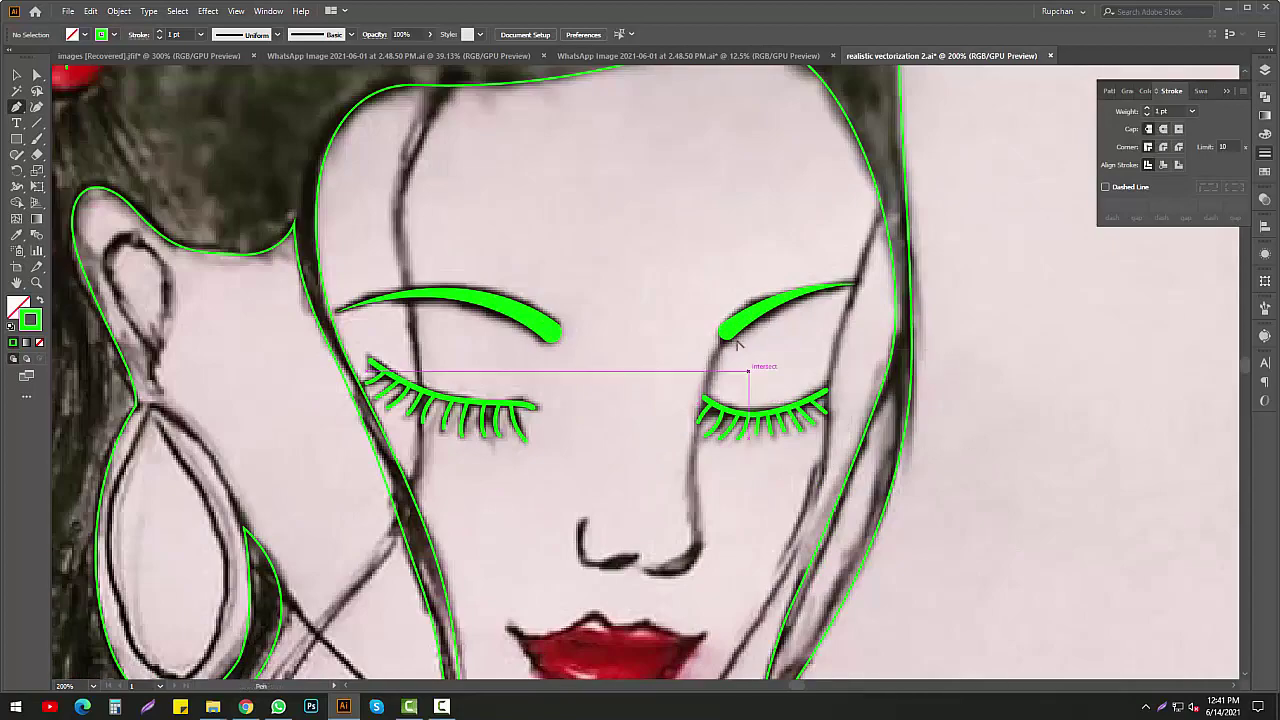
# Trace the nose side from the right eyebrow tip around the nostril and back
pyautogui.scroll(1, 757, 371)
pyautogui.click(733, 197)
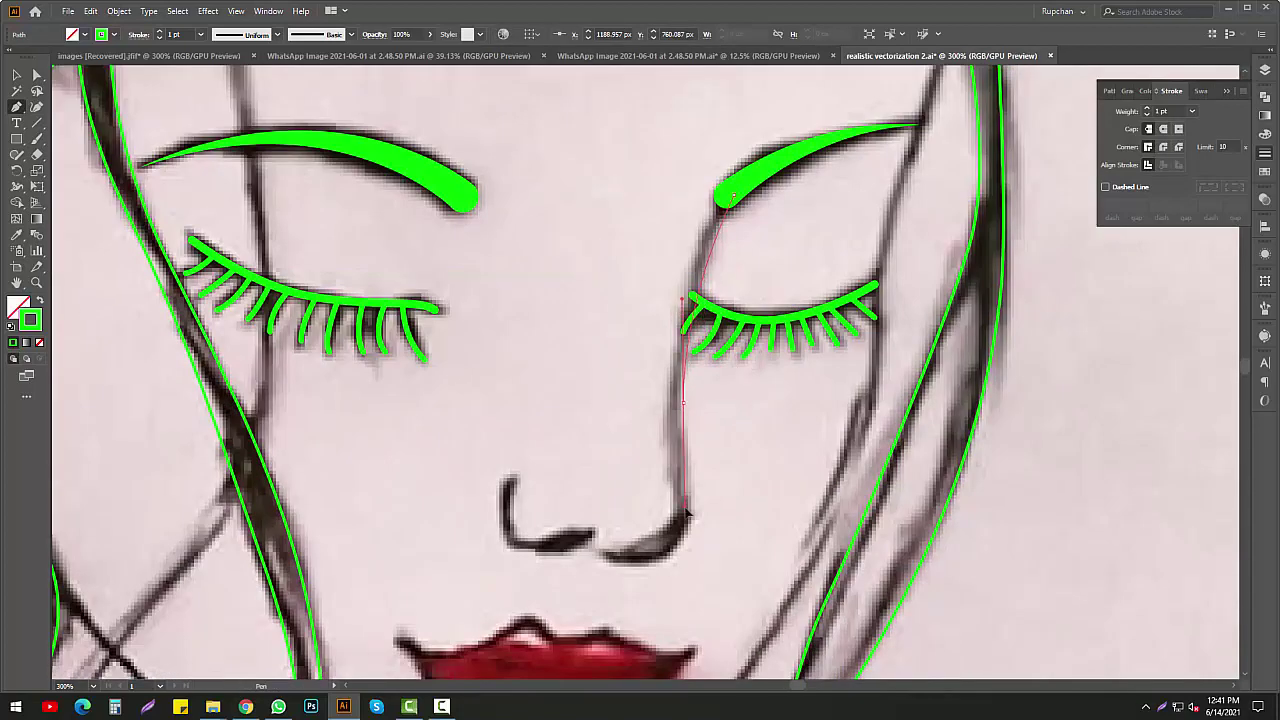
pyautogui.moveTo(686, 512); pyautogui.dragTo(727, 440)
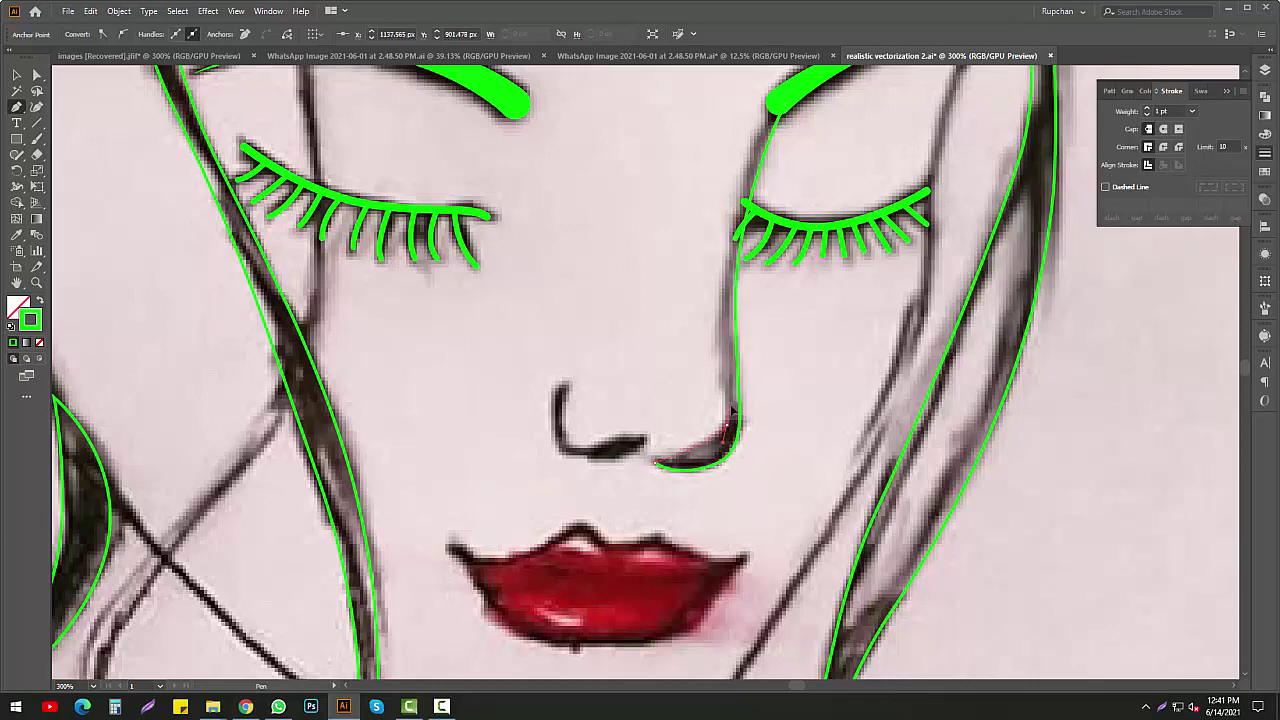
pyautogui.moveTo(733, 410); pyautogui.dragTo(726, 546)
pyautogui.moveTo(723, 350); pyautogui.dragTo(737, 292)
pyautogui.click(778, 241)
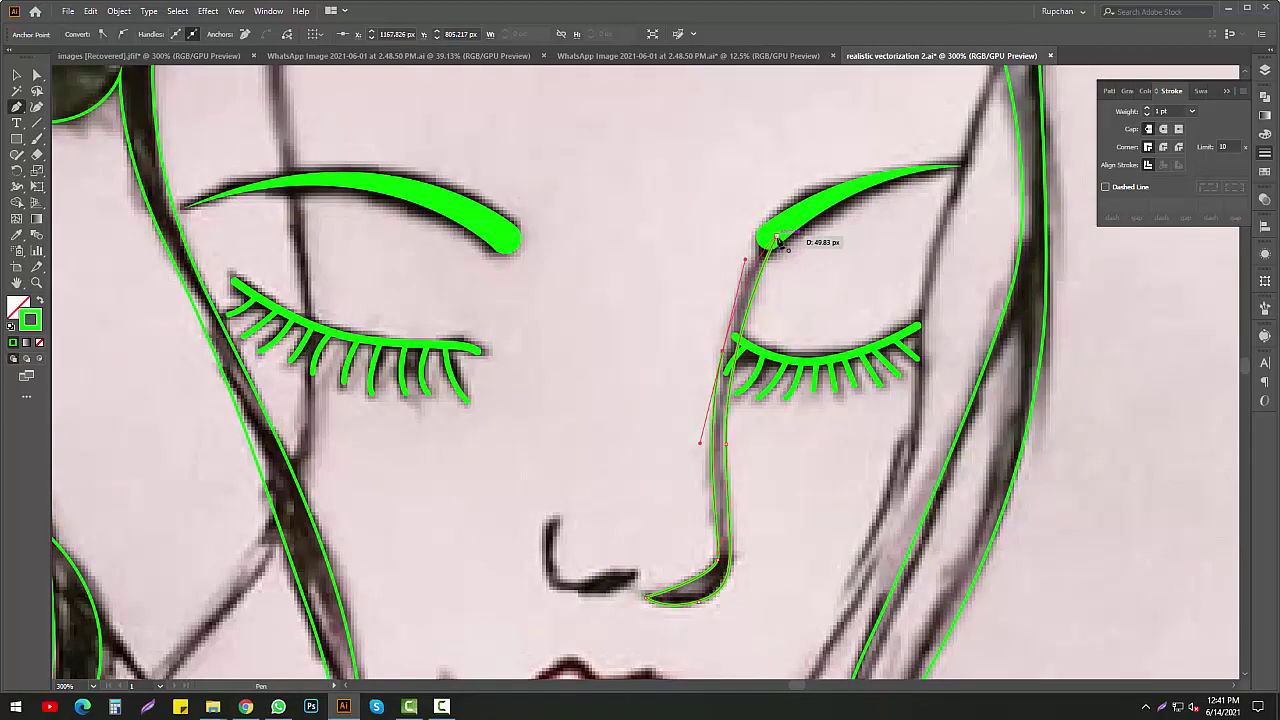
# Trace the left nostril's lower edge up to its tip as a tapered shape
pyautogui.scroll(-2, 792, 222)
pyautogui.scroll(4, 812, 400)
pyautogui.moveTo(812, 399); pyautogui.dragTo(751, 441)
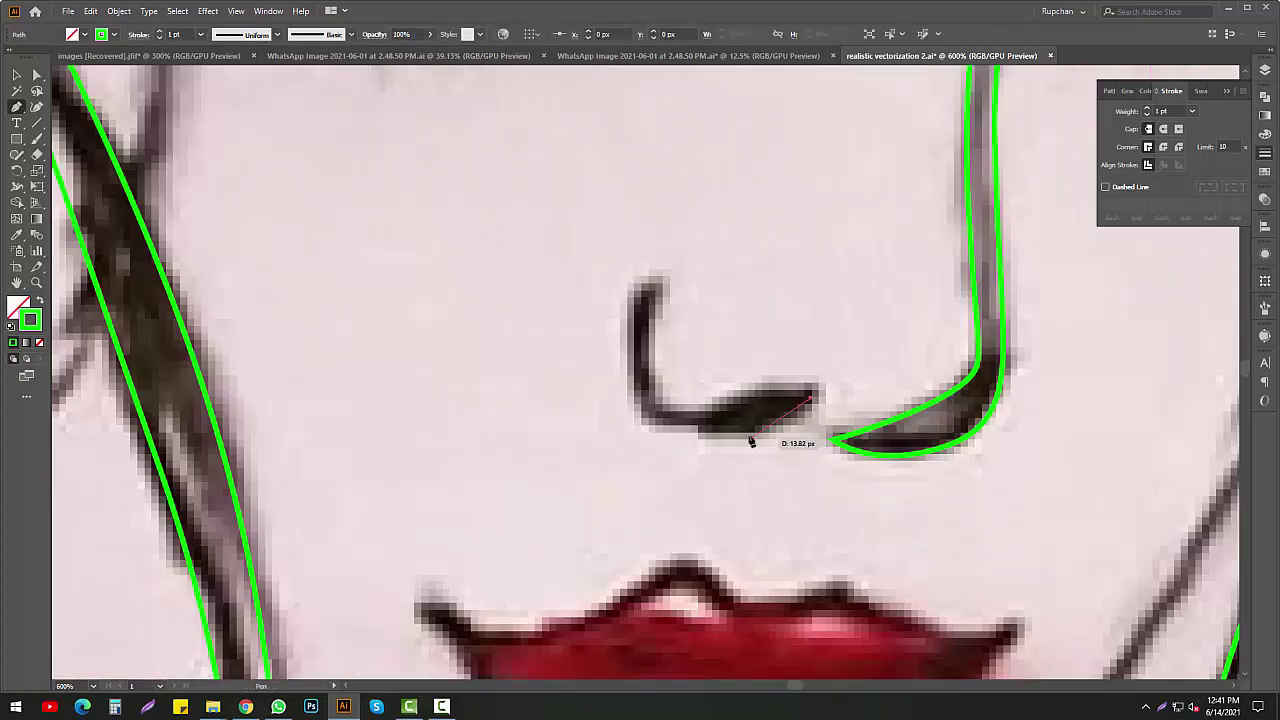
pyautogui.click(711, 441)
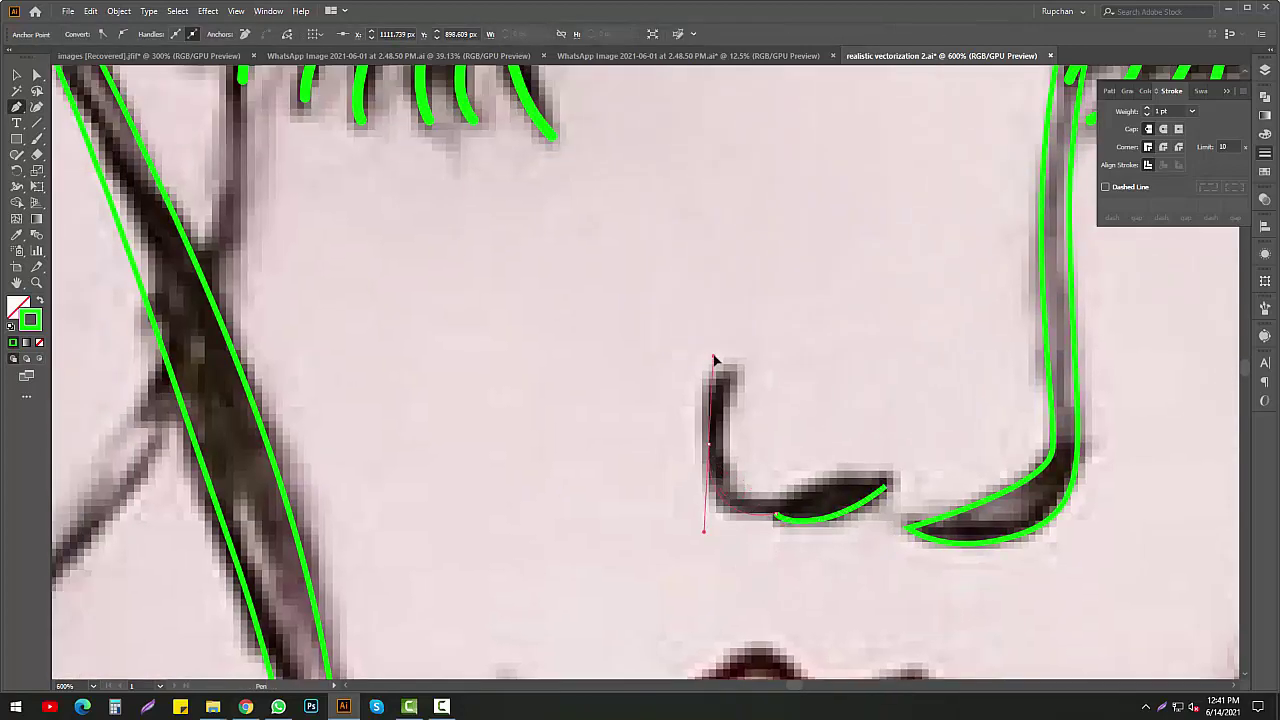
pyautogui.click(730, 364)
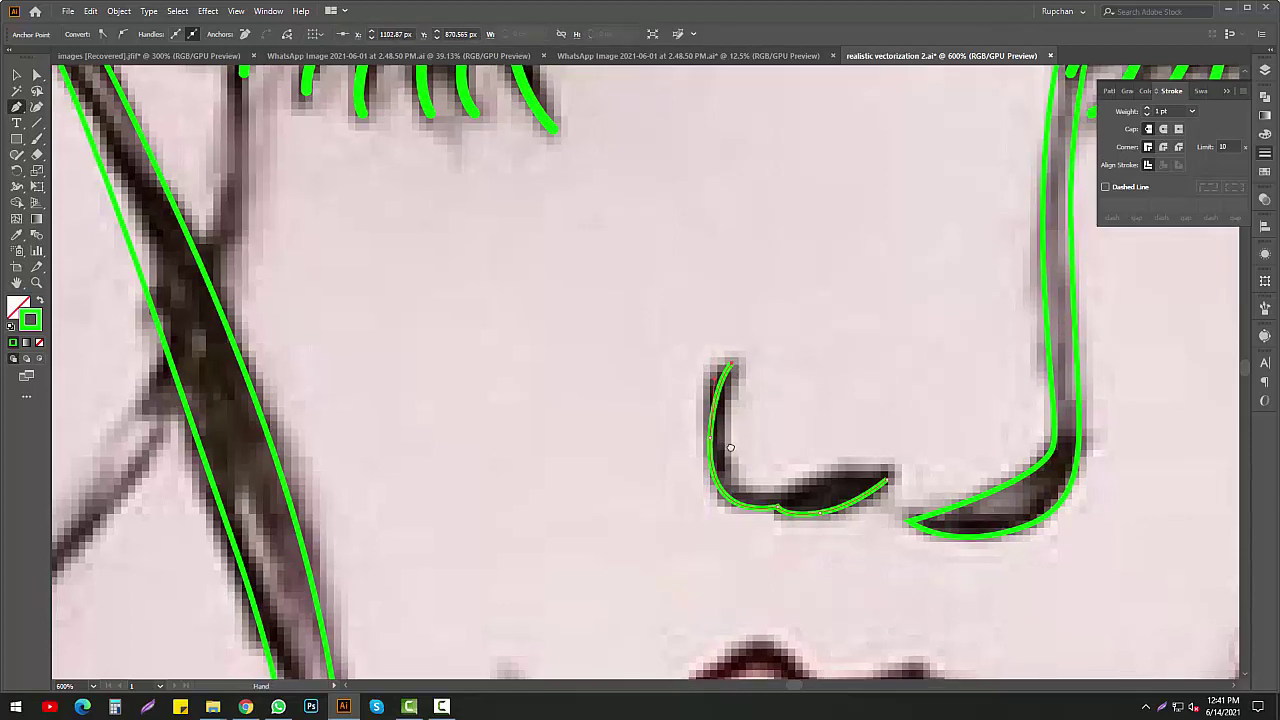
pyautogui.scroll(-1, 760, 400)
pyautogui.moveTo(787, 450); pyautogui.dragTo(795, 452)
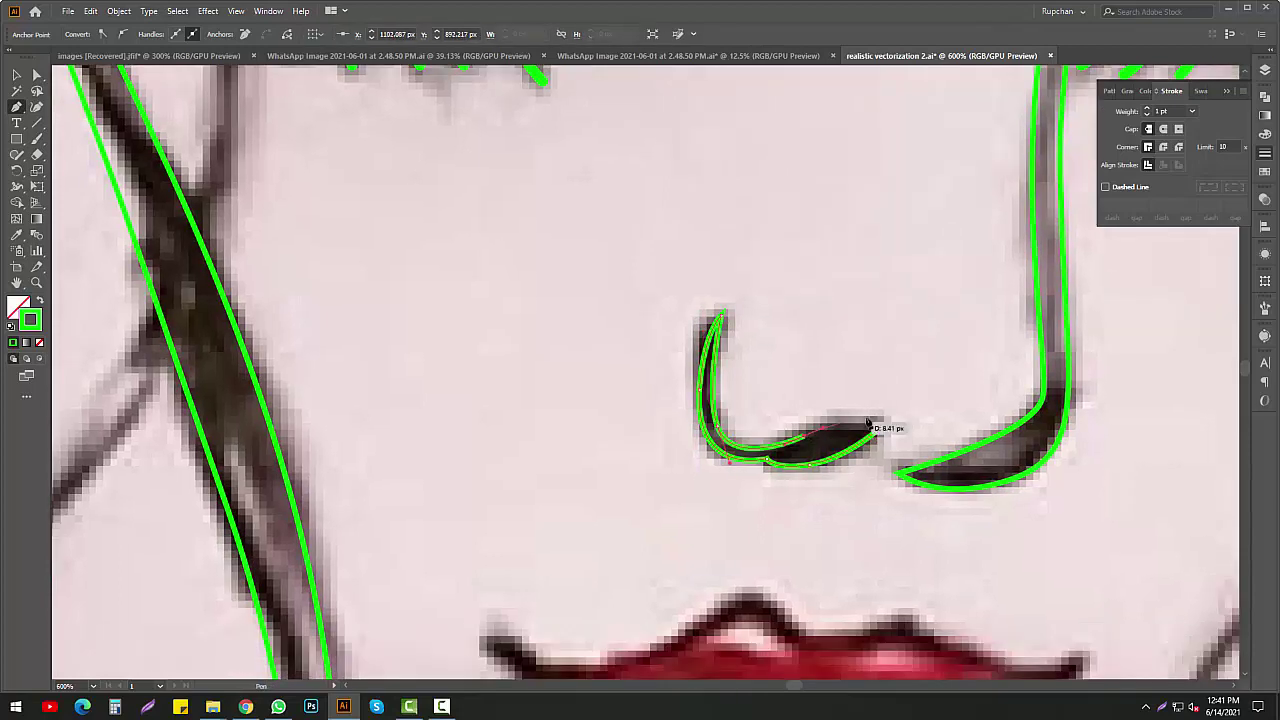
pyautogui.scroll(-10, 885, 437)
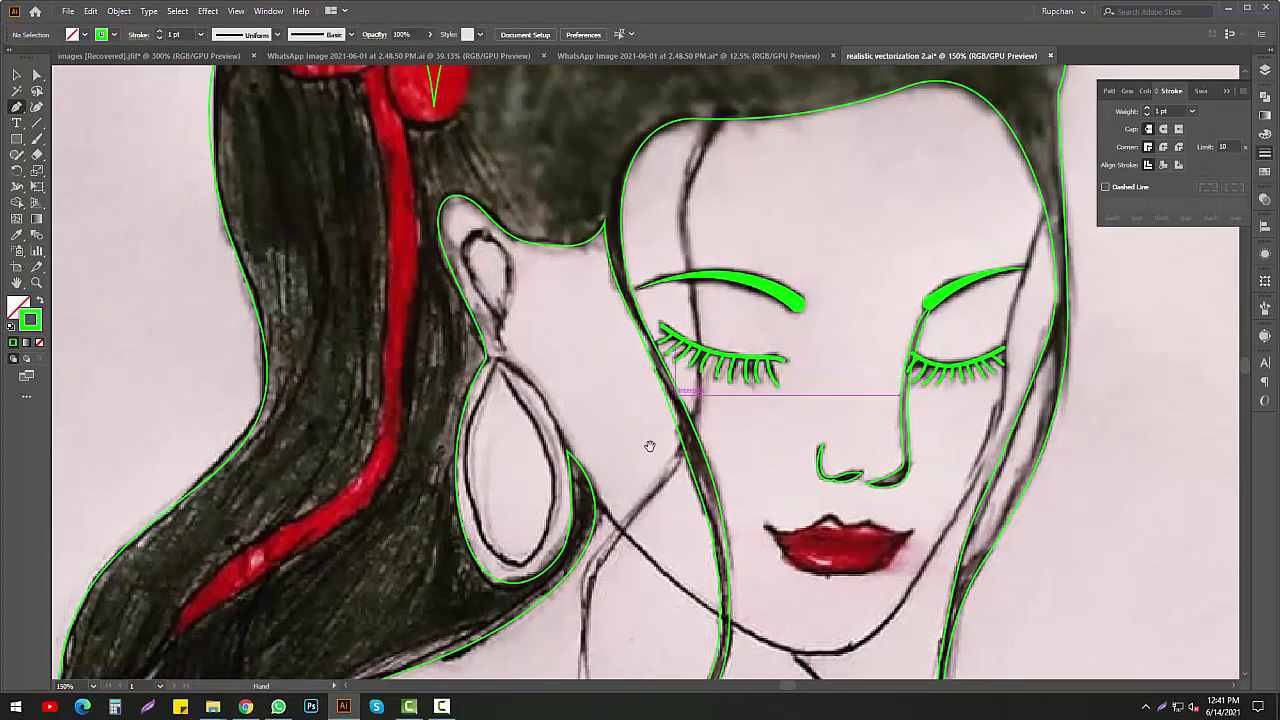
# Outline the teardrop earring as a closed curved path and deselect it
pyautogui.scroll(3, 612, 457)
pyautogui.scroll(-1, 880, 370)
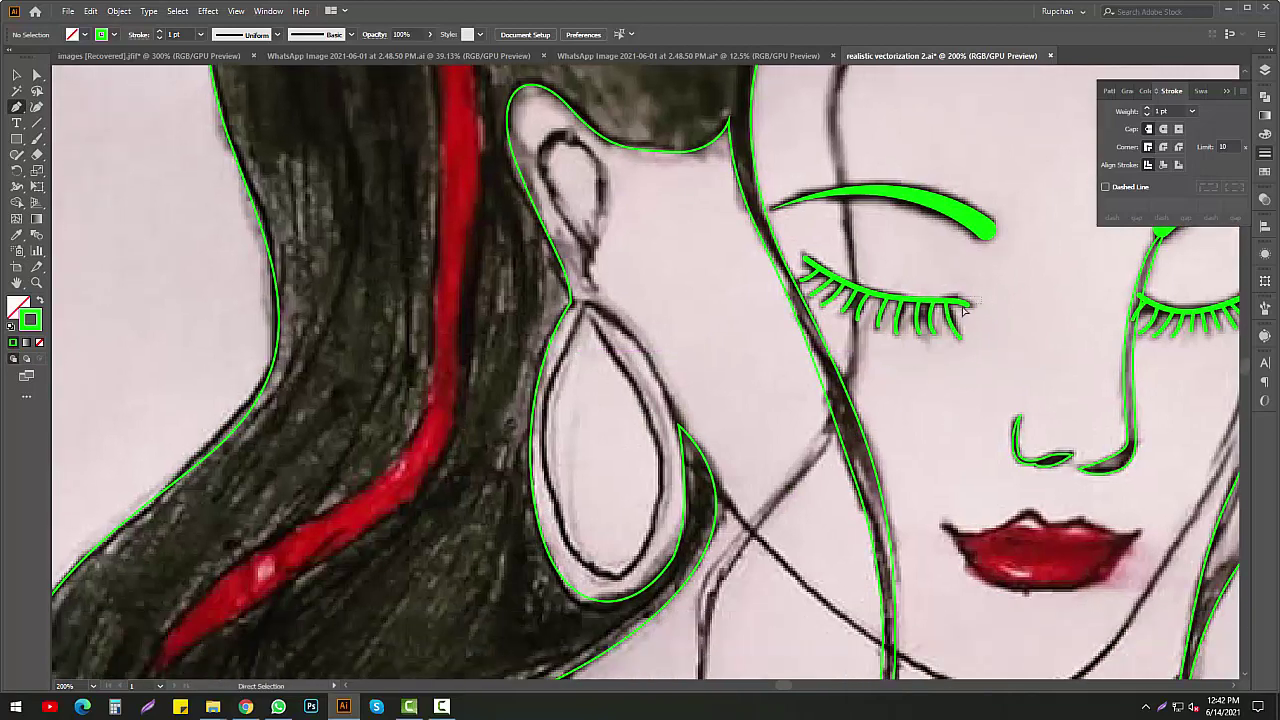
pyautogui.click(583, 301)
pyautogui.scroll(-1, 640, 400)
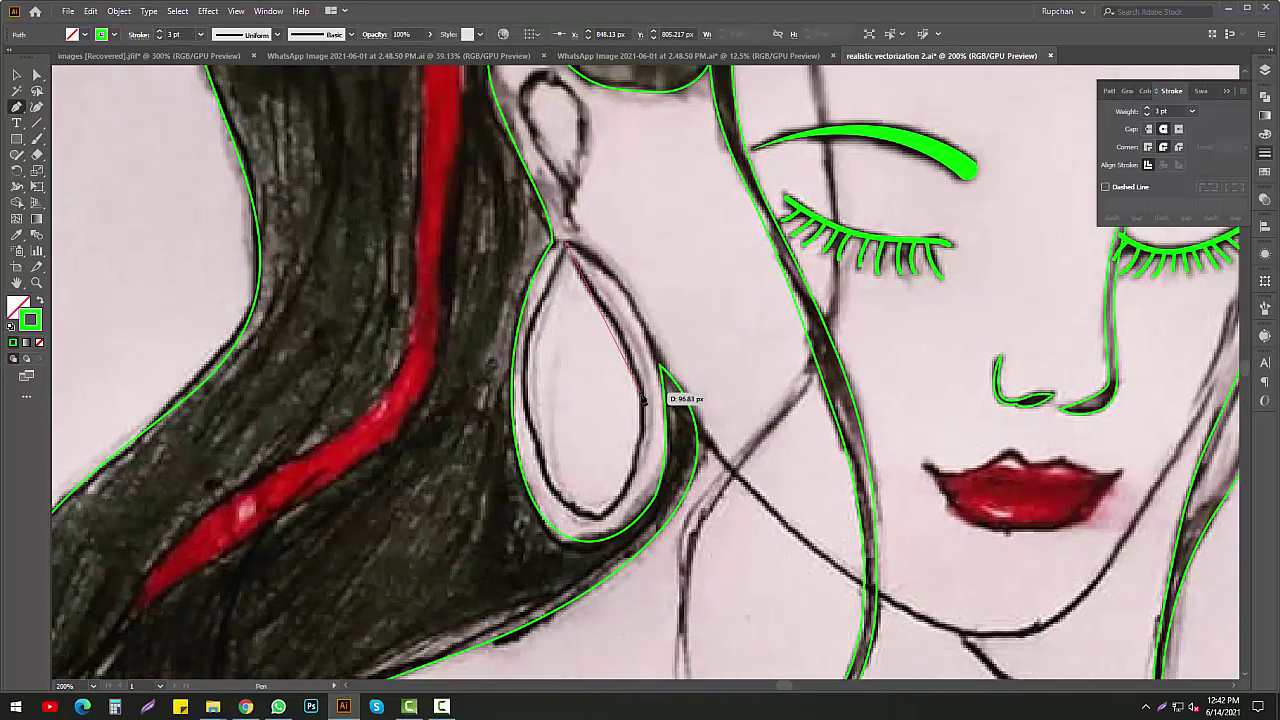
pyautogui.moveTo(660, 462); pyautogui.dragTo(656, 462)
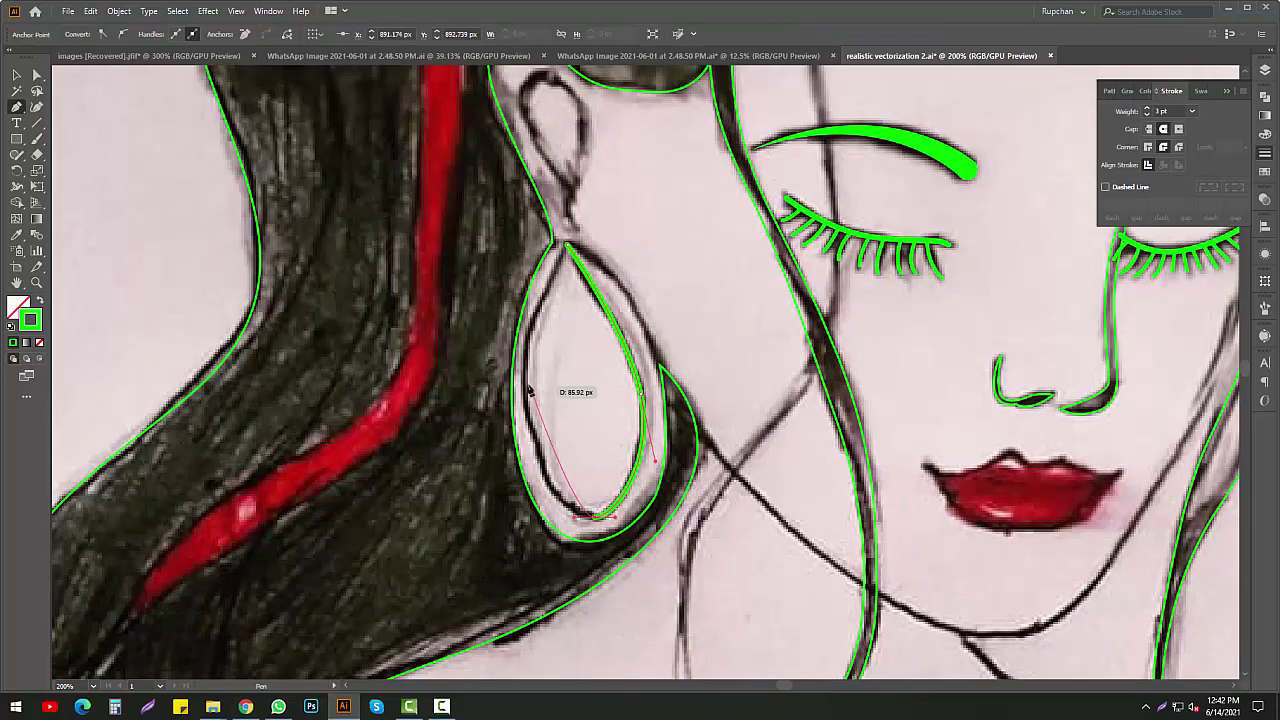
pyautogui.moveTo(530, 390); pyautogui.dragTo(526, 380)
pyautogui.click(566, 246)
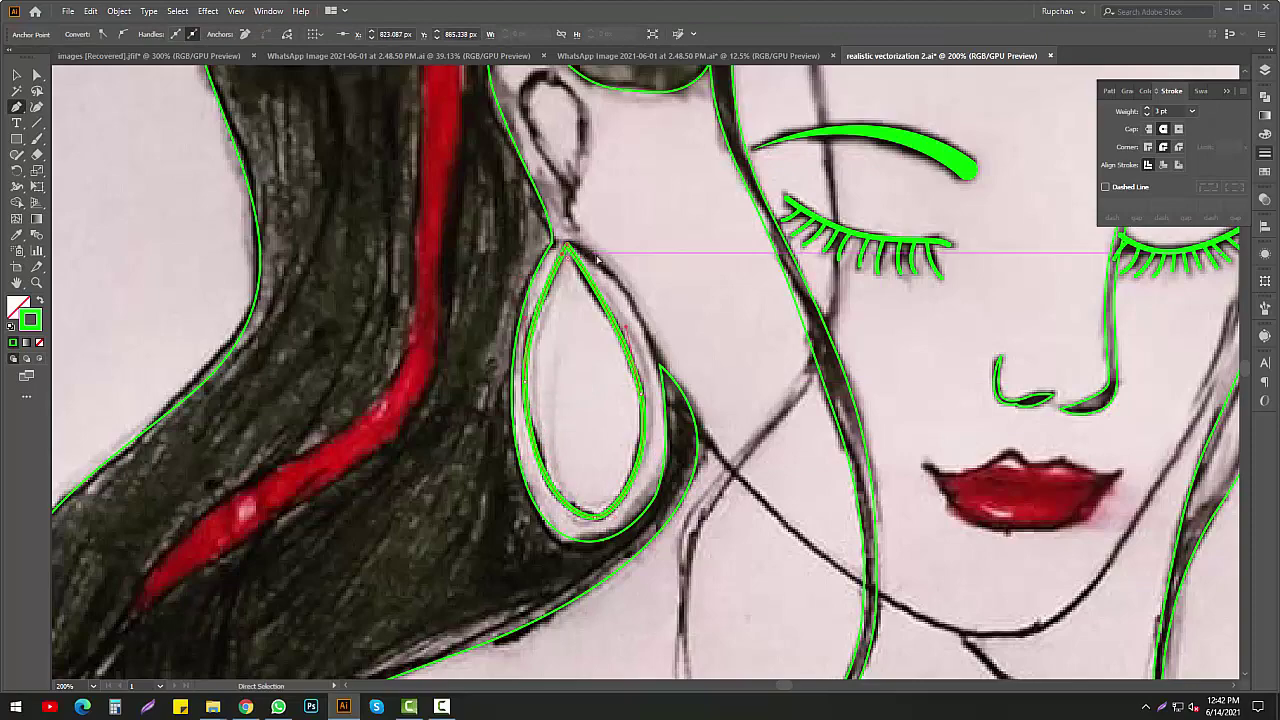
pyautogui.hotkey('ctrl', 'shift', 'a')
# Trace the ear loop above the earring with a curved path
pyautogui.scroll(-1, 706, 511)
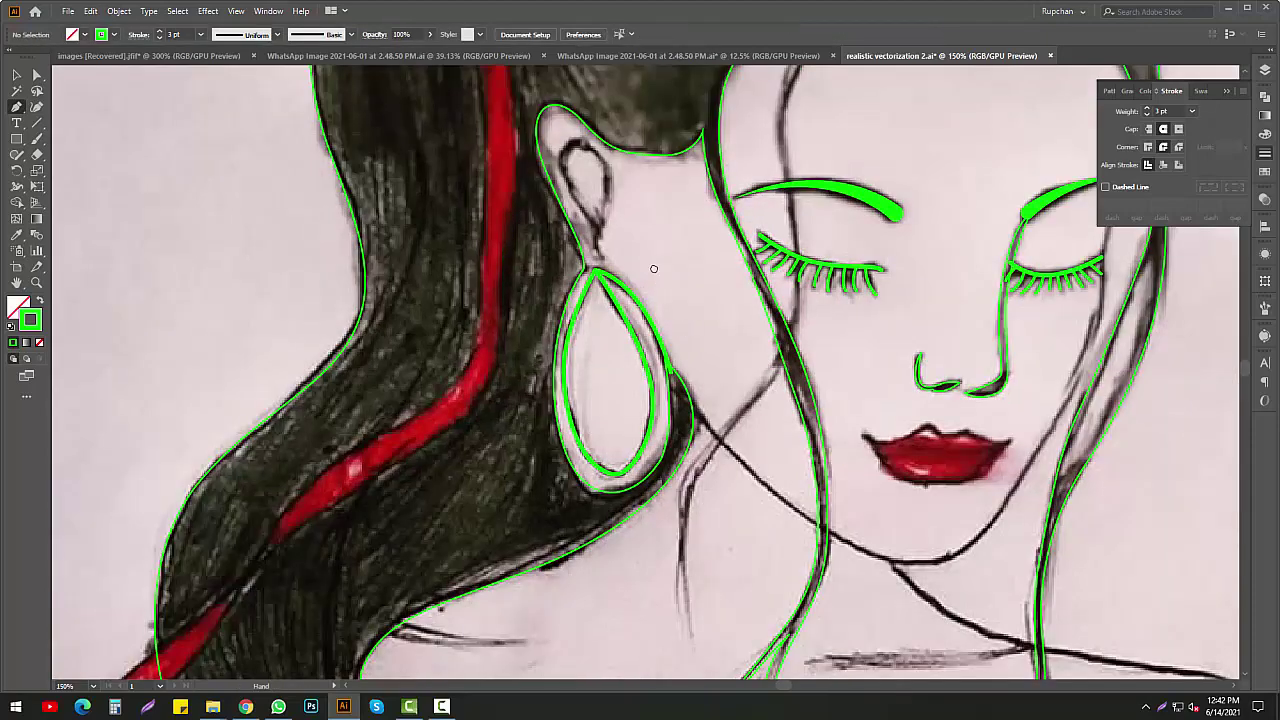
pyautogui.scroll(-1, 680, 480)
pyautogui.scroll(-1, 660, 450)
pyautogui.scroll(-1, 655, 443)
pyautogui.scroll(-1, 652, 441)
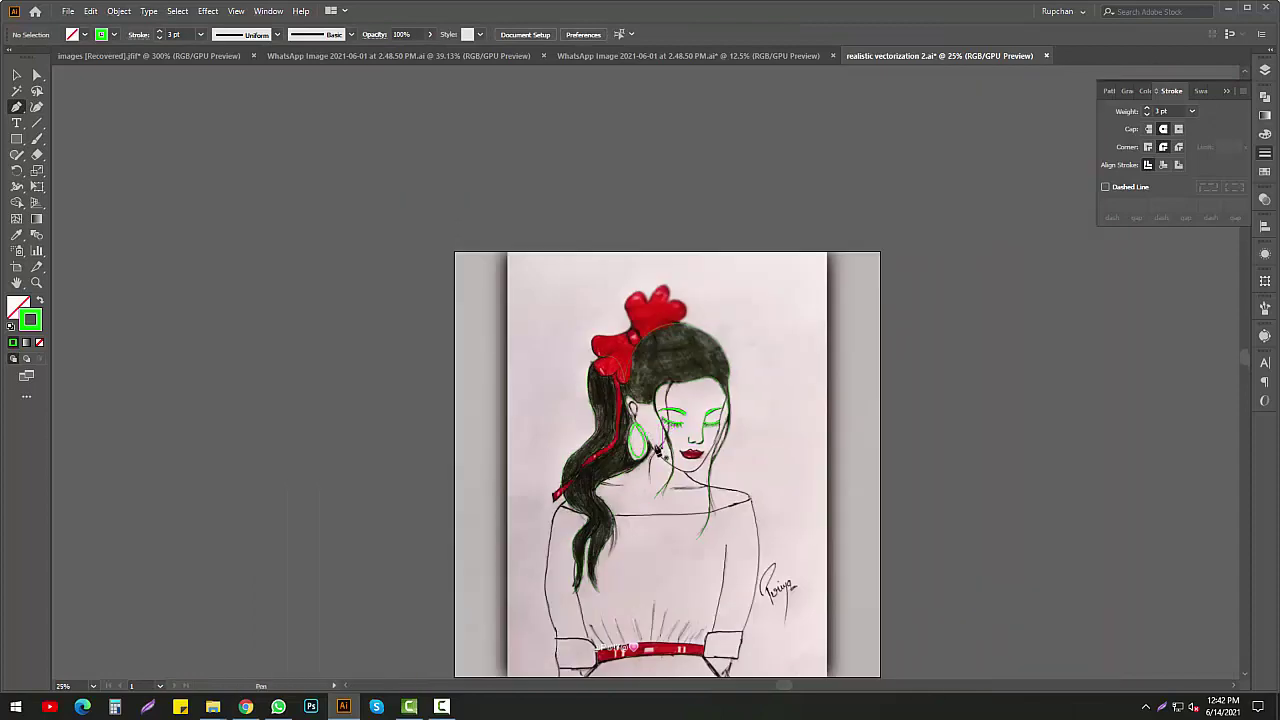
pyautogui.scroll(6, 648, 410)
pyautogui.click(644, 378)
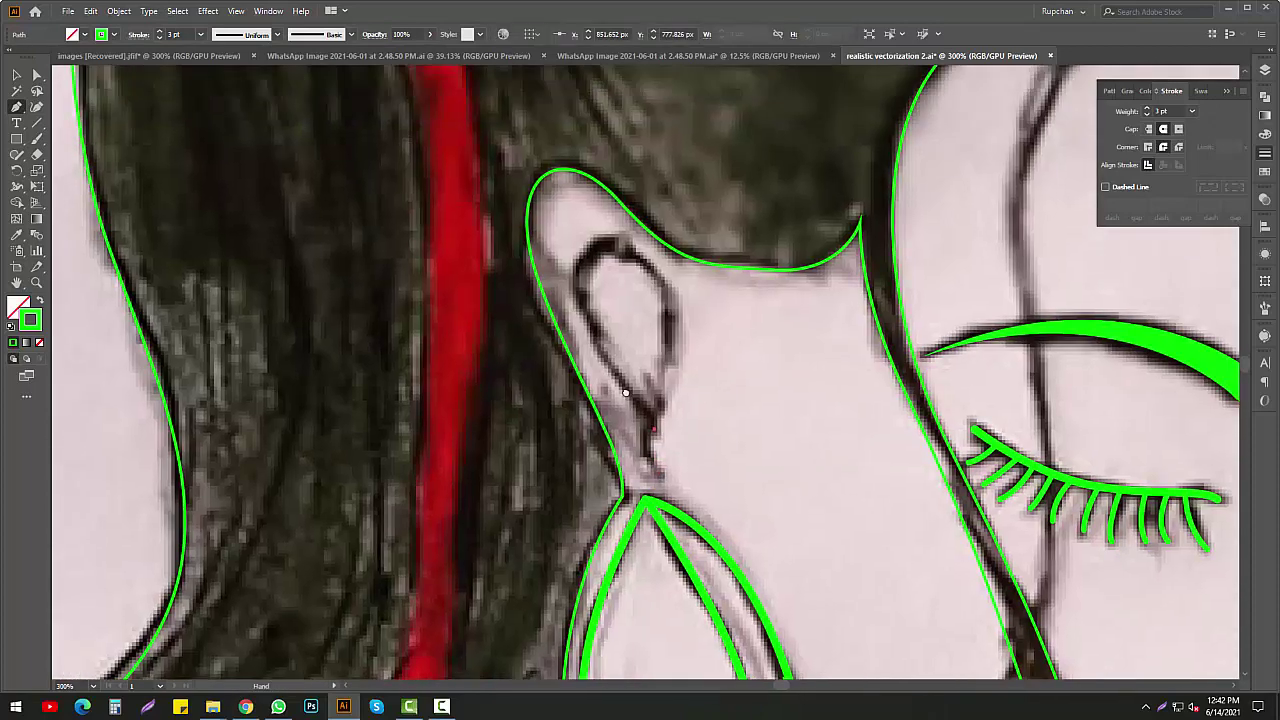
pyautogui.scroll(2, 623, 386)
pyautogui.moveTo(594, 326); pyautogui.dragTo(583, 283)
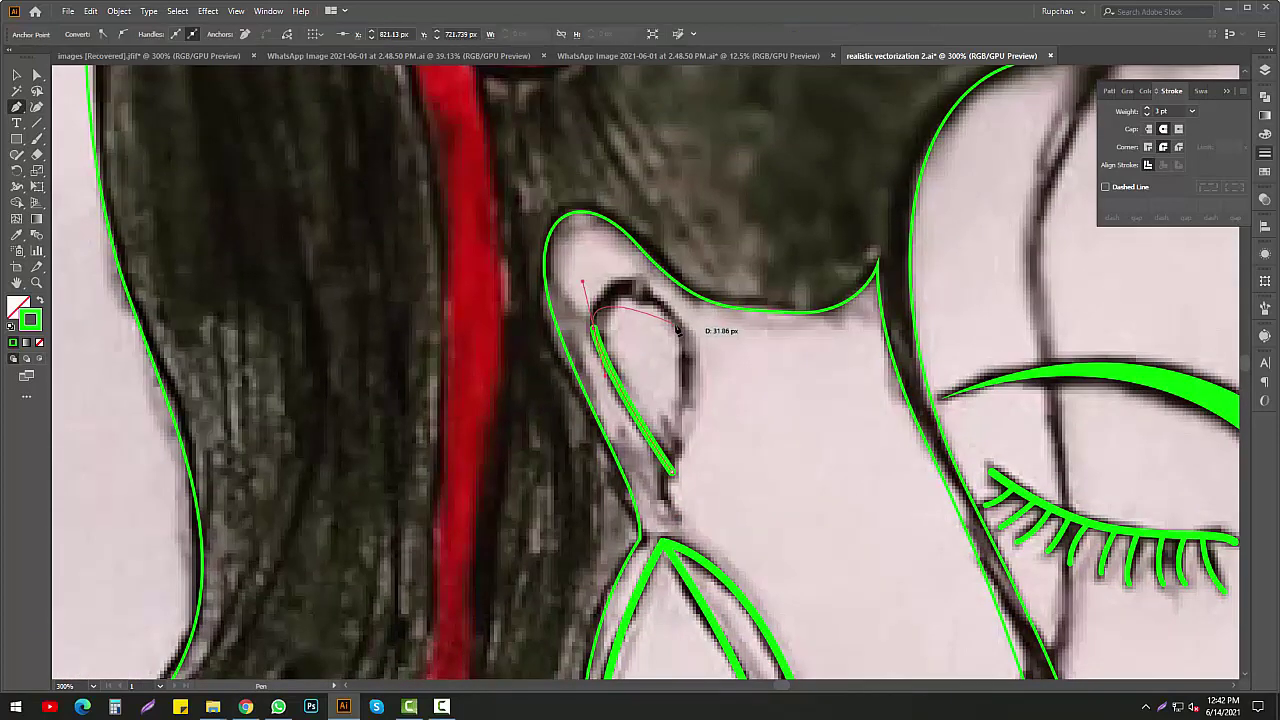
pyautogui.click(672, 469)
# Trace the loose hair strand falling across the face with curved anchors
pyautogui.scroll(-6, 714, 428)
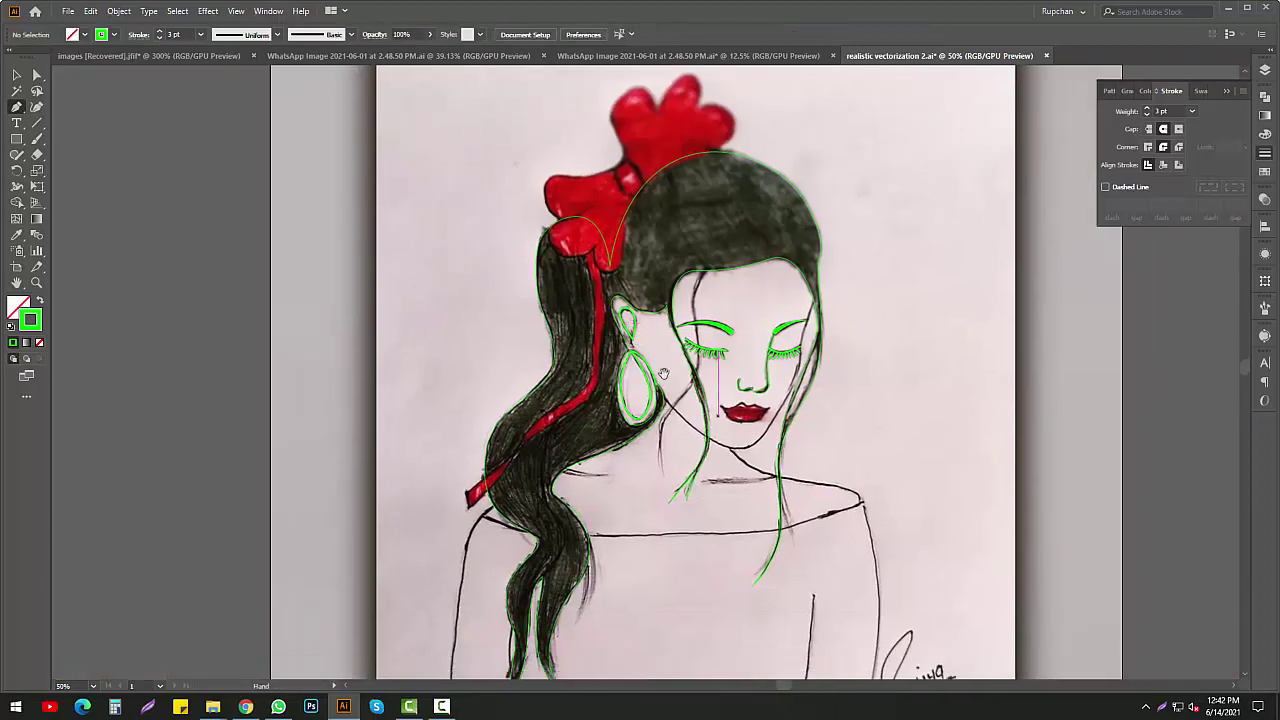
pyautogui.scroll(4, 727, 357)
pyautogui.moveTo(726, 357); pyautogui.dragTo(714, 412)
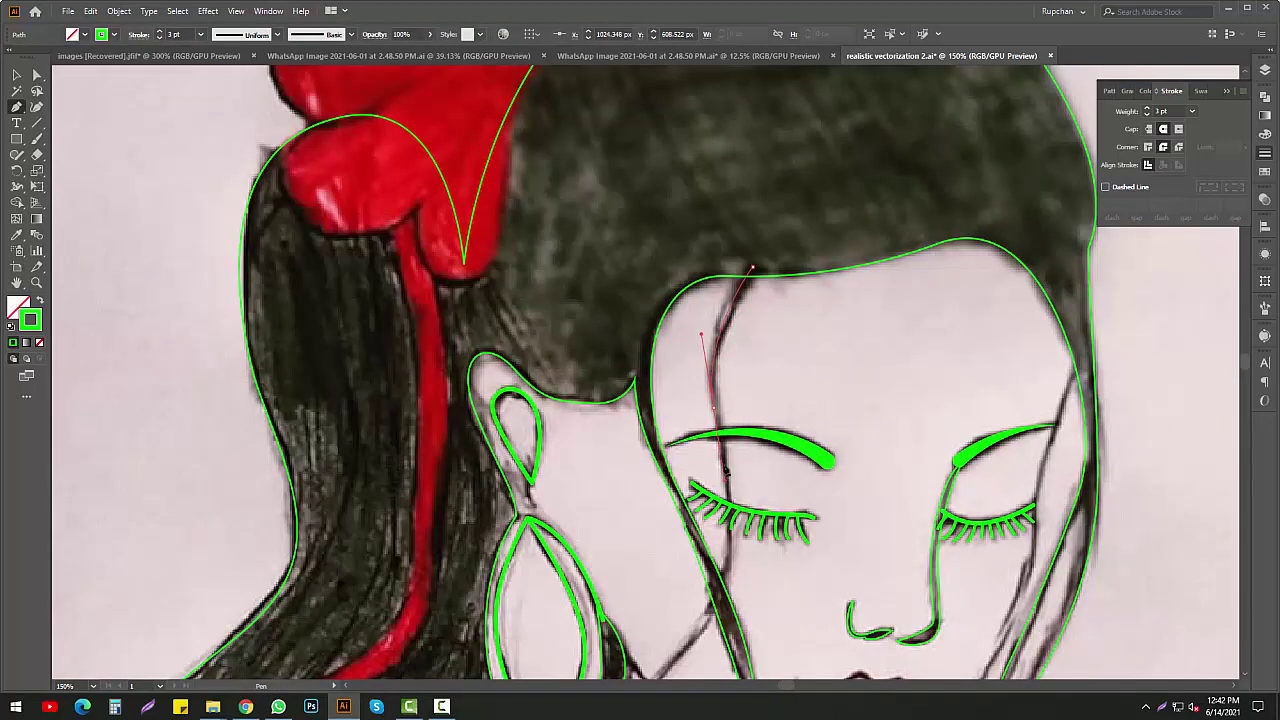
pyautogui.moveTo(726, 469); pyautogui.dragTo(762, 311)
pyautogui.moveTo(663, 601); pyautogui.dragTo(692, 424)
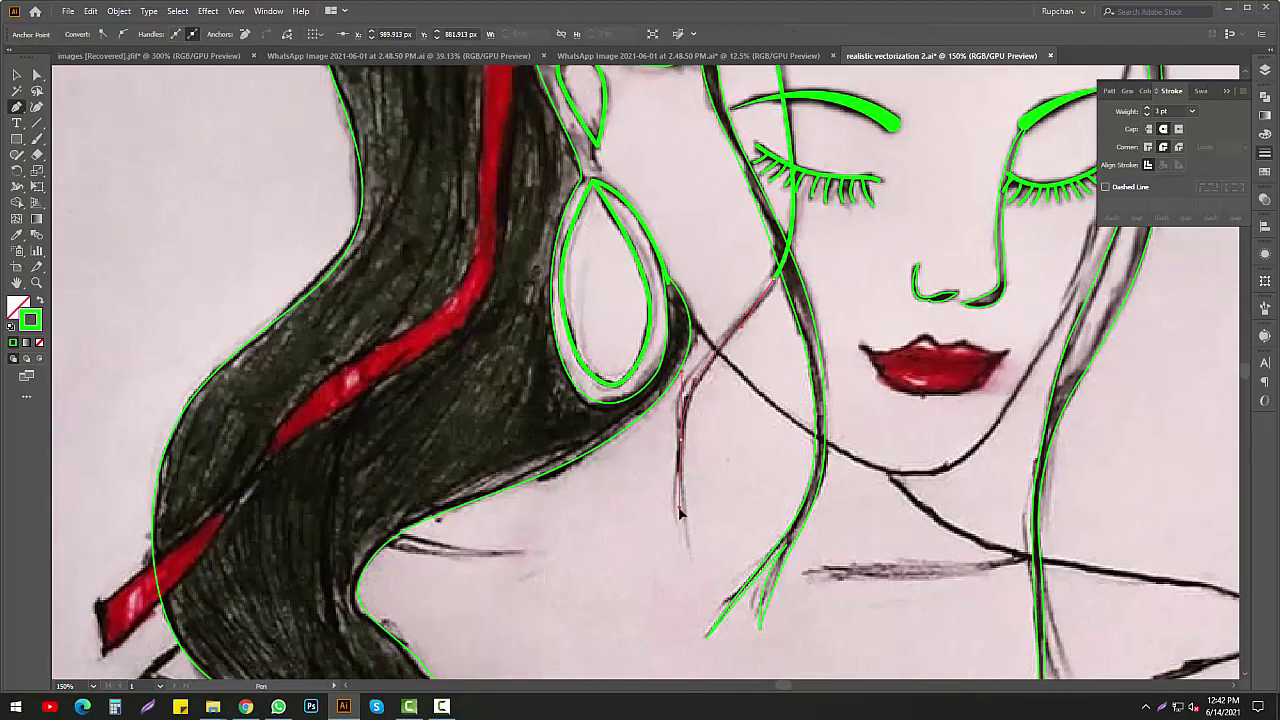
pyautogui.scroll(3, 730, 486)
# Give the strand a tapered width profile and 6 pt stroke, then deselect
pyautogui.click(16, 74)
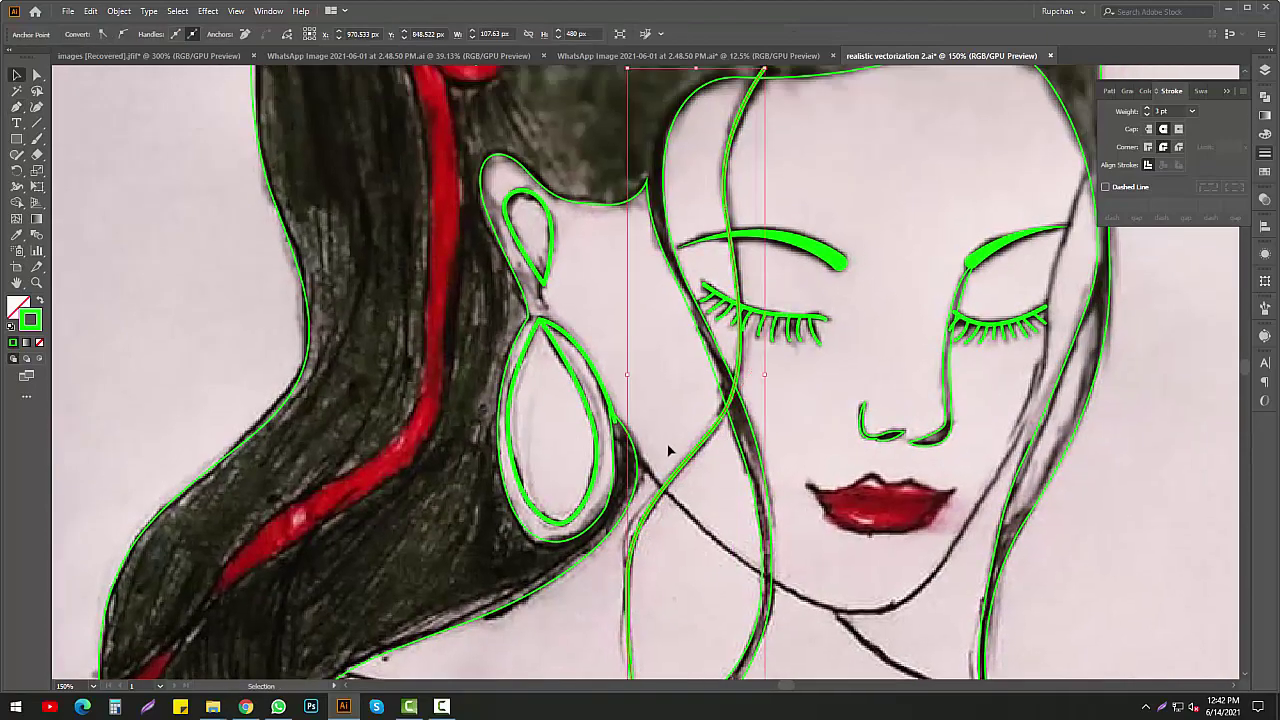
pyautogui.click(258, 36)
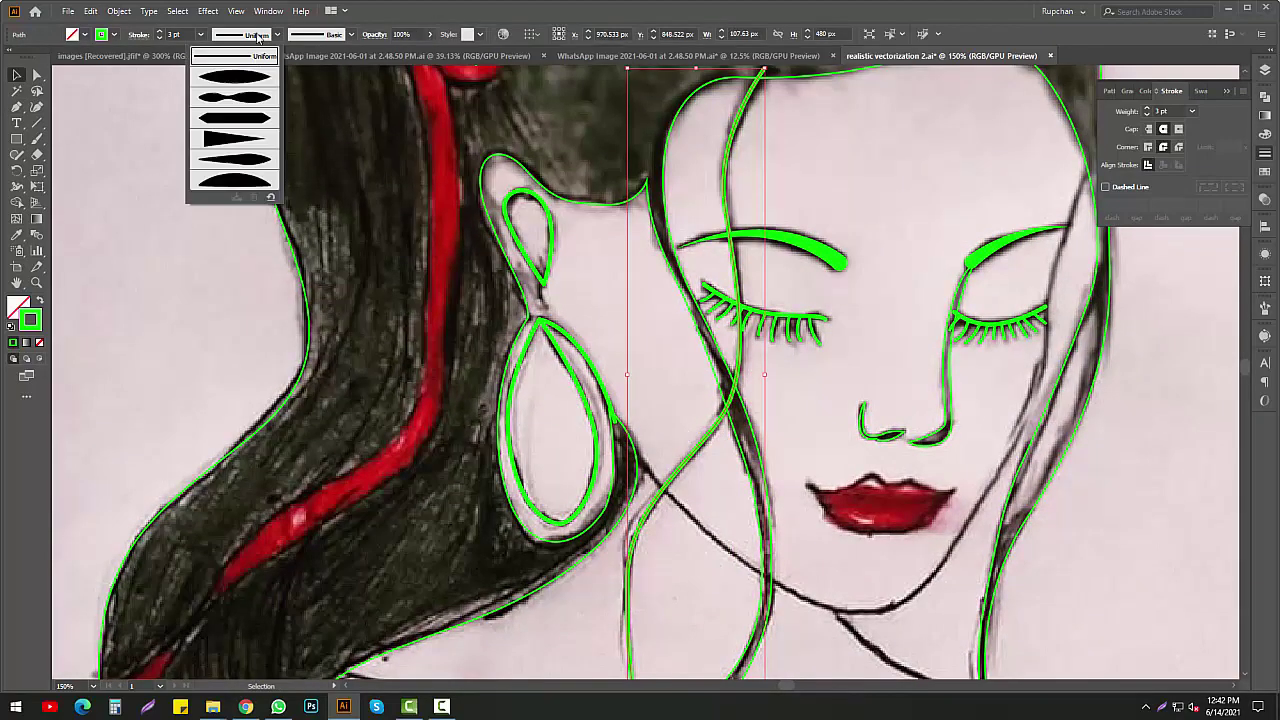
pyautogui.click(254, 100)
pyautogui.click(277, 34)
pyautogui.click(248, 140)
pyautogui.hotkey('ctrl', '1')
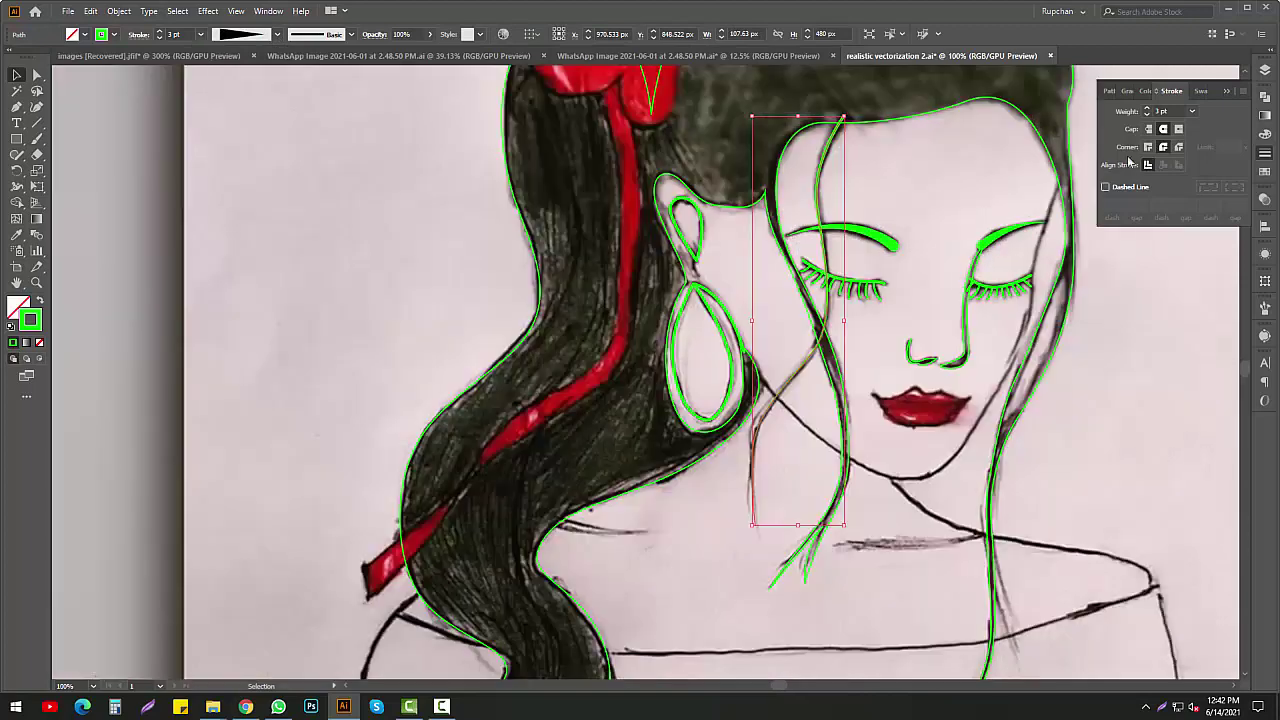
pyautogui.hotkey('ctrl', 'shift', 'a')
# Switch back to the Pen tool and pan to the next area
pyautogui.hscroll(2, 835, 294)
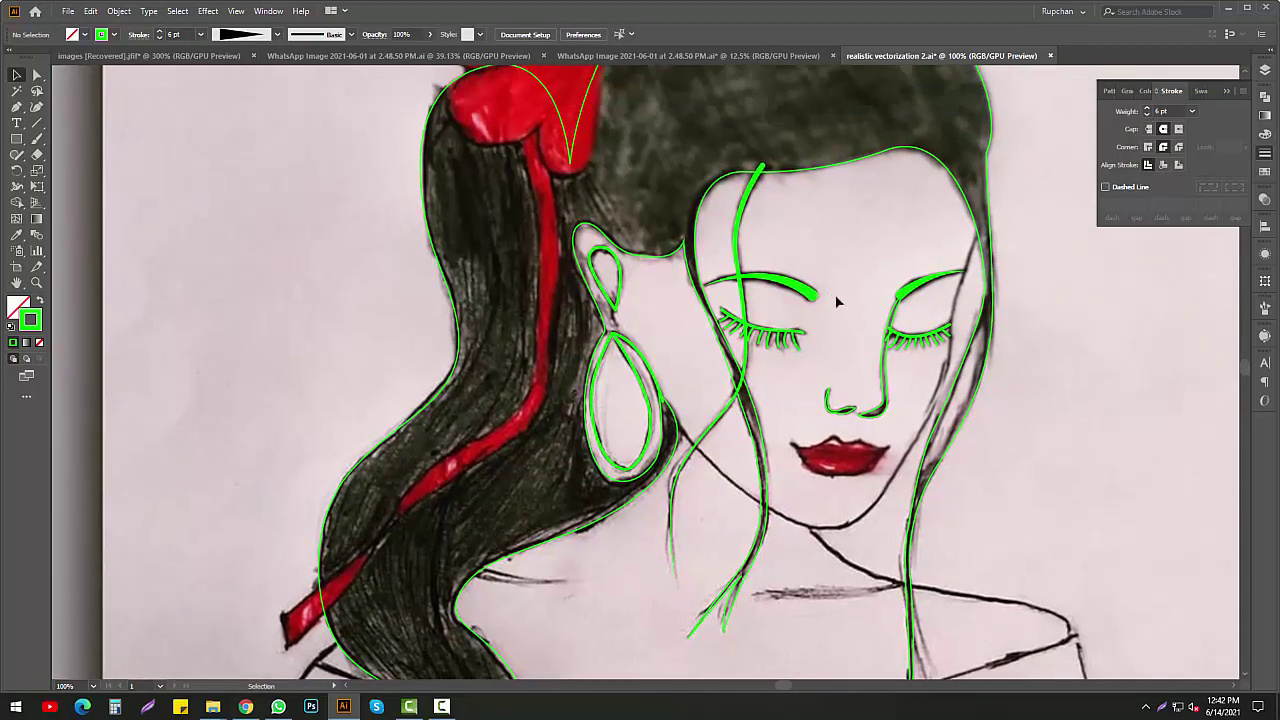
pyautogui.press('p')
pyautogui.hscroll(2, 835, 294)
pyautogui.scroll(2, 590, 390)
# Trace the jawline below the earring, curving it toward the chin
pyautogui.scroll(-2, 590, 390)
pyautogui.hscroll(1, 590, 390)
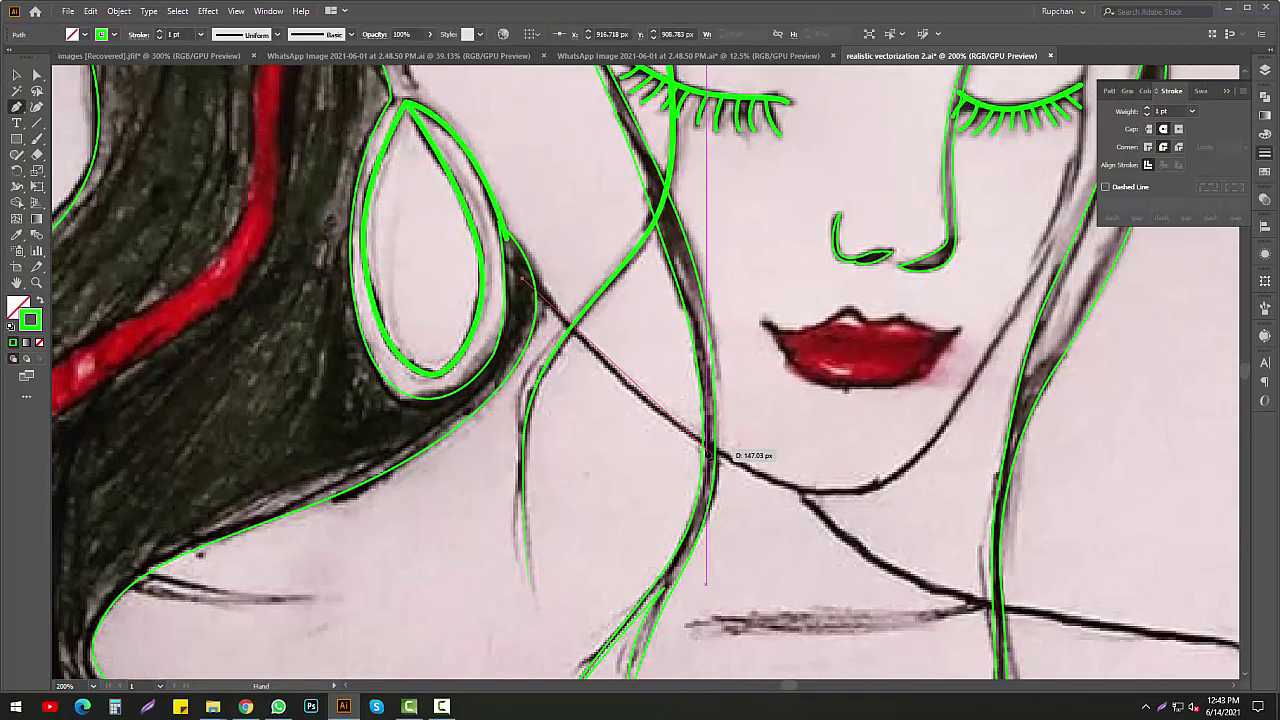
pyautogui.click(522, 280)
pyautogui.moveTo(699, 443); pyautogui.dragTo(762, 487)
pyautogui.scroll(-1, 770, 460)
pyautogui.hscroll(1, 775, 445)
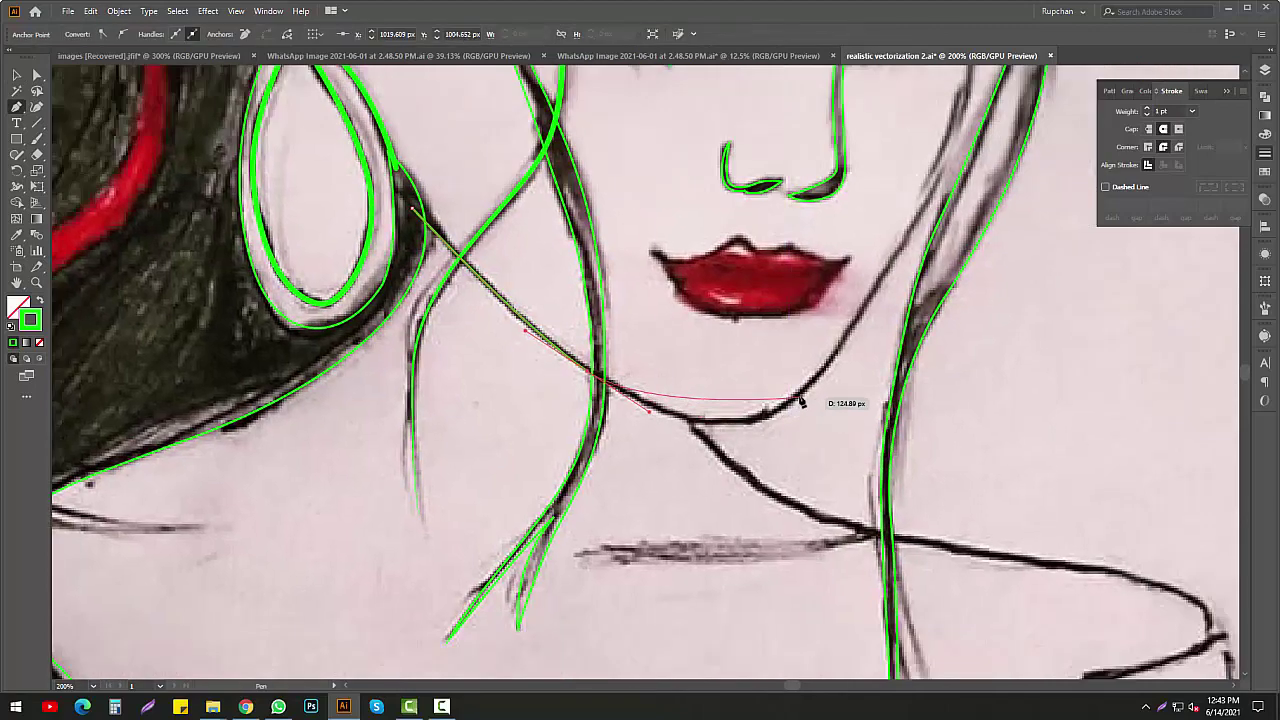
pyautogui.scroll(3, 858, 337)
pyautogui.hscroll(2, 840, 350)
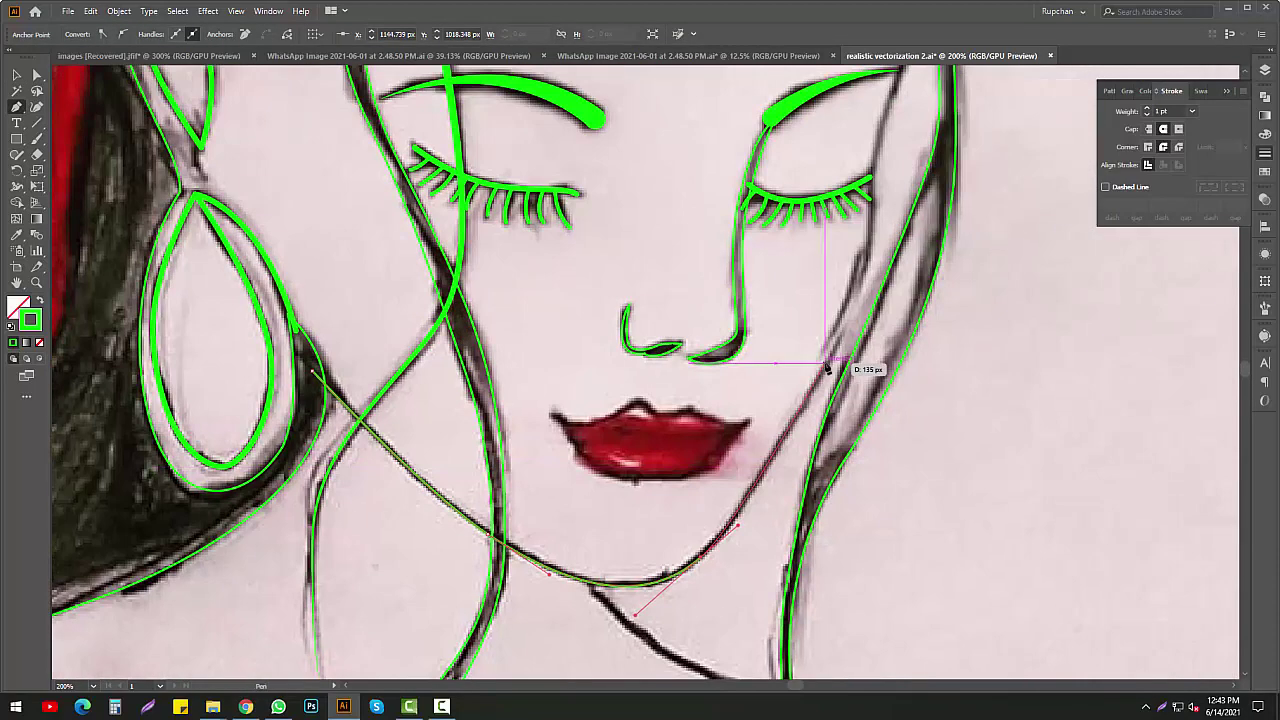
pyautogui.scroll(3, 857, 311)
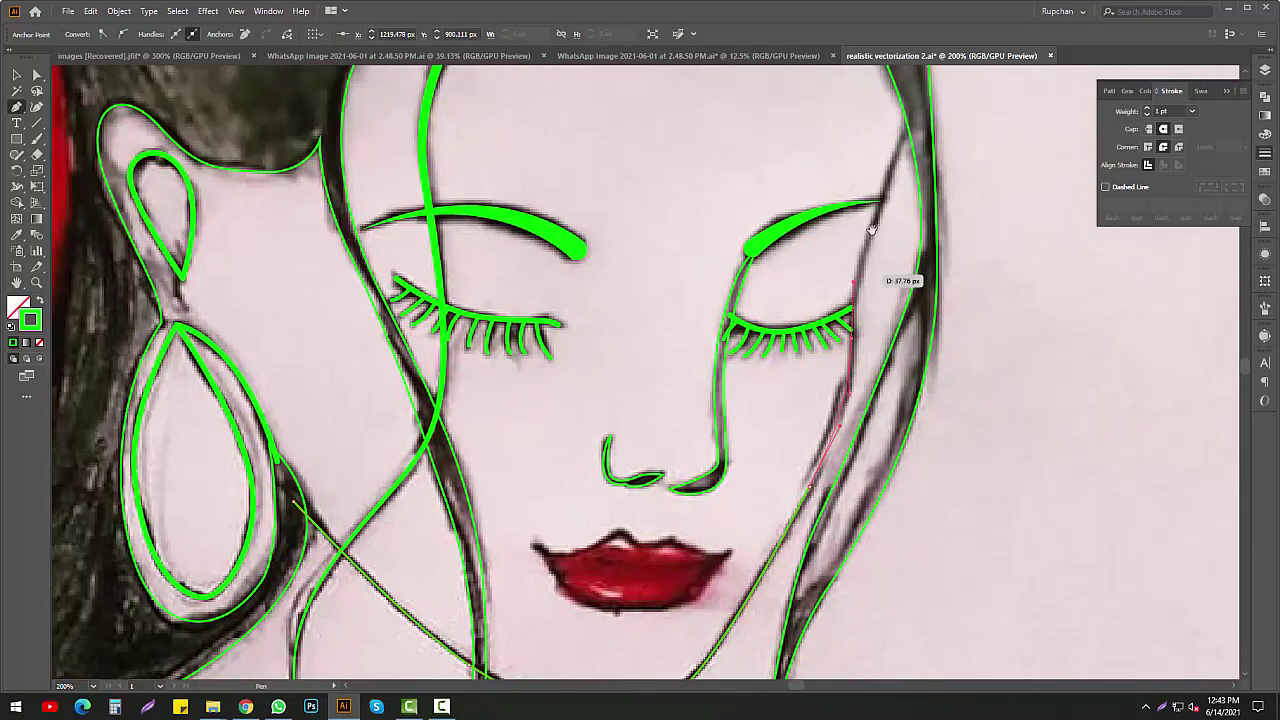
pyautogui.scroll(3, 865, 270)
pyautogui.hscroll(1, 855, 320)
# Match the jaw path to the existing 3 pt green stroke with the Eyedropper
pyautogui.press('i')
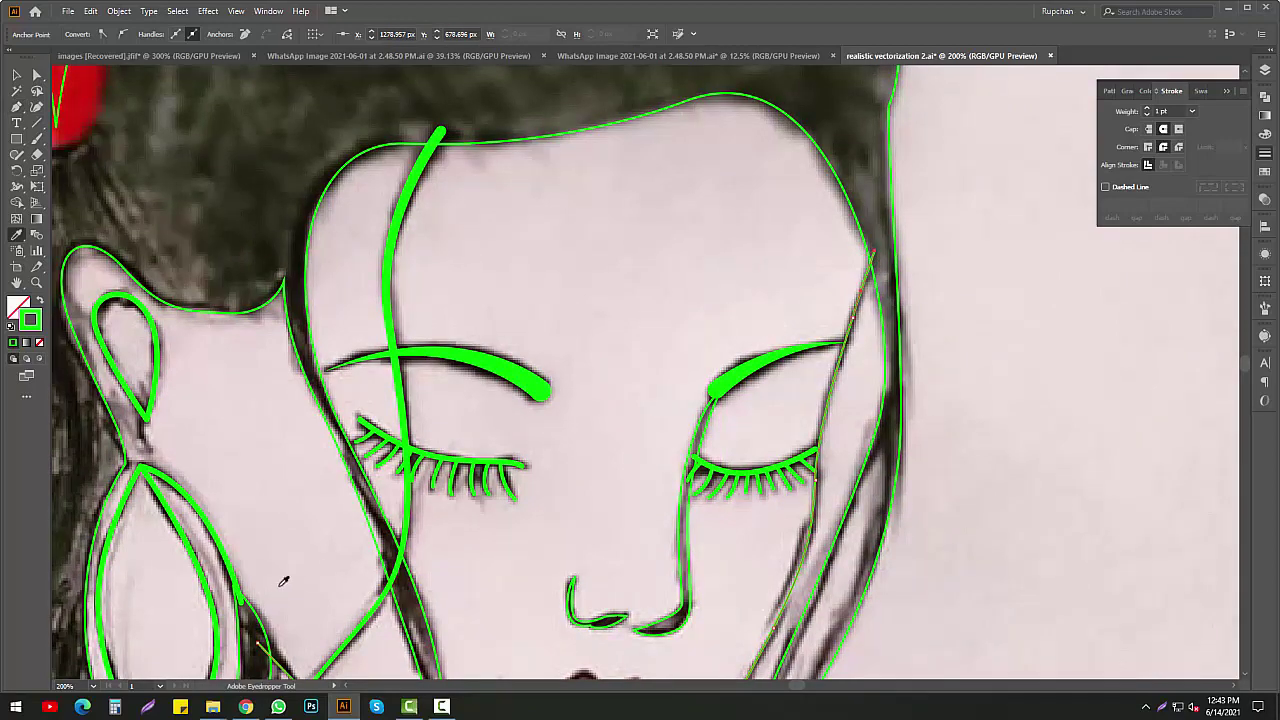
pyautogui.scroll(-4, 283, 582)
pyautogui.hscroll(-3, 283, 582)
pyautogui.click(446, 477)
pyautogui.hotkey('ctrl', '-')
pyautogui.hotkey('ctrl', '-')
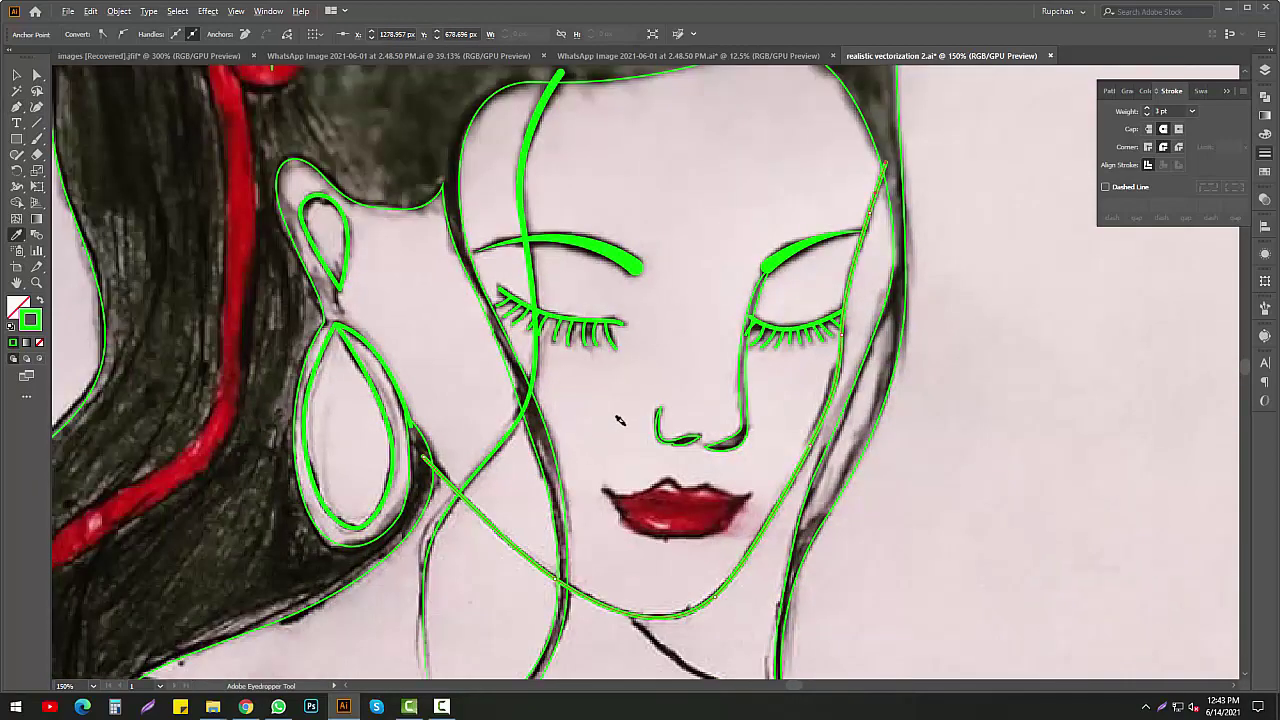
pyautogui.hotkey('ctrl', '-')
# Pen-trace the neck line below the chin, along the collar and down the shoulder
pyautogui.press('p')
pyautogui.hotkey('ctrl', '+')
pyautogui.hotkey('ctrl', '+')
pyautogui.hotkey('ctrl', '+')
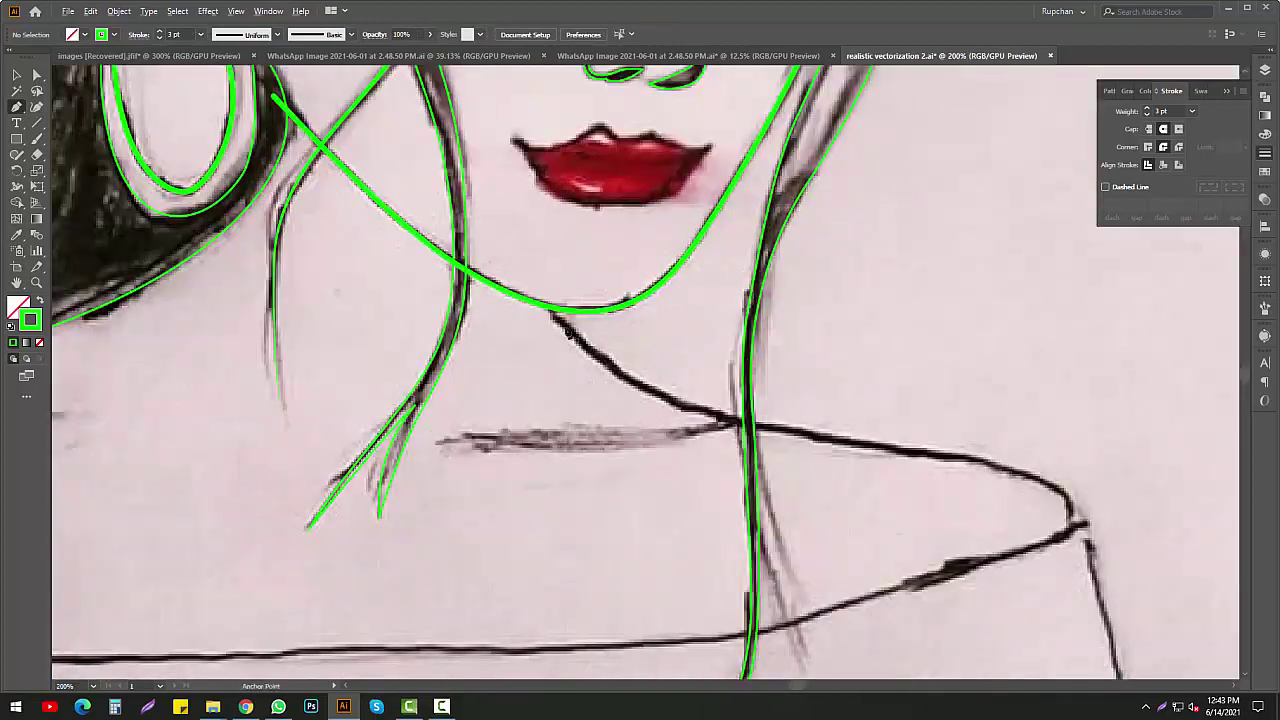
pyautogui.moveTo(643, 403); pyautogui.dragTo(688, 412)
pyautogui.hotkey('ctrl', '+')
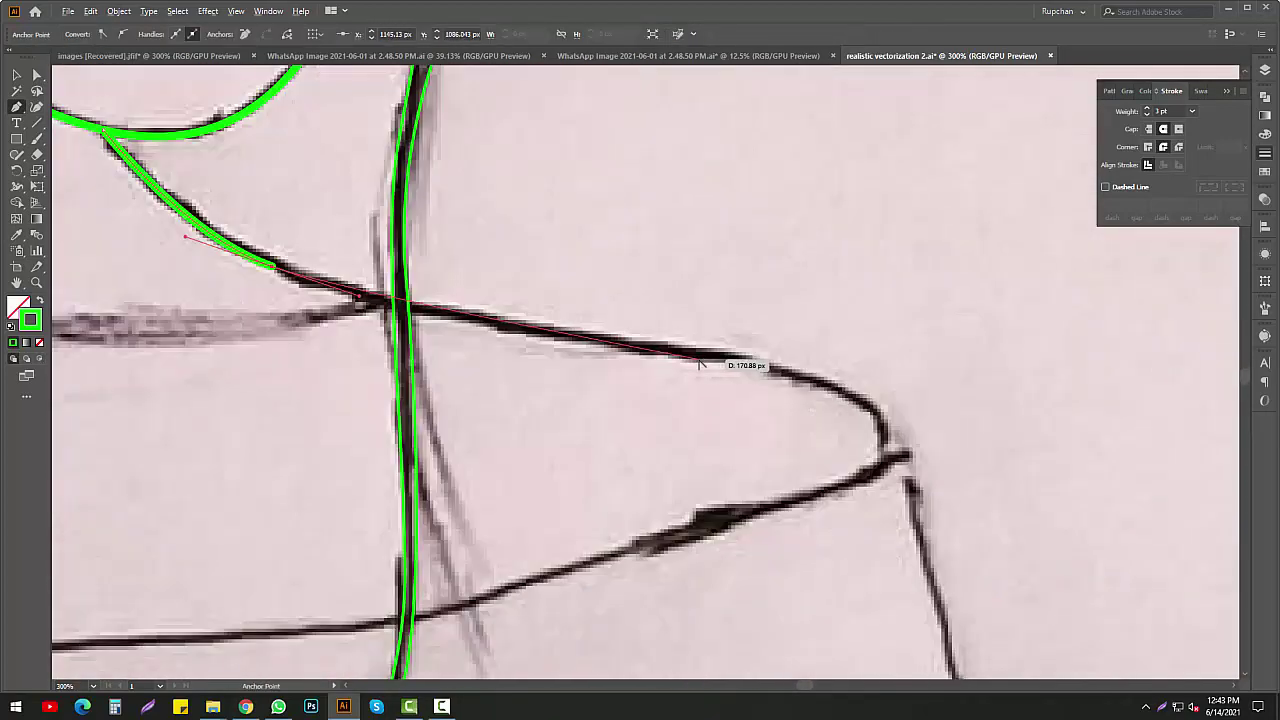
pyautogui.moveTo(857, 380)
pyautogui.mouseDown()
pyautogui.moveTo(858, 420)
pyautogui.moveTo(798, 452)
pyautogui.moveTo(916, 373)
pyautogui.mouseUp()
pyautogui.moveTo(406, 499)
pyautogui.mouseDown()
pyautogui.moveTo(586, 449)
pyautogui.moveTo(415, 452)
pyautogui.mouseUp()
pyautogui.hotkey('ctrl', '-')
pyautogui.moveTo(205, 452); pyautogui.dragTo(720, 466)
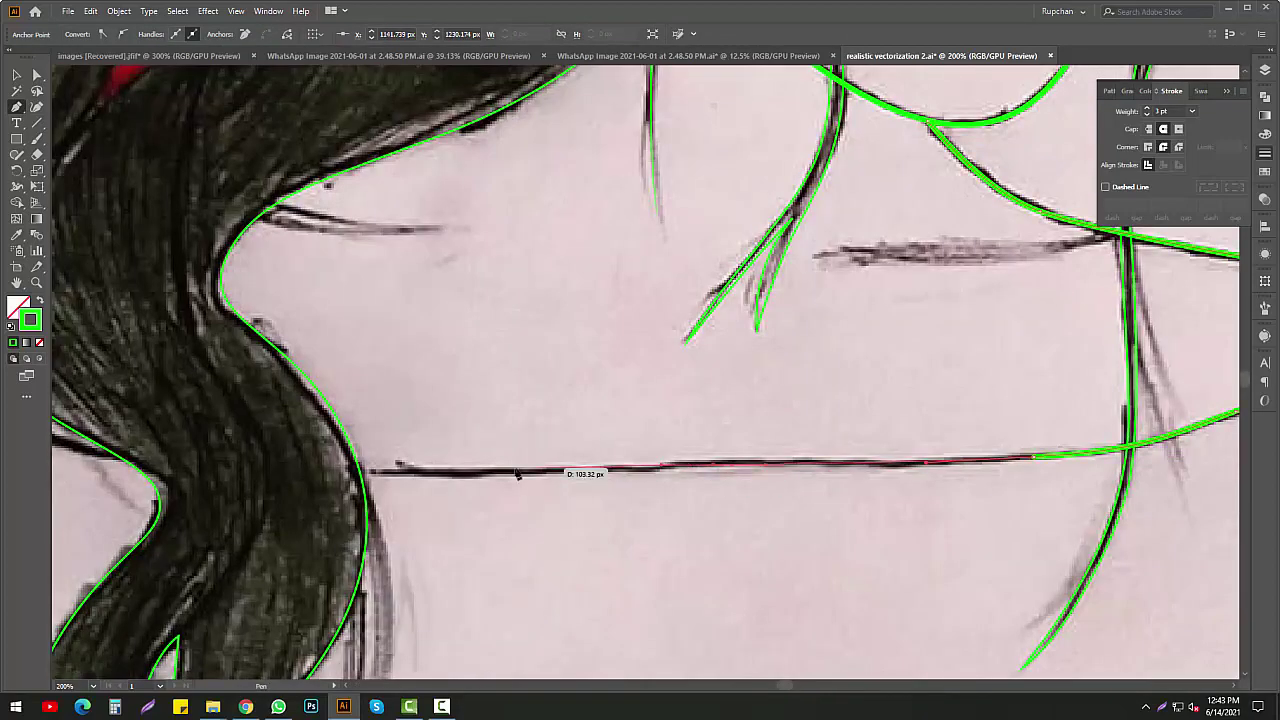
pyautogui.moveTo(476, 472)
pyautogui.mouseDown()
pyautogui.moveTo(395, 480)
pyautogui.moveTo(451, 531)
pyautogui.mouseUp()
pyautogui.scroll(-5, 451, 531)
pyautogui.scroll(5, 588, 415)
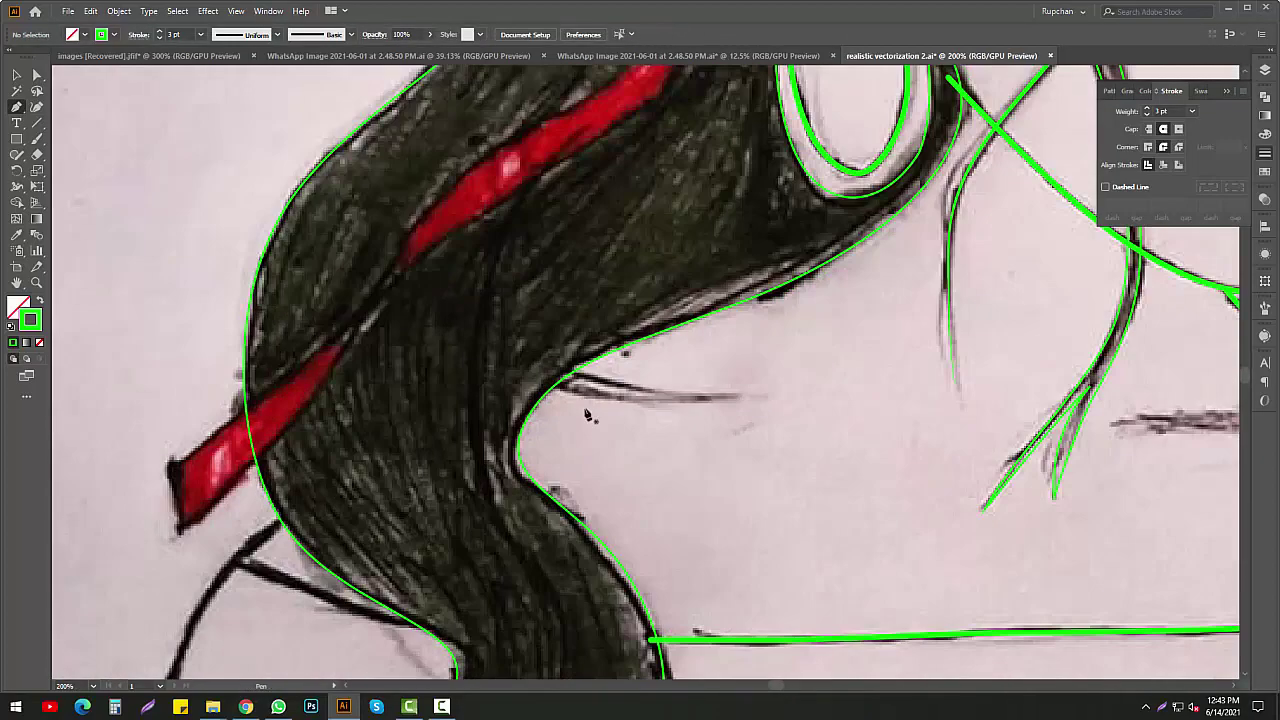
# Trace the short neck stroke and collarbone line, then select it and open Brush Definition
pyautogui.click(740, 396)
pyautogui.hscroll(5, 871, 414)
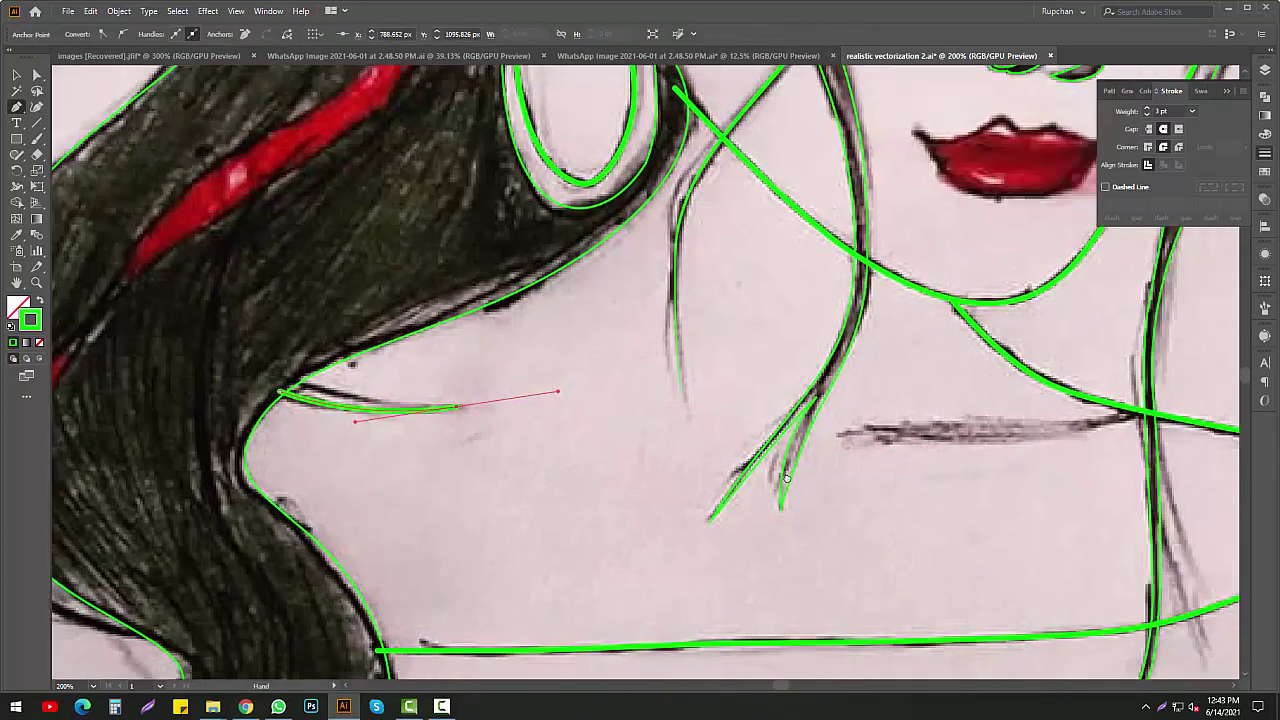
pyautogui.click(866, 410)
pyautogui.moveTo(565, 426); pyautogui.dragTo(594, 472)
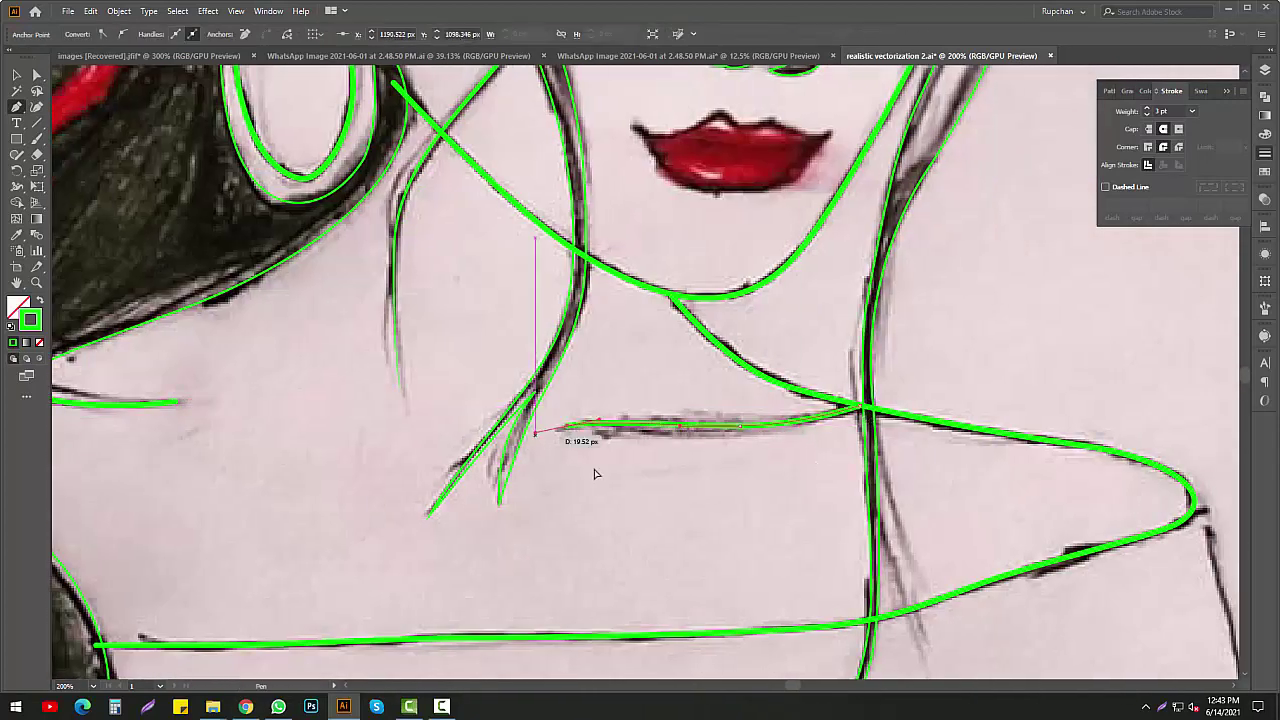
pyautogui.click(16, 74)
pyautogui.hscroll(-2, 691, 437)
pyautogui.click(691, 418)
# Give the short neckline stroke a tapered width profile
pyautogui.click(253, 38)
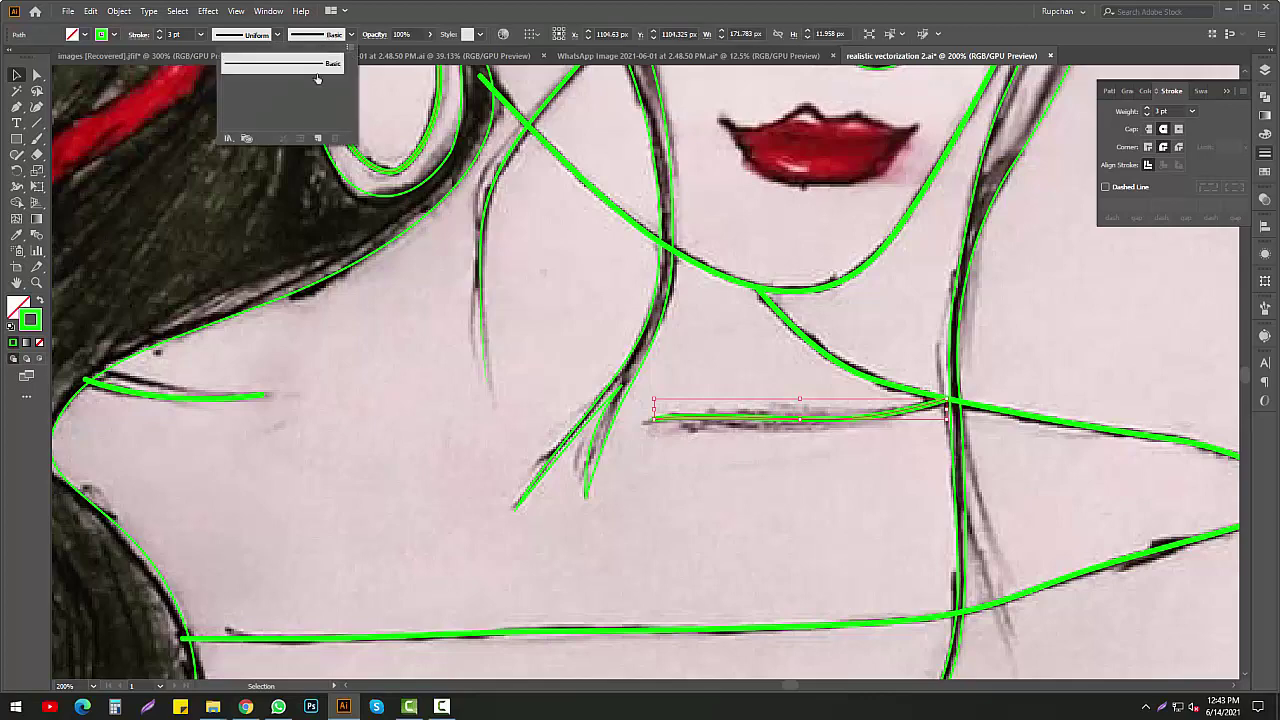
pyautogui.click(258, 38)
pyautogui.click(242, 140)
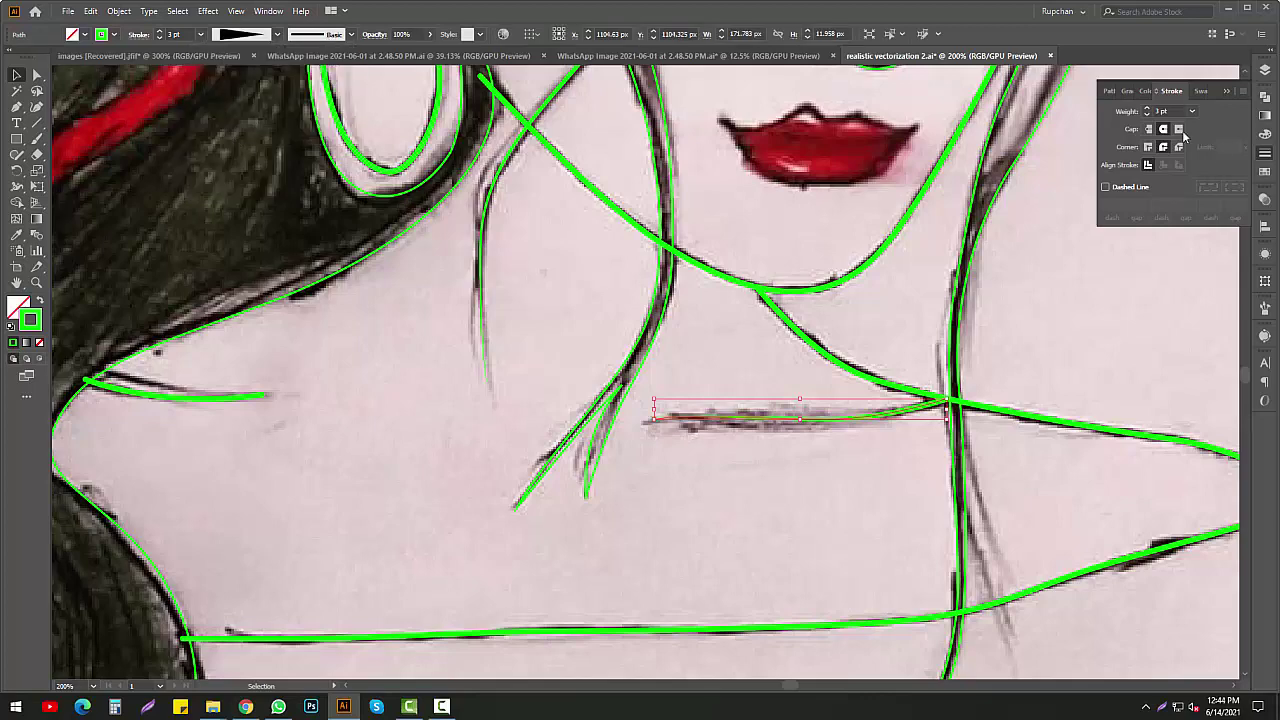
pyautogui.hotkey('ctrl', '=')
pyautogui.hotkey('ctrl', '=')
pyautogui.hotkey('ctrl', '=')
pyautogui.hscroll(3, 790, 335)
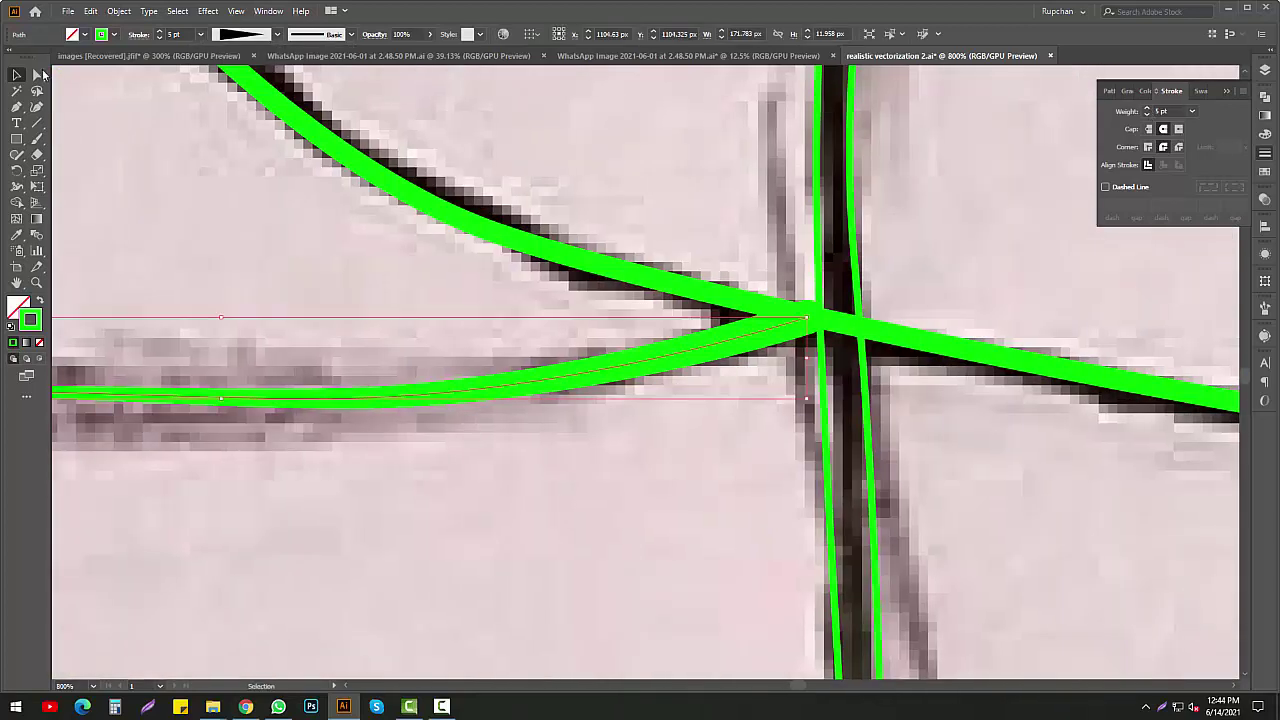
# Move the stroke's end anchor onto the line junction, then deselect
pyautogui.press('a')
pyautogui.moveTo(808, 325); pyautogui.dragTo(829, 323)
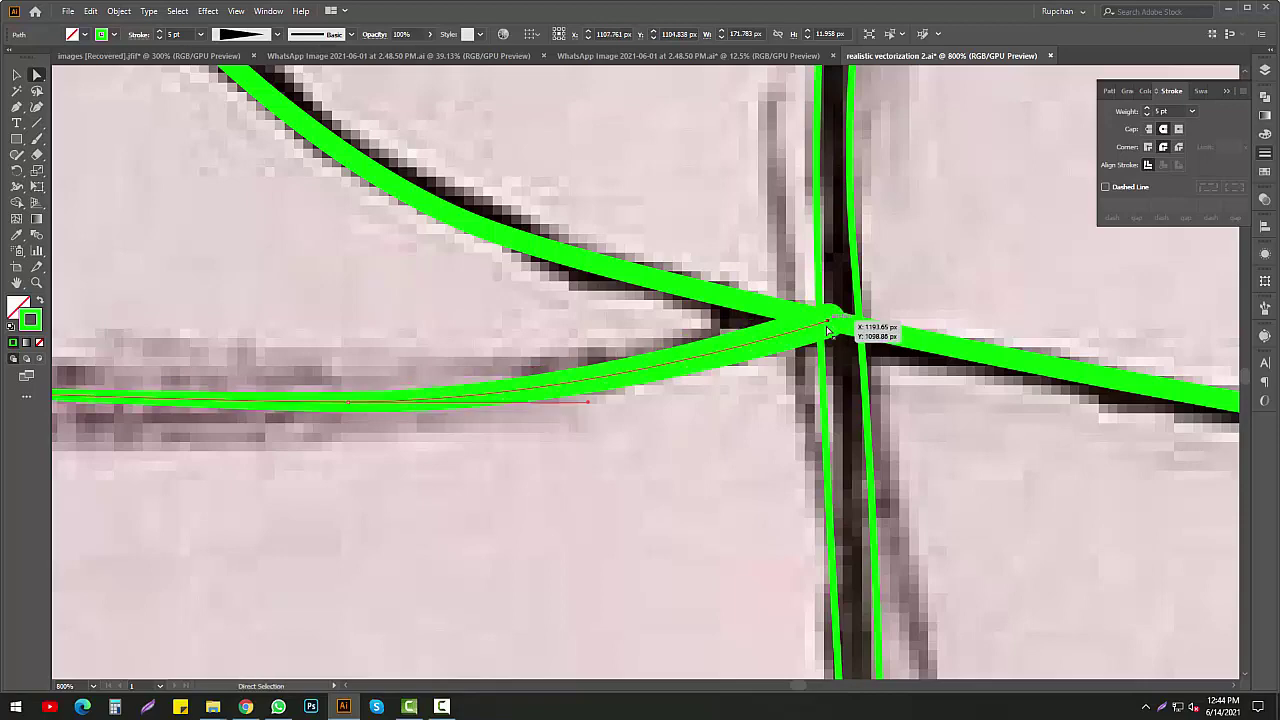
pyautogui.scroll(-4, 829, 323)
pyautogui.scroll(3, 400, 400)
pyautogui.moveTo(490, 360); pyautogui.dragTo(378, 432)
pyautogui.press('v')
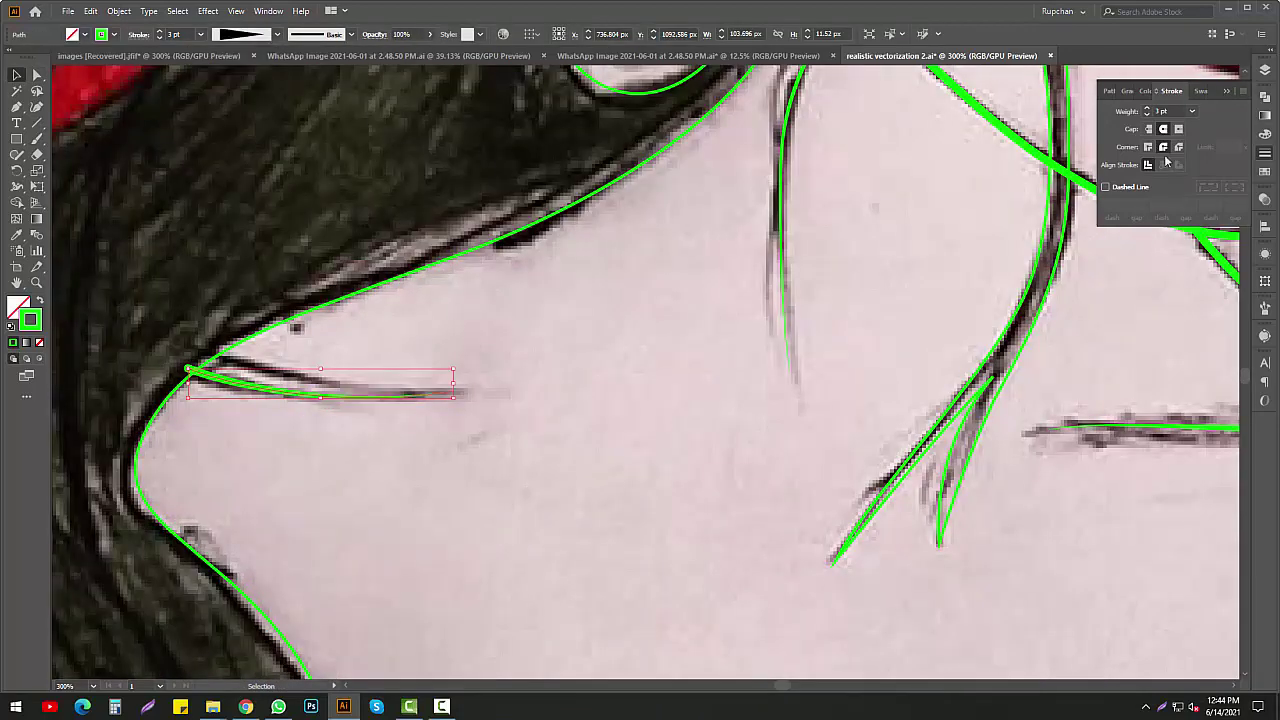
pyautogui.hotkey('ctrl', 'shift', 'a')
pyautogui.scroll(-5, 610, 489)
pyautogui.scroll(-3, 610, 489)
# Resume the collar path from its end point with the Pen tool
pyautogui.press('a')
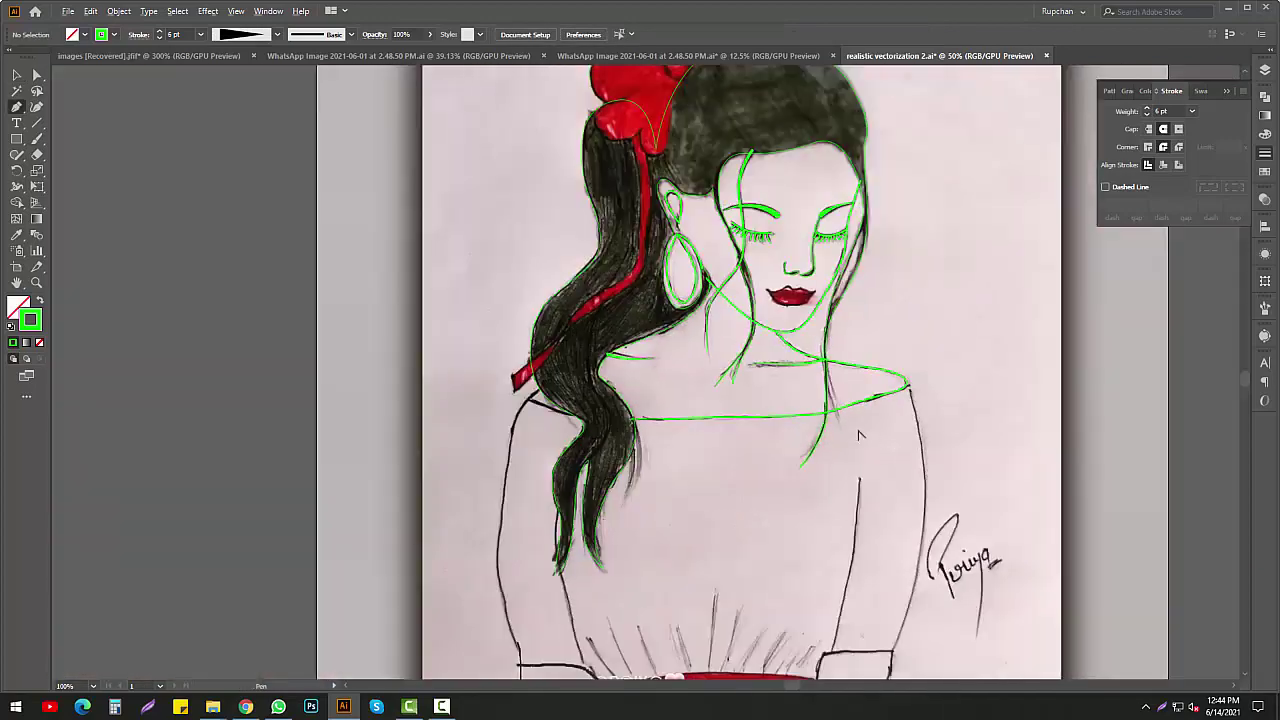
pyautogui.scroll(-2, 700, 289)
pyautogui.press('p')
pyautogui.scroll(3, 700, 289)
pyautogui.scroll(3, 790, 180)
pyautogui.click(805, 128)
pyautogui.scroll(1, 805, 128)
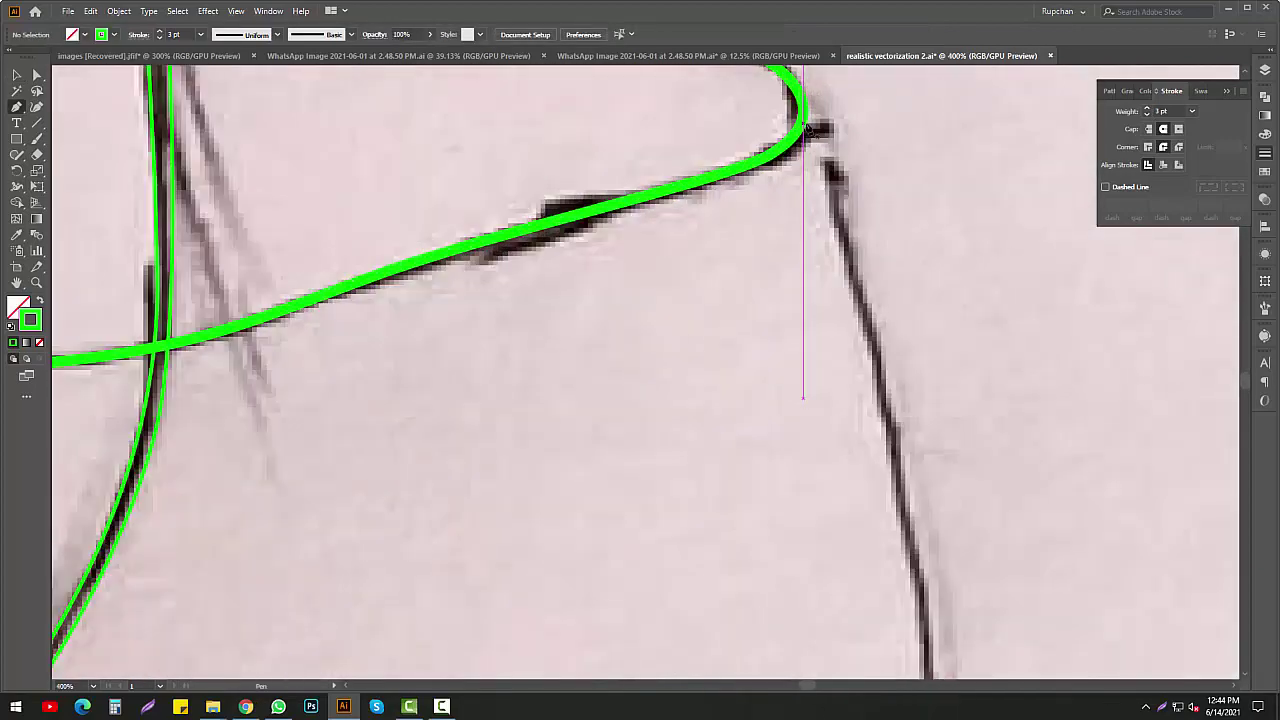
pyautogui.scroll(-2, 833, 179)
# Extend the path down the right arm's outer edge to the cuff corner
pyautogui.click(885, 420)
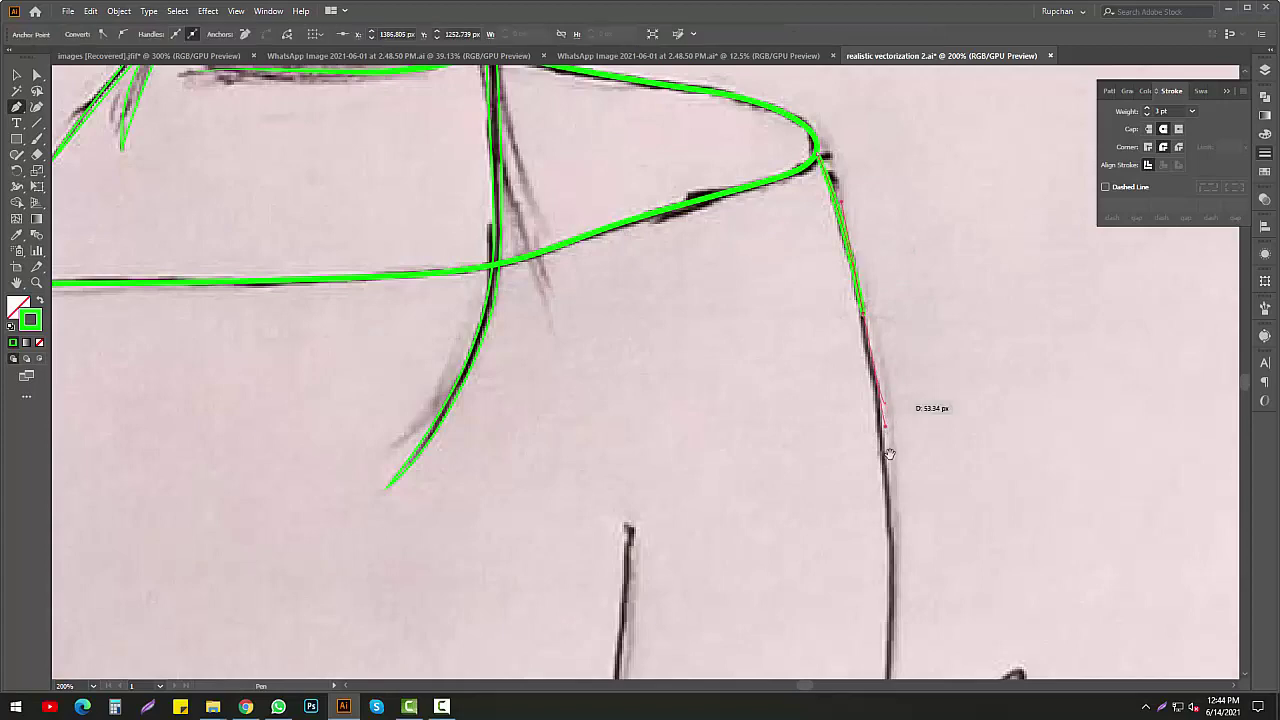
pyautogui.scroll(-3, 886, 412)
pyautogui.click(846, 601)
pyautogui.scroll(-4, 850, 450)
pyautogui.scroll(-2, 857, 334)
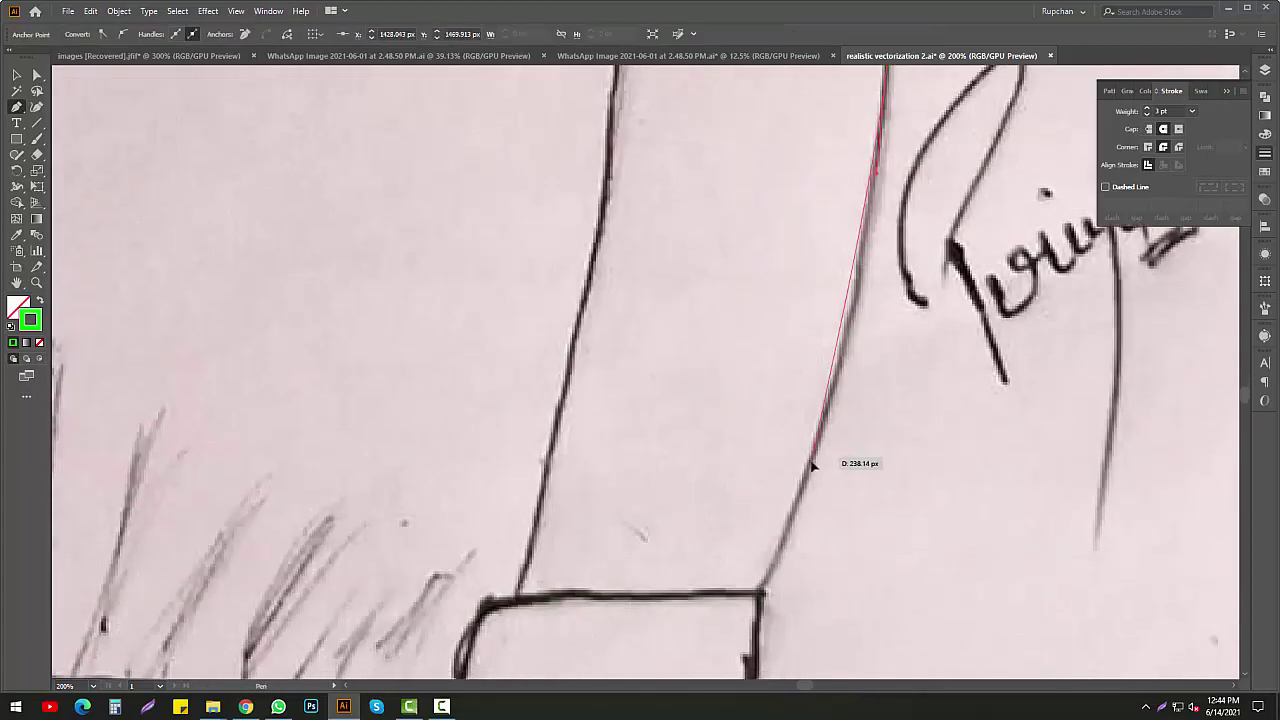
pyautogui.click(768, 585)
pyautogui.scroll(-3, 810, 470)
pyautogui.scroll(-3, 808, 400)
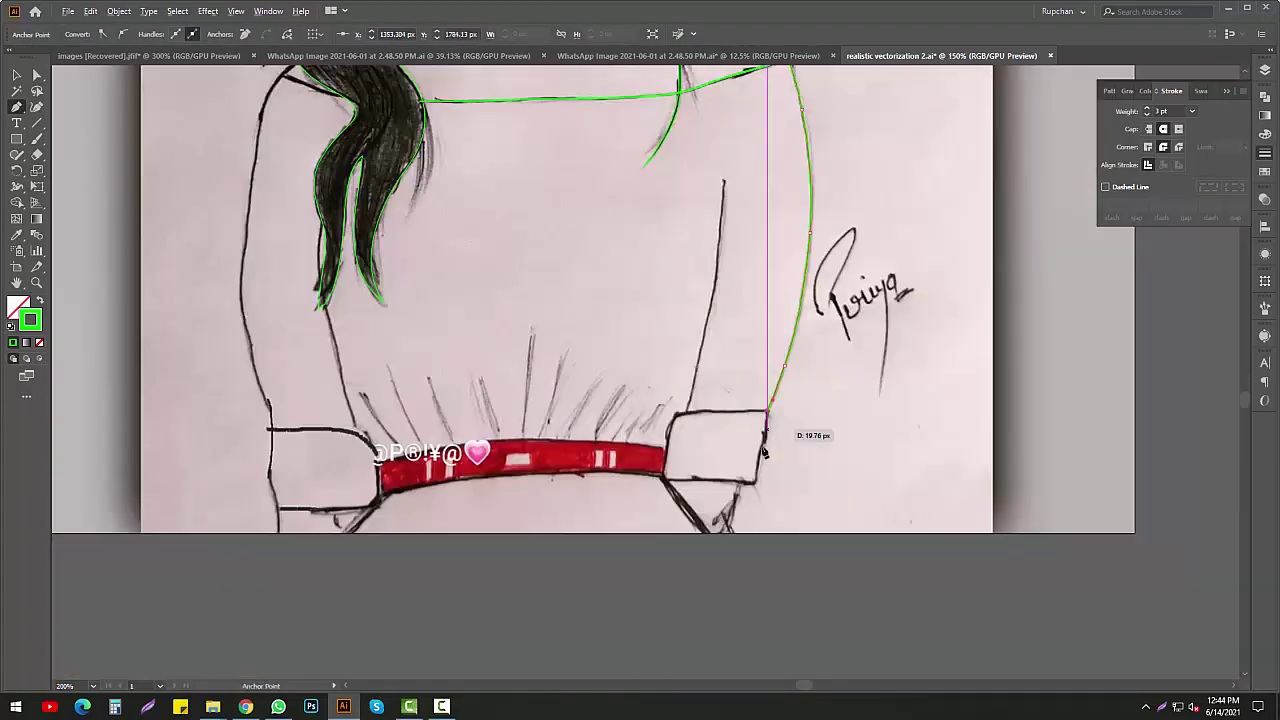
pyautogui.scroll(3, 763, 513)
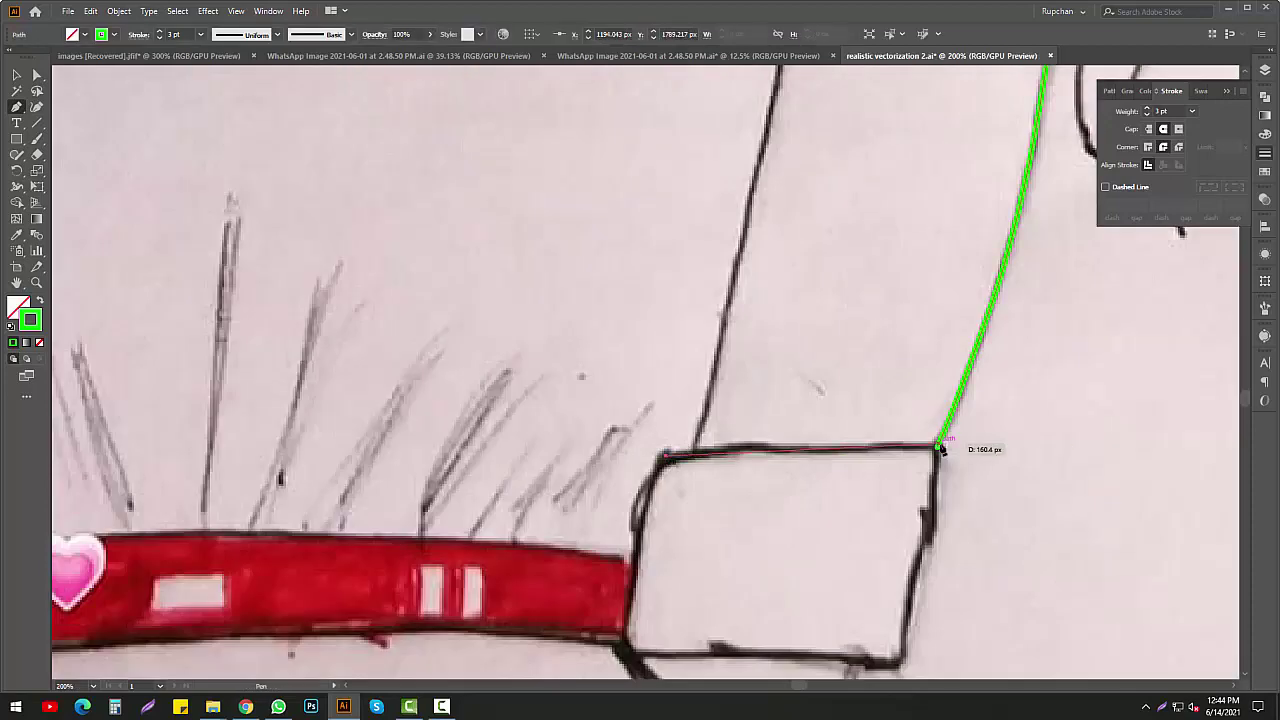
# Draw a closed four-corner outline around the right cuff
pyautogui.click(937, 445)
pyautogui.scroll(-2, 917, 552)
pyautogui.click(904, 494)
pyautogui.click(624, 487)
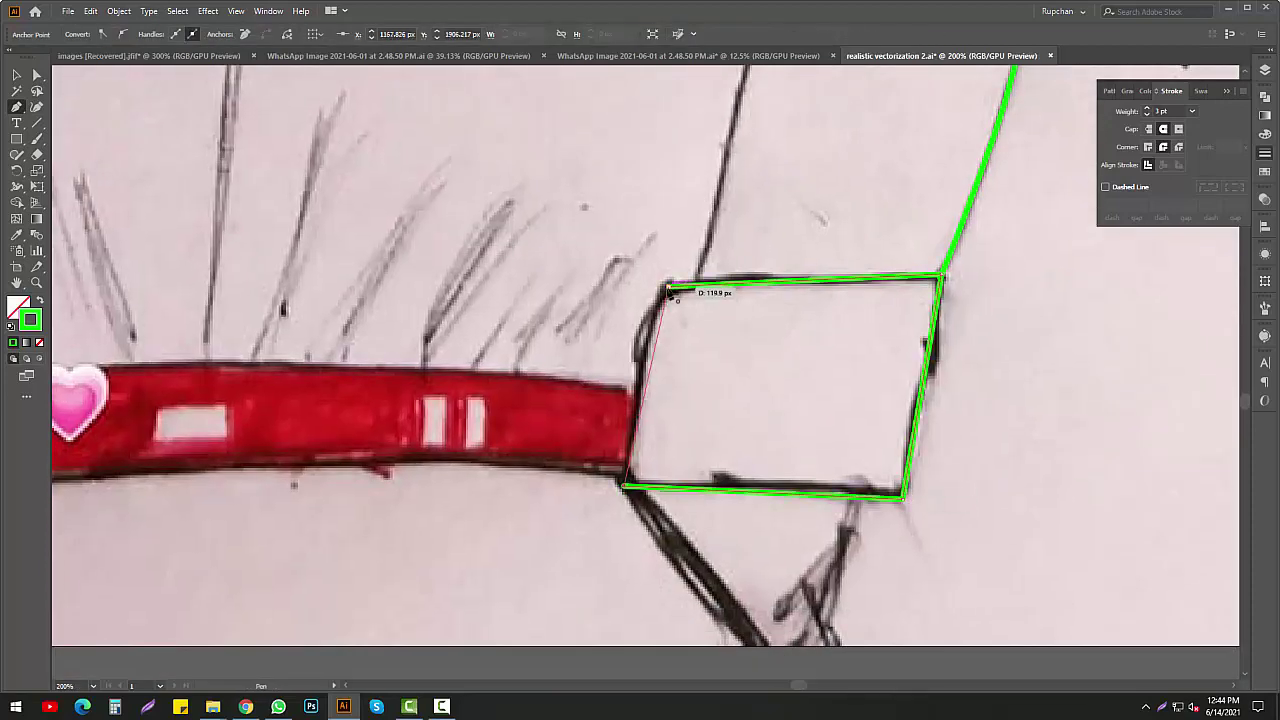
pyautogui.click(665, 288)
# Give the cuff outline a 5 pt stroke and rounded corners
pyautogui.click(1147, 108)
pyautogui.click(1147, 108)
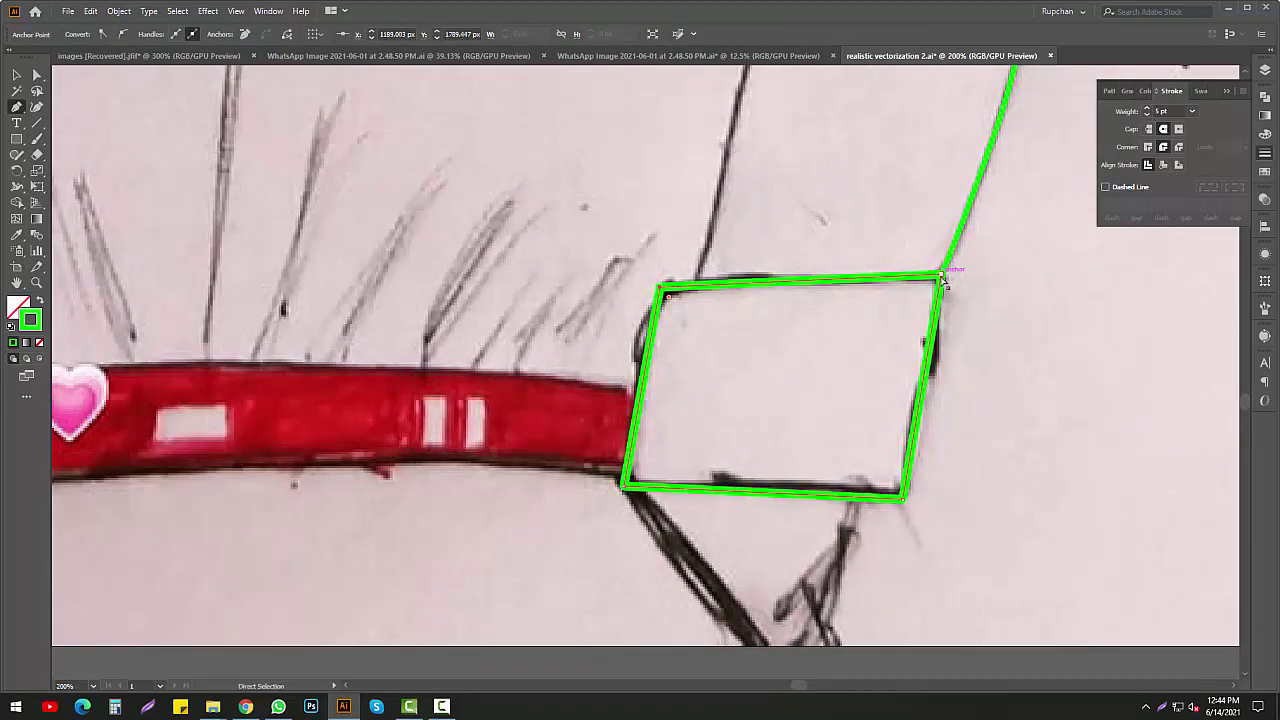
pyautogui.click(668, 297)
pyautogui.scroll(-1, 703, 316)
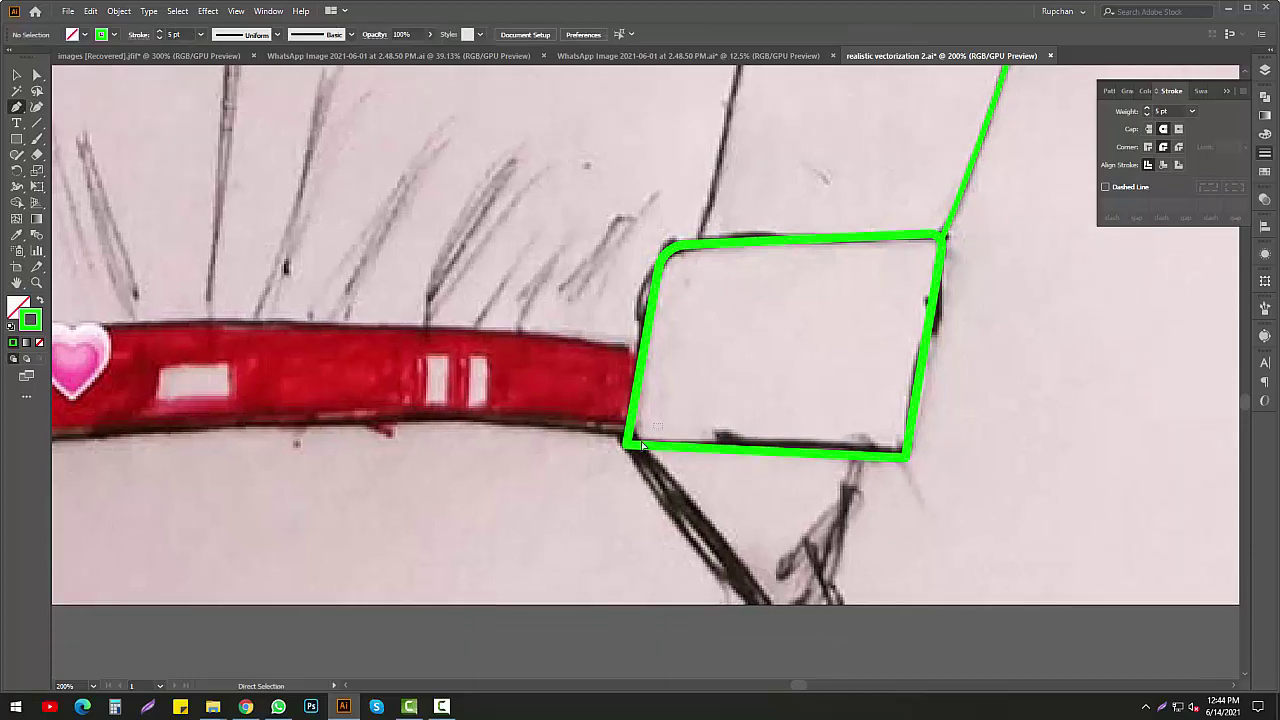
pyautogui.keyDown('ctrl'); pyautogui.click(960, 437); pyautogui.keyUp('ctrl')
pyautogui.scroll(3, 833, 385)
pyautogui.scroll(5, 766, 374)
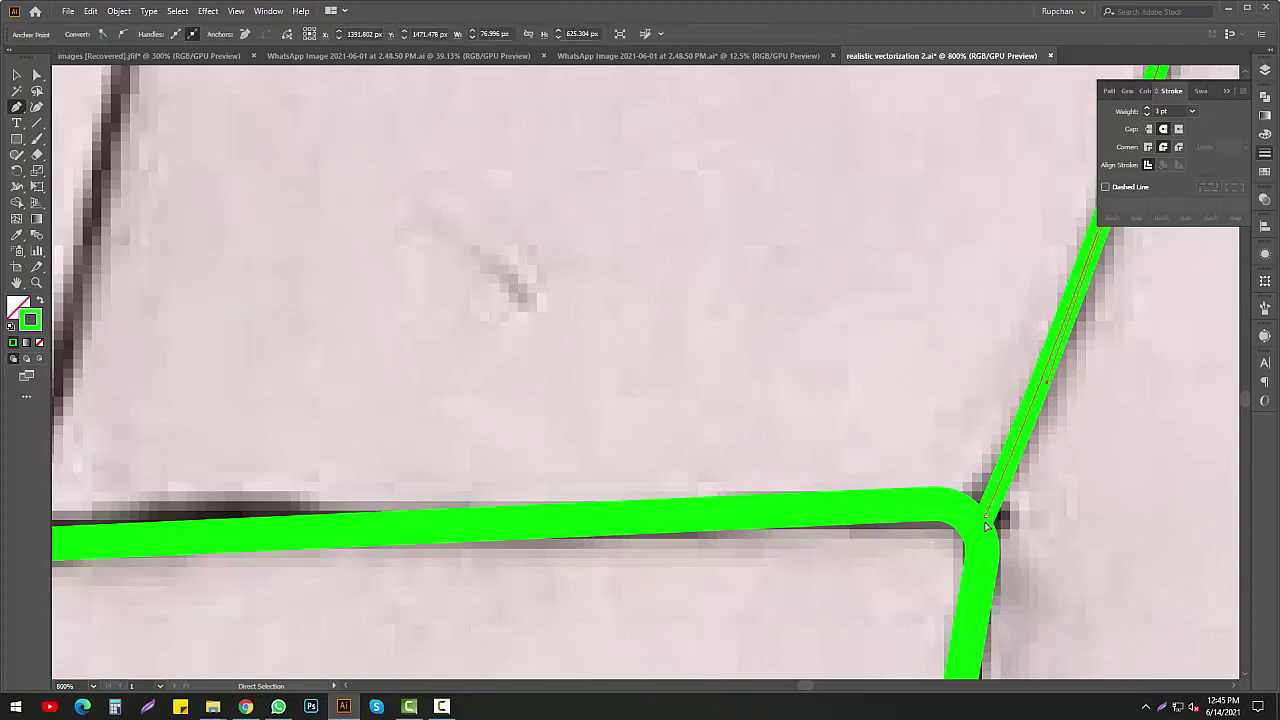
pyautogui.scroll(-4, 689, 524)
# Trace the inner arm line from the cuff's top-left corner upward
pyautogui.click(689, 524)
pyautogui.scroll(1, 700, 430)
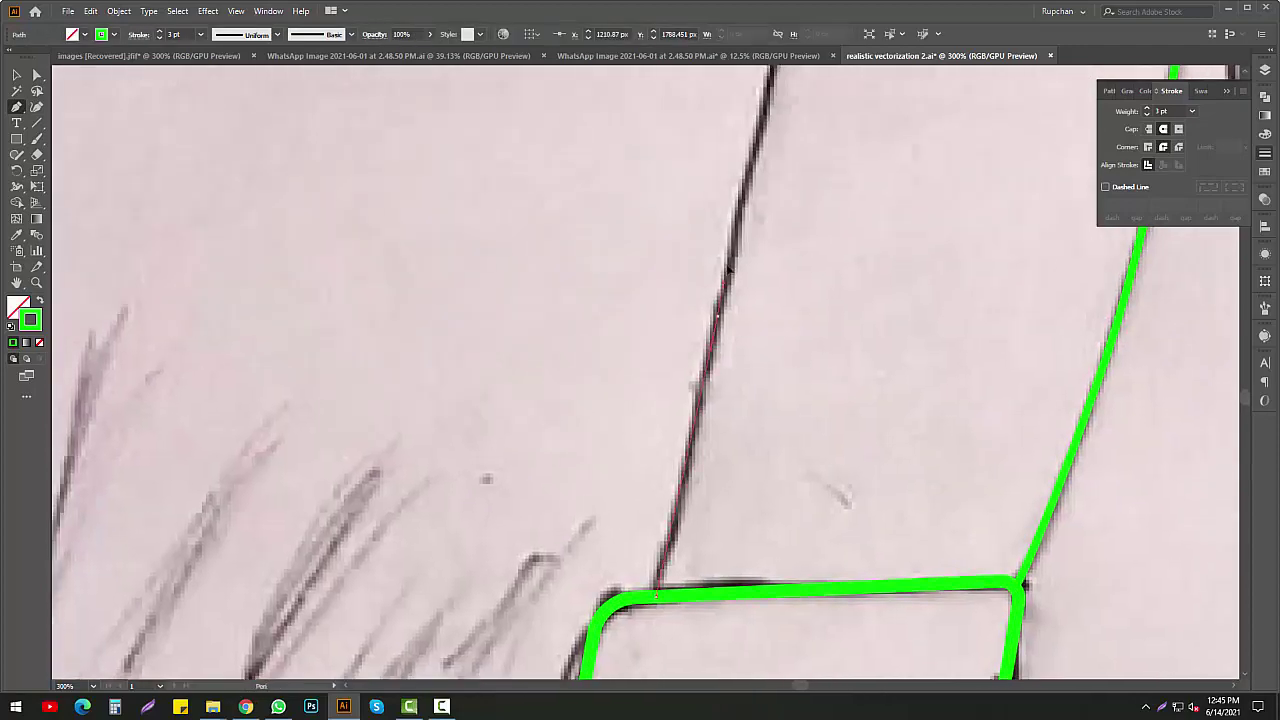
pyautogui.scroll(3, 702, 337)
pyautogui.scroll(2, 702, 337)
pyautogui.click(702, 337)
pyautogui.scroll(-3, 700, 330)
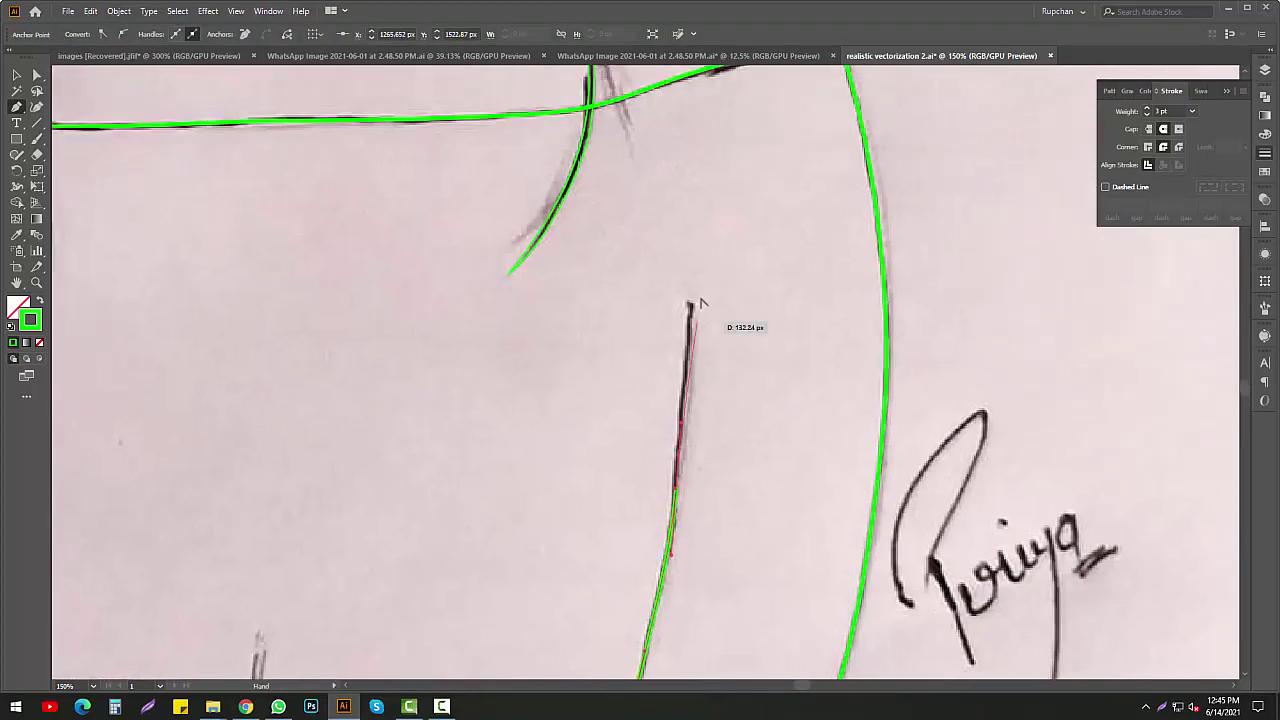
pyautogui.scroll(3, 700, 330)
pyautogui.scroll(-6, 744, 372)
# Outline the left cuff with curved anchors and close the path
pyautogui.scroll(2, 527, 467)
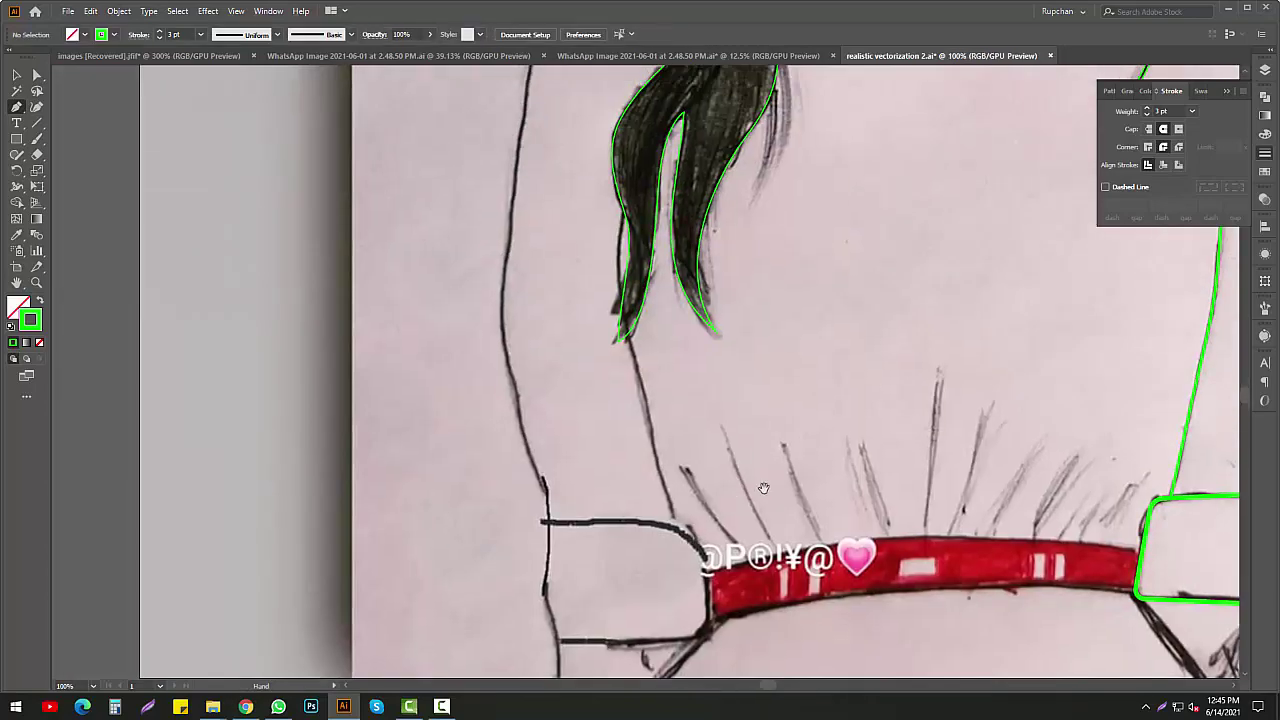
pyautogui.scroll(2, 527, 467)
pyautogui.scroll(2, 261, 445)
pyautogui.click(432, 367)
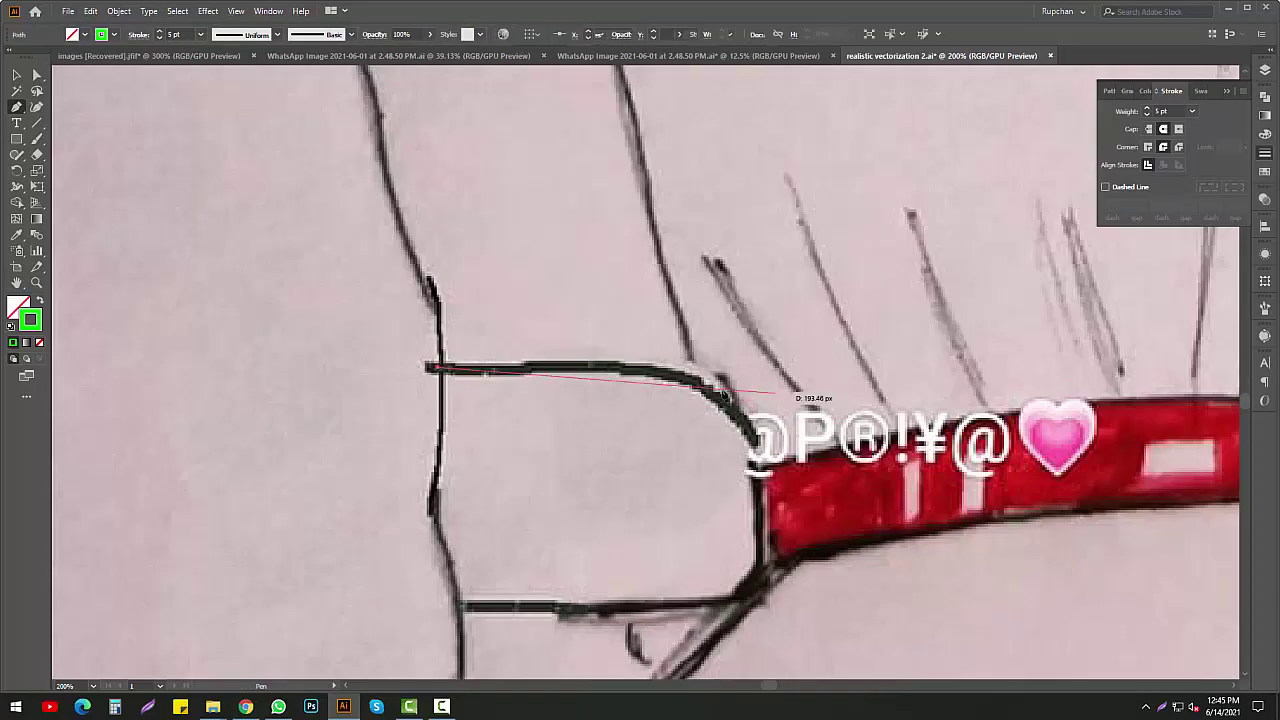
pyautogui.moveTo(680, 372); pyautogui.dragTo(752, 404)
pyautogui.scroll(-1, 748, 415)
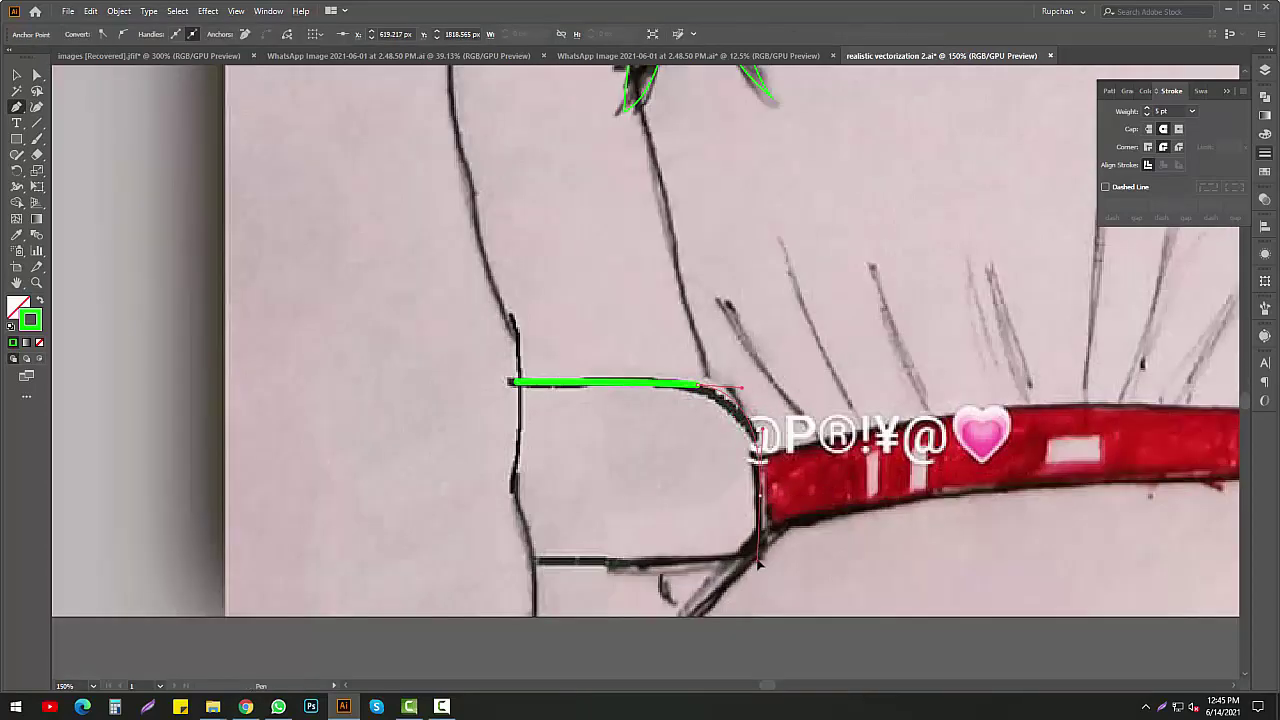
pyautogui.moveTo(758, 560); pyautogui.dragTo(685, 566)
pyautogui.moveTo(533, 558); pyautogui.dragTo(510, 485)
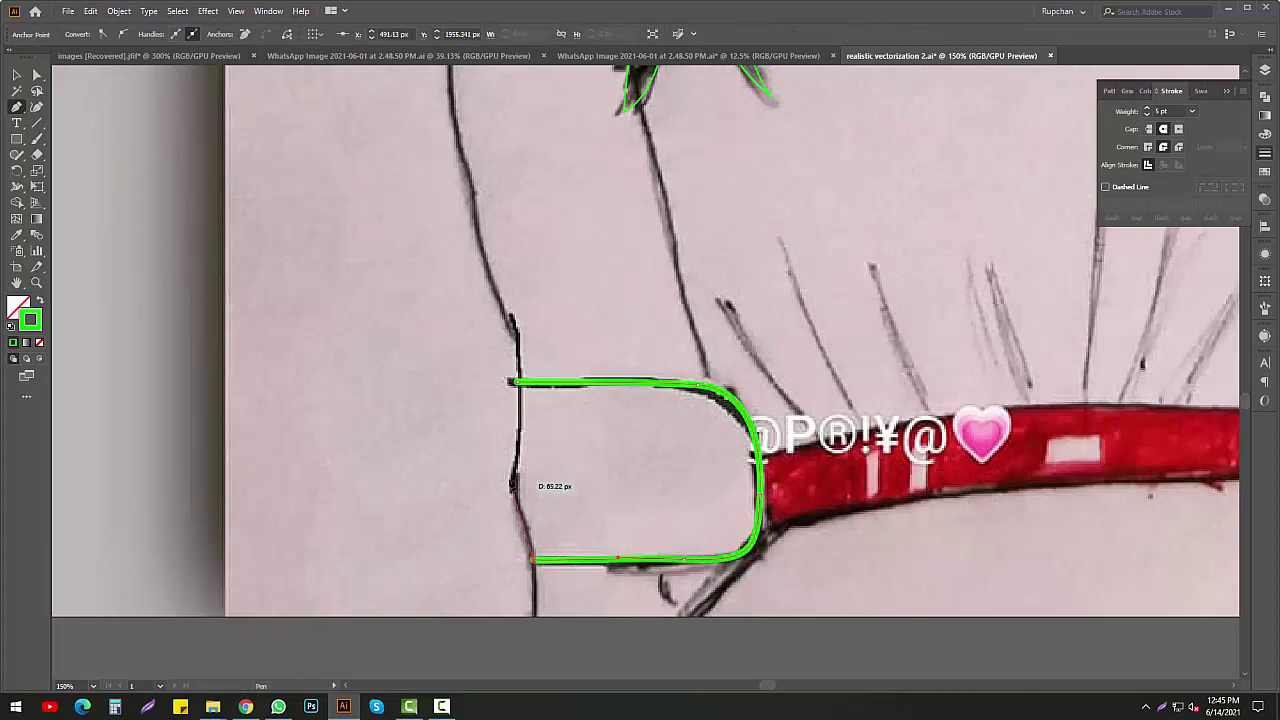
pyautogui.moveTo(519, 395); pyautogui.dragTo(577, 443)
# Start a new curved green stroke along the hair tip's edge
pyautogui.scroll(-1, 577, 443)
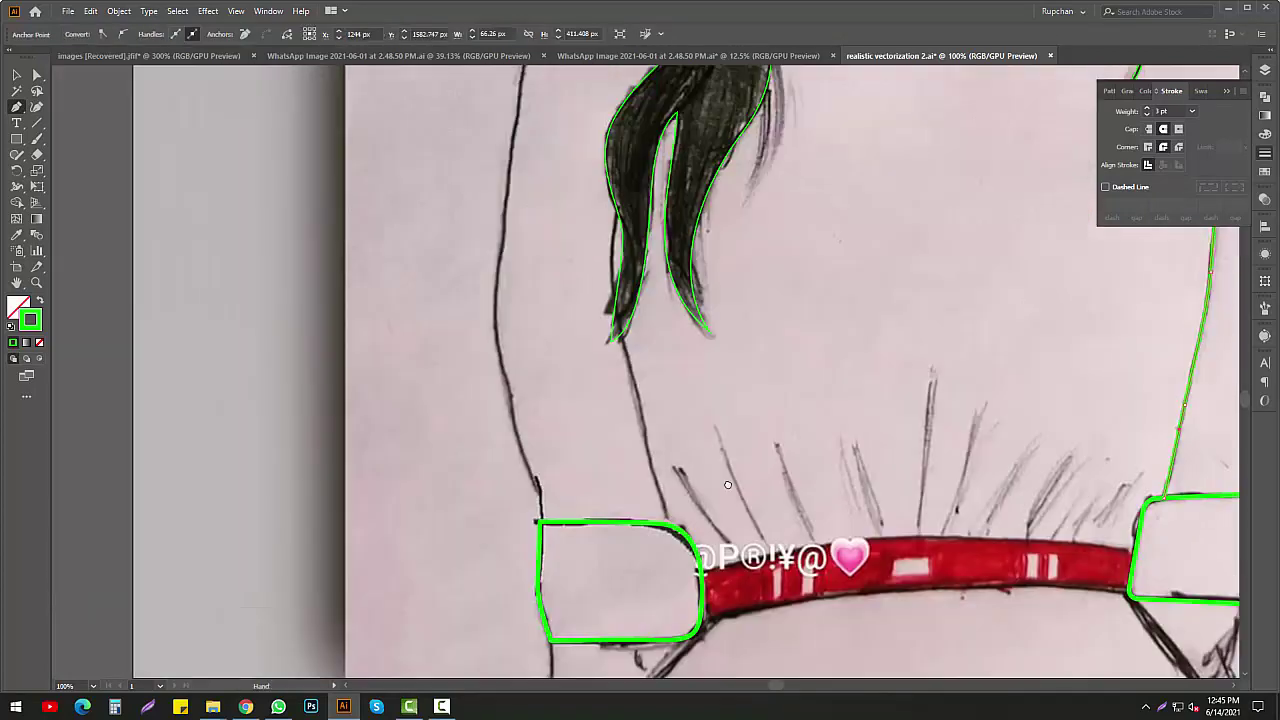
pyautogui.scroll(-2, 660, 297)
pyautogui.scroll(2, 660, 297)
pyautogui.scroll(3, 674, 402)
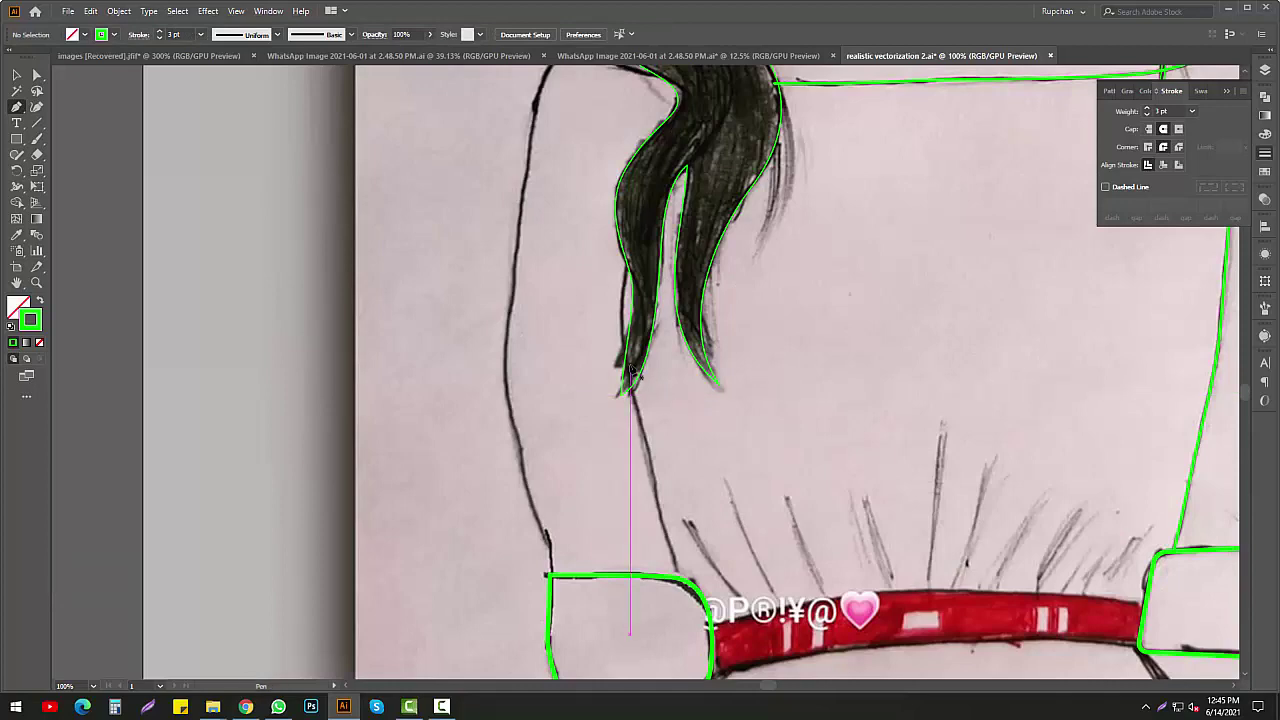
pyautogui.click(633, 256)
pyautogui.moveTo(624, 362); pyautogui.dragTo(635, 421)
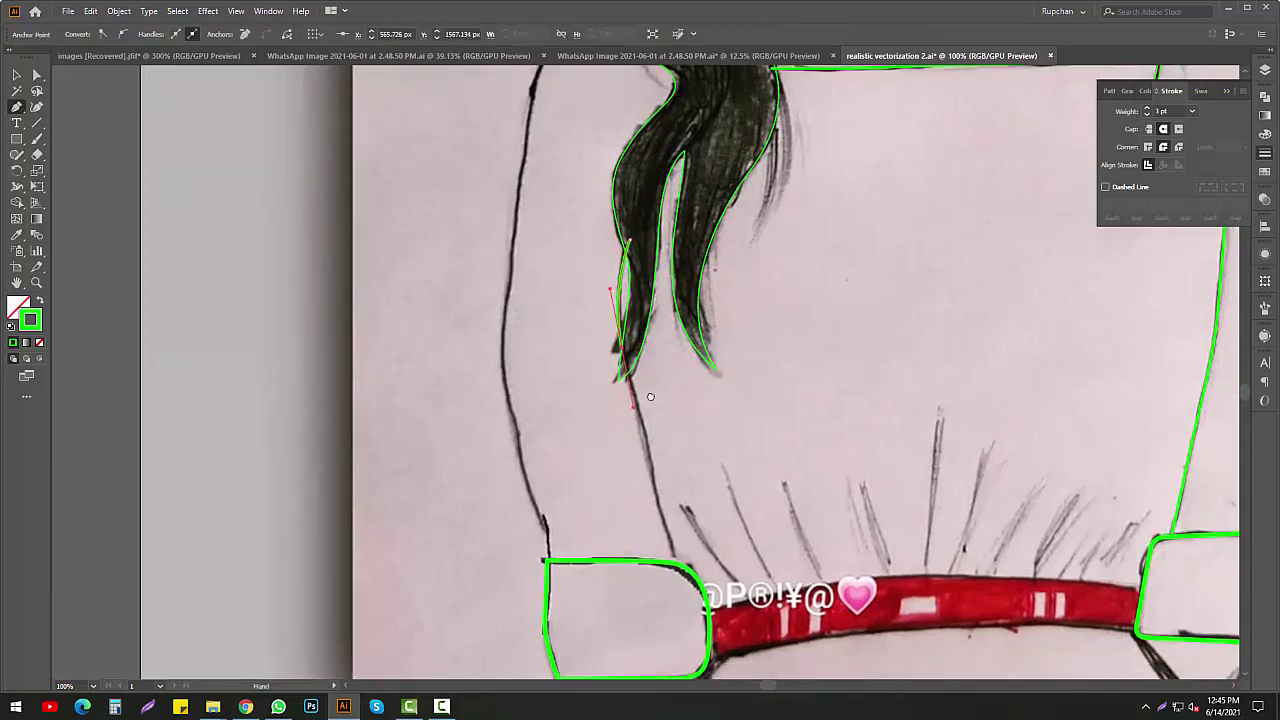
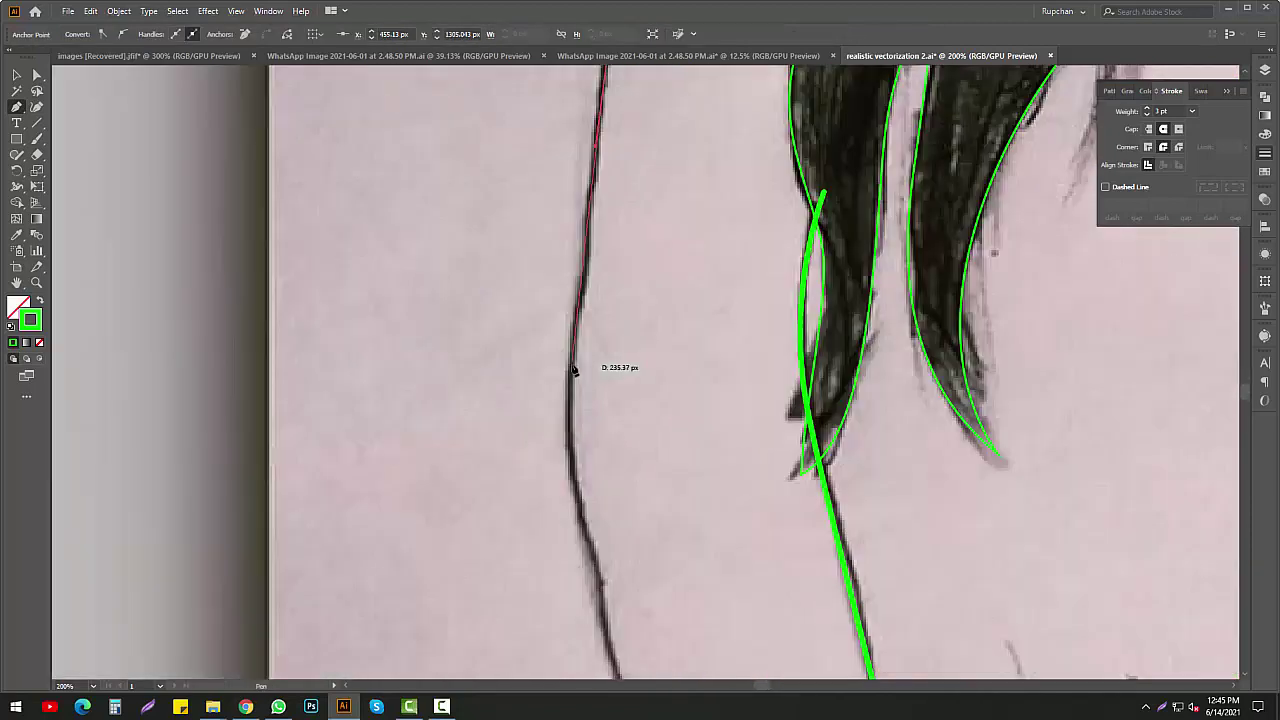
# Trace the waistband's top edge in green, starting from the left box's corner
pyautogui.moveTo(611, 604); pyautogui.dragTo(621, 434)
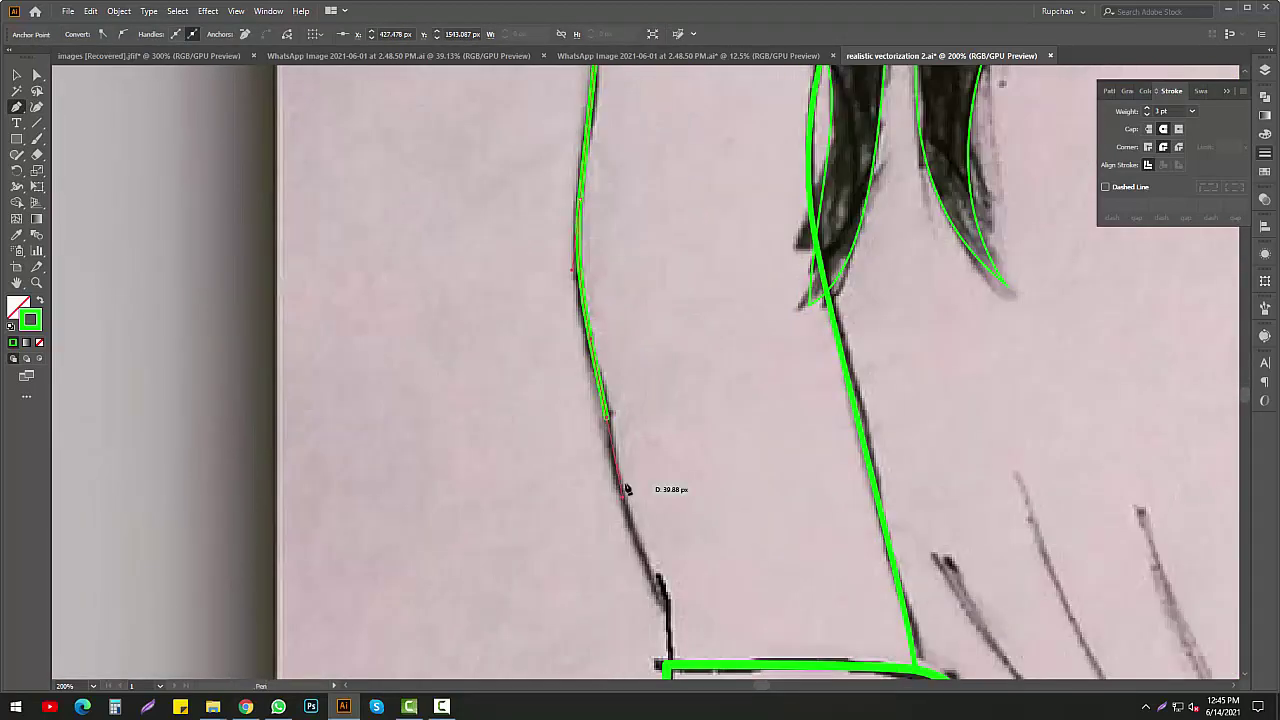
pyautogui.moveTo(626, 489); pyautogui.dragTo(548, 309)
pyautogui.scroll(-4, 590, 487)
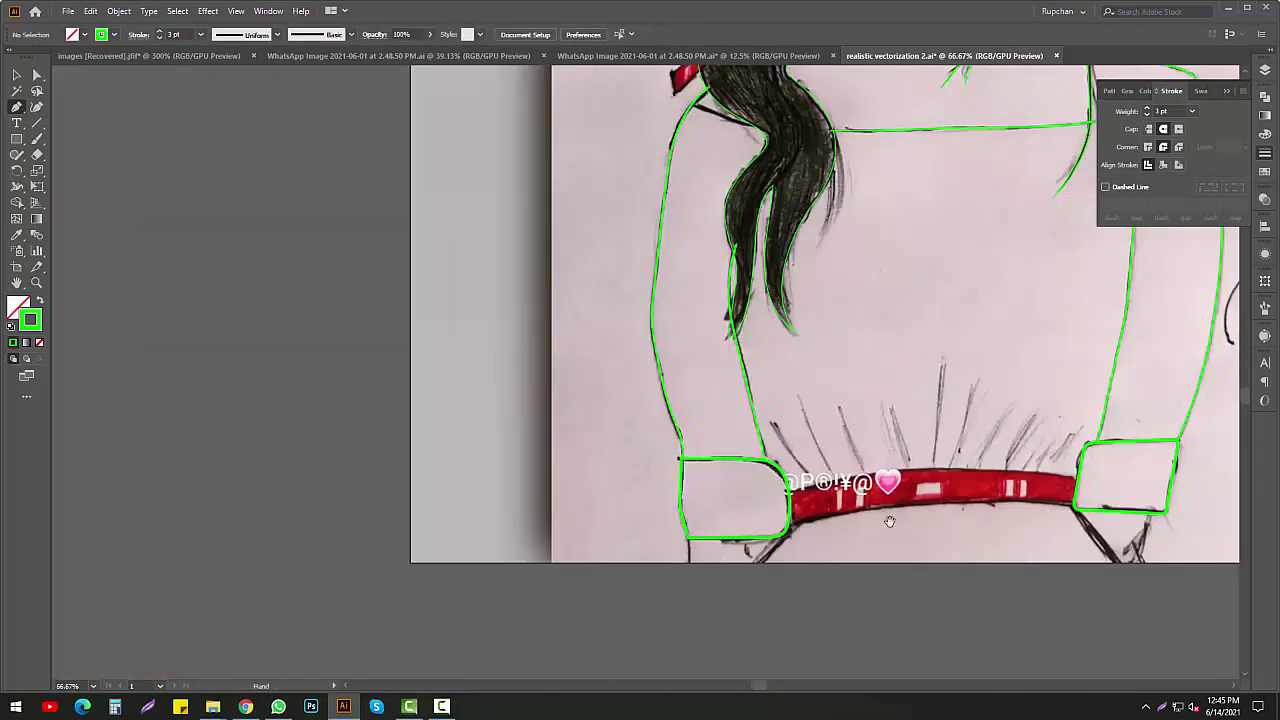
pyautogui.scroll(3, 640, 450)
pyautogui.scroll(-1, 643, 443)
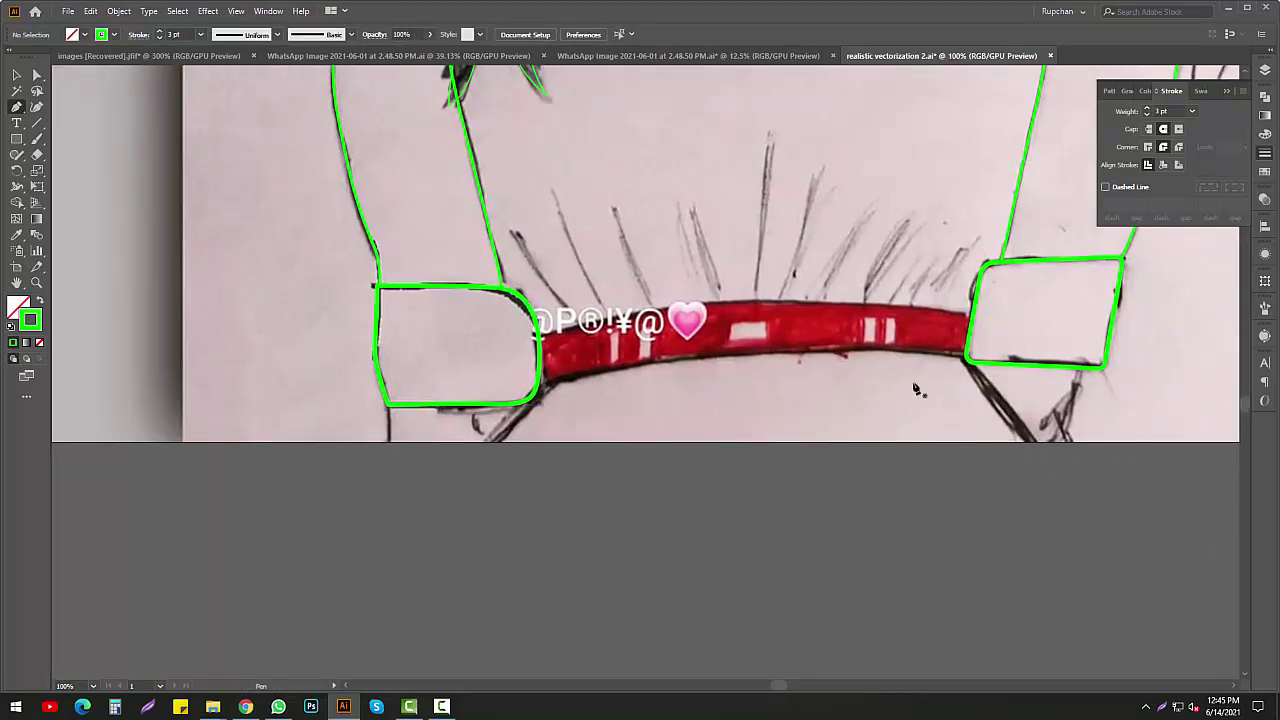
pyautogui.scroll(2, 538, 341)
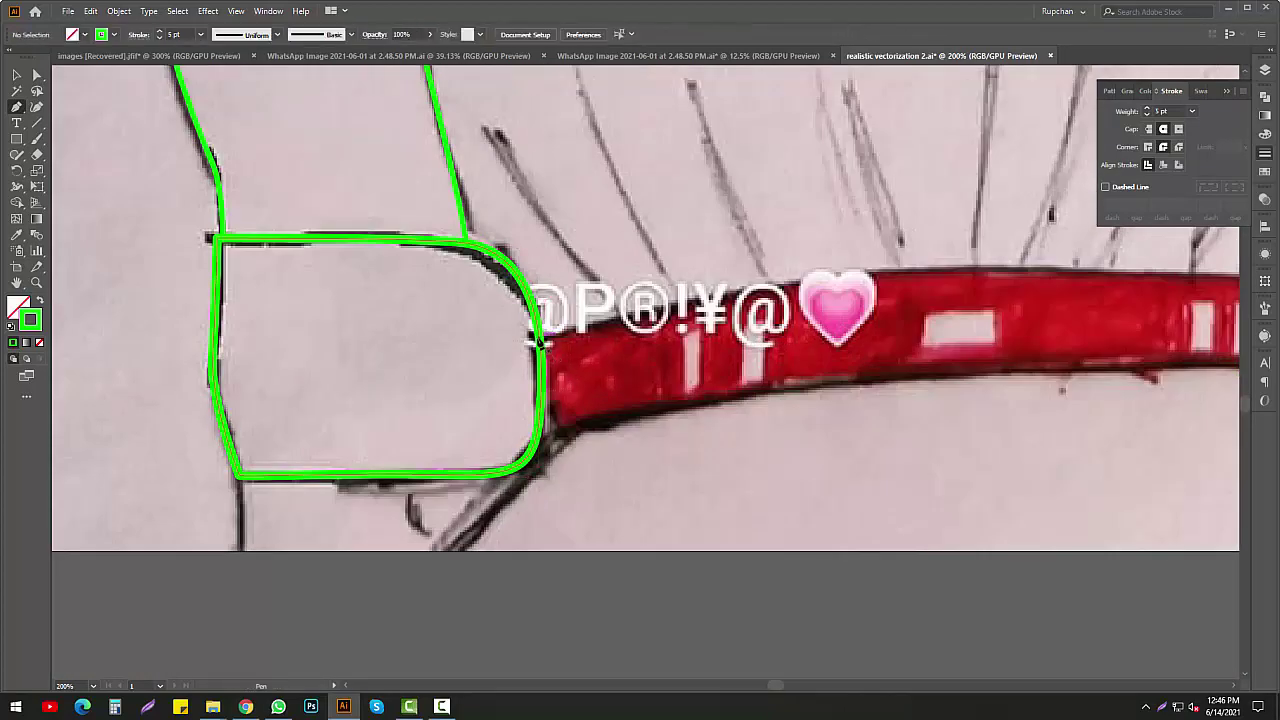
pyautogui.click(538, 341)
pyautogui.scroll(-2, 538, 341)
pyautogui.scroll(2, 770, 354)
pyautogui.moveTo(770, 354)
pyautogui.mouseDown()
pyautogui.moveTo(1149, 413)
pyautogui.moveTo(1165, 428)
pyautogui.mouseUp()
pyautogui.press('Escape')
# Draw short lines extending down below the left and right boxes
pyautogui.moveTo(676, 442); pyautogui.dragTo(431, 372)
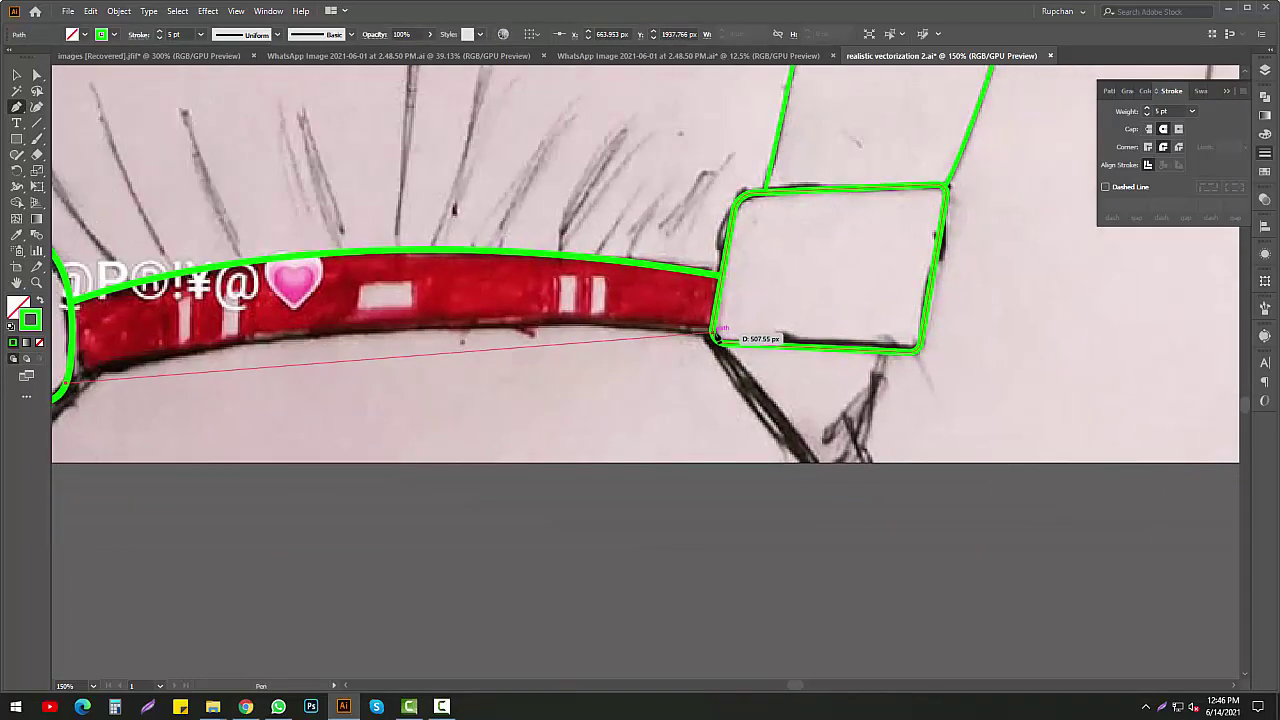
pyautogui.scroll(-2, 662, 416)
pyautogui.scroll(1, 445, 415)
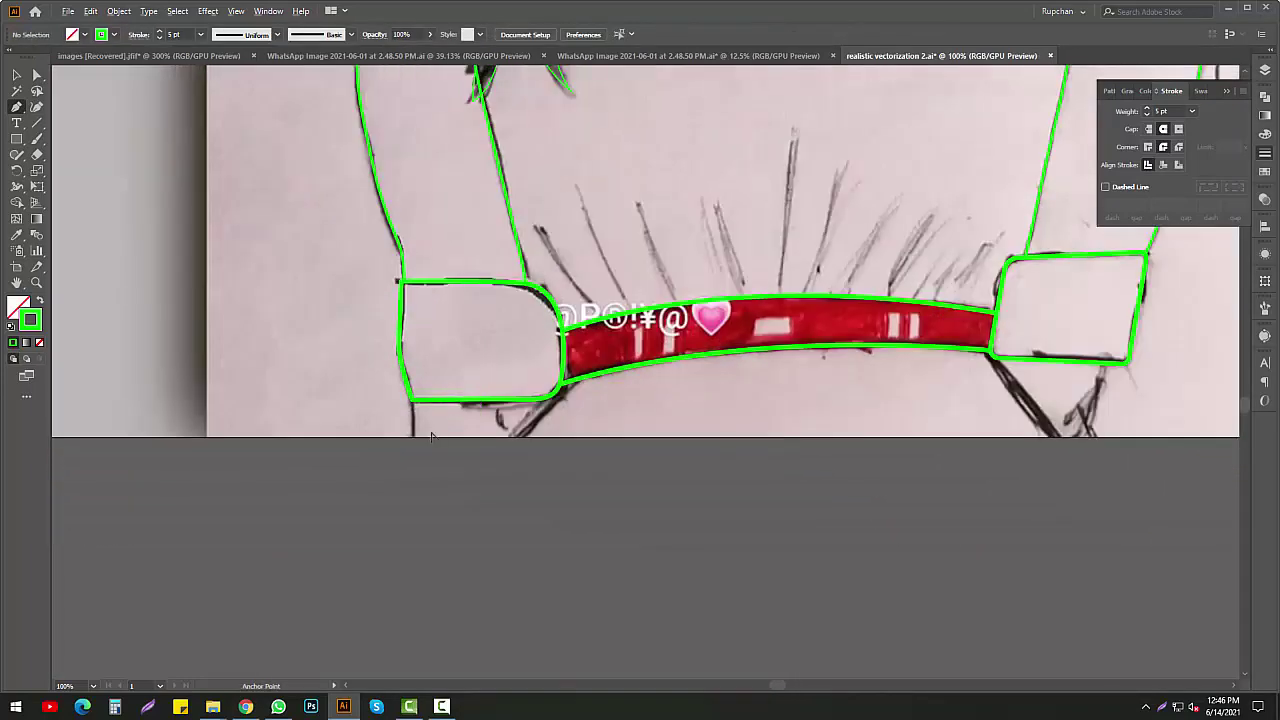
pyautogui.scroll(2, 425, 395)
pyautogui.moveTo(421, 366); pyautogui.dragTo(424, 485)
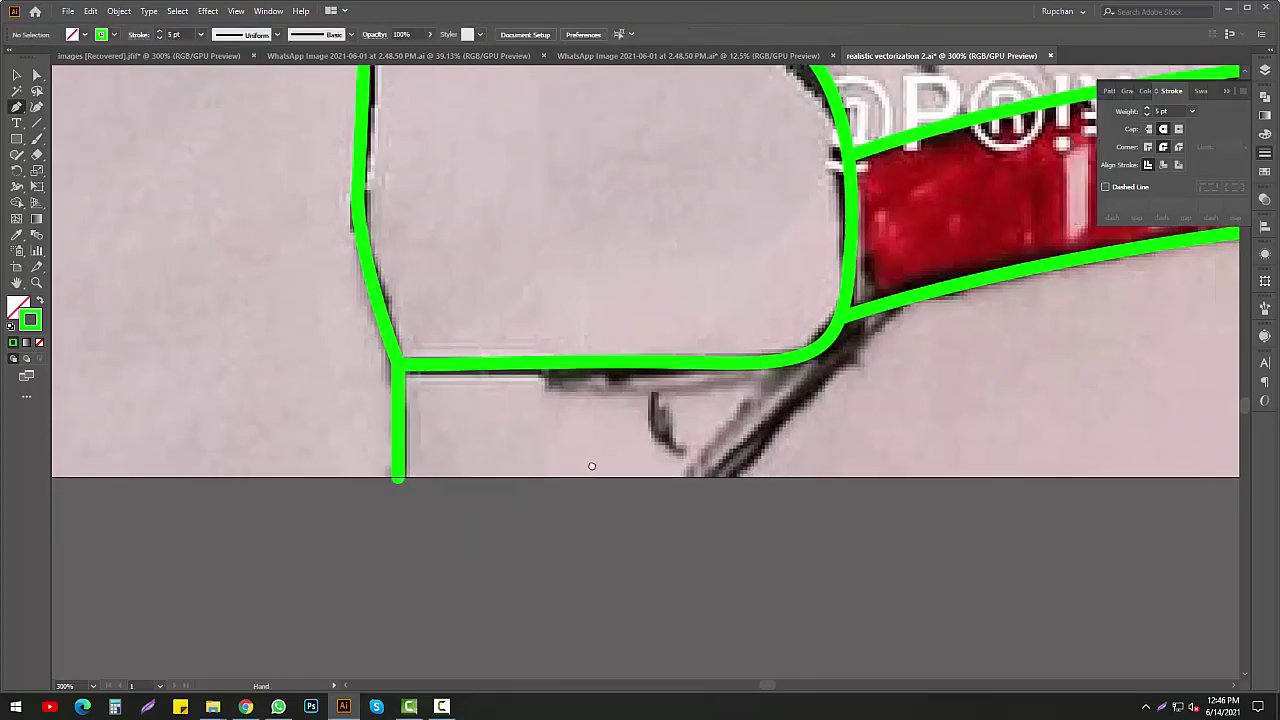
pyautogui.scroll(-1, 589, 463)
pyautogui.hscroll(5, 900, 470)
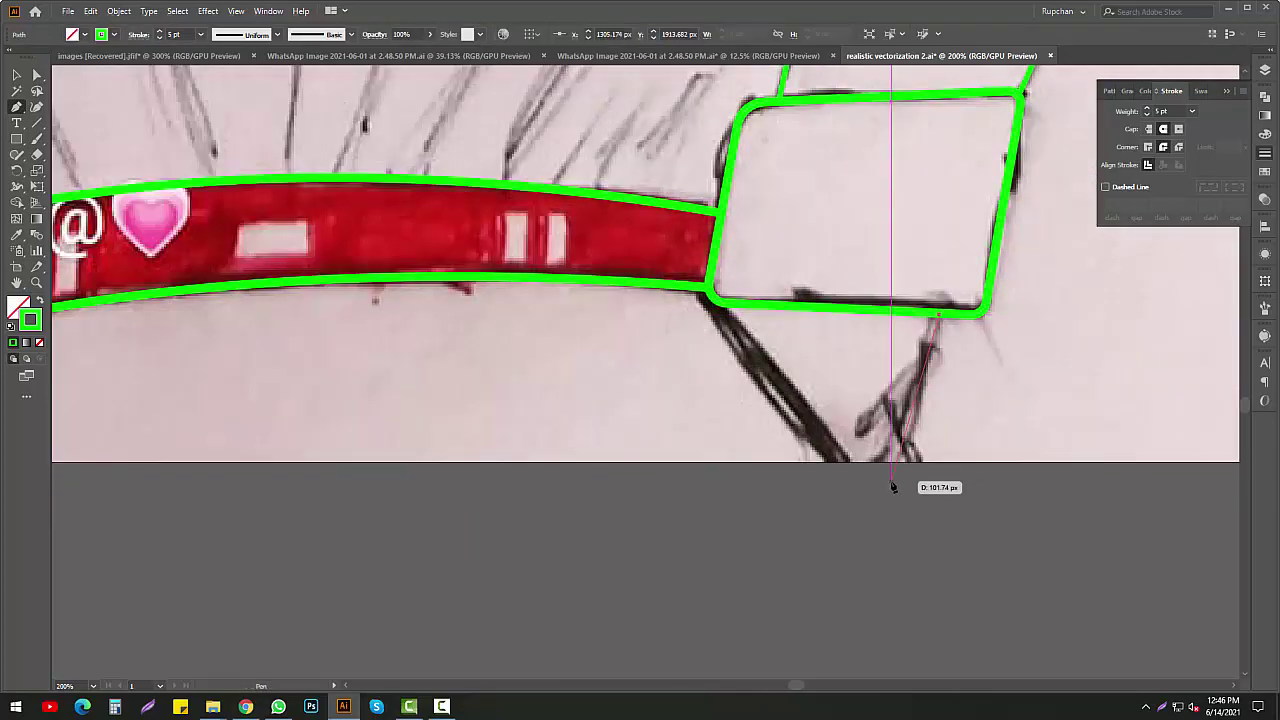
pyautogui.moveTo(903, 477); pyautogui.dragTo(905, 487)
pyautogui.scroll(-3, 916, 500)
pyautogui.scroll(3, 906, 490)
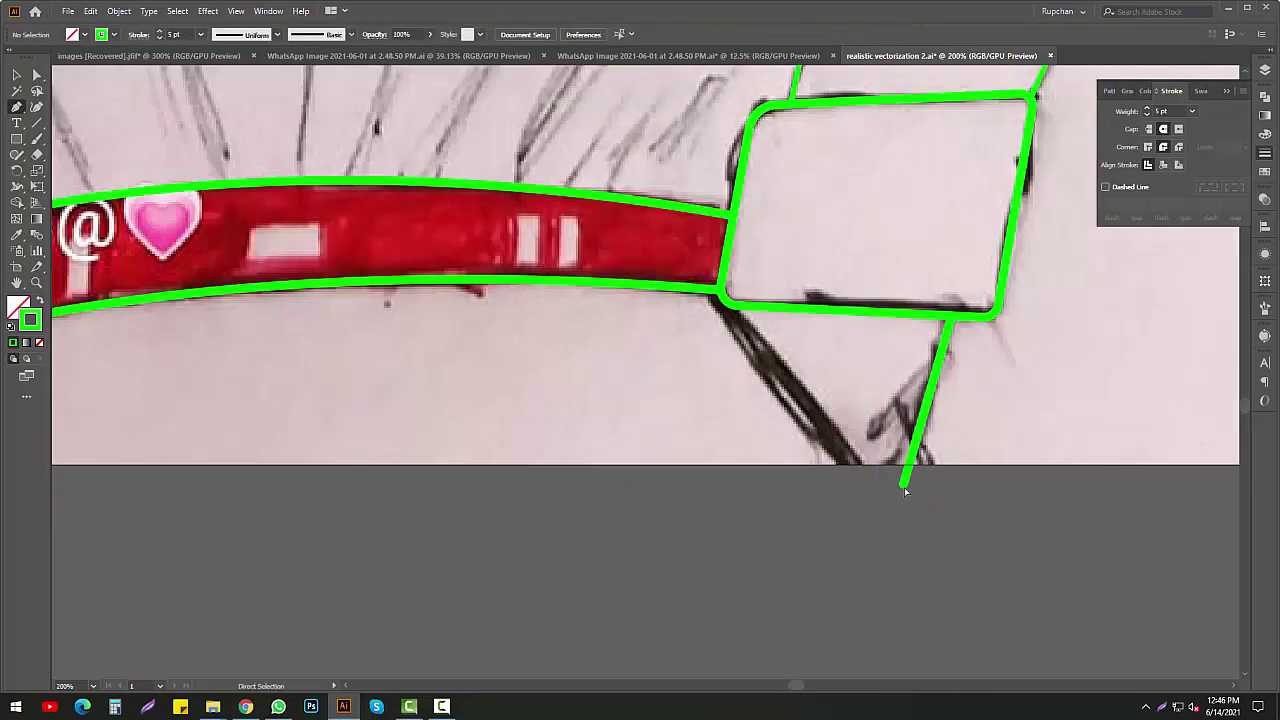
pyautogui.click(913, 463)
pyautogui.click(849, 461)
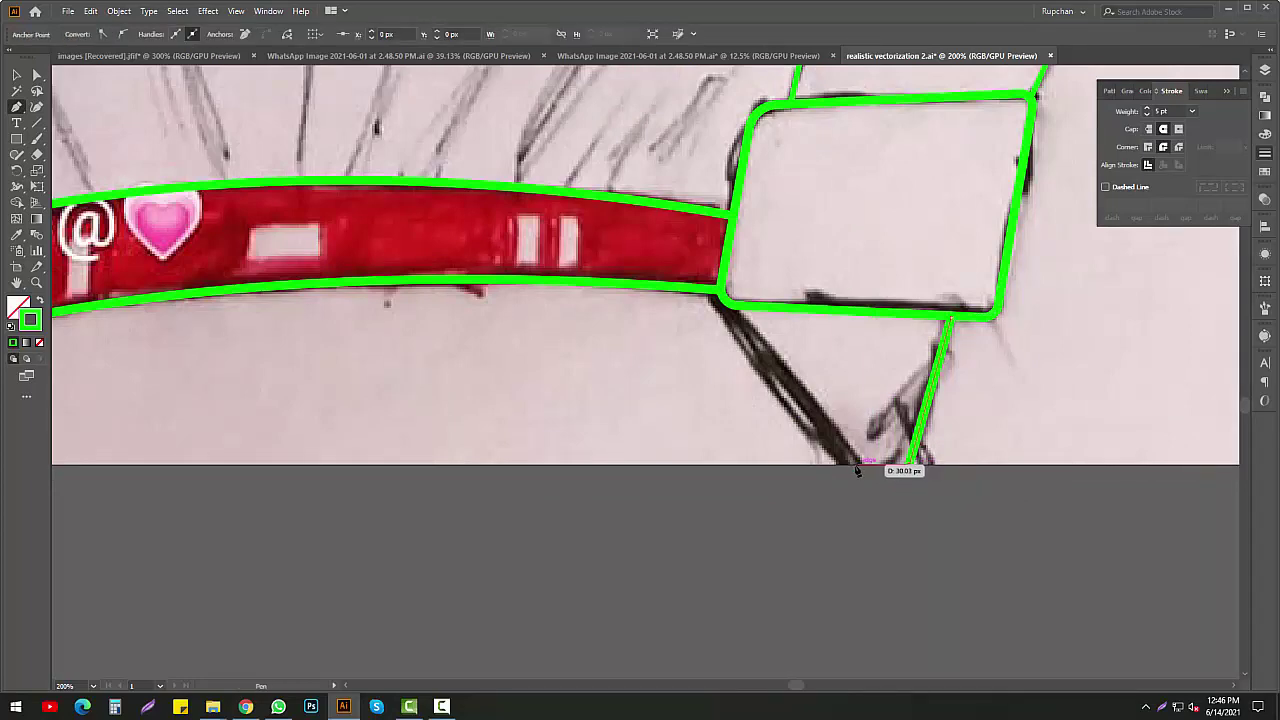
# Add an anchor at the band's lower left junction and end the path
pyautogui.scroll(-1, 833, 468)
pyautogui.hscroll(-5, 748, 338)
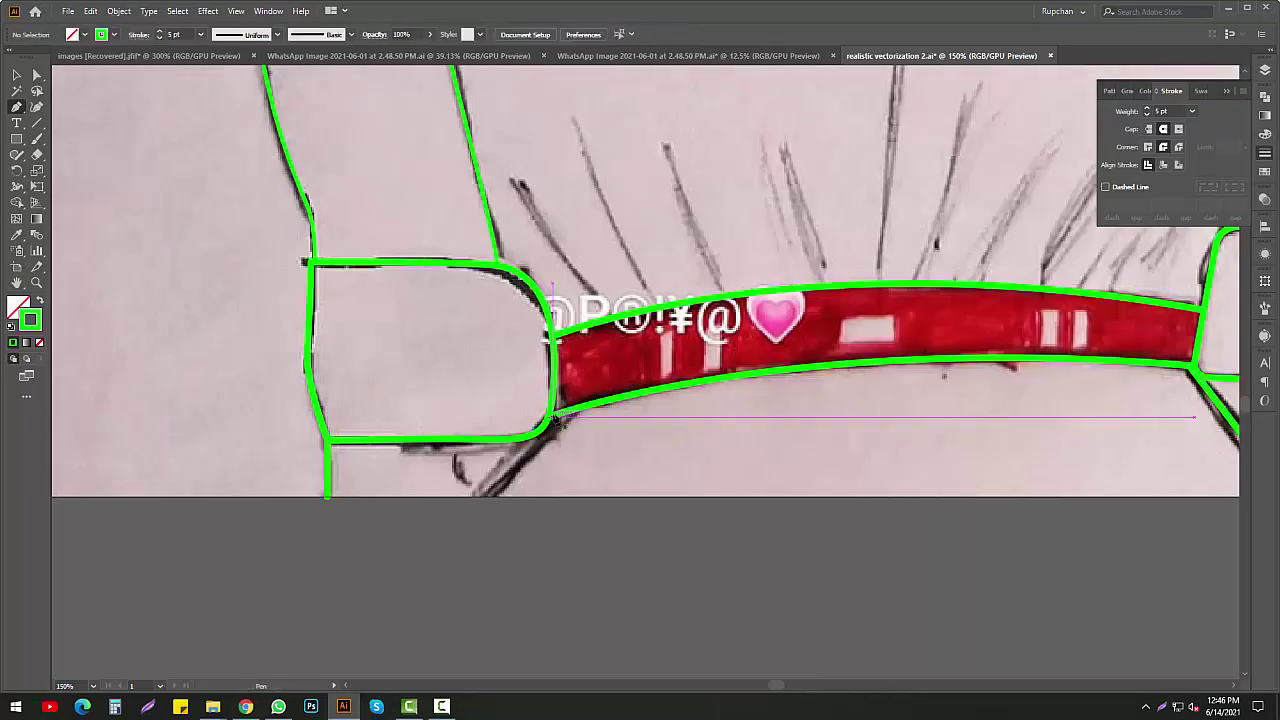
pyautogui.scroll(2, 540, 510)
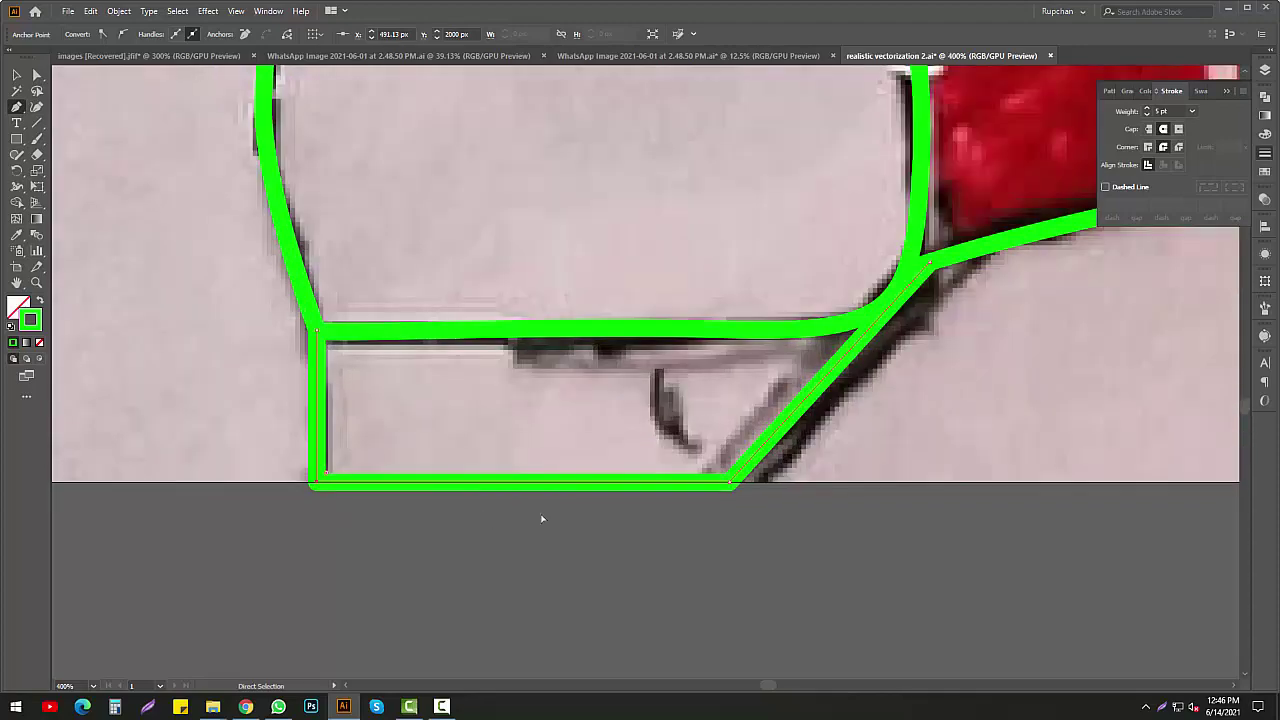
pyautogui.scroll(-5, 646, 526)
pyautogui.scroll(2, 646, 526)
pyautogui.scroll(2, 673, 443)
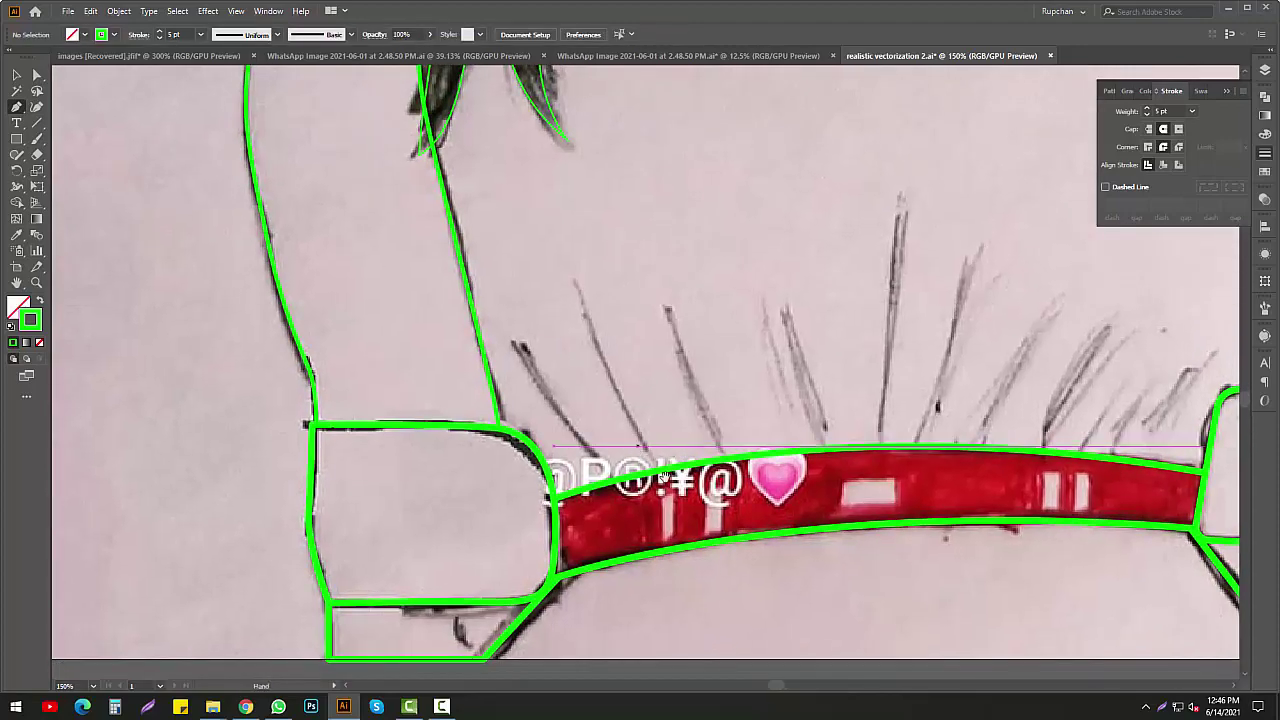
pyautogui.moveTo(673, 443); pyautogui.dragTo(595, 375)
pyautogui.scroll(3, 490, 412)
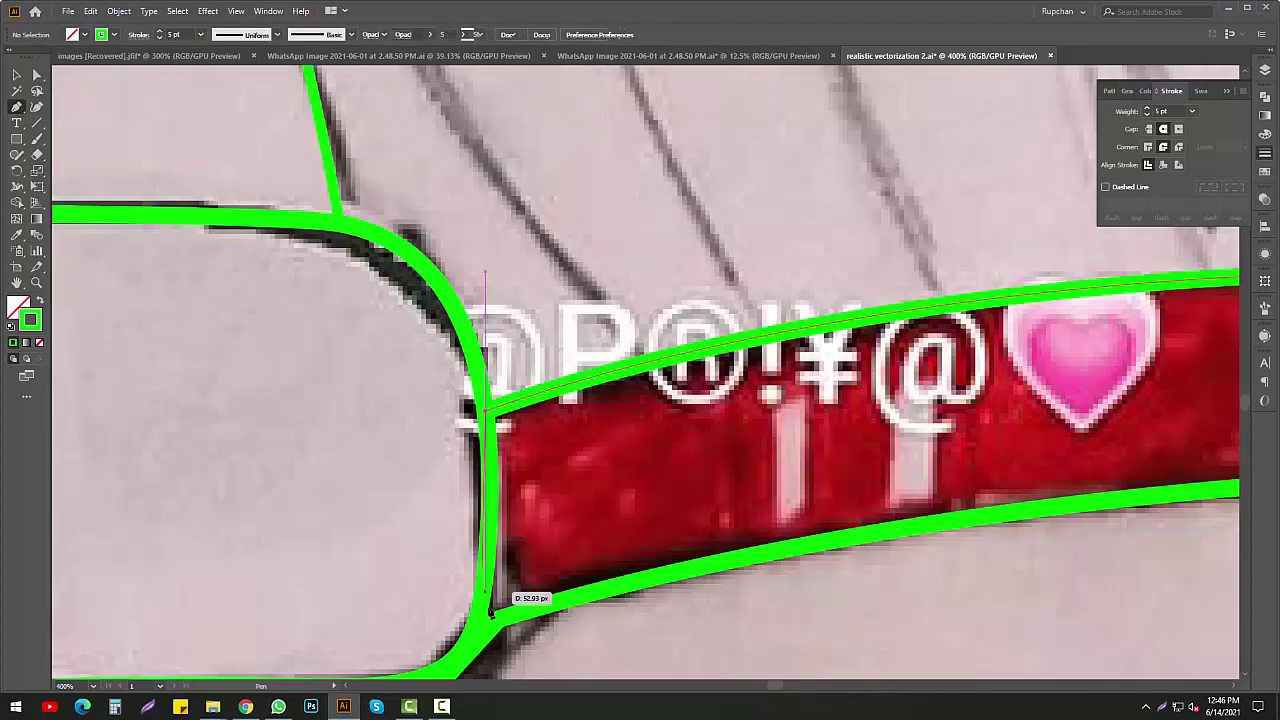
pyautogui.click(490, 606)
pyautogui.scroll(-2, 541, 555)
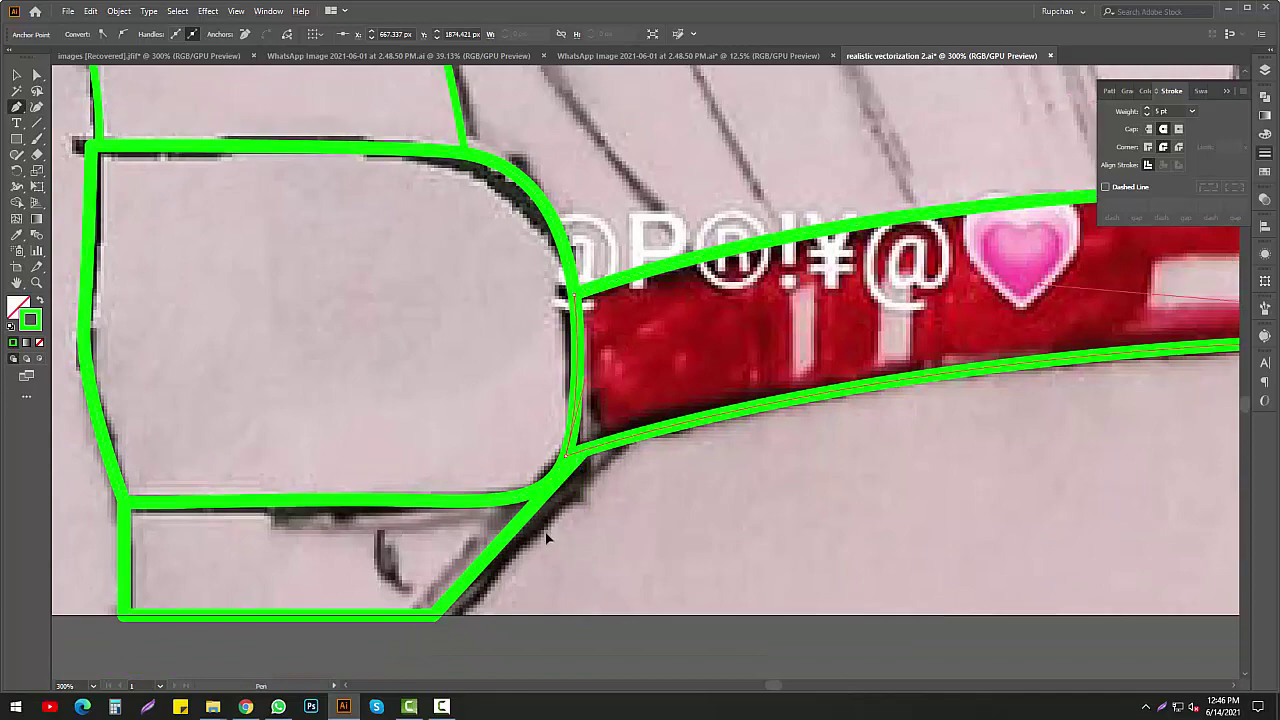
pyautogui.scroll(-3, 546, 538)
pyautogui.scroll(2, 613, 371)
pyautogui.scroll(-1, 588, 400)
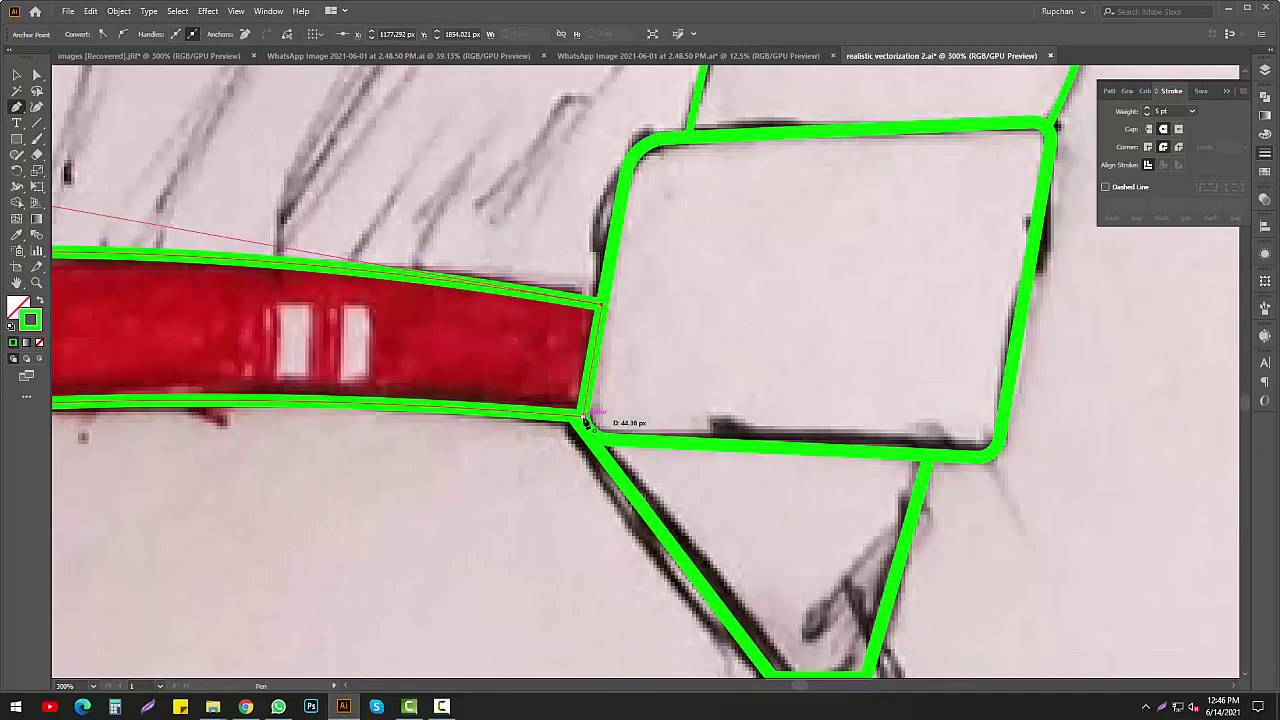
pyautogui.scroll(-2, 749, 457)
pyautogui.press('Escape')
pyautogui.scroll(-3, 735, 413)
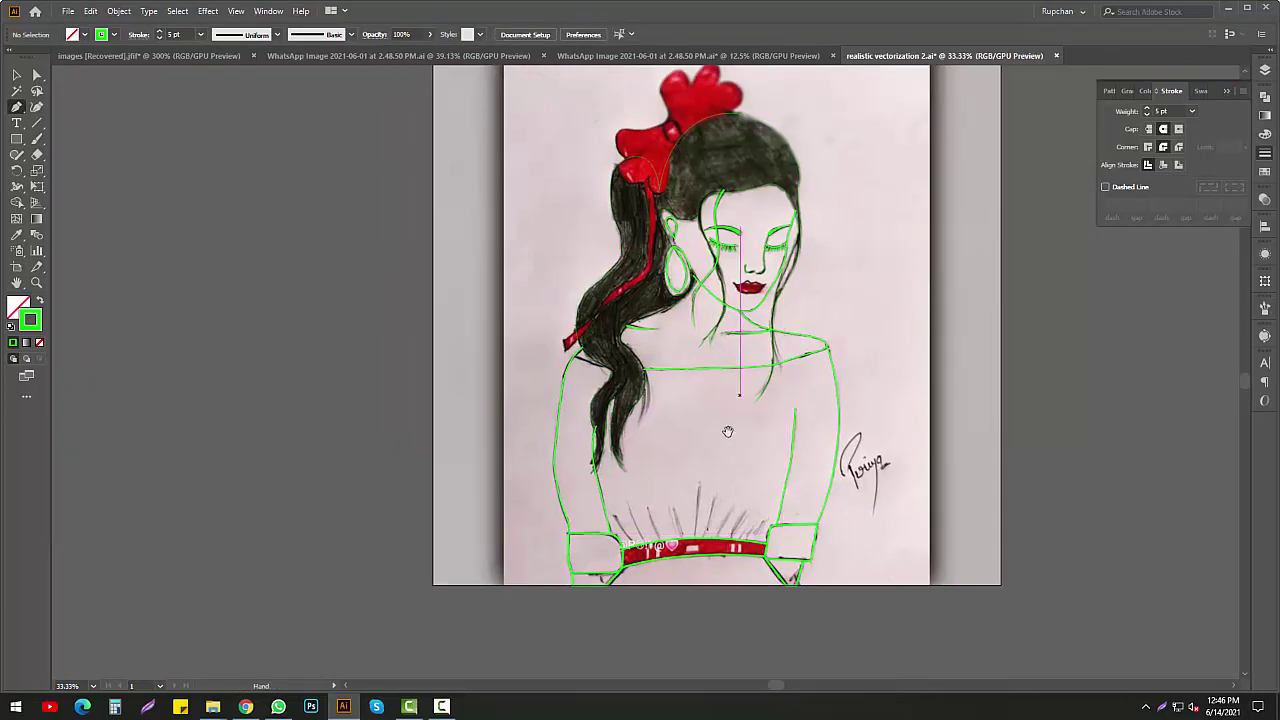
pyautogui.scroll(3, 727, 420)
pyautogui.scroll(2, 727, 420)
pyautogui.scroll(-1, 737, 420)
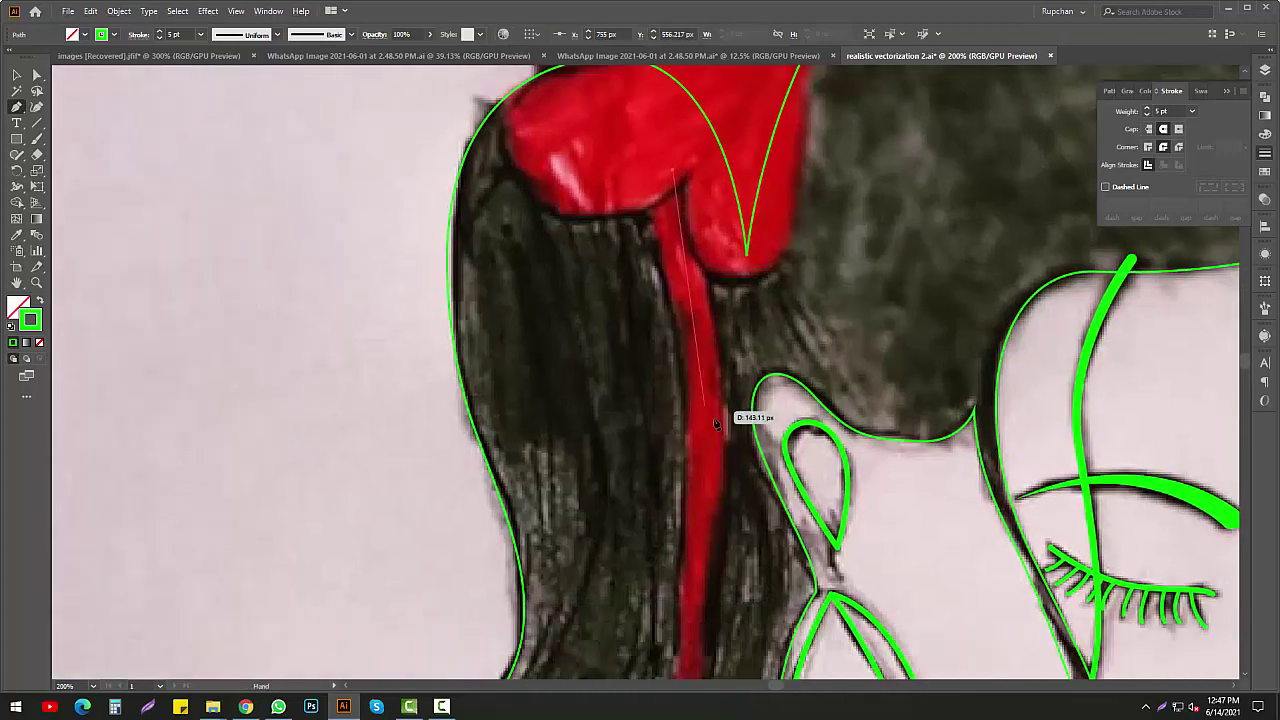
pyautogui.click(722, 322)
pyautogui.click(722, 433)
pyautogui.scroll(-5, 722, 580)
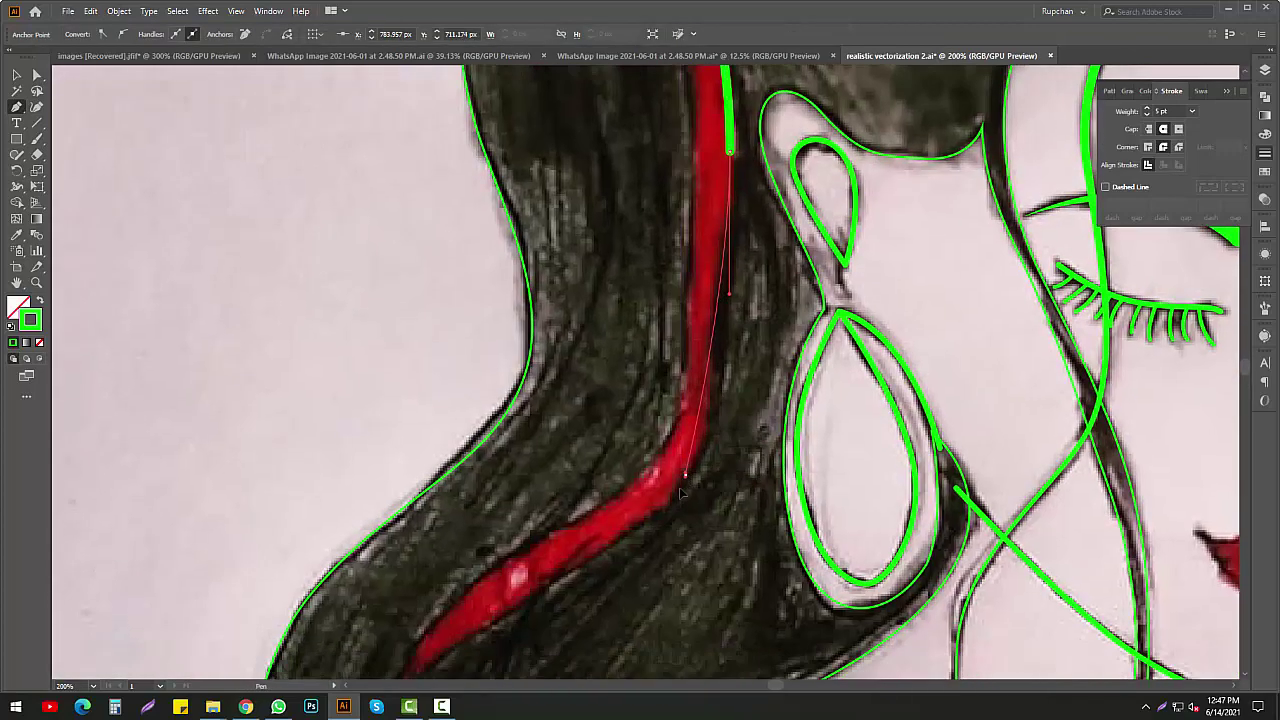
pyautogui.moveTo(686, 473); pyautogui.dragTo(660, 520)
pyautogui.click(1148, 116)
pyautogui.scroll(-3, 700, 420)
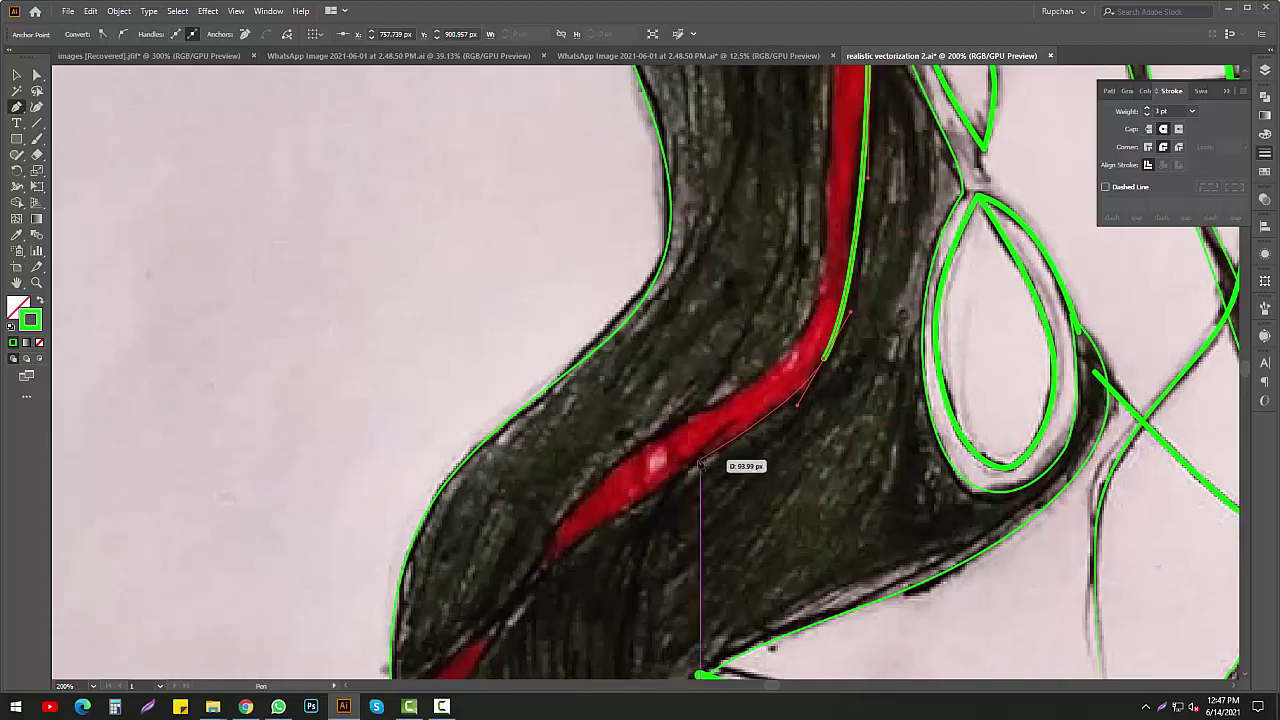
pyautogui.moveTo(713, 460)
pyautogui.mouseDown()
pyautogui.moveTo(600, 468)
pyautogui.moveTo(578, 488)
pyautogui.mouseUp()
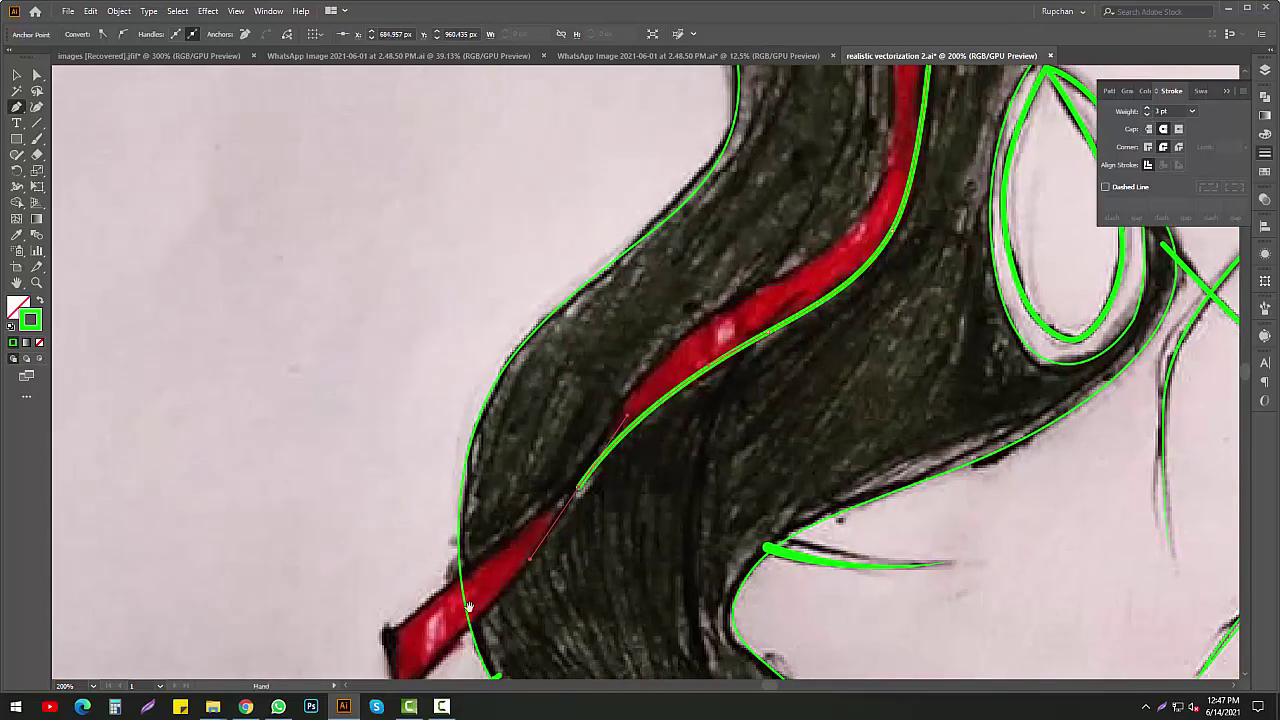
pyautogui.moveTo(469, 607); pyautogui.dragTo(572, 492)
pyautogui.click(683, 373)
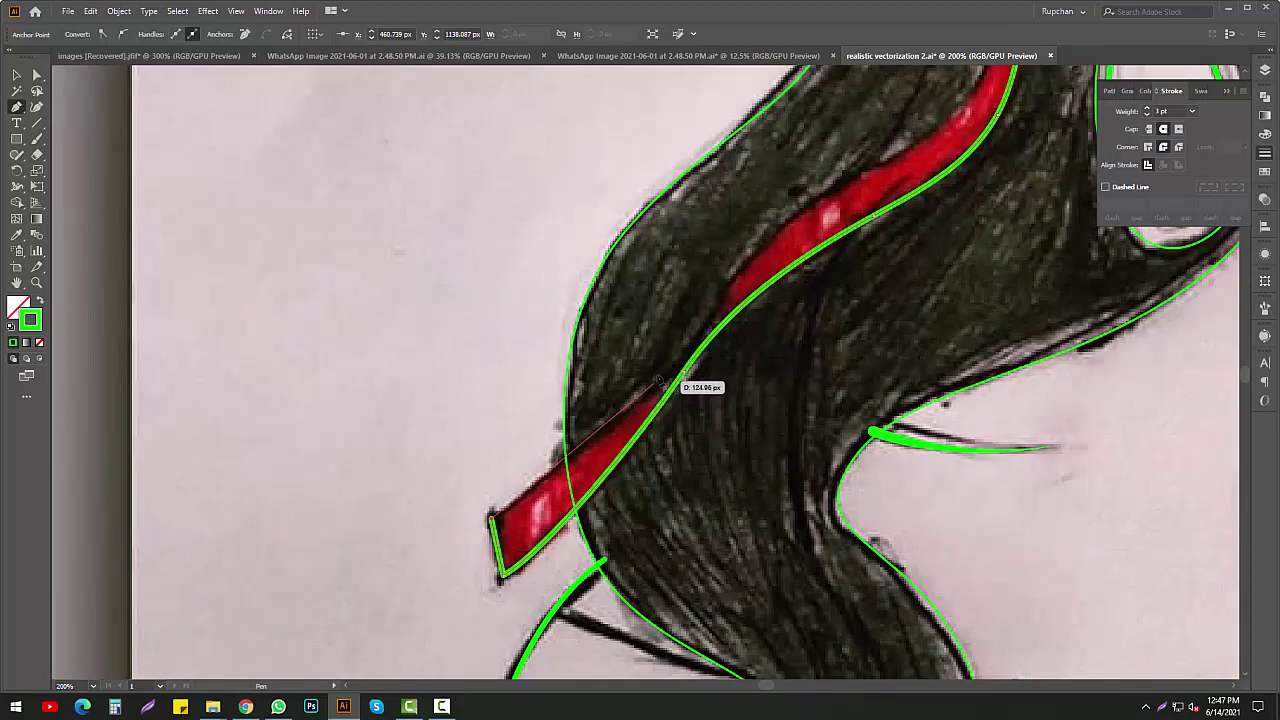
pyautogui.moveTo(690, 380); pyautogui.dragTo(582, 517)
pyautogui.moveTo(752, 323); pyautogui.dragTo(821, 282)
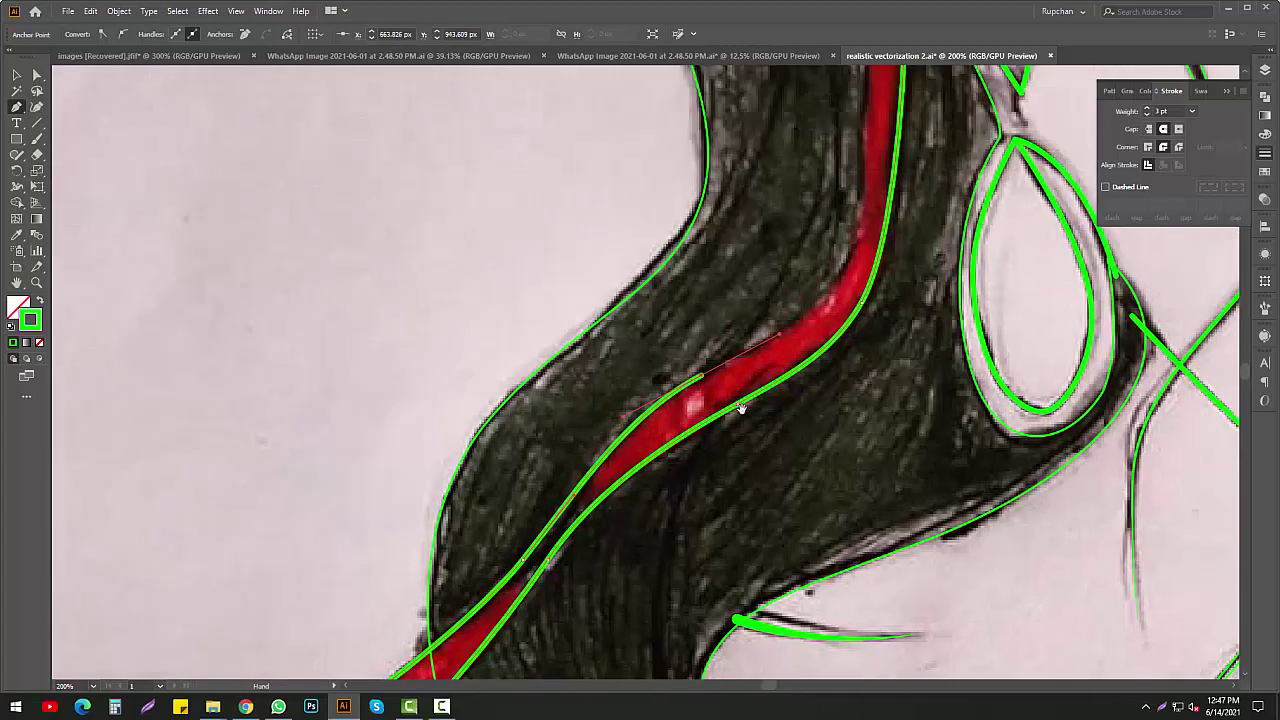
pyautogui.scroll(-2, 821, 282)
pyautogui.scroll(2, 757, 282)
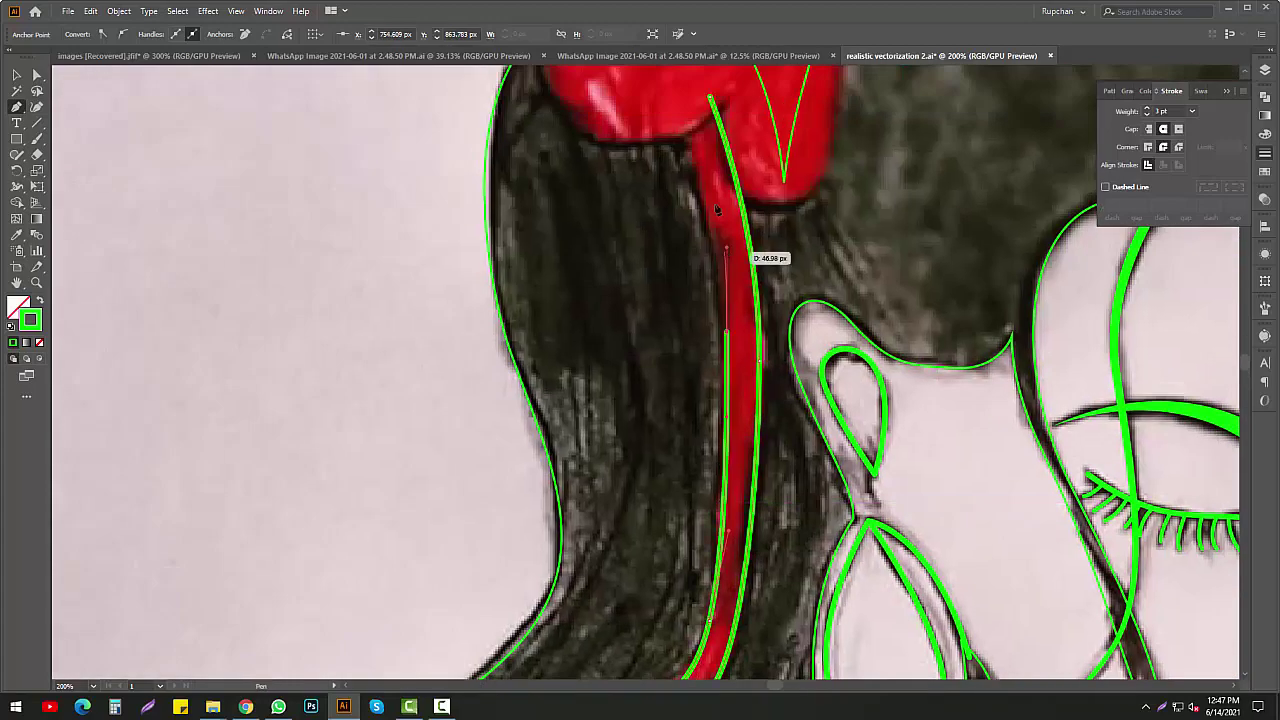
pyautogui.scroll(3, 755, 250)
pyautogui.click(730, 259)
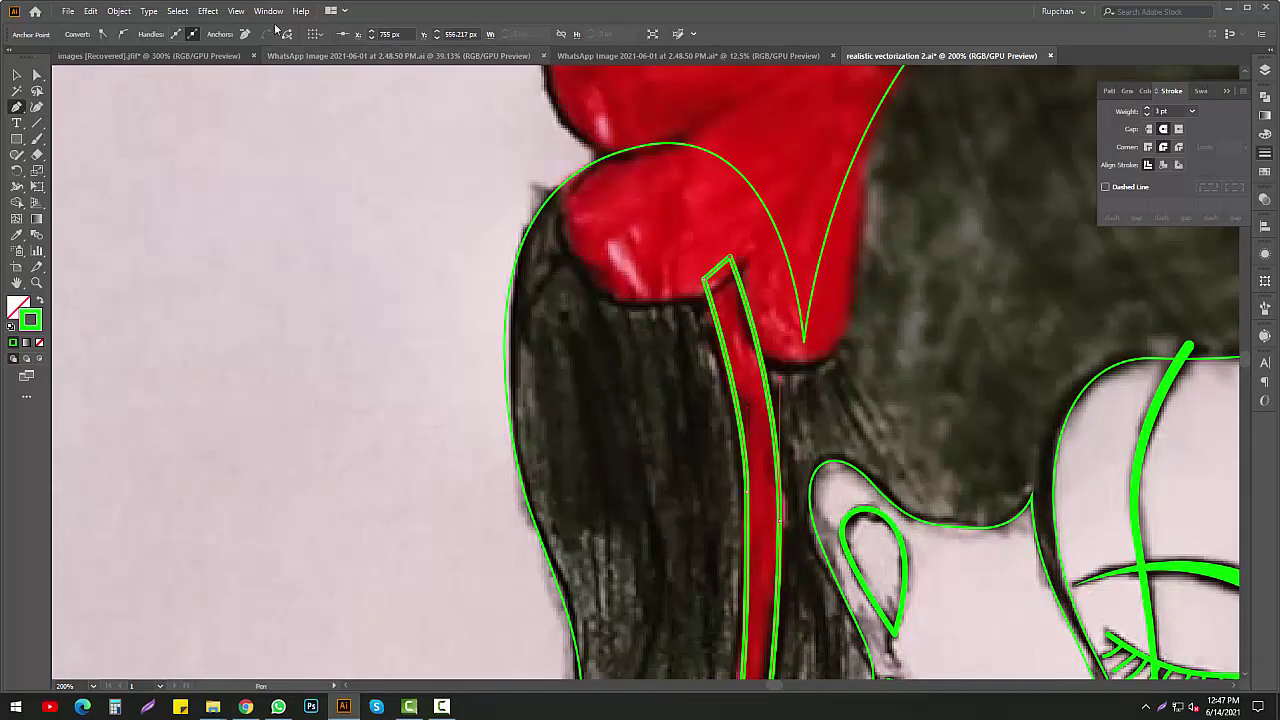
pyautogui.click(236, 11)
pyautogui.click(300, 381)
pyautogui.scroll(-5, 578, 377)
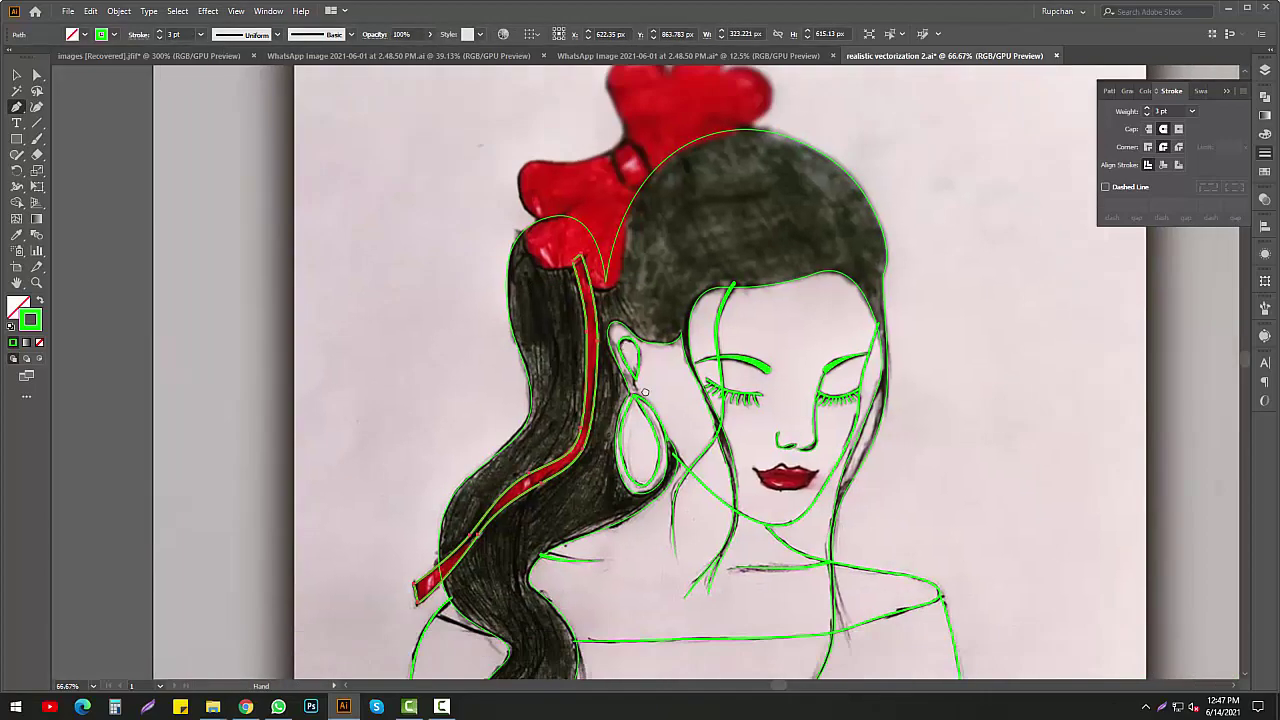
pyautogui.scroll(2, 537, 377)
pyautogui.scroll(2, 441, 262)
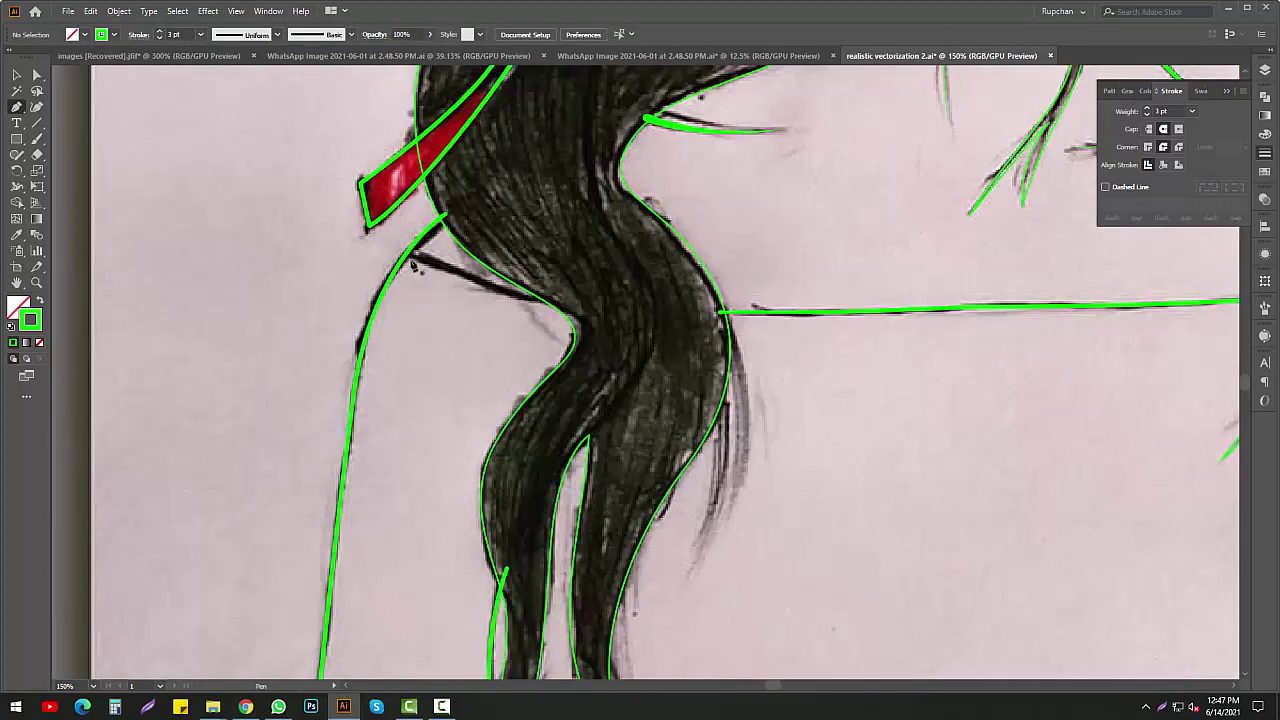
pyautogui.scroll(-4, 640, 330)
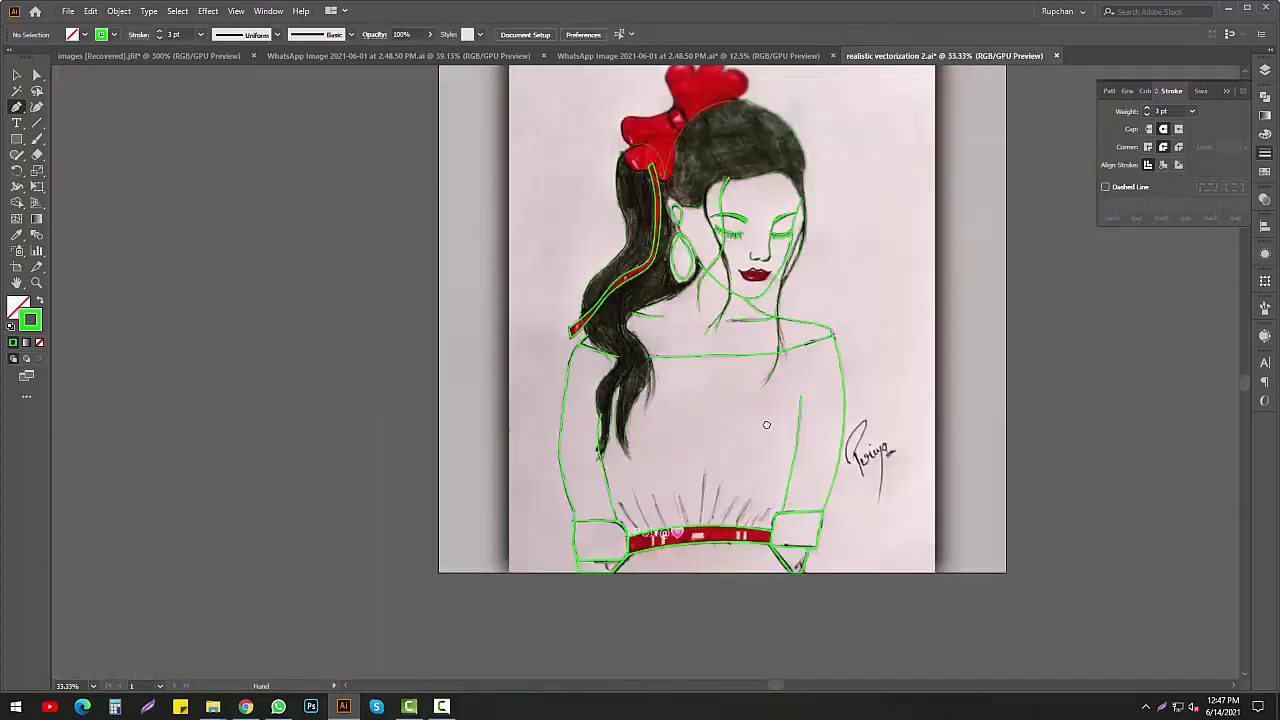
pyautogui.scroll(2, 637, 432)
# Trace the first several pencil lines rising from the waistband's top edge in green
pyautogui.scroll(3, 770, 452)
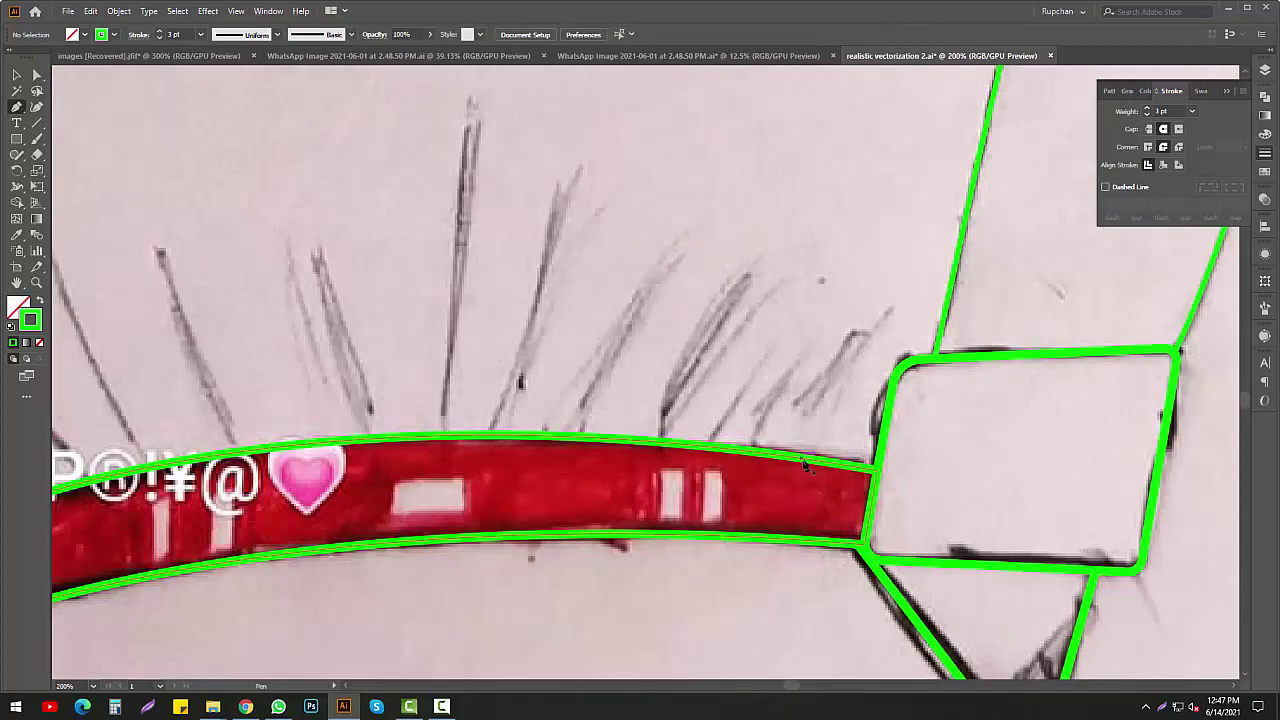
pyautogui.click(806, 457)
pyautogui.moveTo(892, 312); pyautogui.dragTo(949, 271)
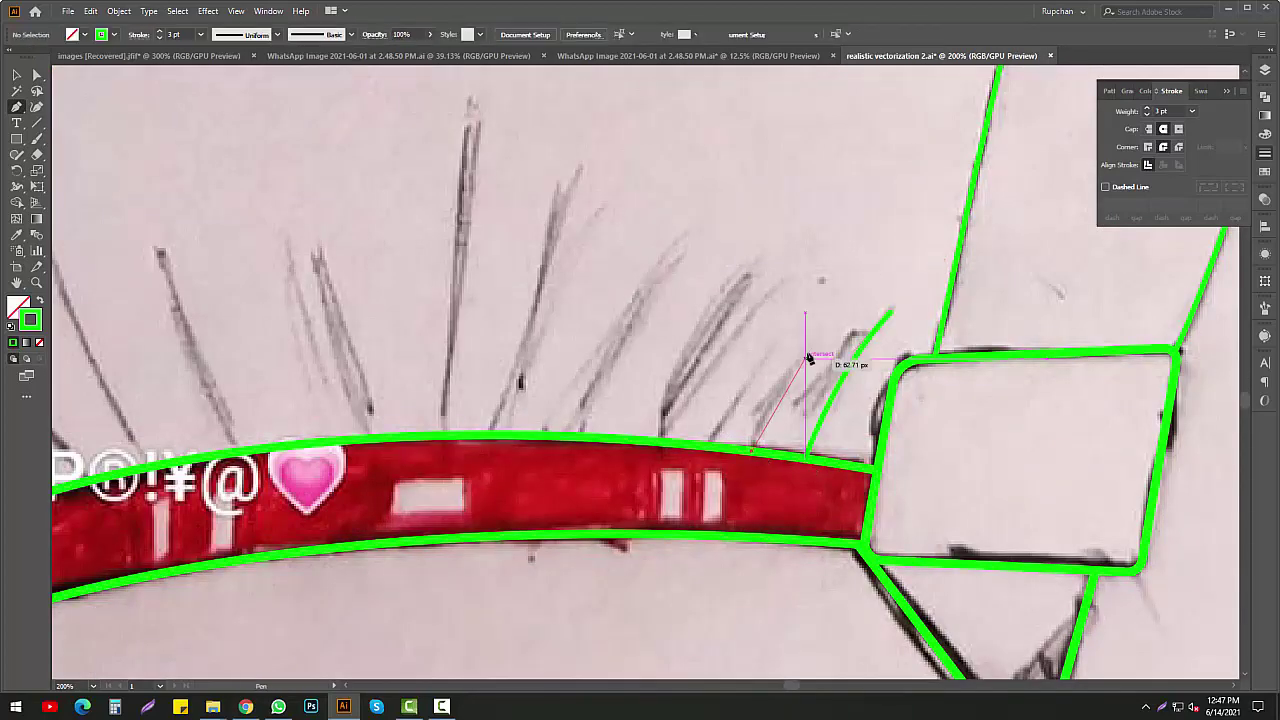
pyautogui.moveTo(812, 342)
pyautogui.mouseDown()
pyautogui.moveTo(830, 322)
pyautogui.moveTo(802, 308)
pyautogui.moveTo(785, 250)
pyautogui.mouseUp()
pyautogui.click(712, 440)
pyautogui.click(660, 440)
pyautogui.scroll(1, 760, 290)
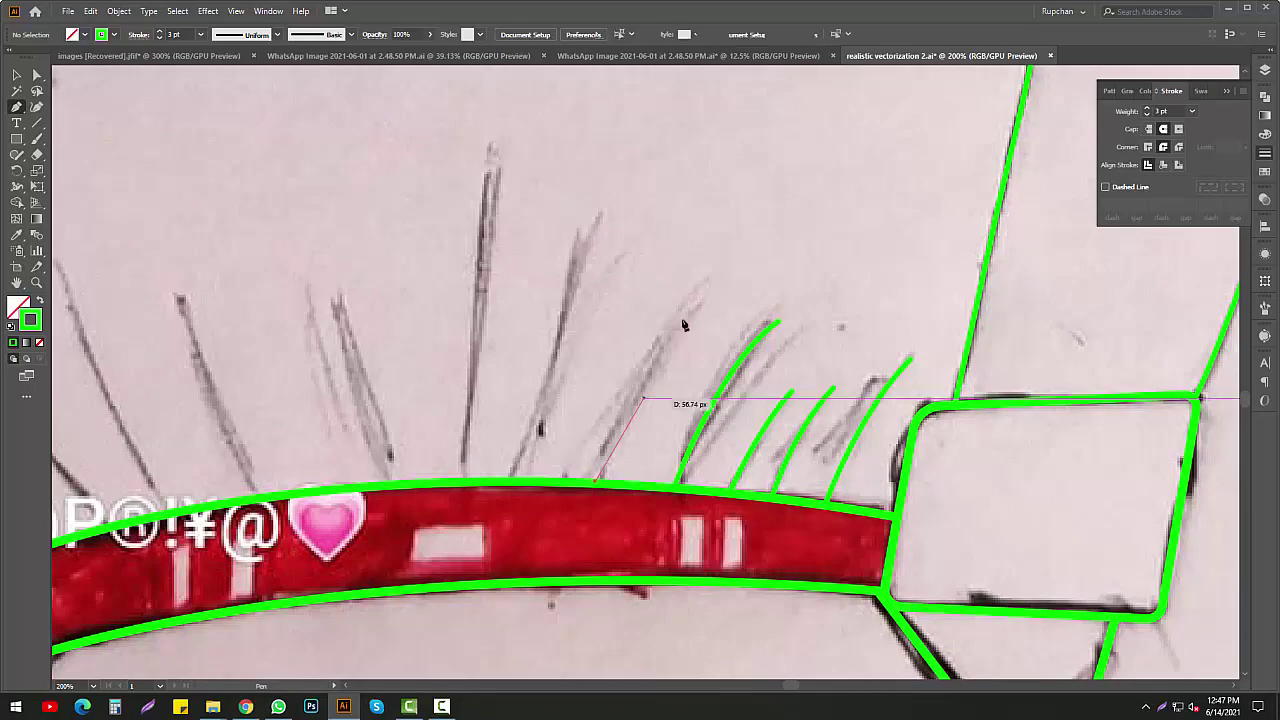
pyautogui.moveTo(708, 280); pyautogui.dragTo(760, 250)
pyautogui.scroll(1, 600, 430)
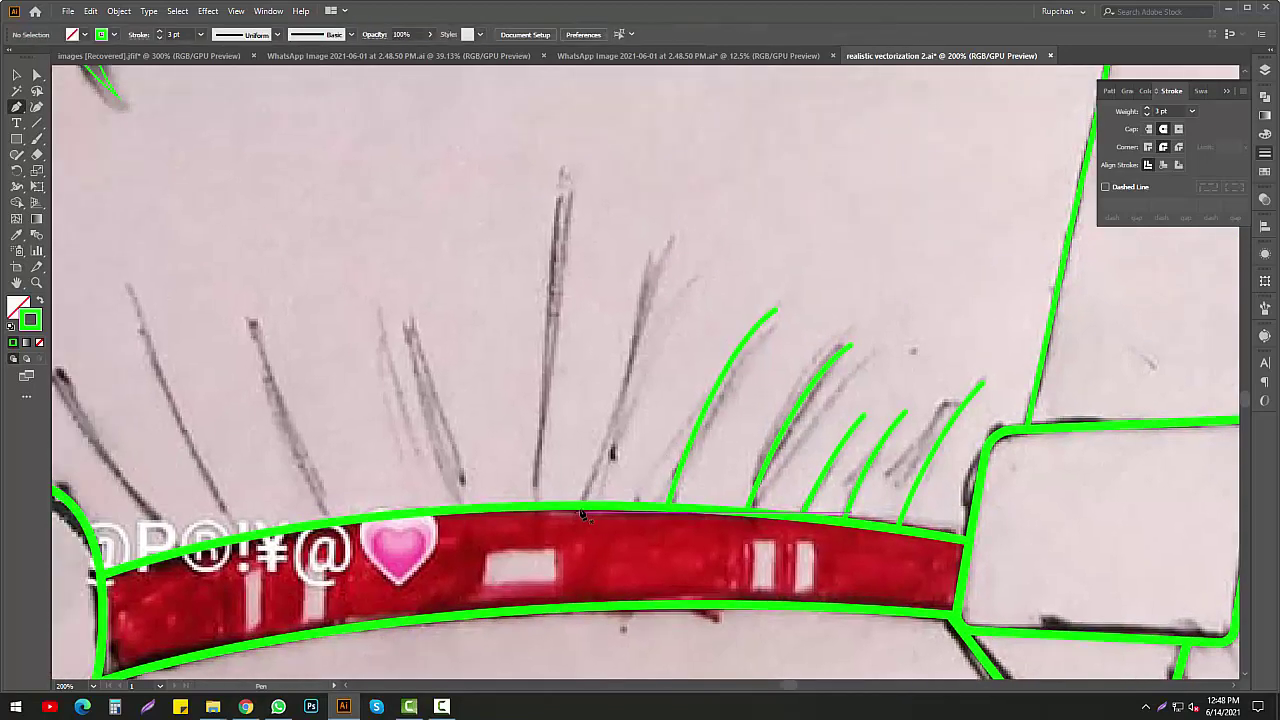
pyautogui.click(580, 505)
pyautogui.click(673, 250)
pyautogui.scroll(1, 673, 302)
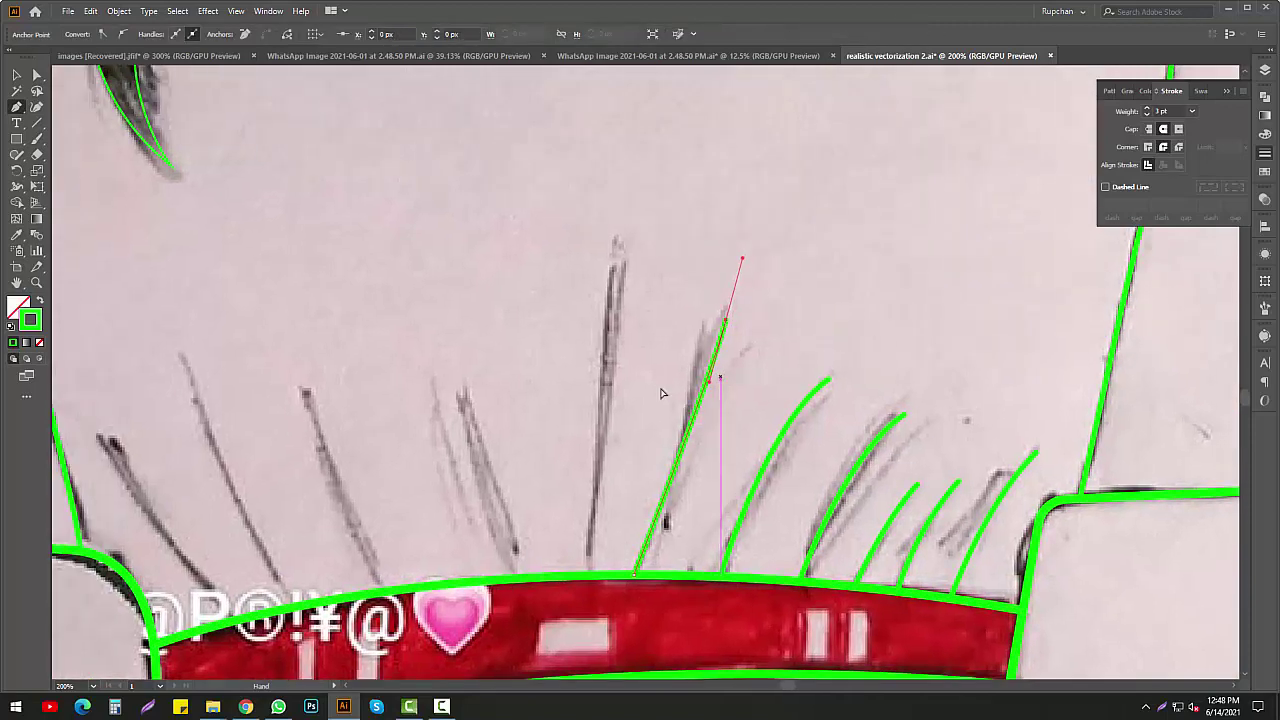
pyautogui.press('Escape')
# Trace the tall stroke and the next line from the waistband up to their tips
pyautogui.click(236, 10)
pyautogui.click(297, 522)
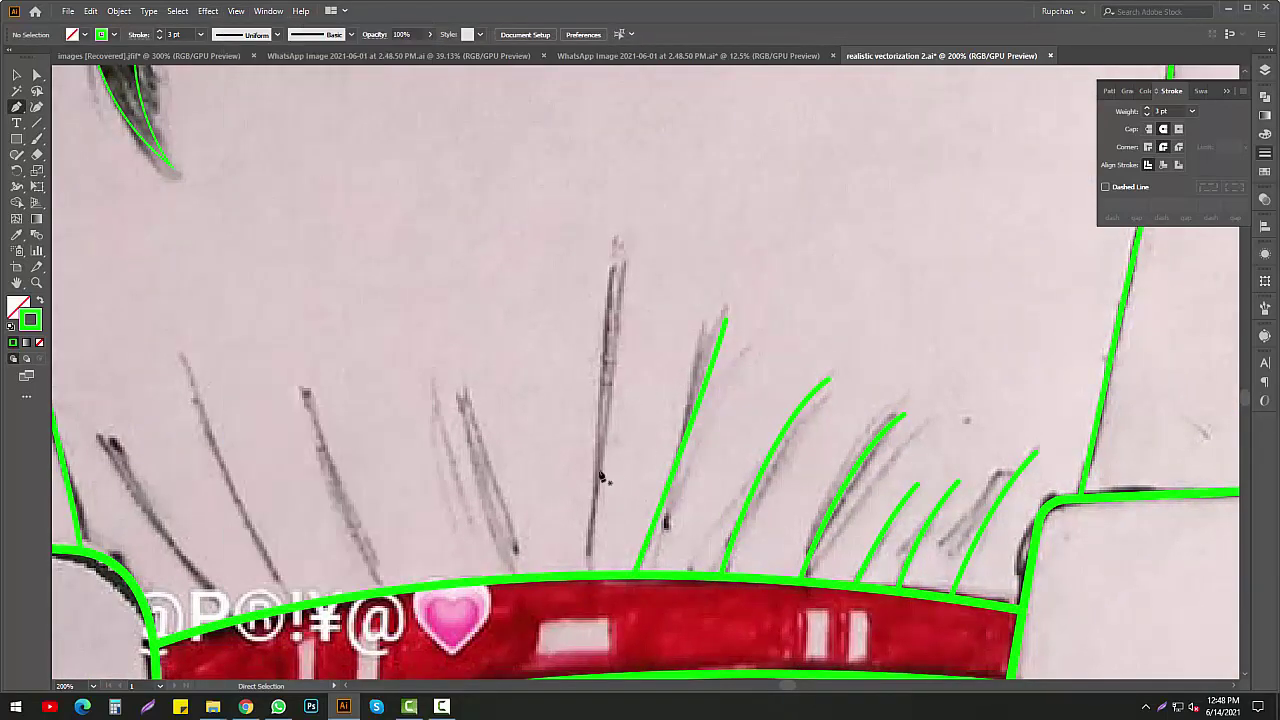
pyautogui.click(588, 576)
pyautogui.click(618, 238)
pyautogui.press('Escape')
pyautogui.hscroll(-2, 569, 294)
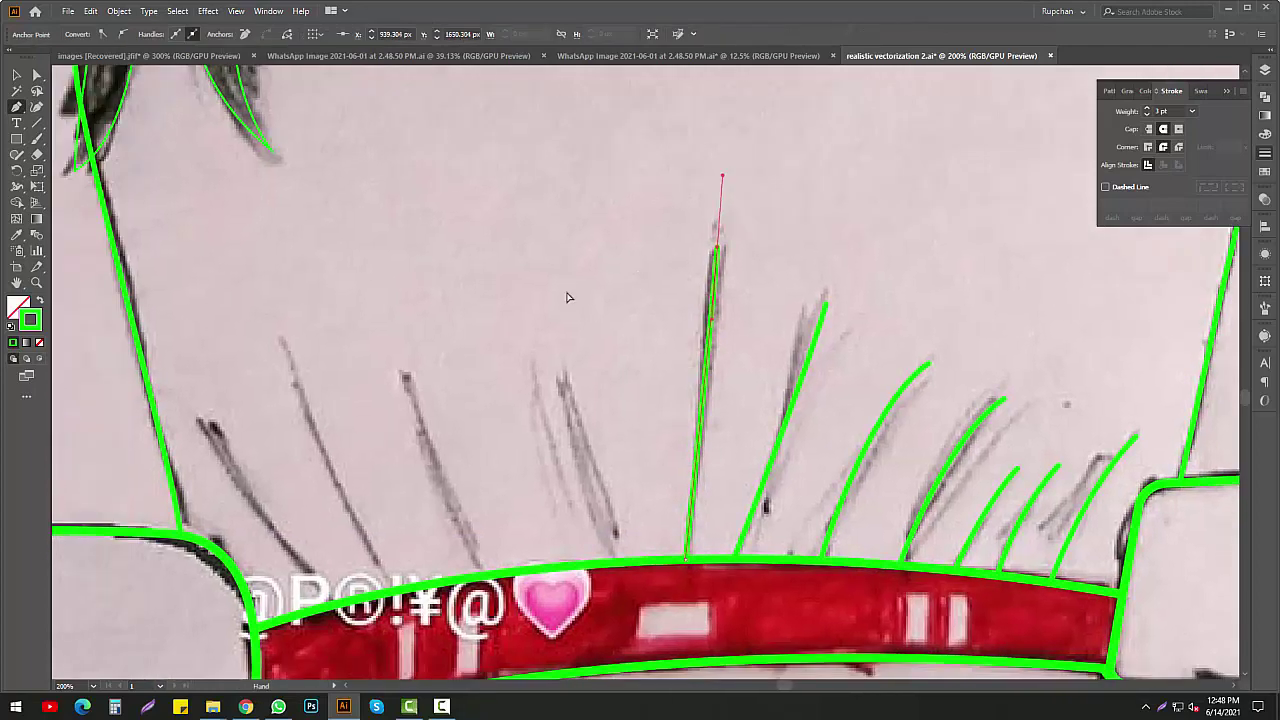
pyautogui.scroll(-1, 645, 533)
pyautogui.click(633, 532)
pyautogui.click(577, 350)
pyautogui.press('Escape')
# Trace the remaining radiating lines out toward the leftmost pencil stroke
pyautogui.hscroll(-2, 600, 400)
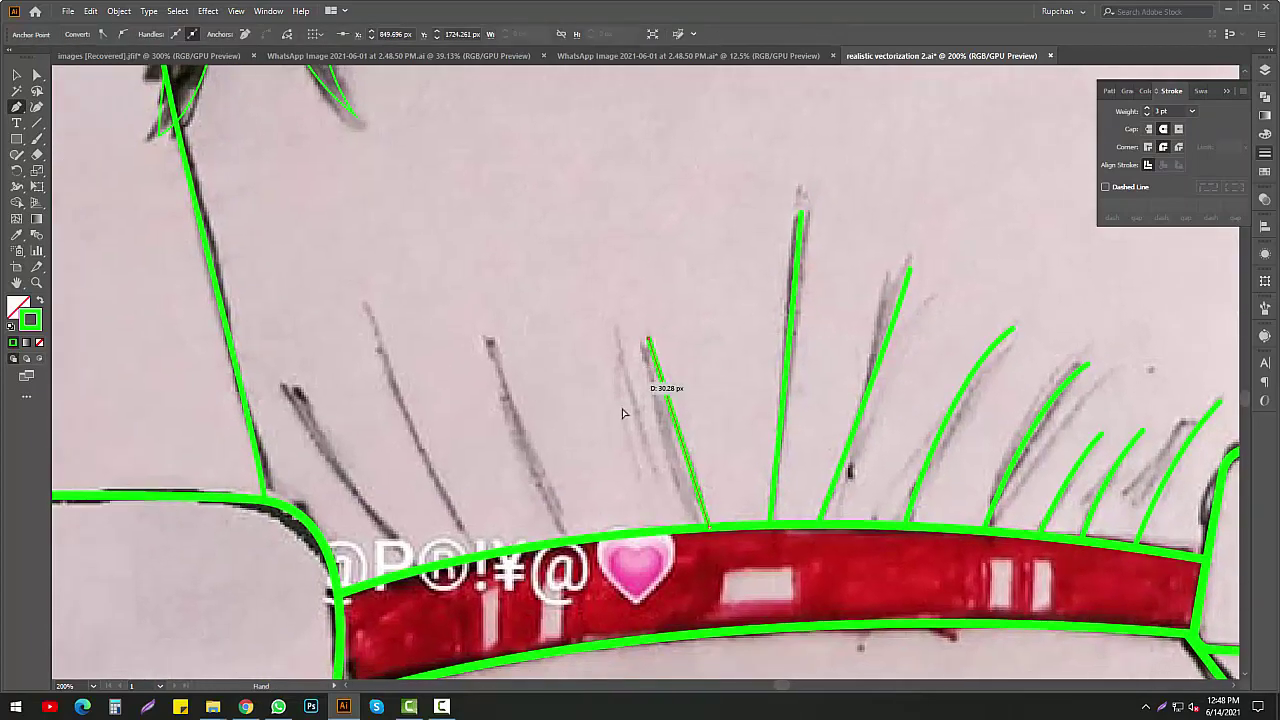
pyautogui.click(668, 530)
pyautogui.click(612, 333)
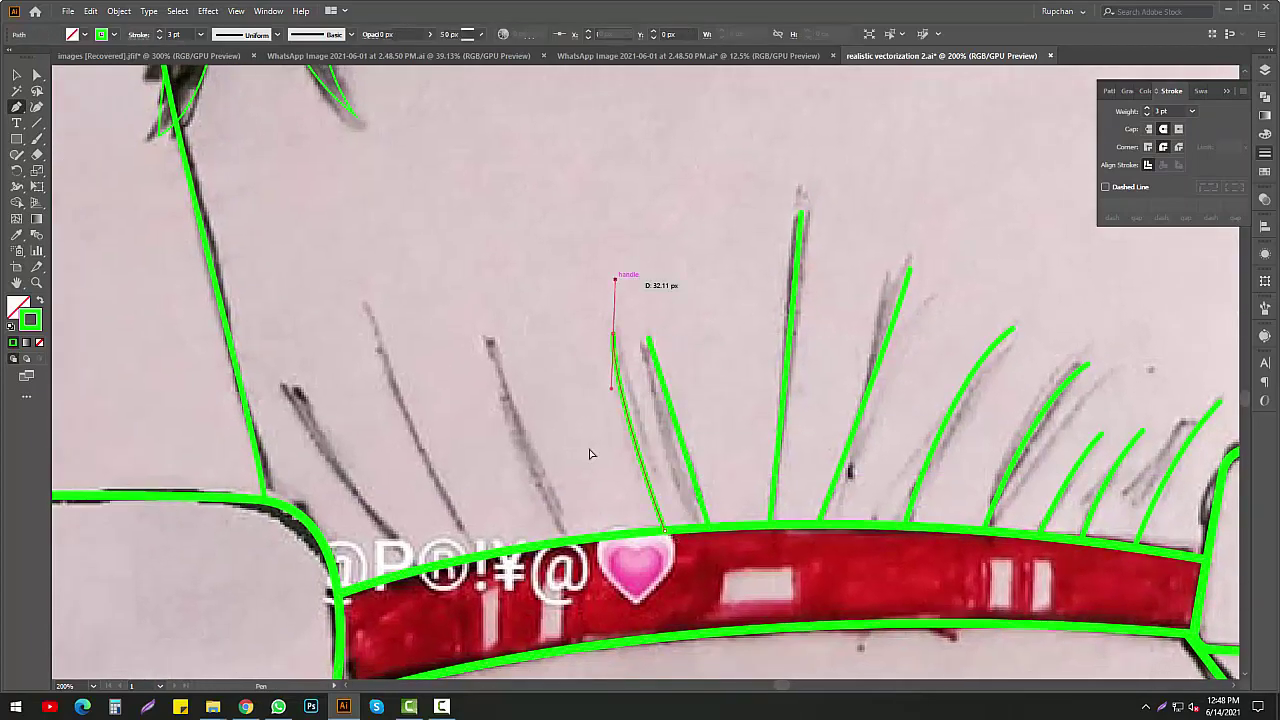
pyautogui.press('Escape')
pyautogui.click(485, 338)
pyautogui.press('Escape')
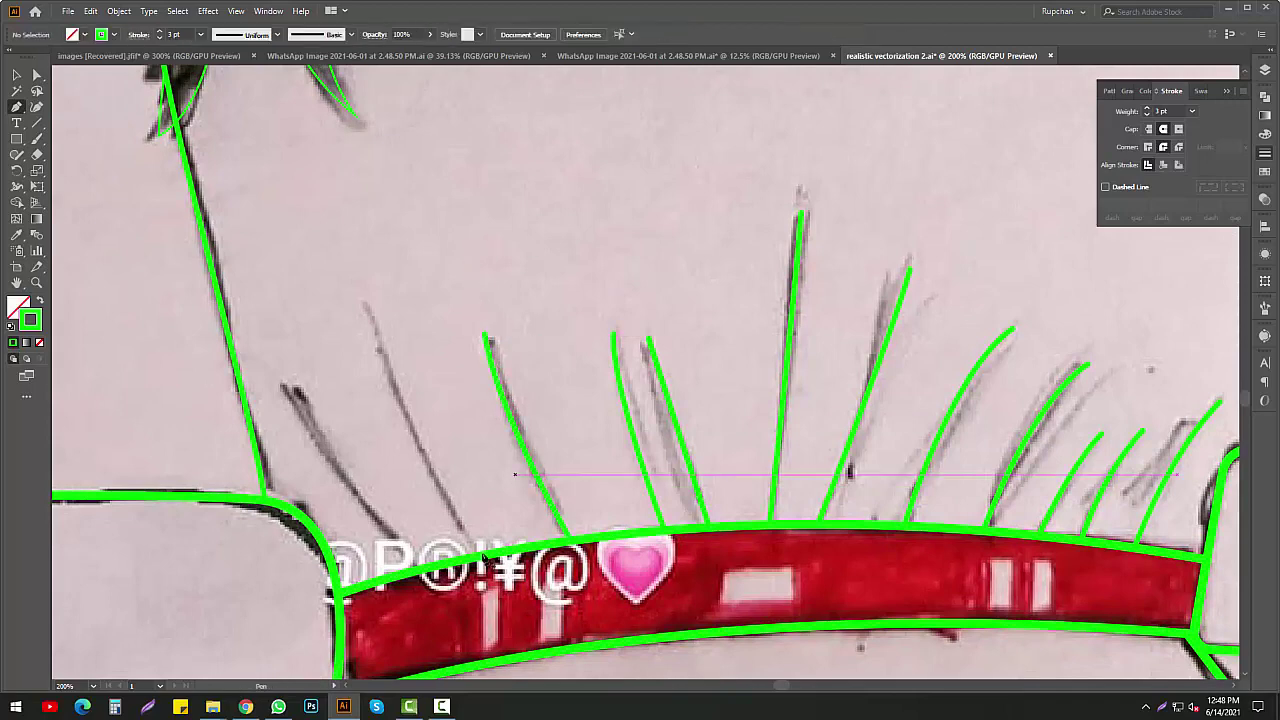
pyautogui.click(376, 380)
pyautogui.click(367, 298)
pyautogui.hotkey('ctrl', 'z')
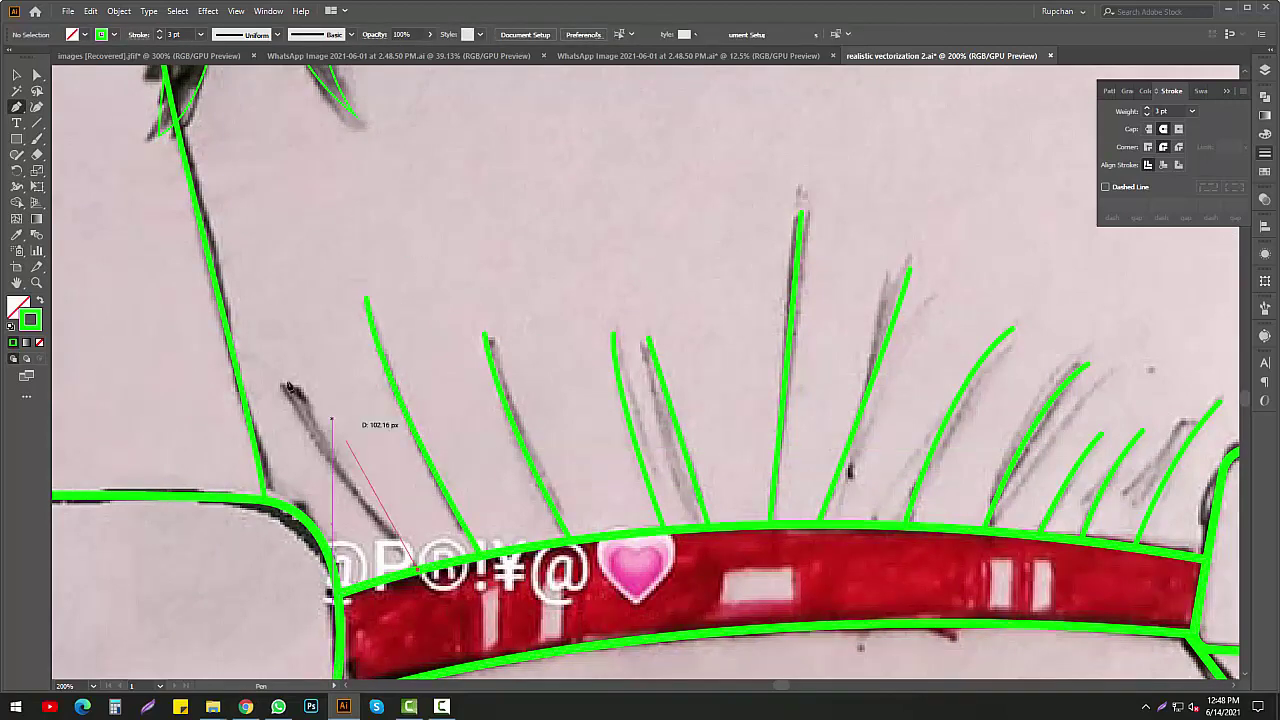
pyautogui.keyDown('alt'); pyautogui.scroll(-1, 420, 420); pyautogui.keyUp('alt')
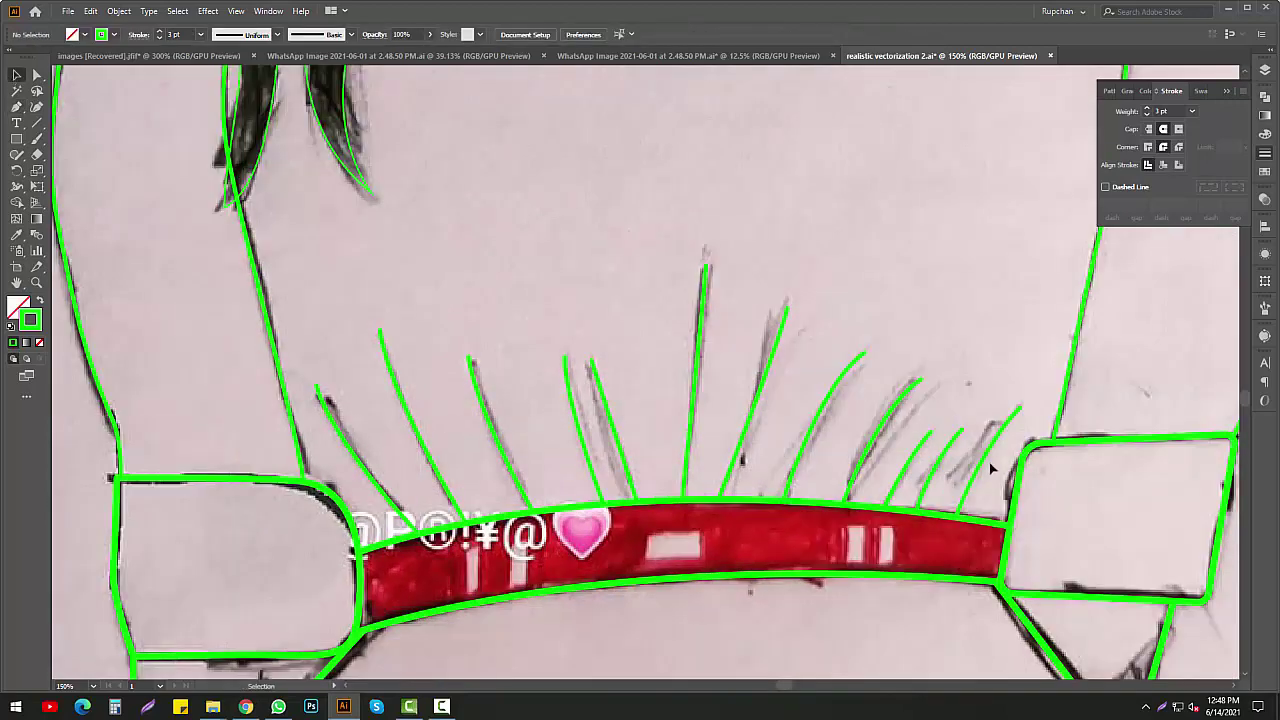
# Give the selected lines above the waistband a tapered width profile
pyautogui.moveTo(336, 450); pyautogui.dragTo(330, 452)
pyautogui.click(245, 34)
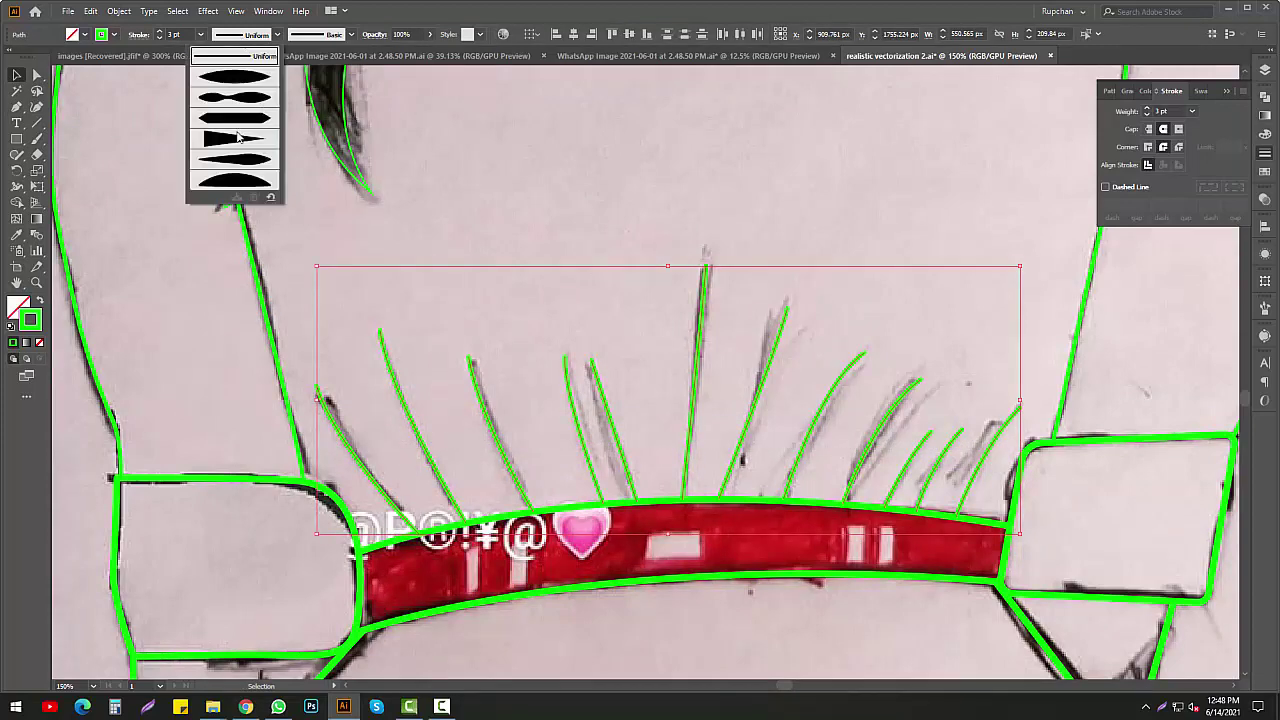
pyautogui.click(240, 120)
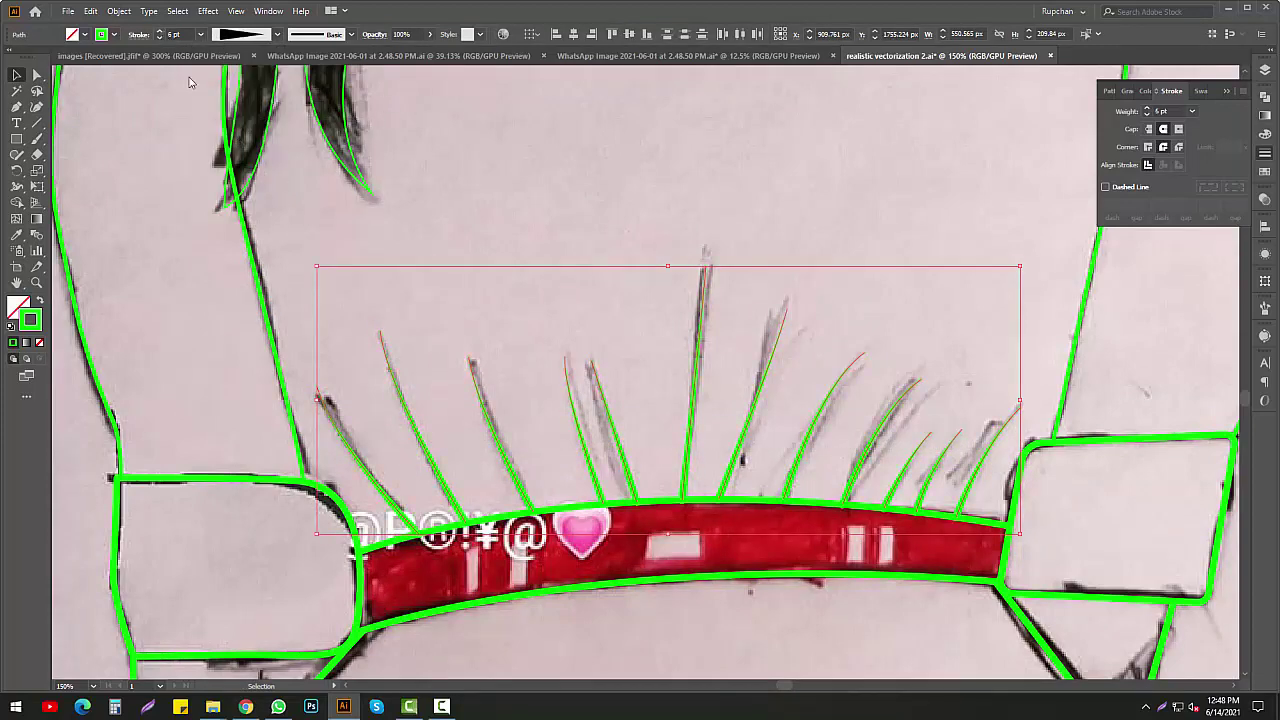
pyautogui.rightClick(652, 356)
pyautogui.click(690, 434)
pyautogui.scroll(-2, 840, 245)
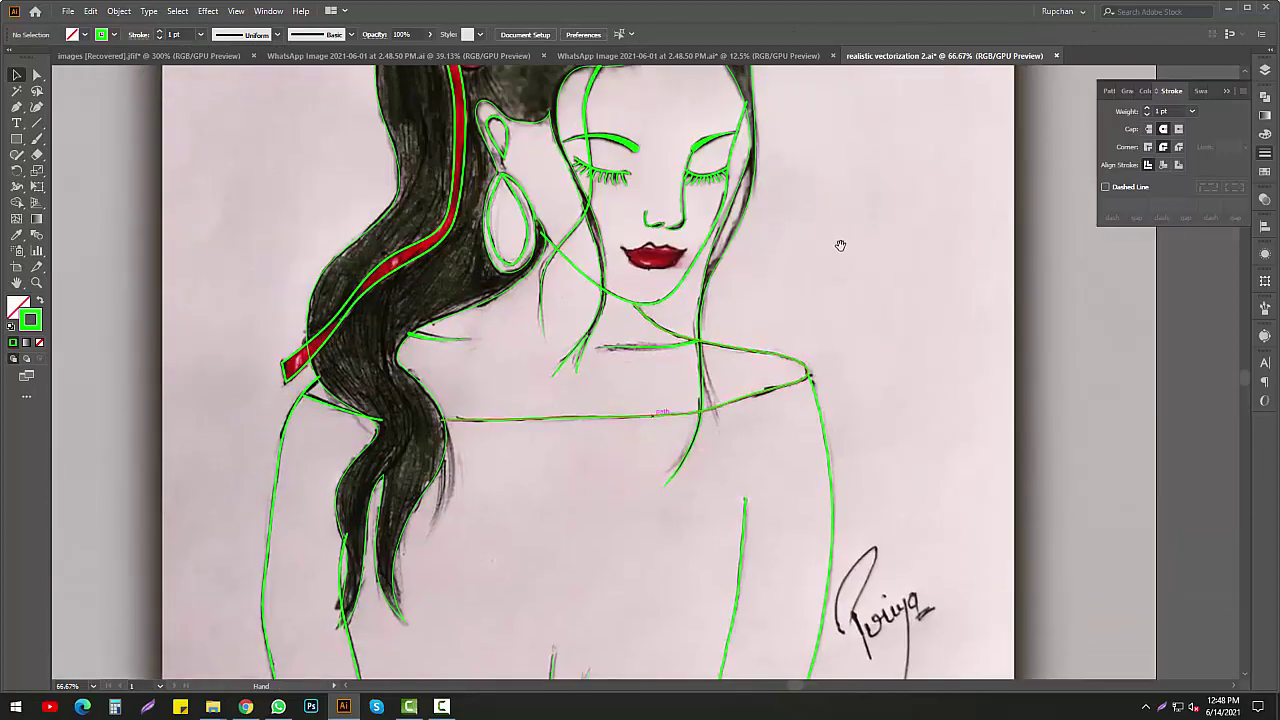
# Bring the face into view and start a Pen path at the lips' left corner
pyautogui.moveTo(840, 245); pyautogui.dragTo(826, 393)
pyautogui.press('p')
pyautogui.keyDown('ctrl'); pyautogui.click(740, 400); pyautogui.keyUp('ctrl')
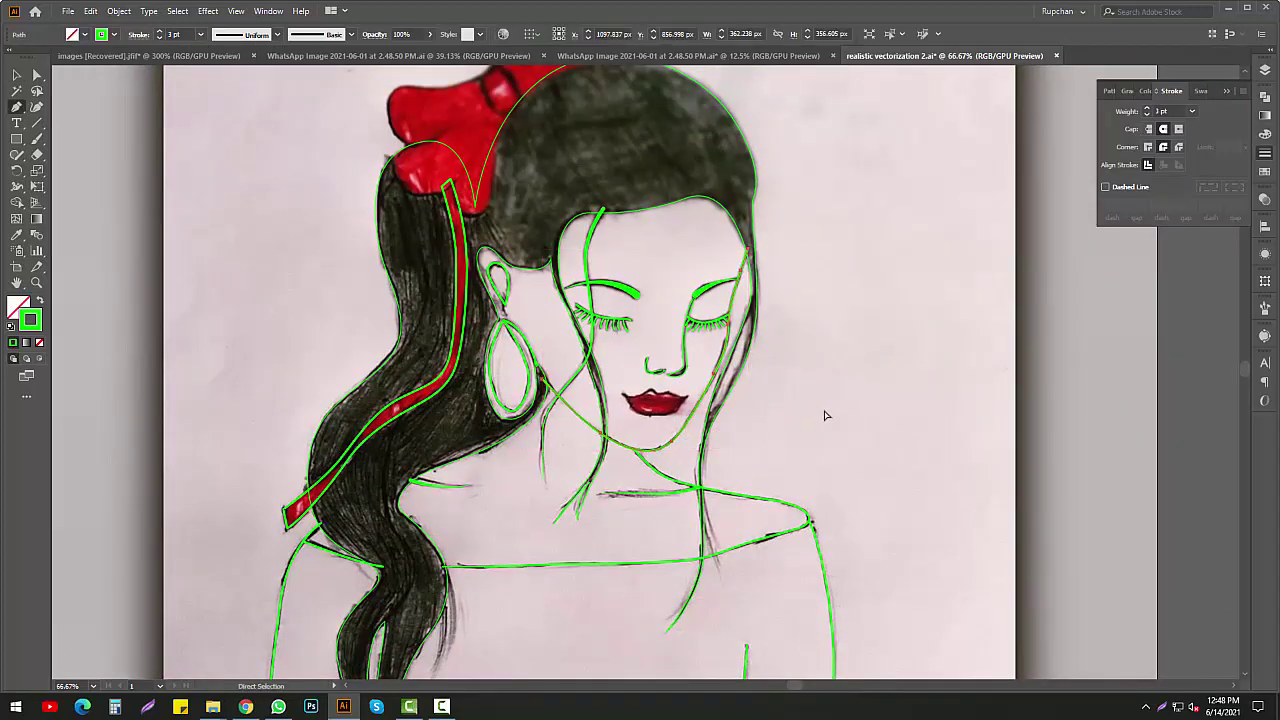
pyautogui.keyDown('ctrl'); pyautogui.click(825, 415); pyautogui.keyUp('ctrl')
pyautogui.scroll(4, 635, 395)
pyautogui.click(545, 411)
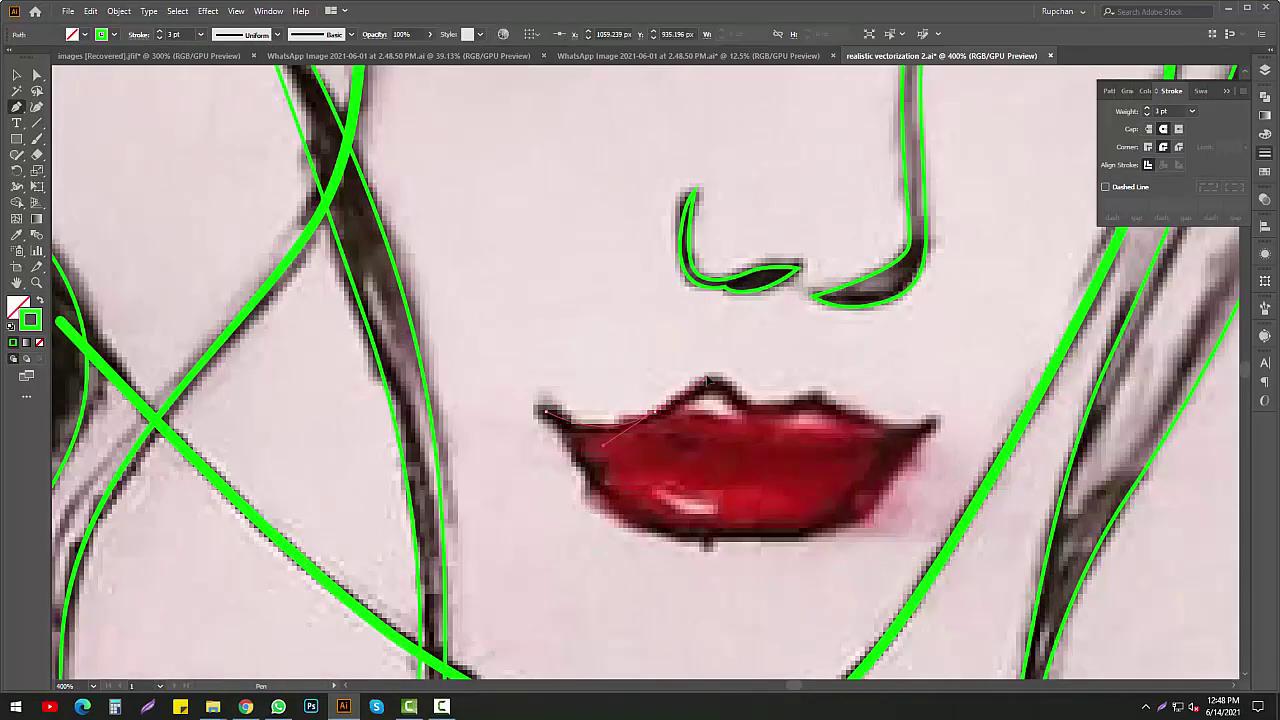
# Outline the red lips with a closed 2 pt green path and deselect it
pyautogui.moveTo(707, 381); pyautogui.dragTo(745, 411)
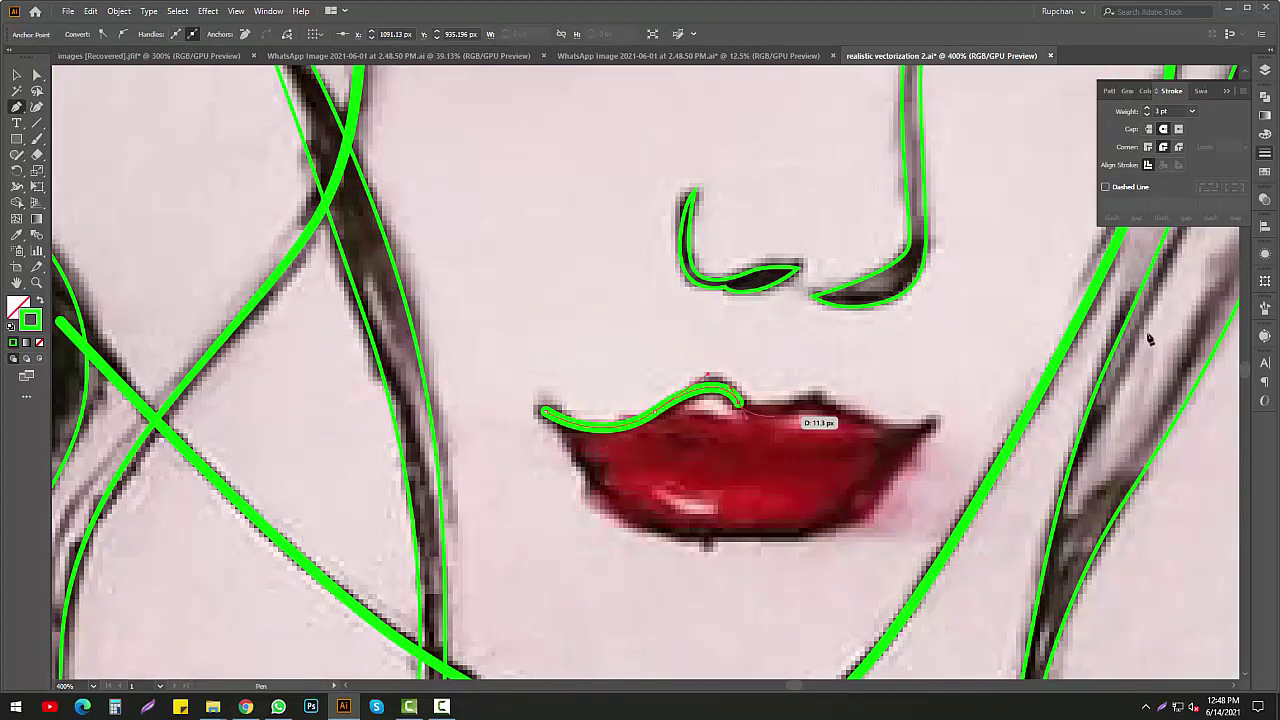
pyautogui.doubleClick(1147, 114)
pyautogui.press('Up')
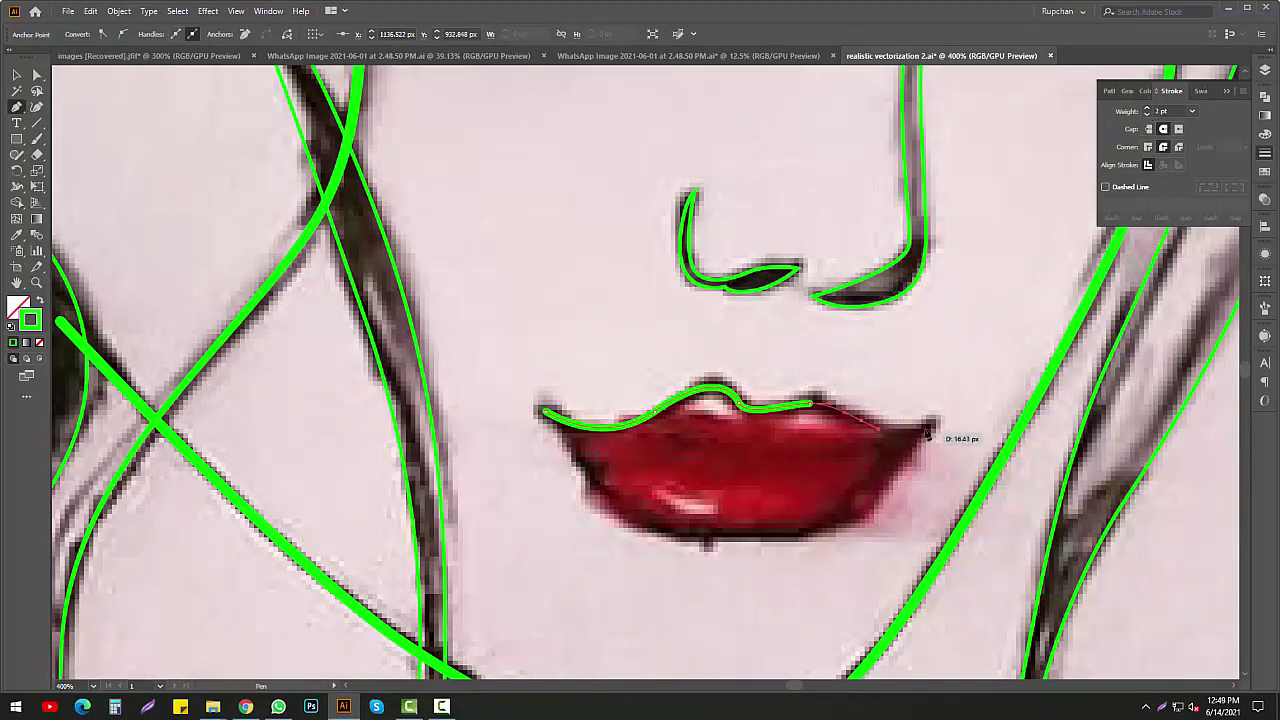
pyautogui.moveTo(927, 433); pyautogui.dragTo(945, 427)
pyautogui.moveTo(869, 494); pyautogui.dragTo(762, 545)
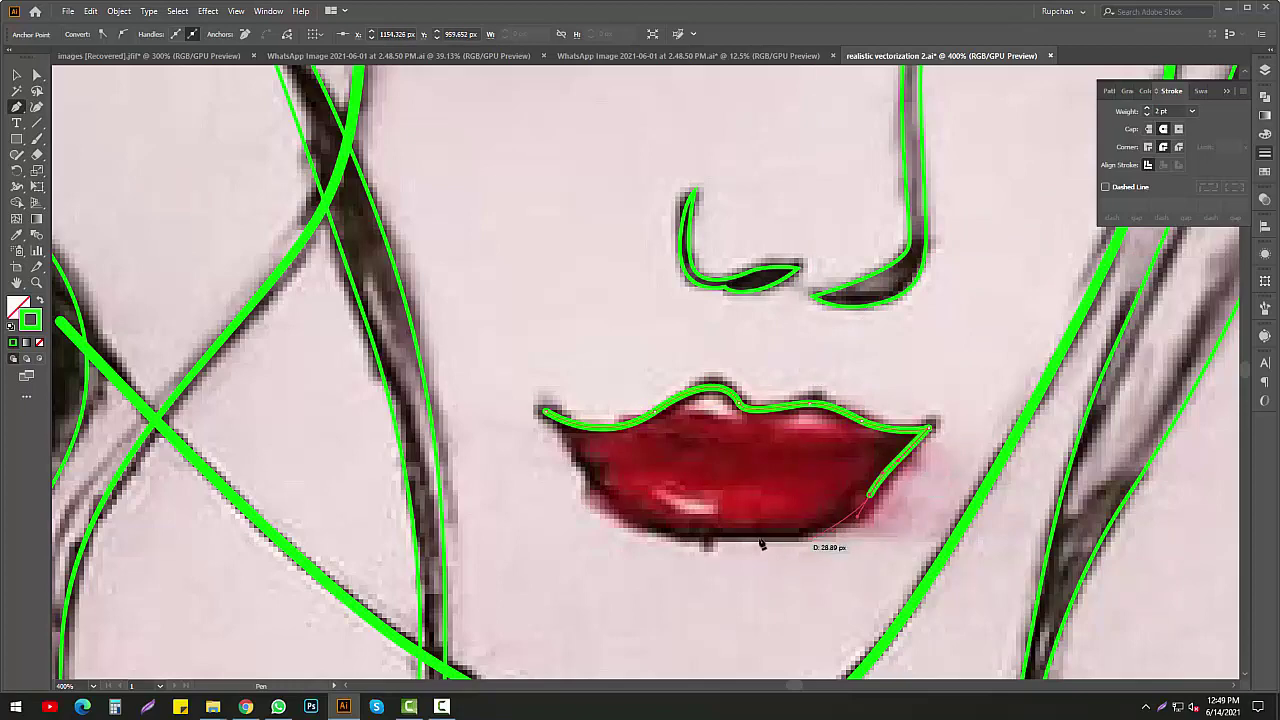
pyautogui.moveTo(676, 538); pyautogui.dragTo(602, 496)
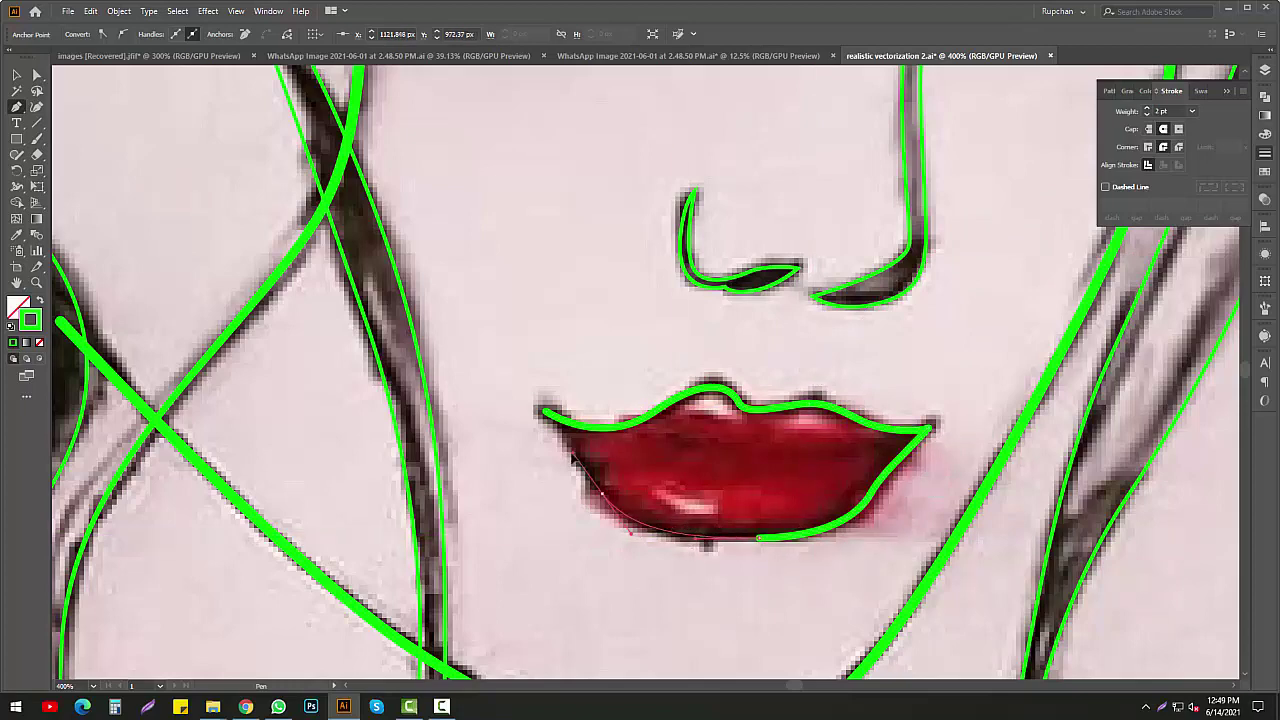
pyautogui.click(545, 411)
pyautogui.hotkey('ctrl', 'shift', 'a')
pyautogui.hotkey('ctrl', '-')
pyautogui.scroll(1, 712, 487)
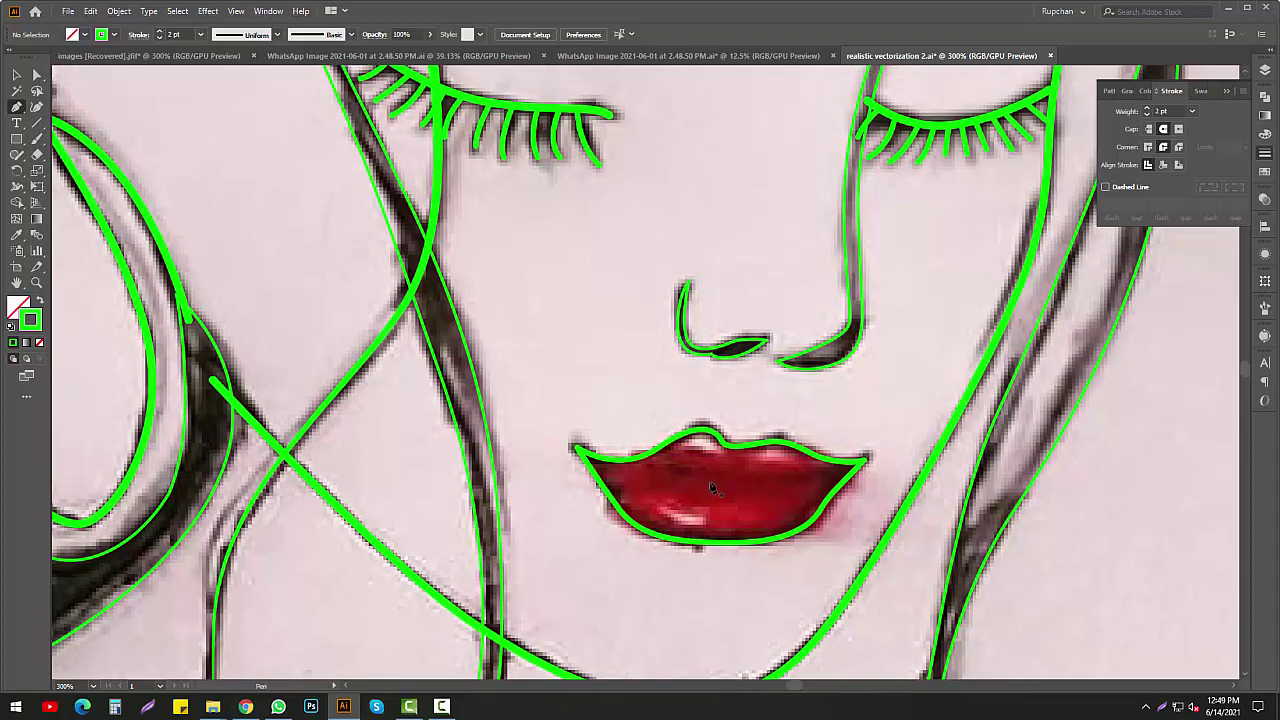
pyautogui.scroll(-3, 712, 487)
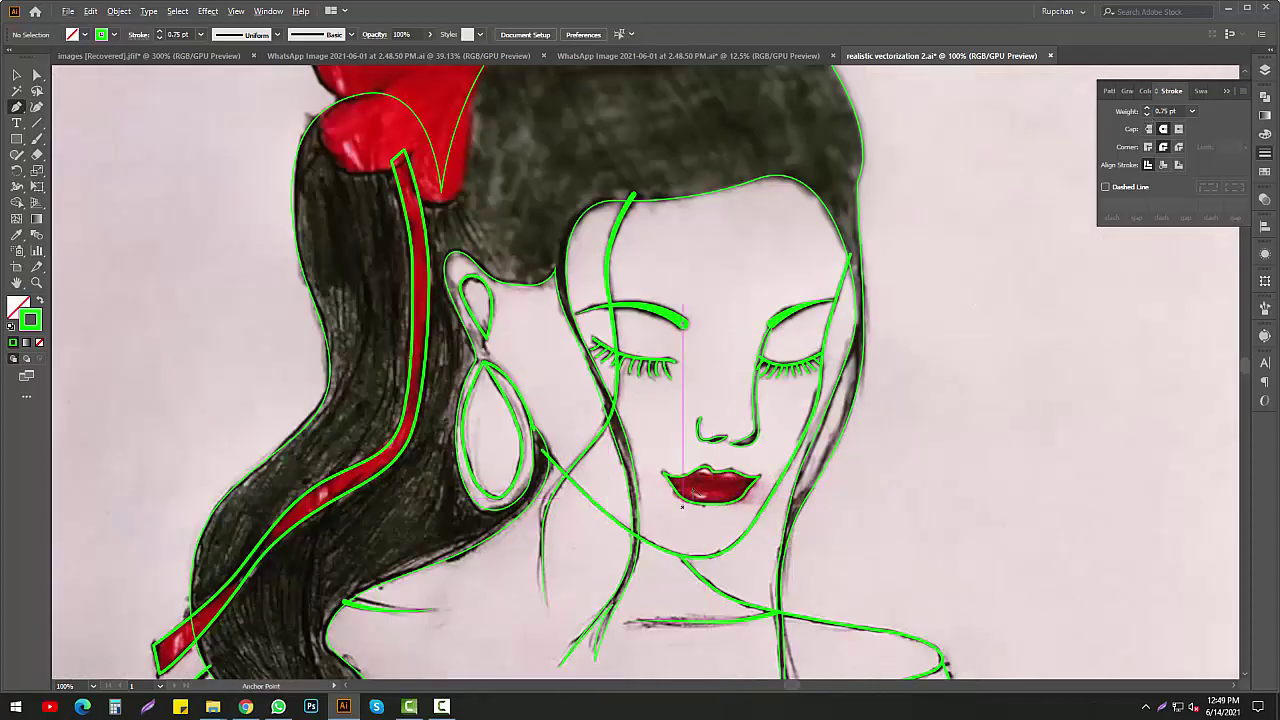
pyautogui.scroll(3, 682, 507)
# Draw a thin line along the mouth's parting between the lips
pyautogui.moveTo(562, 386)
pyautogui.mouseDown()
pyautogui.moveTo(690, 423)
pyautogui.moveTo(670, 422)
pyautogui.mouseUp()
pyautogui.moveTo(848, 397); pyautogui.dragTo(880, 381)
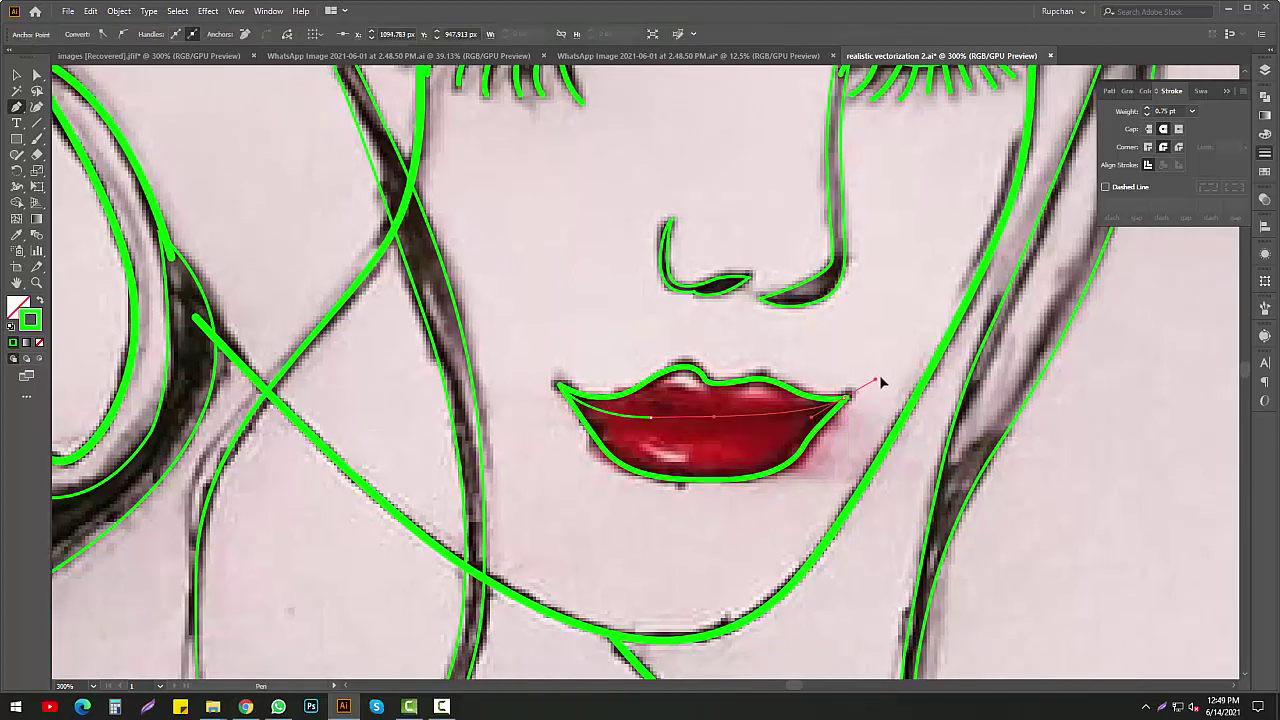
pyautogui.scroll(-3, 766, 535)
pyautogui.scroll(-2, 766, 535)
pyautogui.scroll(4, 760, 507)
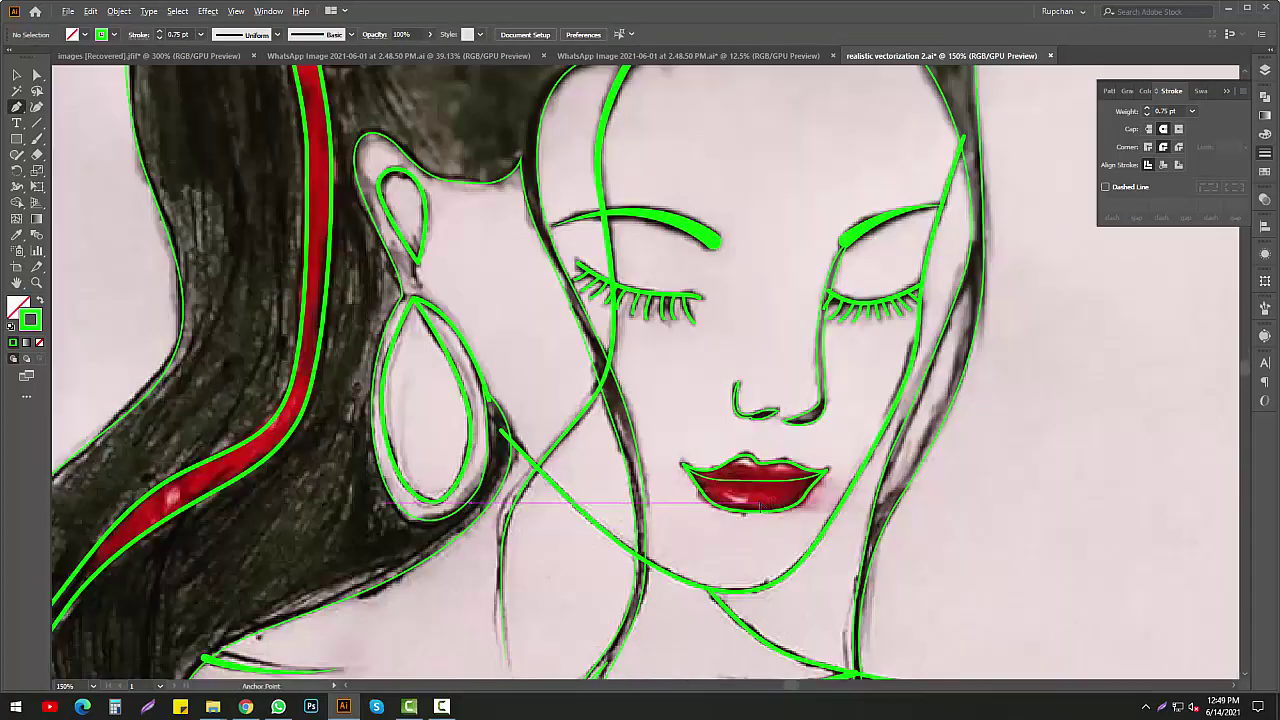
pyautogui.scroll(1, 648, 424)
pyautogui.scroll(1, 770, 407)
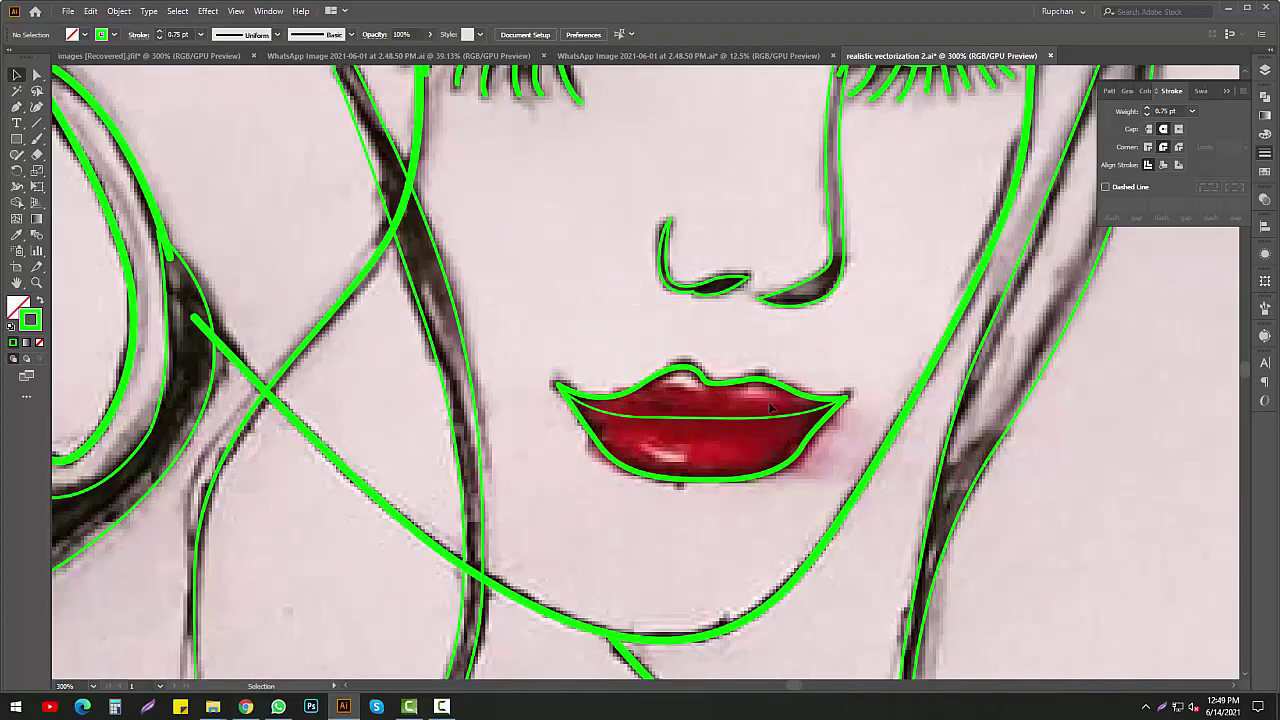
pyautogui.scroll(2, 755, 458)
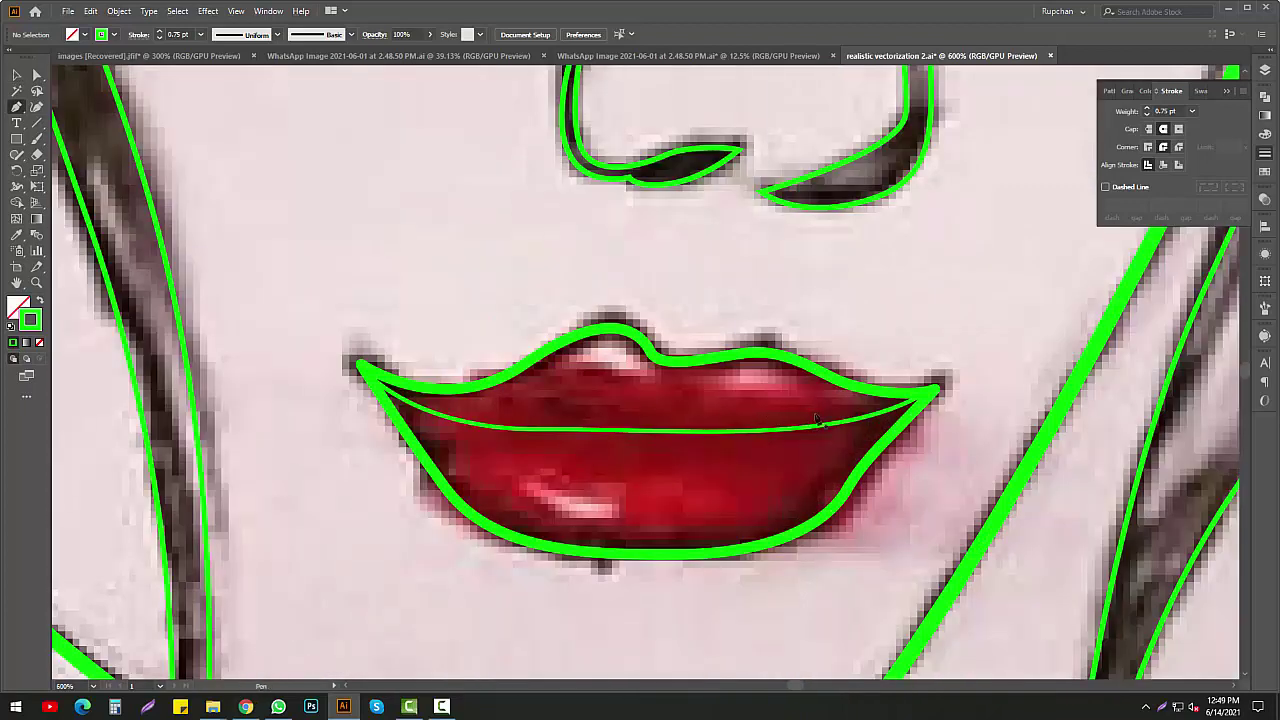
# Draw two closed dome-shaped highlight shapes on the upper lip
pyautogui.click(702, 410)
pyautogui.moveTo(802, 382); pyautogui.dragTo(822, 412)
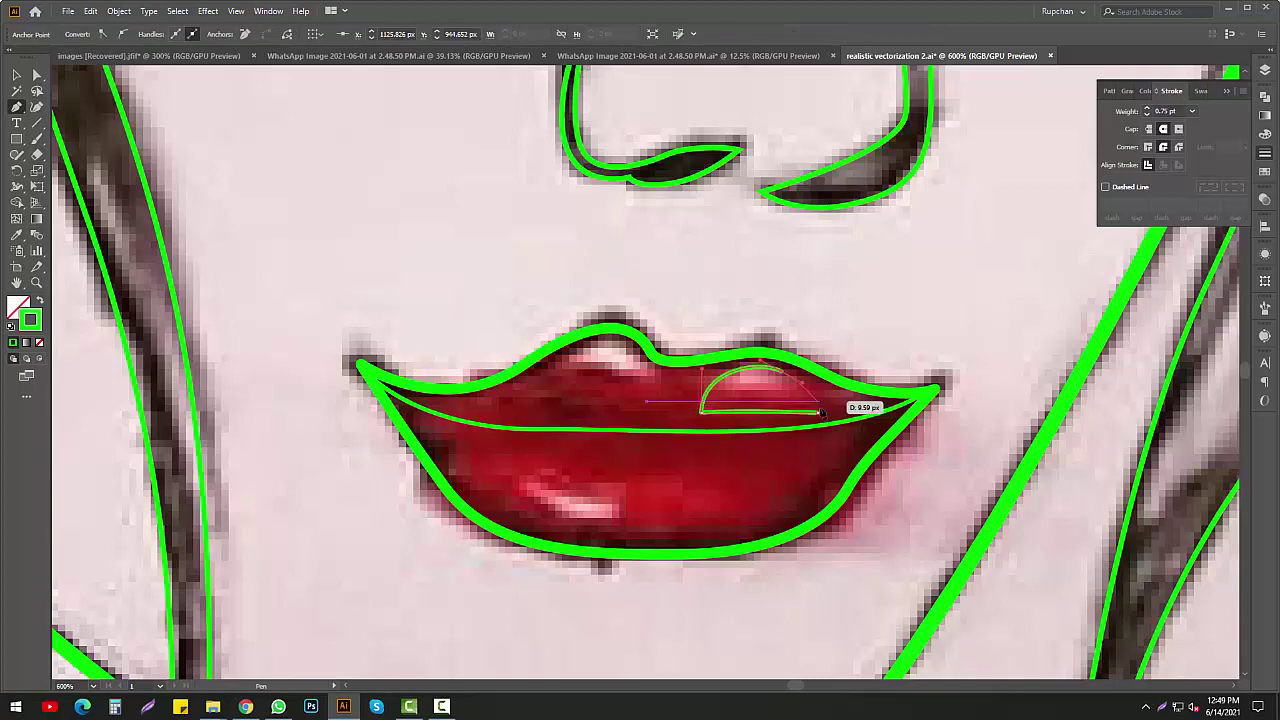
pyautogui.click(822, 412)
pyautogui.moveTo(700, 400); pyautogui.dragTo(754, 414)
pyautogui.moveTo(617, 383); pyautogui.dragTo(712, 398)
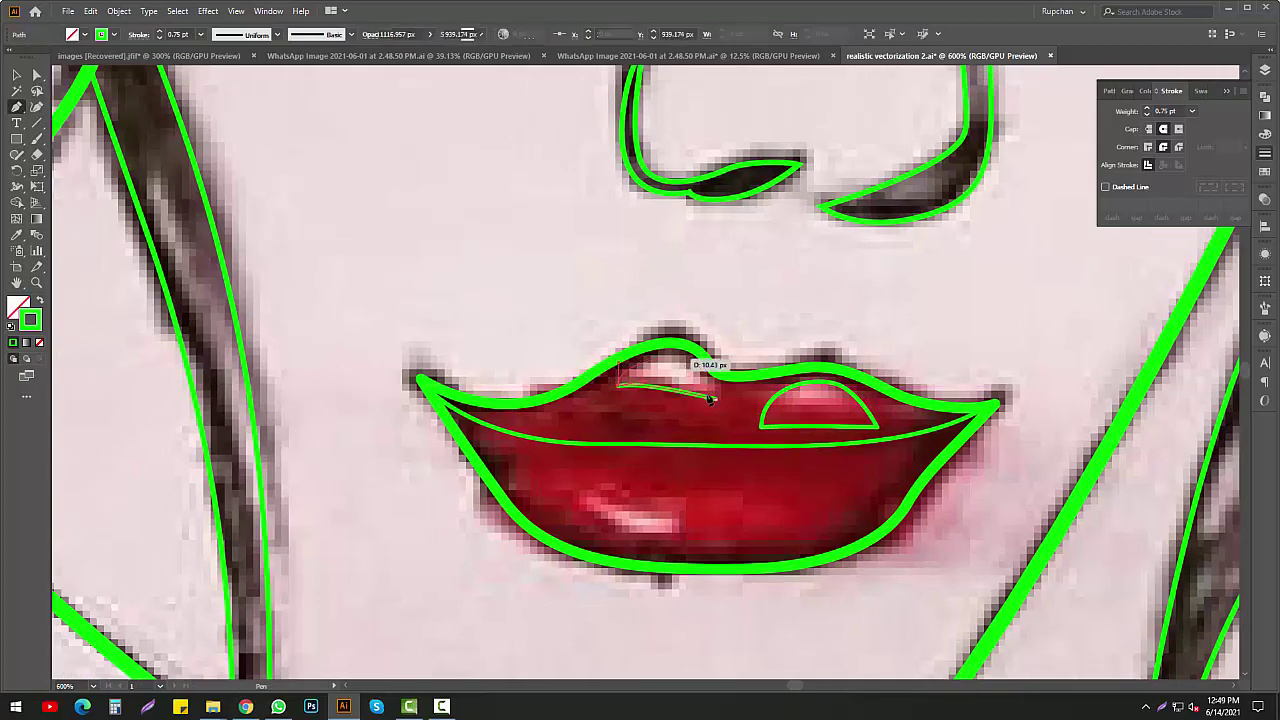
pyautogui.click(711, 398)
pyautogui.click(617, 383)
# Close a leaf-shaped highlight on the lower lip and select the lips outline for expanding
pyautogui.moveTo(670, 544); pyautogui.dragTo(688, 508)
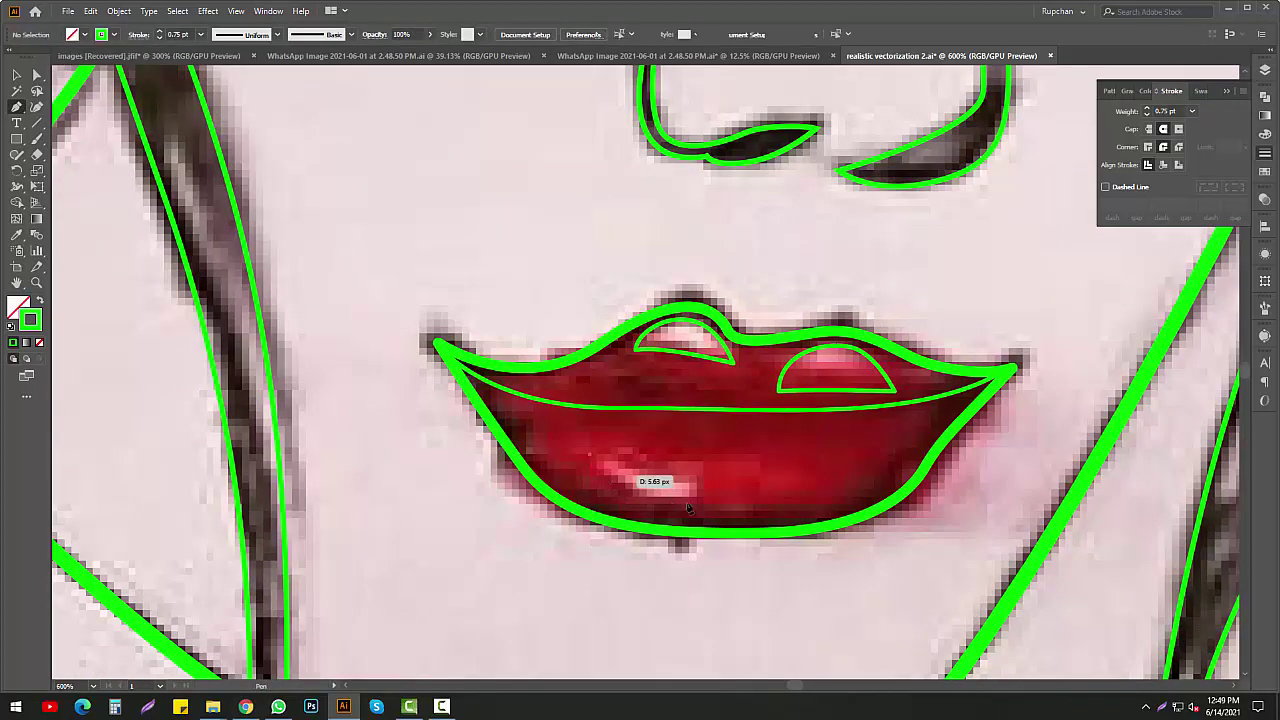
pyautogui.moveTo(590, 455); pyautogui.dragTo(569, 458)
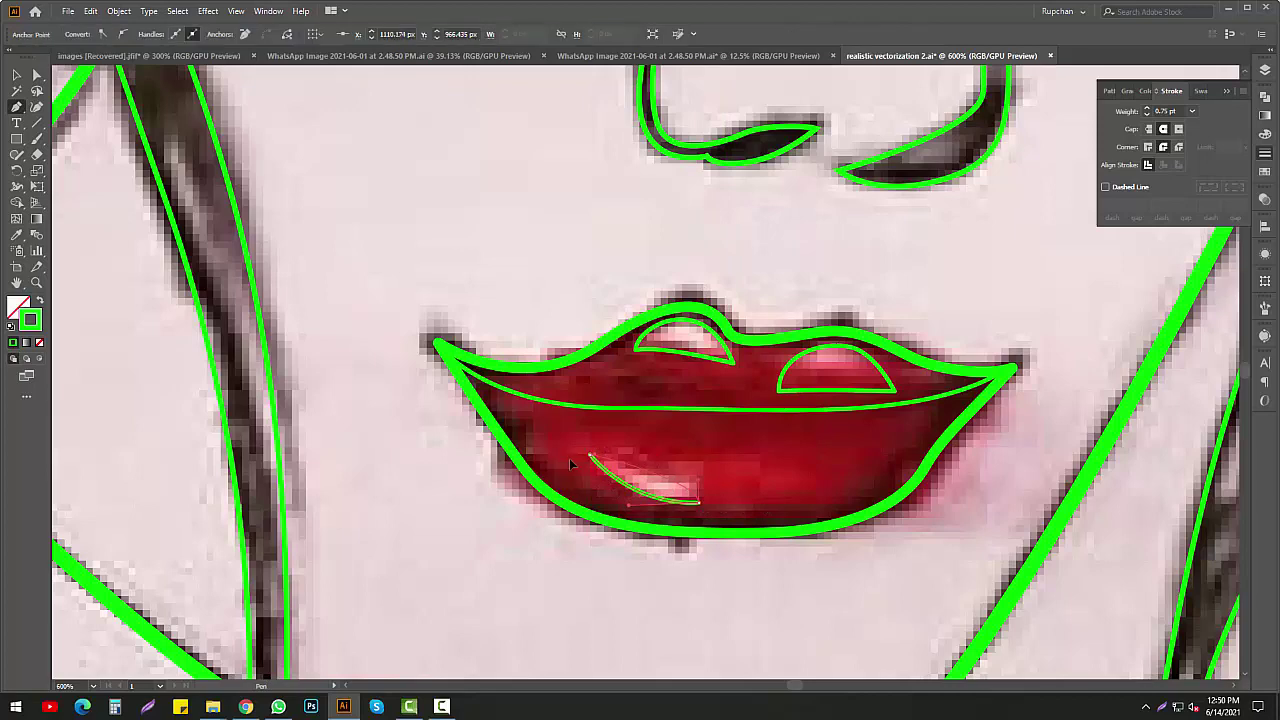
pyautogui.scroll(-2, 731, 468)
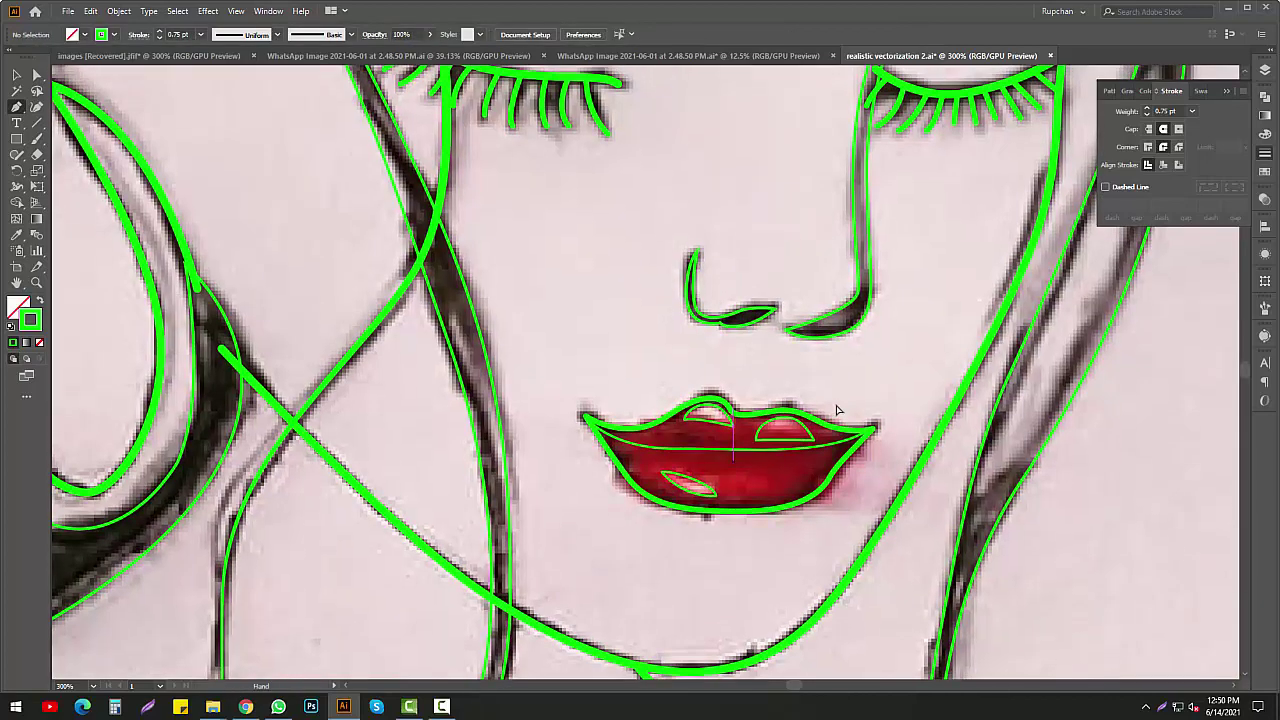
pyautogui.click(738, 470)
pyautogui.click(118, 11)
# Expand the lips' fill and stroke, release the compound path, and swap fill and stroke
pyautogui.click(125, 167)
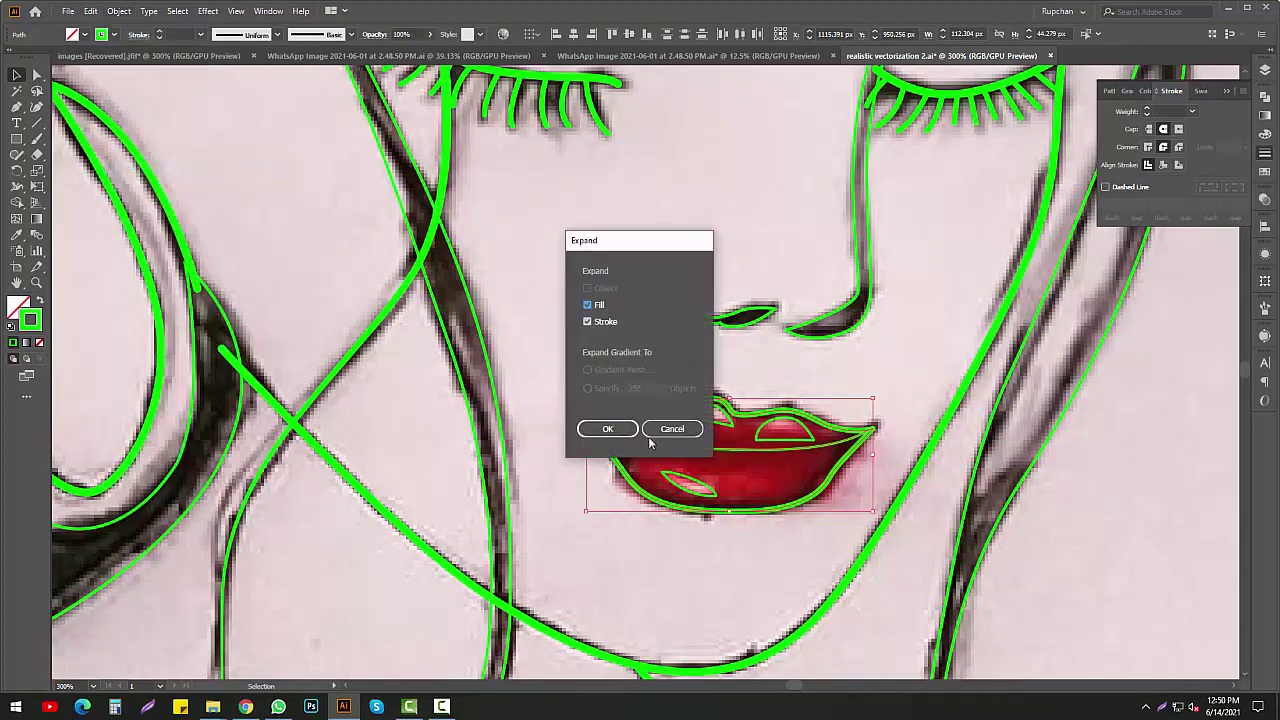
pyautogui.press('Return')
pyautogui.click(1264, 98)
pyautogui.rightClick(810, 468)
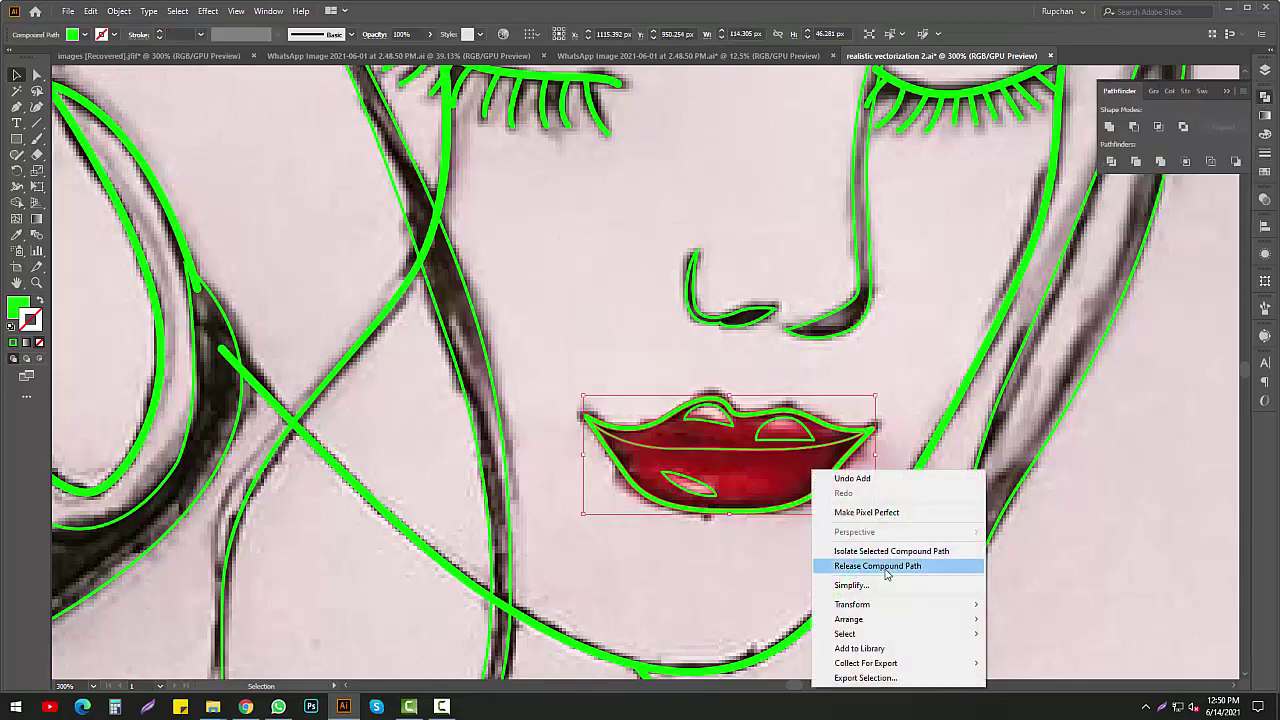
pyautogui.click(870, 563)
pyautogui.click(38, 300)
pyautogui.scroll(1, 756, 467)
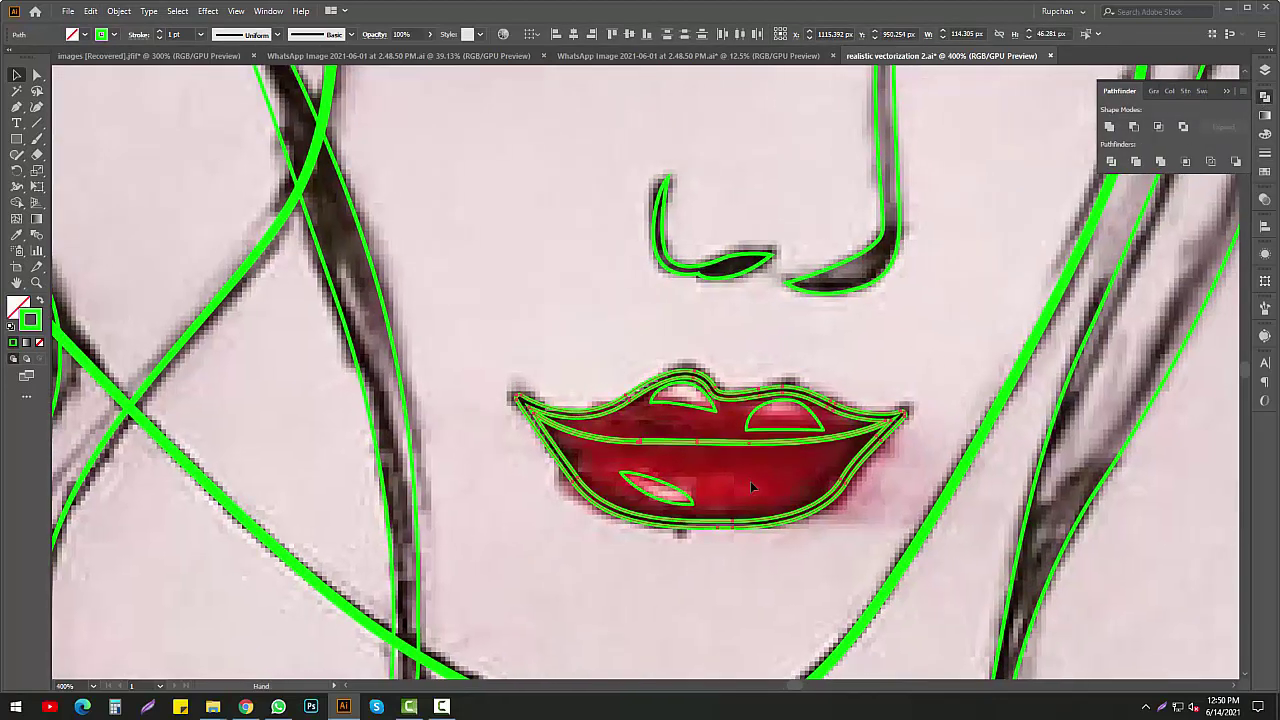
pyautogui.click(757, 537)
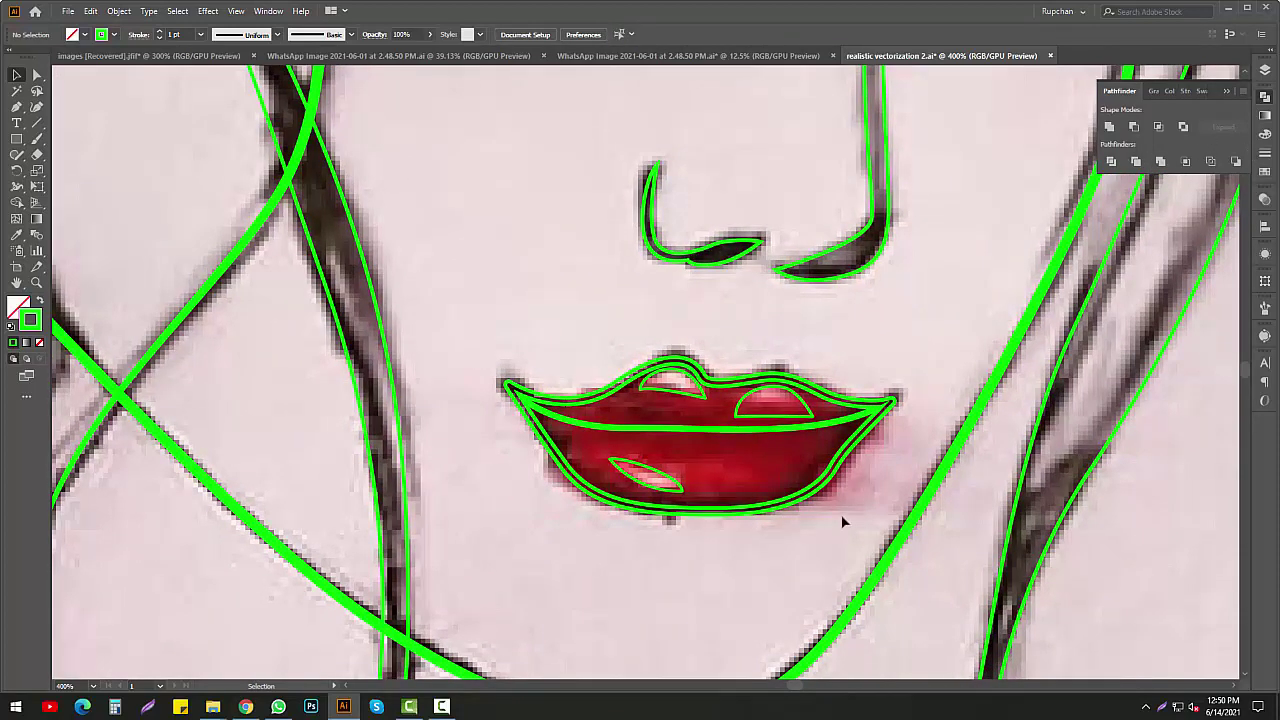
# Trace a closed inner band on the lower lip and begin a shape on the upper lip
pyautogui.click(836, 438)
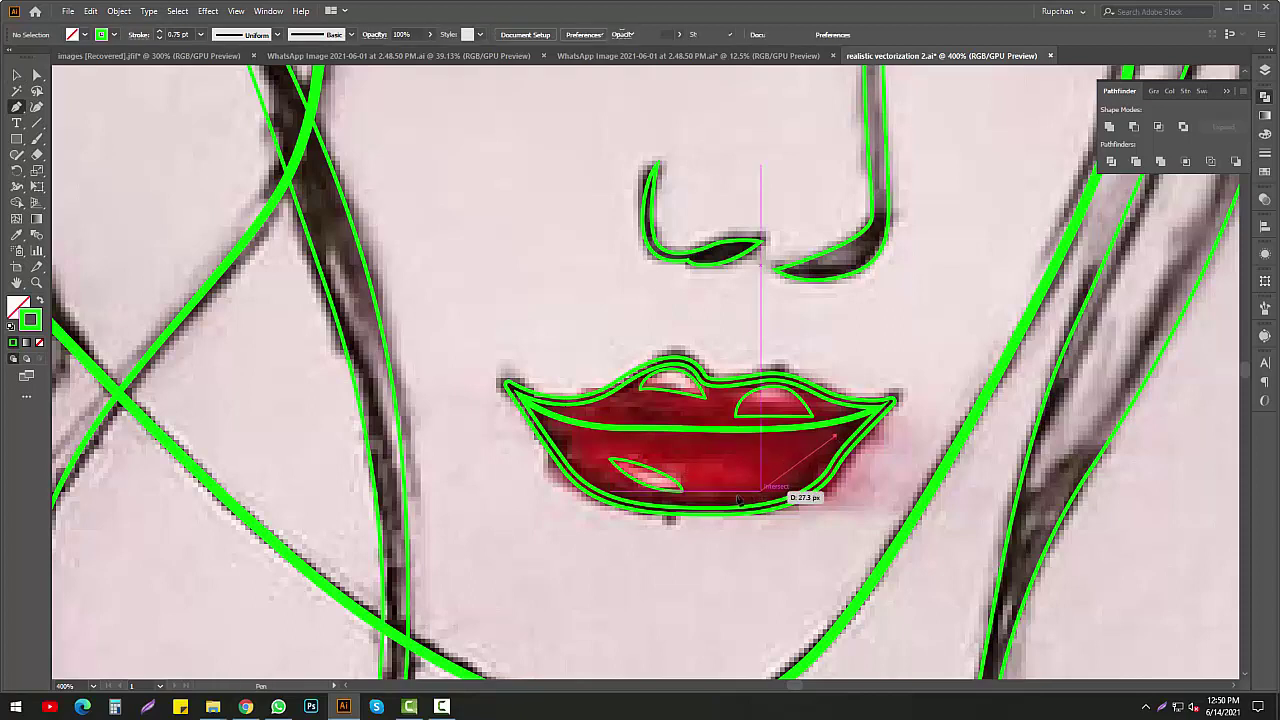
pyautogui.moveTo(713, 497); pyautogui.dragTo(669, 514)
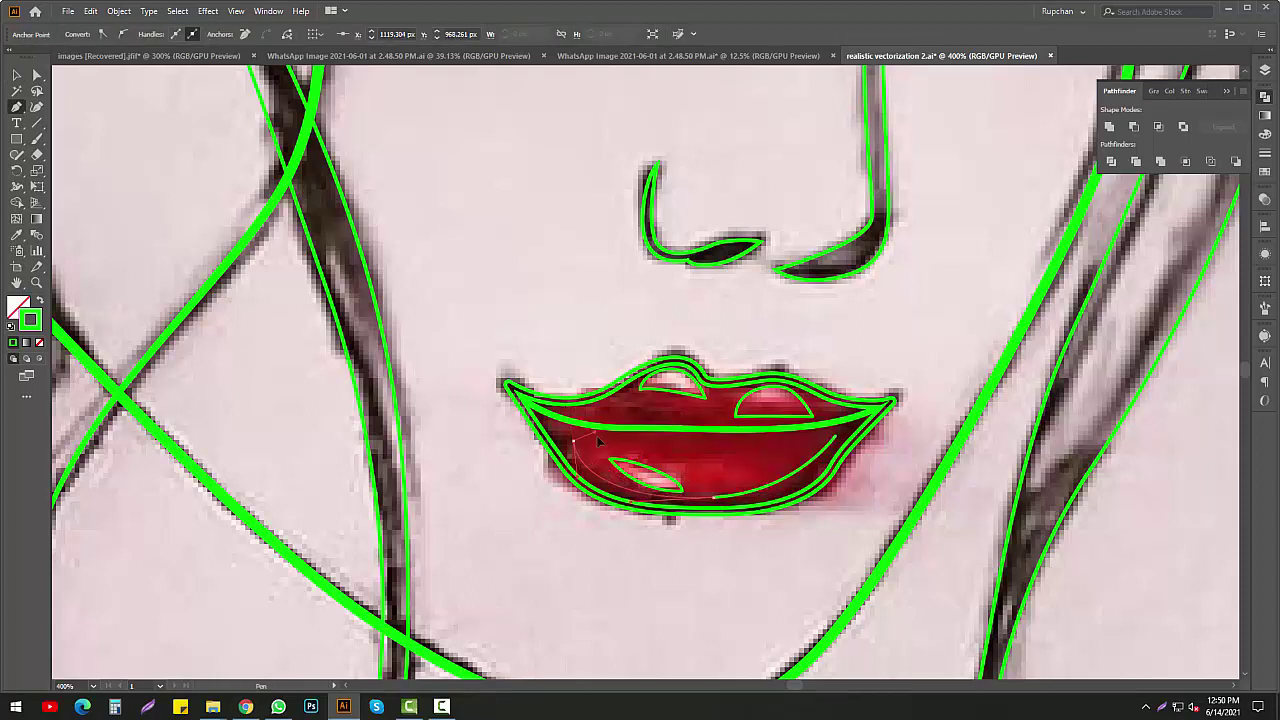
pyautogui.click(836, 438)
pyautogui.hotkey('ctrl', 'shift', 'a')
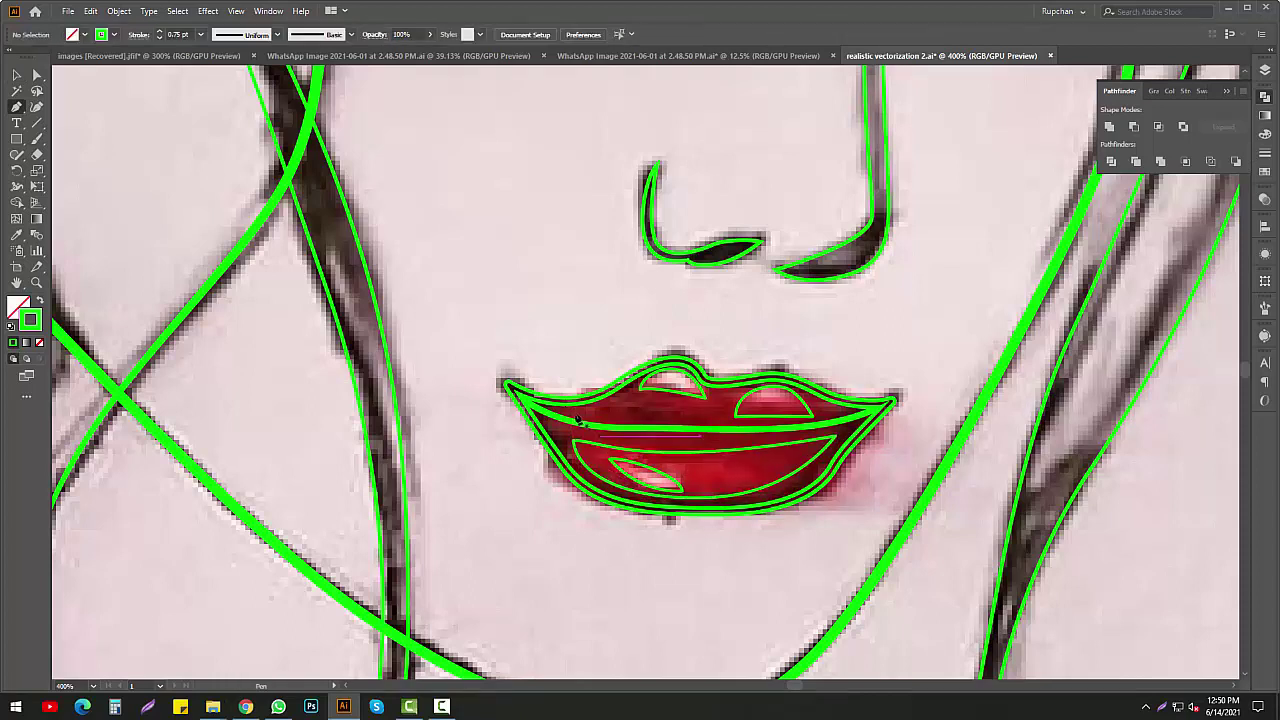
pyautogui.click(770, 415)
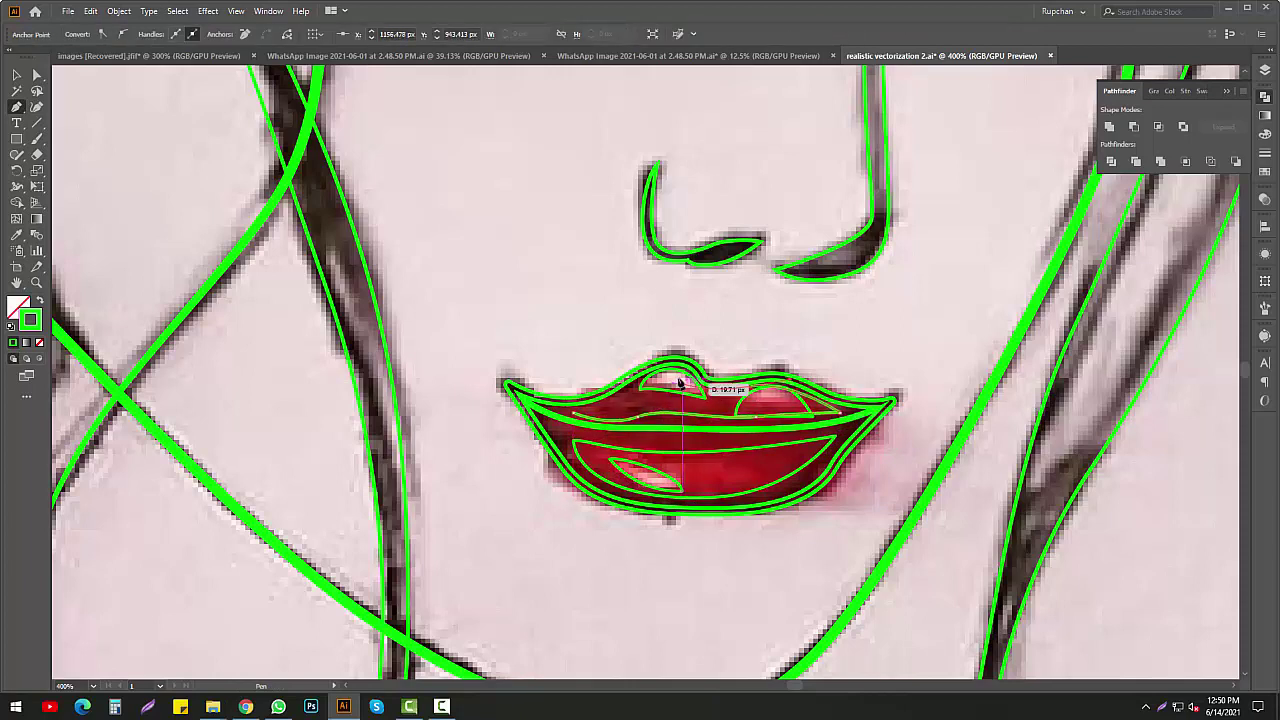
pyautogui.moveTo(679, 382); pyautogui.dragTo(690, 384)
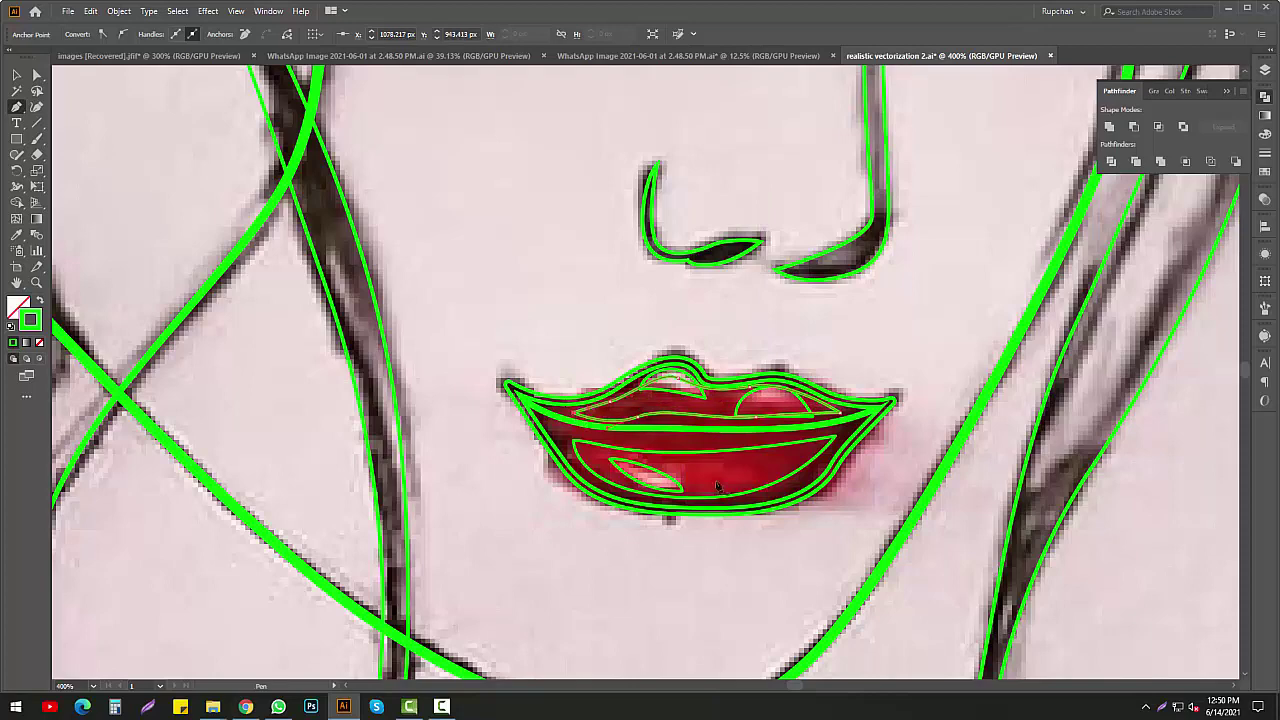
pyautogui.scroll(1, 728, 514)
# Fill the lip highlights light pink and the inner lip shapes red with the Eyedropper
pyautogui.click(688, 486)
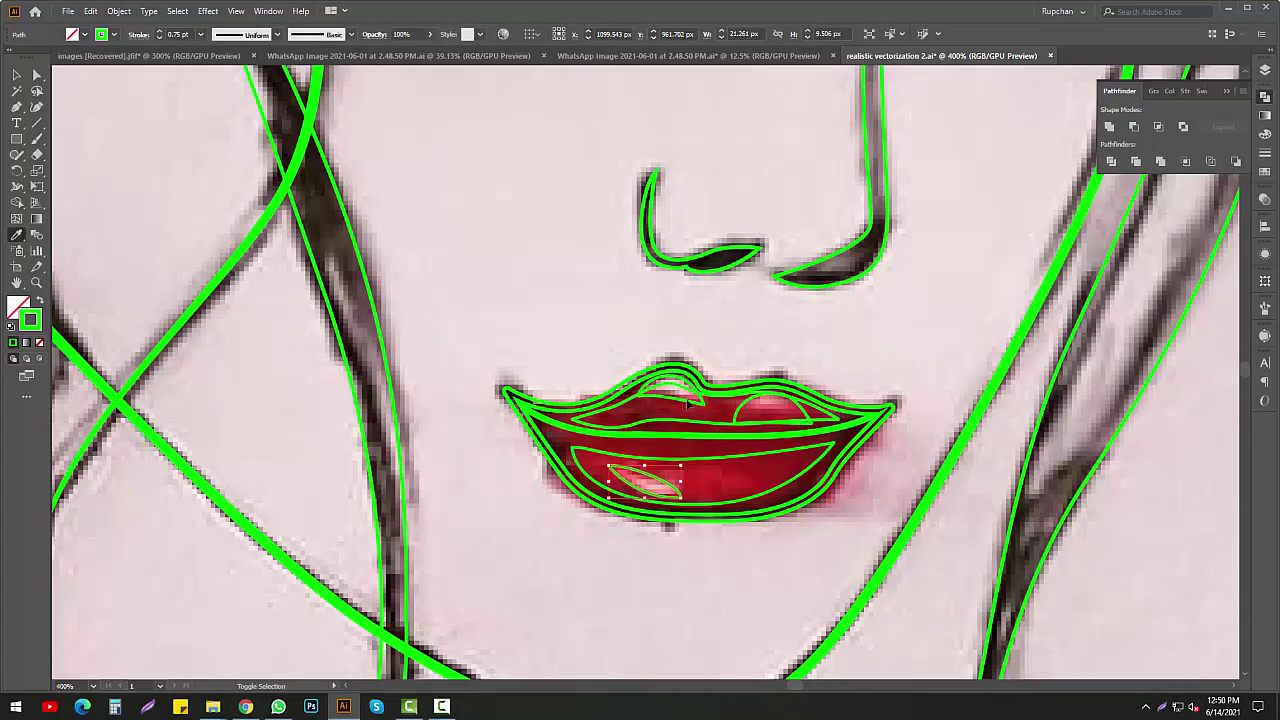
pyautogui.click(658, 484)
pyautogui.hotkey('ctrl', 'shift', 'a')
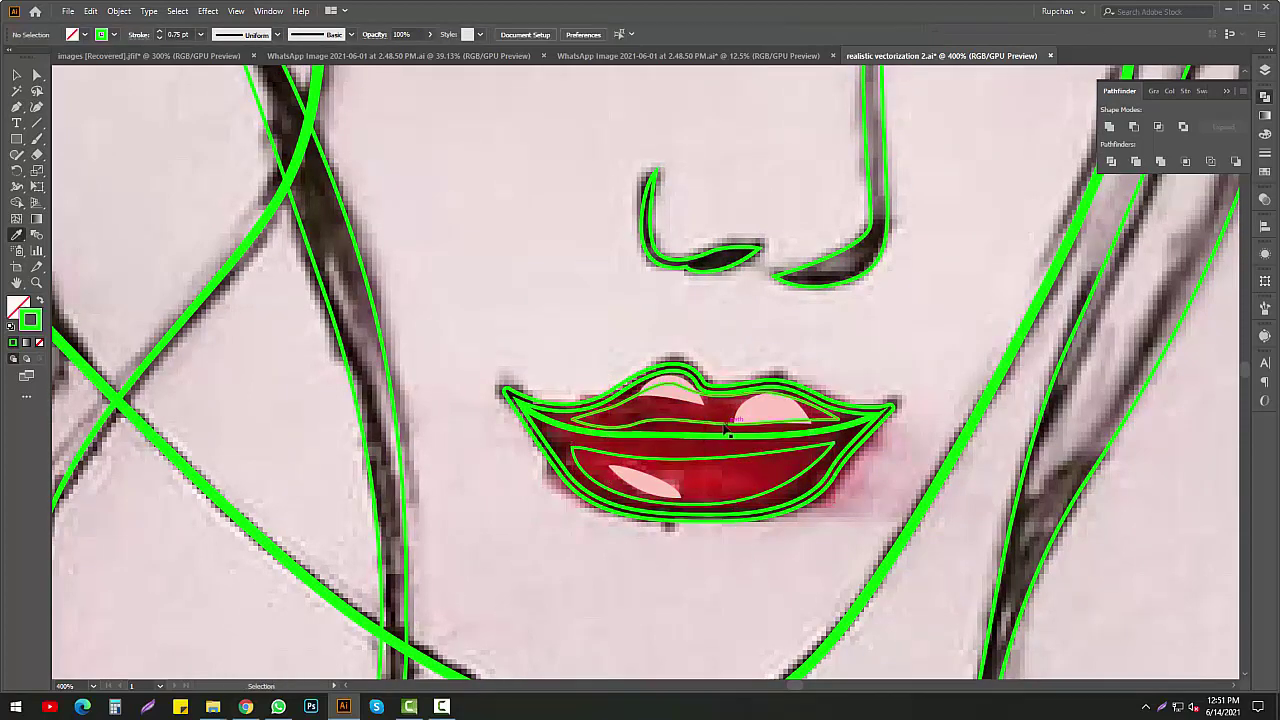
pyautogui.keyDown('ctrl'); pyautogui.click(724, 430); pyautogui.keyUp('ctrl')
pyautogui.click(720, 456)
pyautogui.hotkey('ctrl', '[')
pyautogui.hotkey('ctrl', 'shift', 'a')
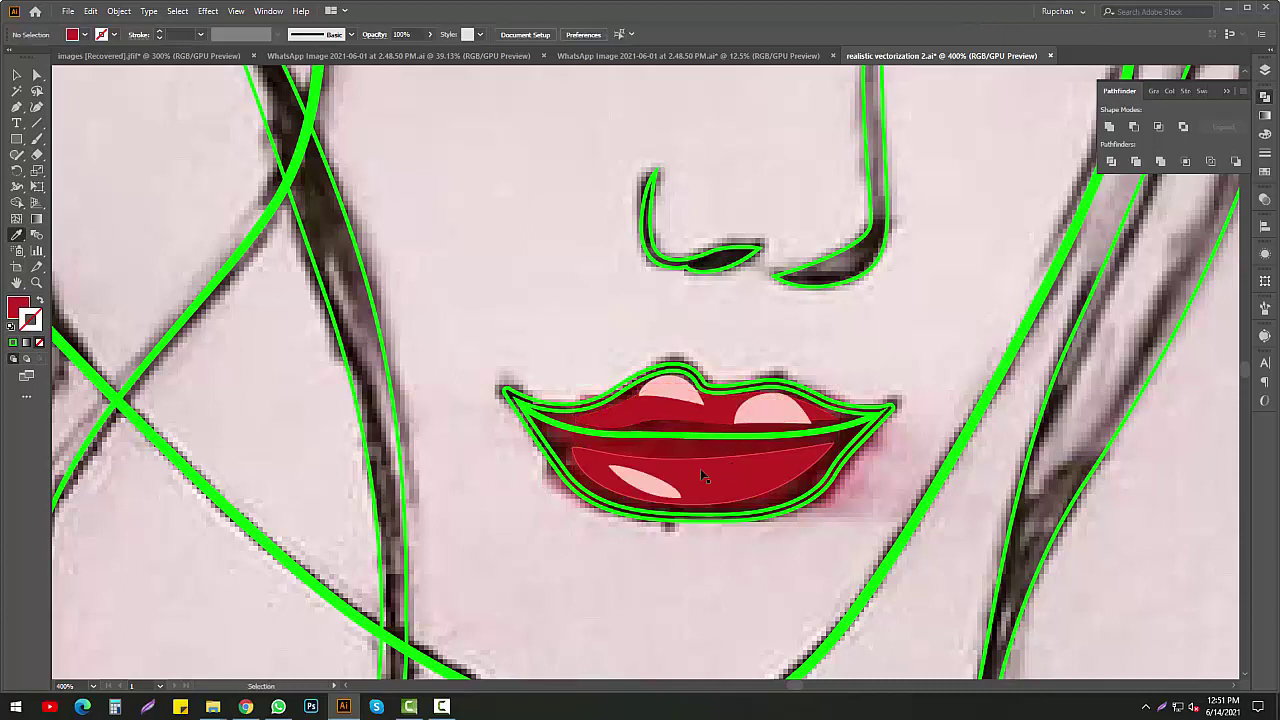
# Give the lower lip a darker red and the upper lip a bright red
pyautogui.keyDown('ctrl'); pyautogui.click(703, 476); pyautogui.keyUp('ctrl')
pyautogui.click(785, 484)
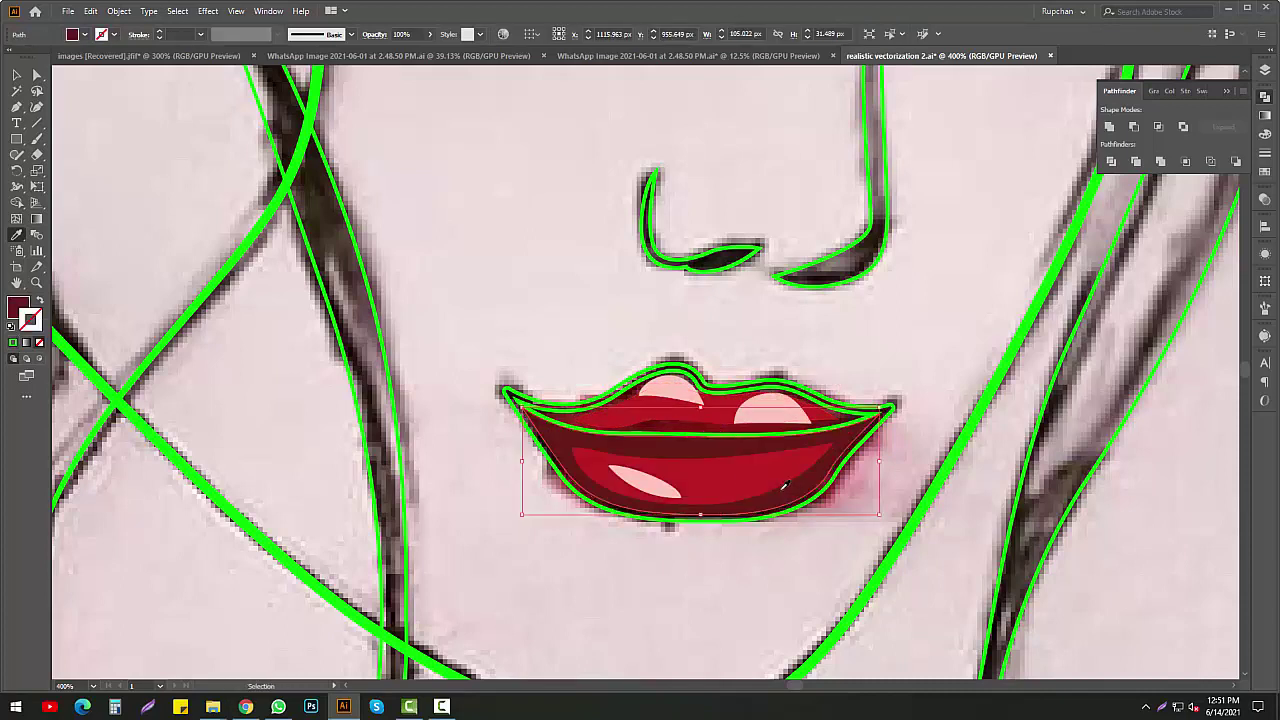
pyautogui.keyDown('ctrl'); pyautogui.click(620, 412); pyautogui.keyUp('ctrl')
pyautogui.click(735, 470)
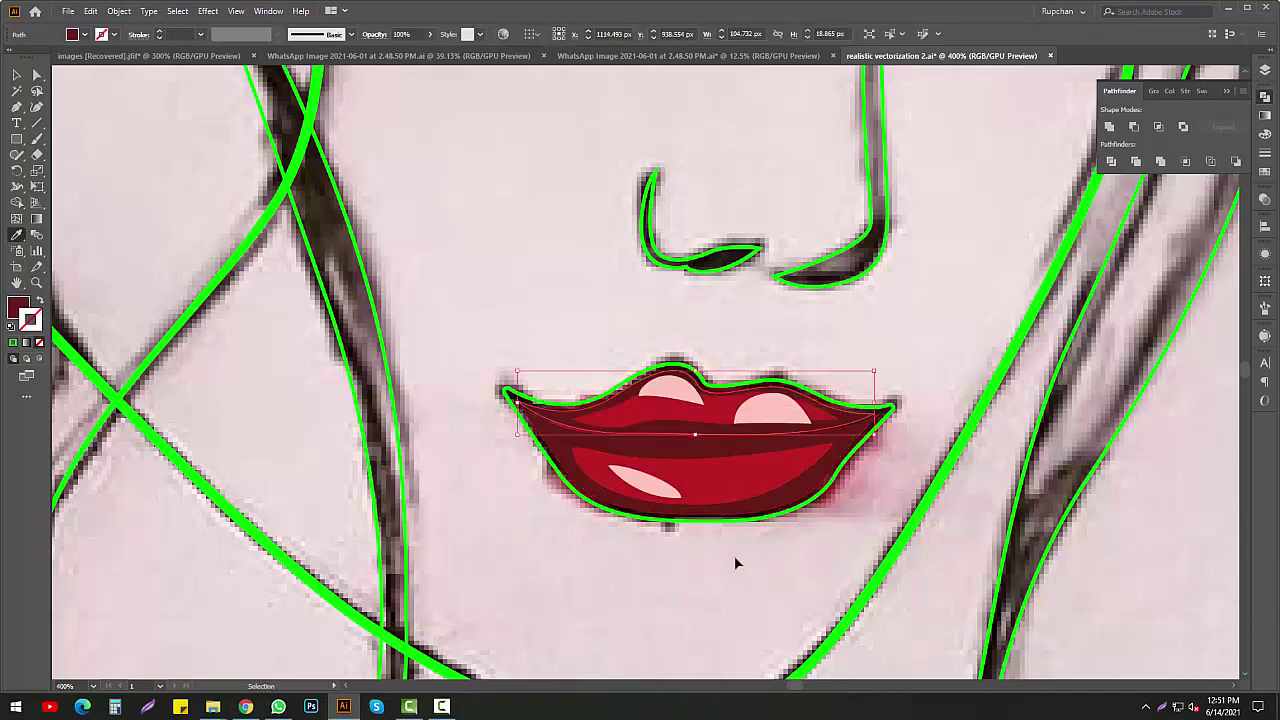
pyautogui.hotkey('ctrl', 'shift', 'a')
# Set the outer lip shape's fill to black #000000
pyautogui.keyDown('ctrl'); pyautogui.click(893, 412); pyautogui.keyUp('ctrl')
pyautogui.scroll(3, 893, 410)
pyautogui.click(880, 405)
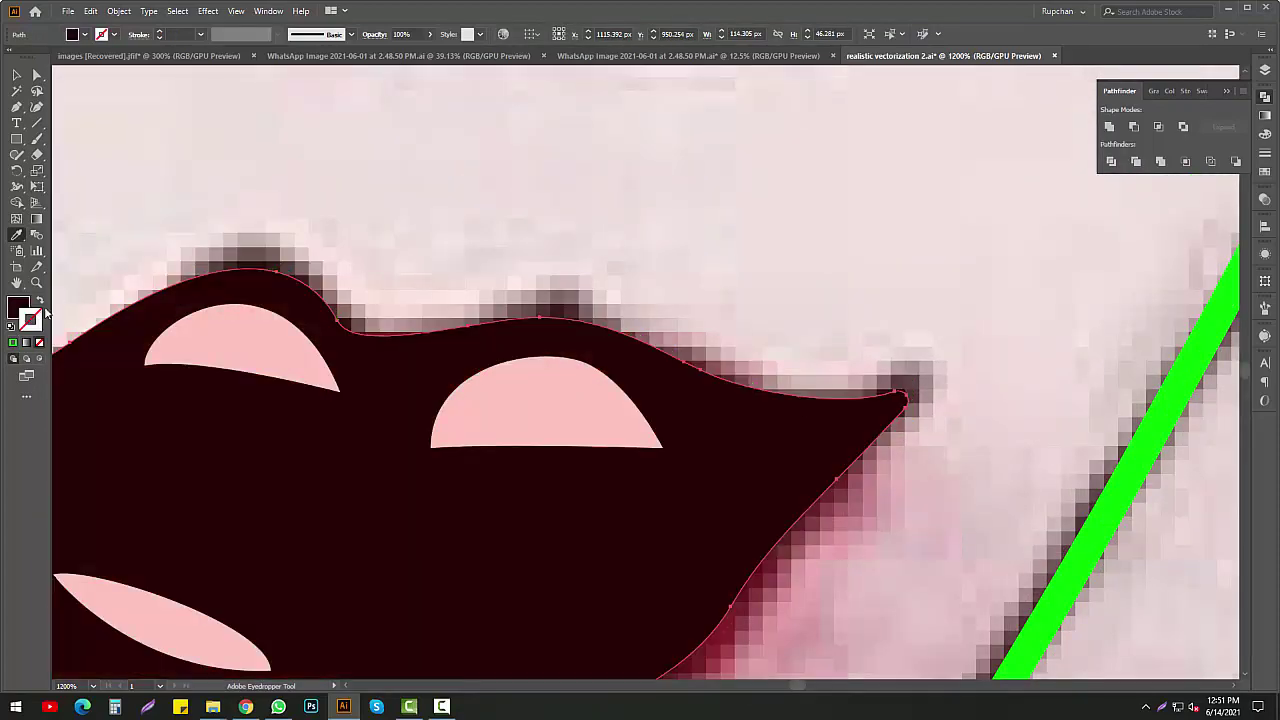
pyautogui.doubleClick(18, 305)
pyautogui.write('000000')
pyautogui.press('Return')
pyautogui.scroll(-3, 912, 342)
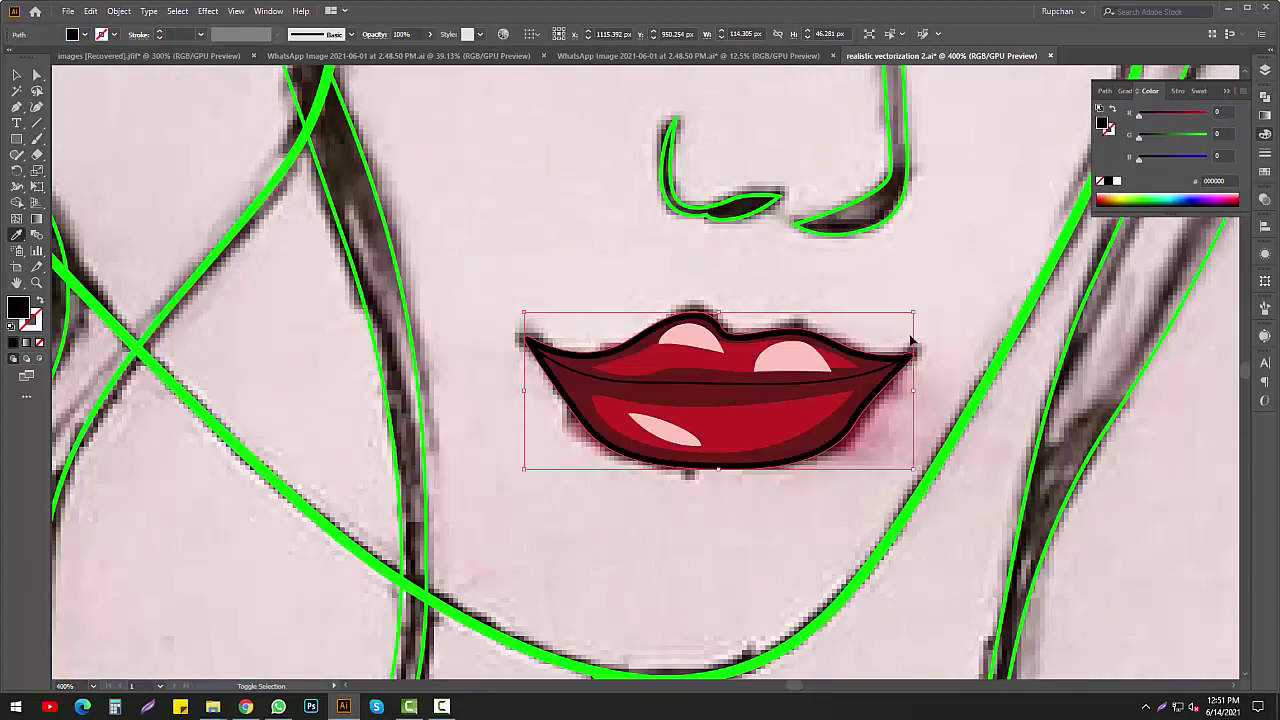
pyautogui.hotkey('ctrl', 'shift', 'a')
pyautogui.scroll(-3, 834, 323)
pyautogui.scroll(-2, 751, 471)
pyautogui.scroll(3, 740, 470)
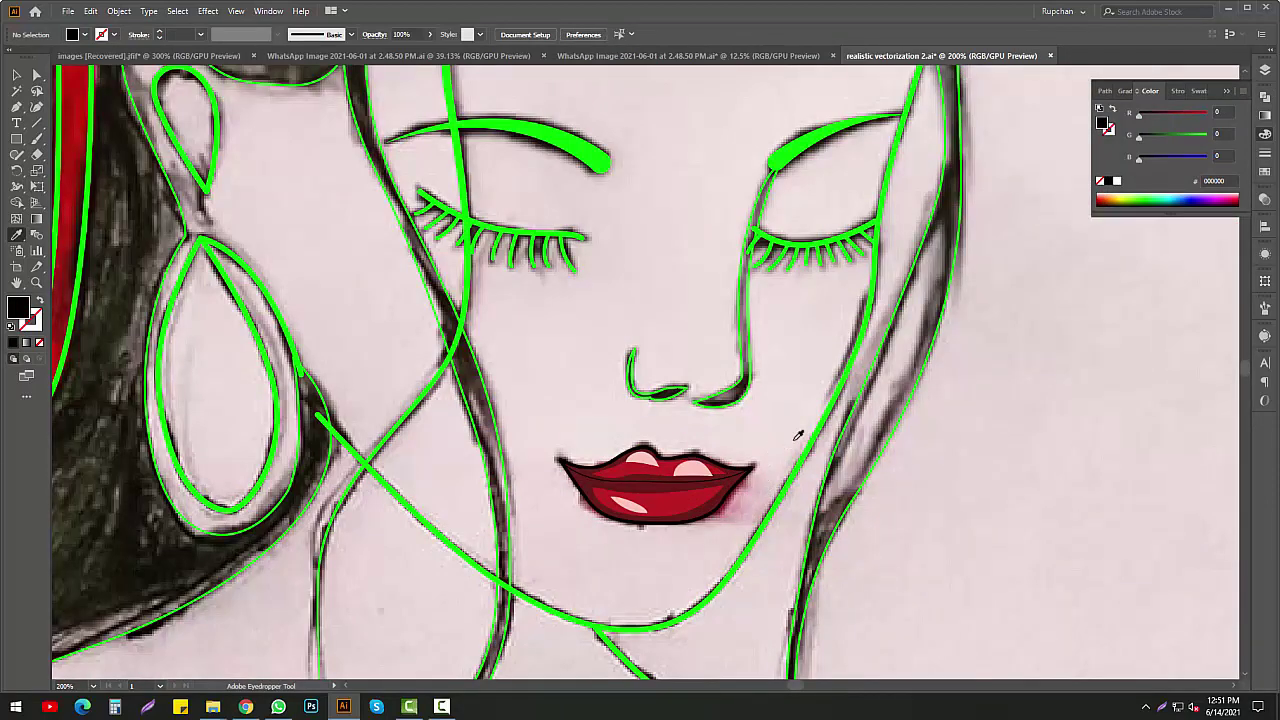
# Darken the red lip shape using the Color panel sliders in HSB mode
pyautogui.moveTo(990, 431); pyautogui.dragTo(986, 429)
pyautogui.press('a')
pyautogui.scroll(2, 657, 486)
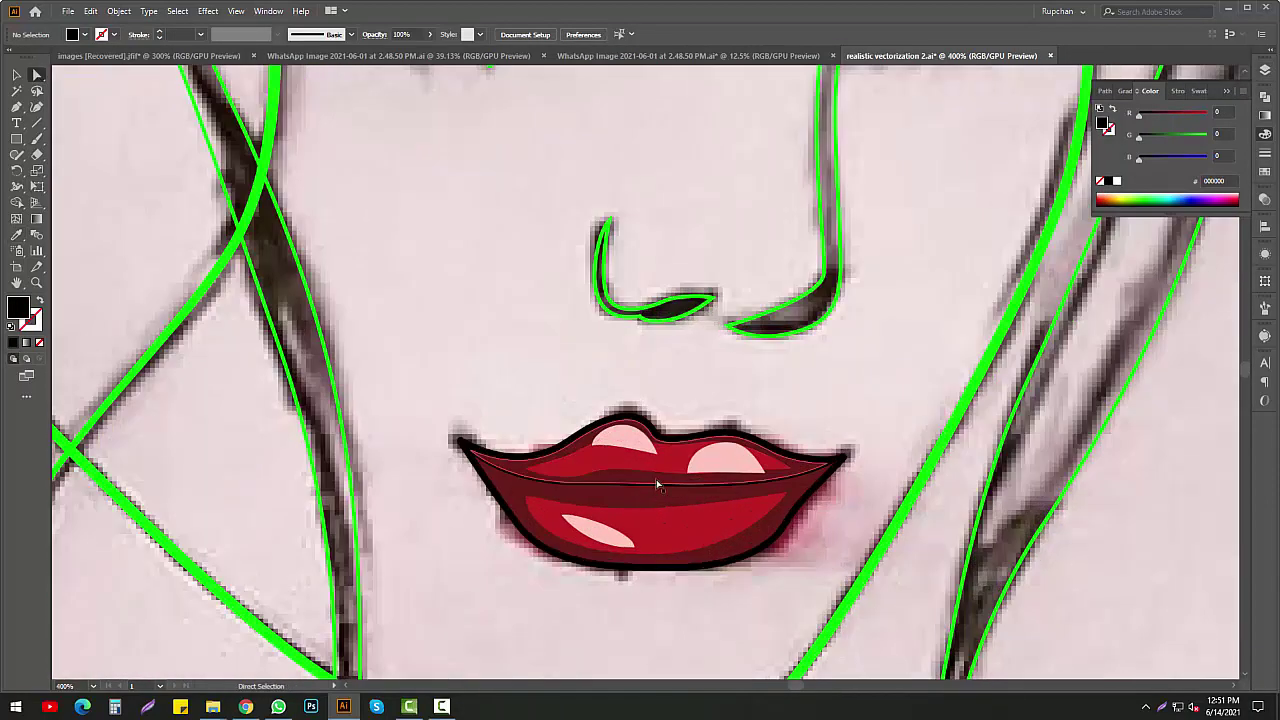
pyautogui.click(645, 485)
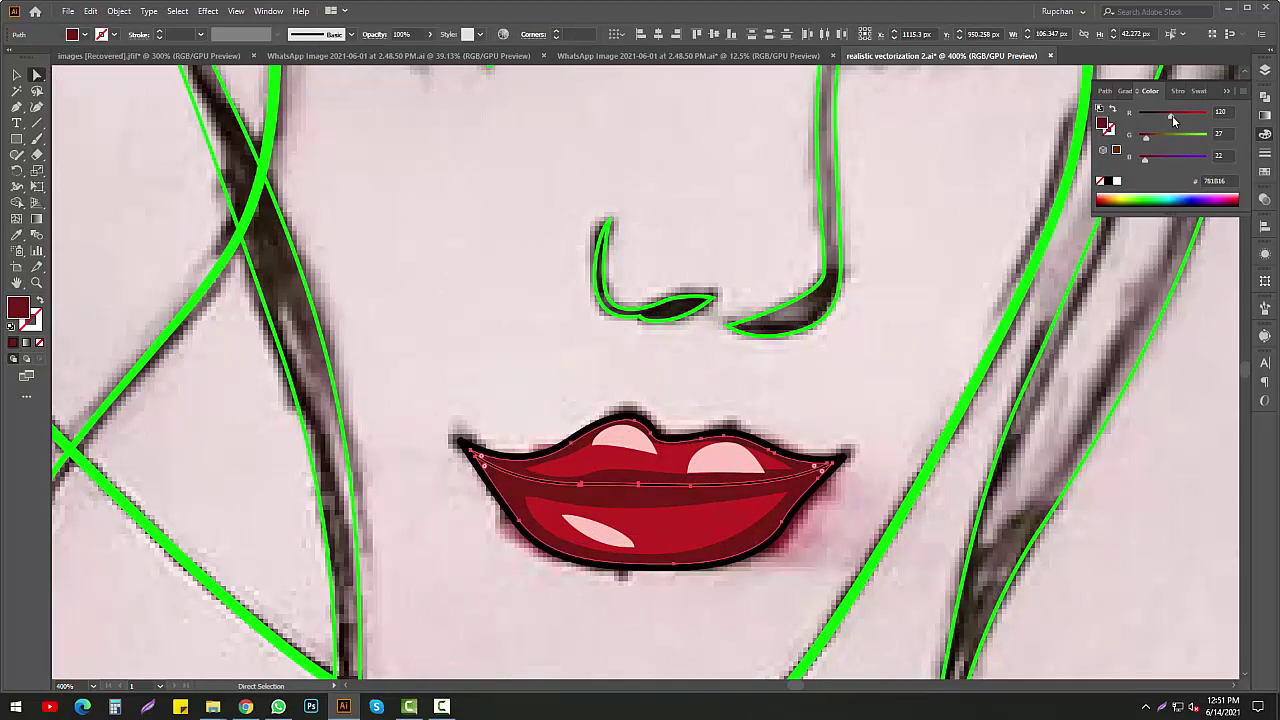
pyautogui.moveTo(1172, 115); pyautogui.dragTo(1174, 117)
pyautogui.moveTo(1145, 158); pyautogui.dragTo(1140, 162)
pyautogui.click(1242, 91)
pyautogui.click(1140, 145)
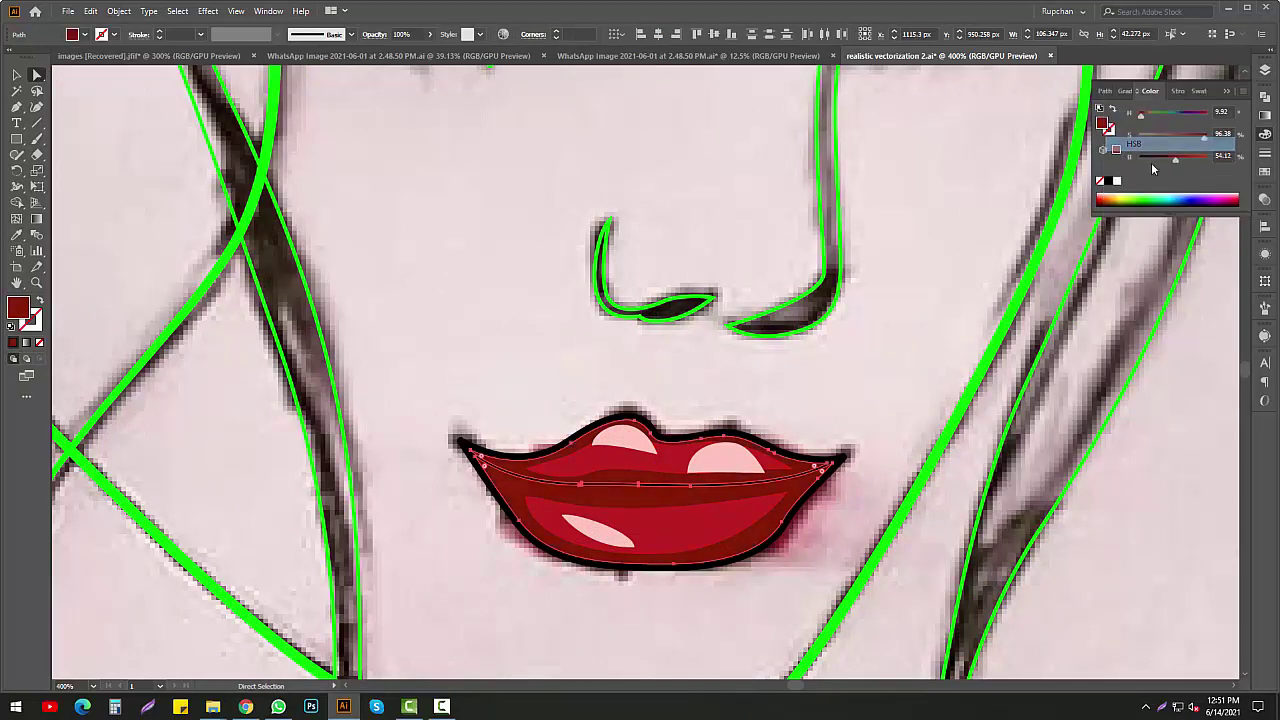
pyautogui.moveTo(1172, 160); pyautogui.dragTo(1169, 160)
pyautogui.hotkey('ctrl', 'shift', 'a')
# Set the pink lip highlights to 55% opacity
pyautogui.keyDown('alt'); pyautogui.scroll(-4, 870, 455); pyautogui.keyUp('alt')
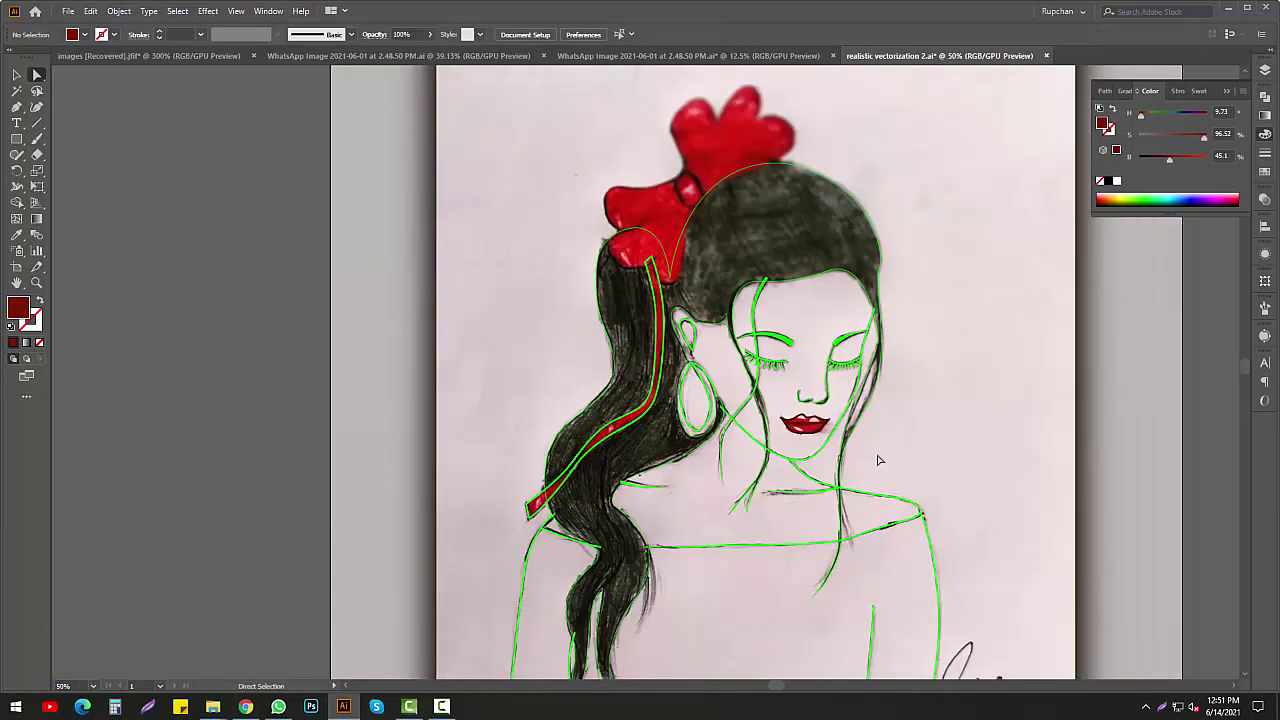
pyautogui.keyDown('alt'); pyautogui.scroll(3, 865, 423); pyautogui.keyUp('alt')
pyautogui.click(865, 423)
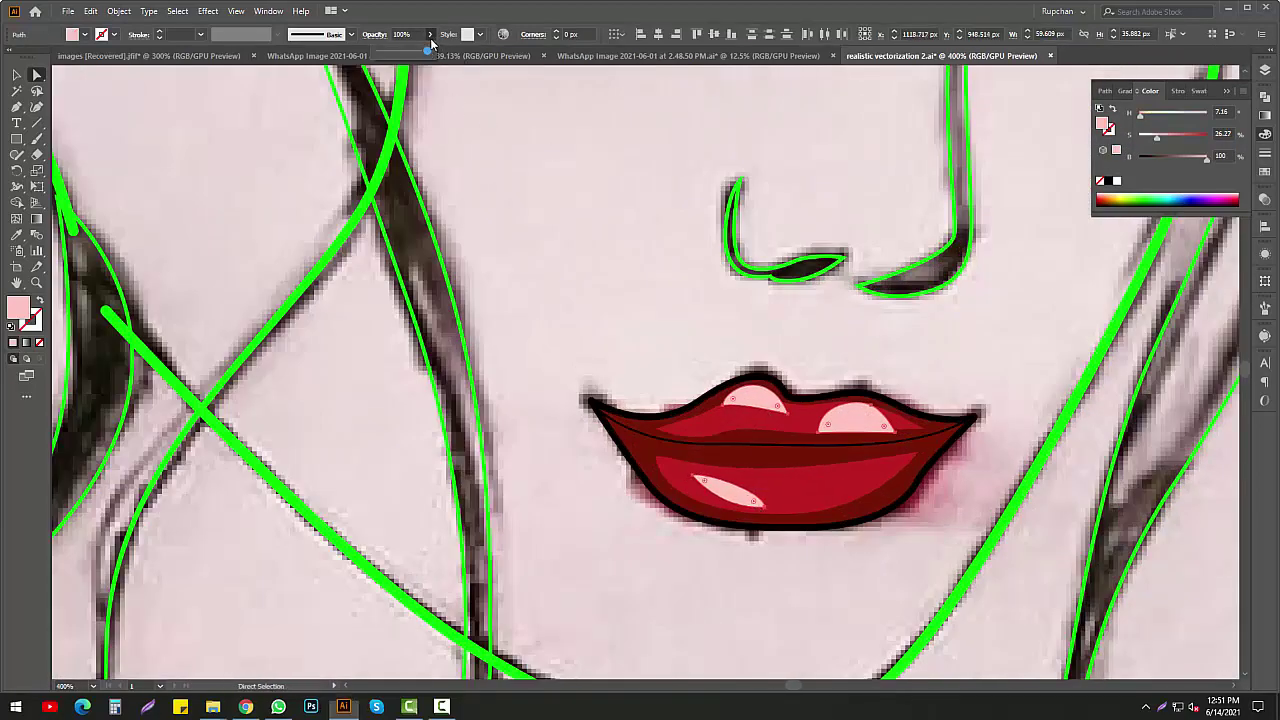
pyautogui.moveTo(428, 48)
pyautogui.mouseDown()
pyautogui.moveTo(422, 80)
pyautogui.moveTo(407, 52)
pyautogui.mouseUp()
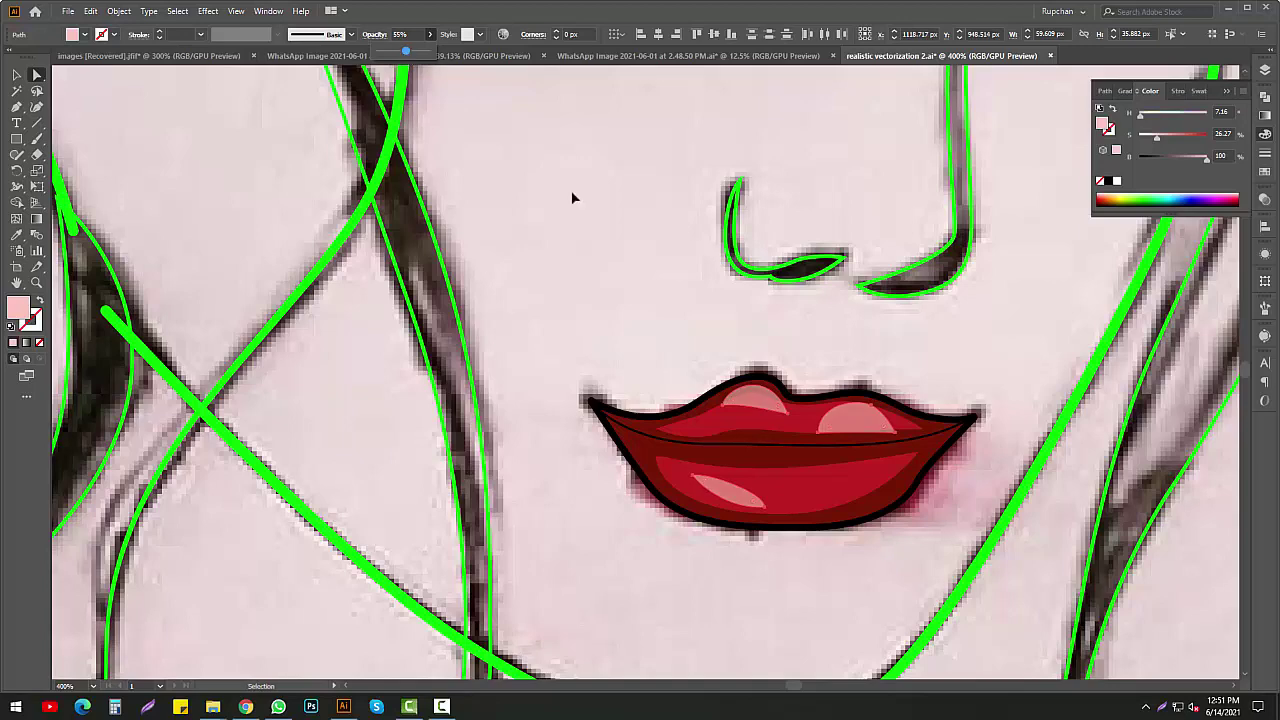
pyautogui.hotkey('ctrl', 'shift', 'a')
pyautogui.hotkey('ctrl', '0')
pyautogui.keyDown('alt'); pyautogui.scroll(1, 843, 482); pyautogui.keyUp('alt')
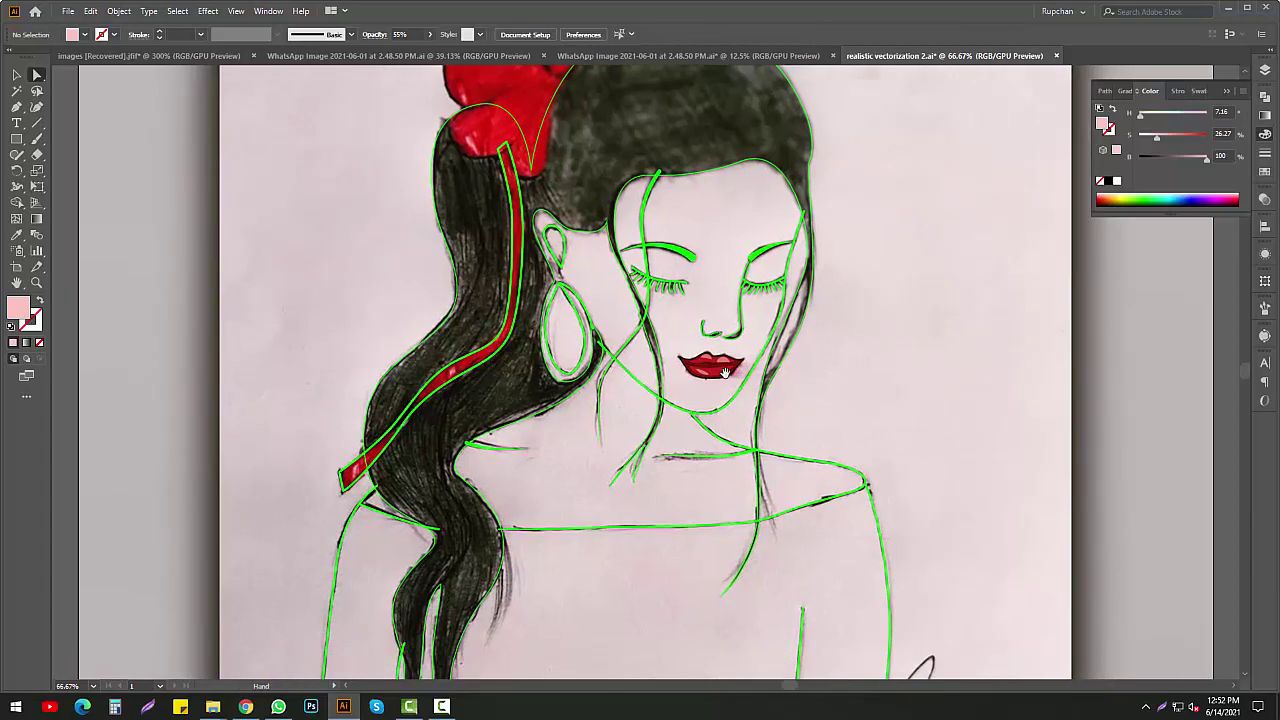
# Expand the red hair strand, ungroup it and release its compound path
pyautogui.scroll(1, 817, 422)
pyautogui.scroll(1, 830, 419)
pyautogui.click(500, 288)
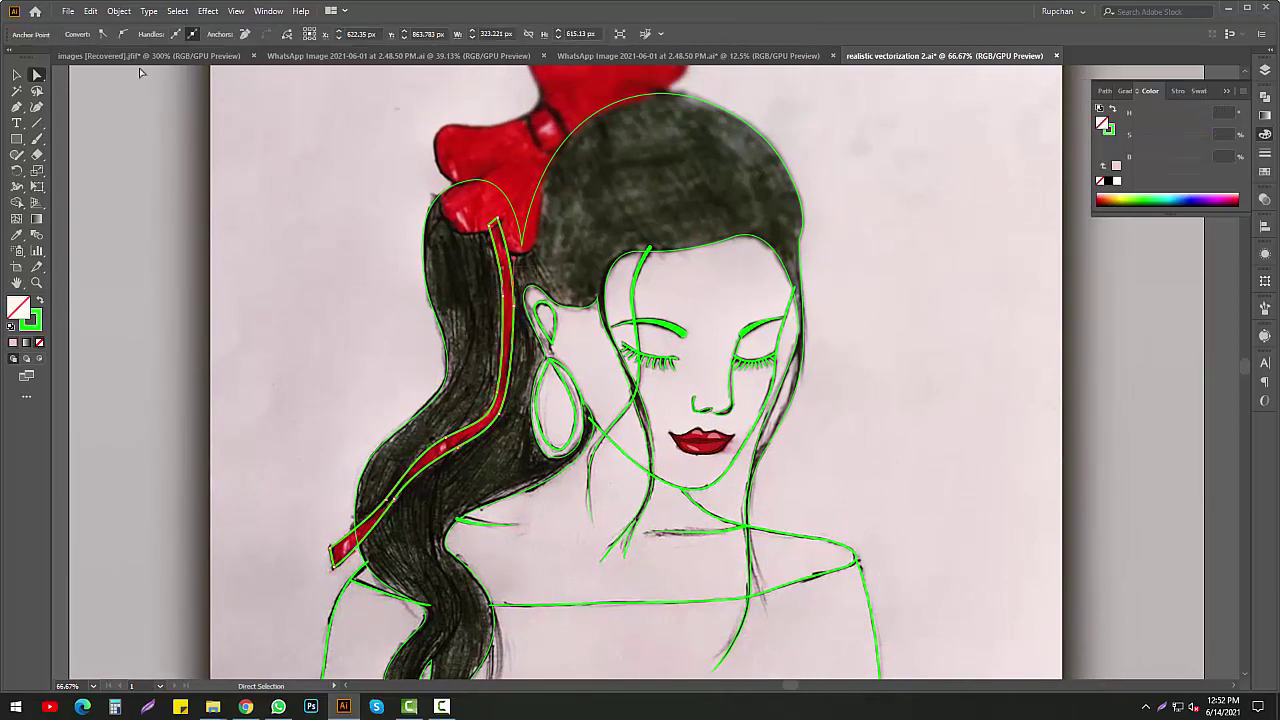
pyautogui.click(119, 10)
pyautogui.click(150, 167)
pyautogui.click(603, 428)
pyautogui.rightClick(508, 259)
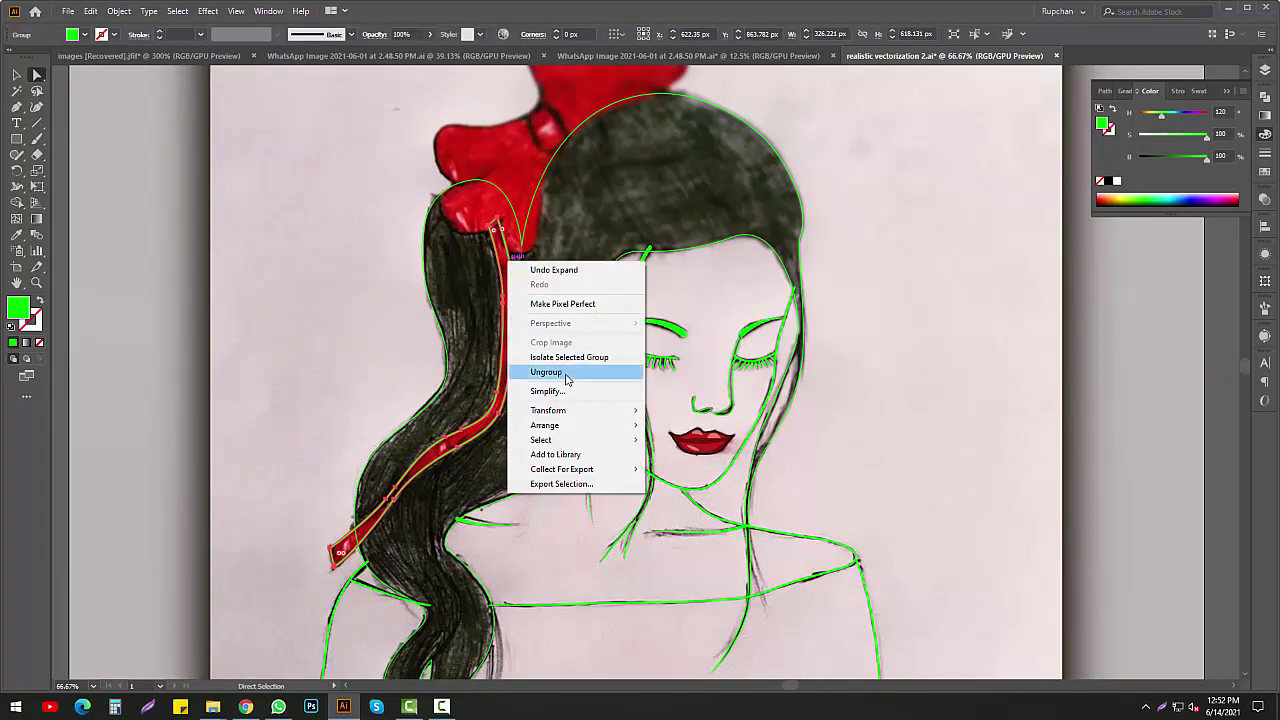
pyautogui.click(546, 372)
pyautogui.rightClick(500, 265)
pyautogui.click(520, 366)
pyautogui.click(843, 330)
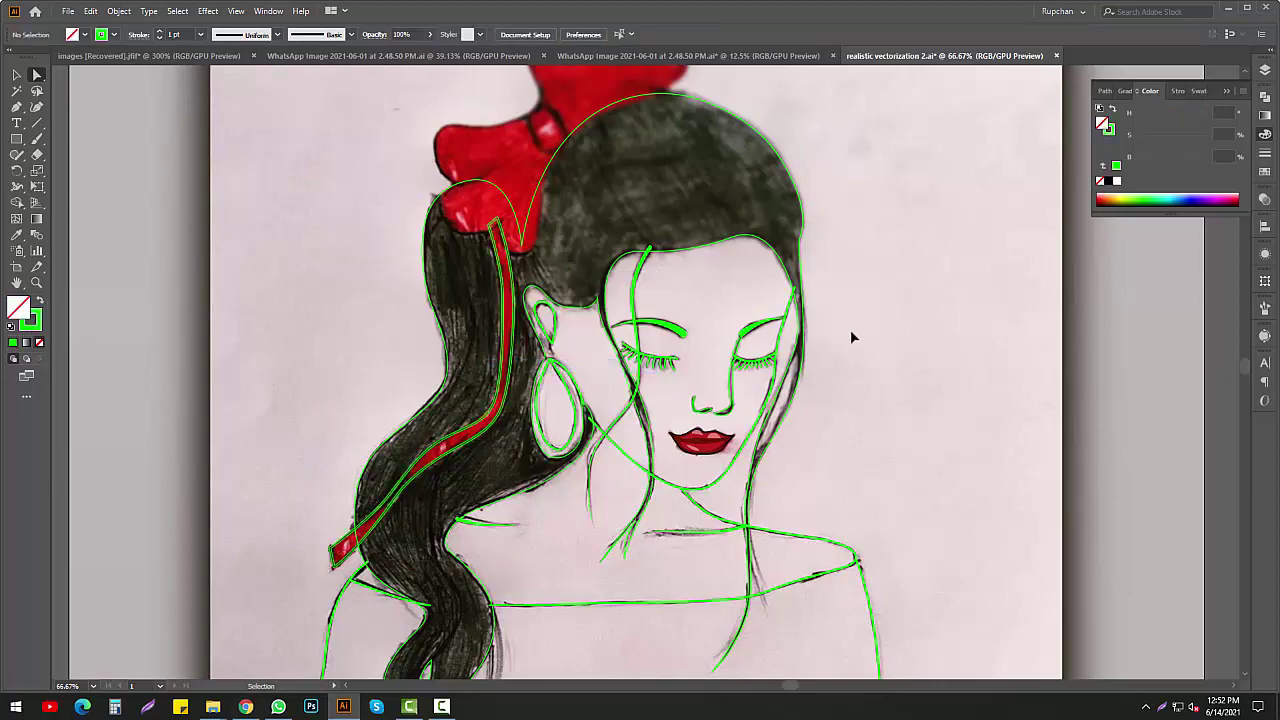
# Apply the red bow's style, with black outline, to the strand using the Eyedropper
pyautogui.scroll(1, 852, 337)
pyautogui.hotkey('ctrl', '+')
pyautogui.click(527, 463)
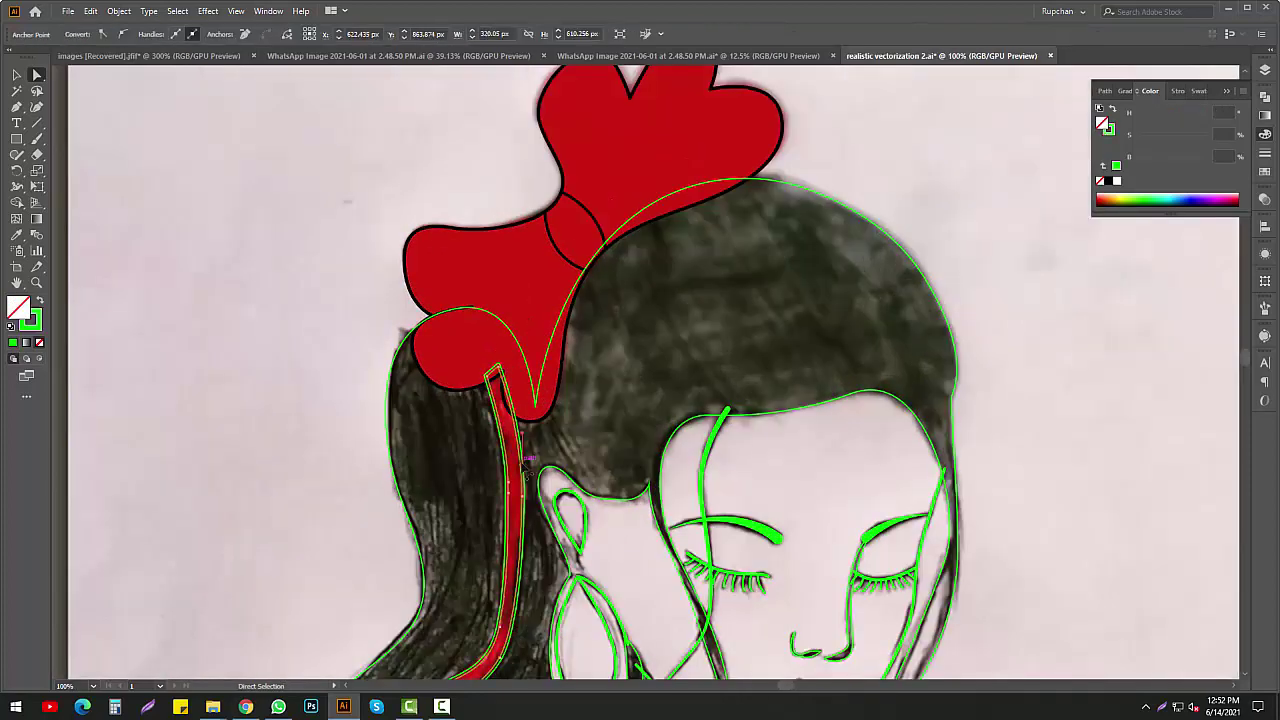
pyautogui.click(515, 430)
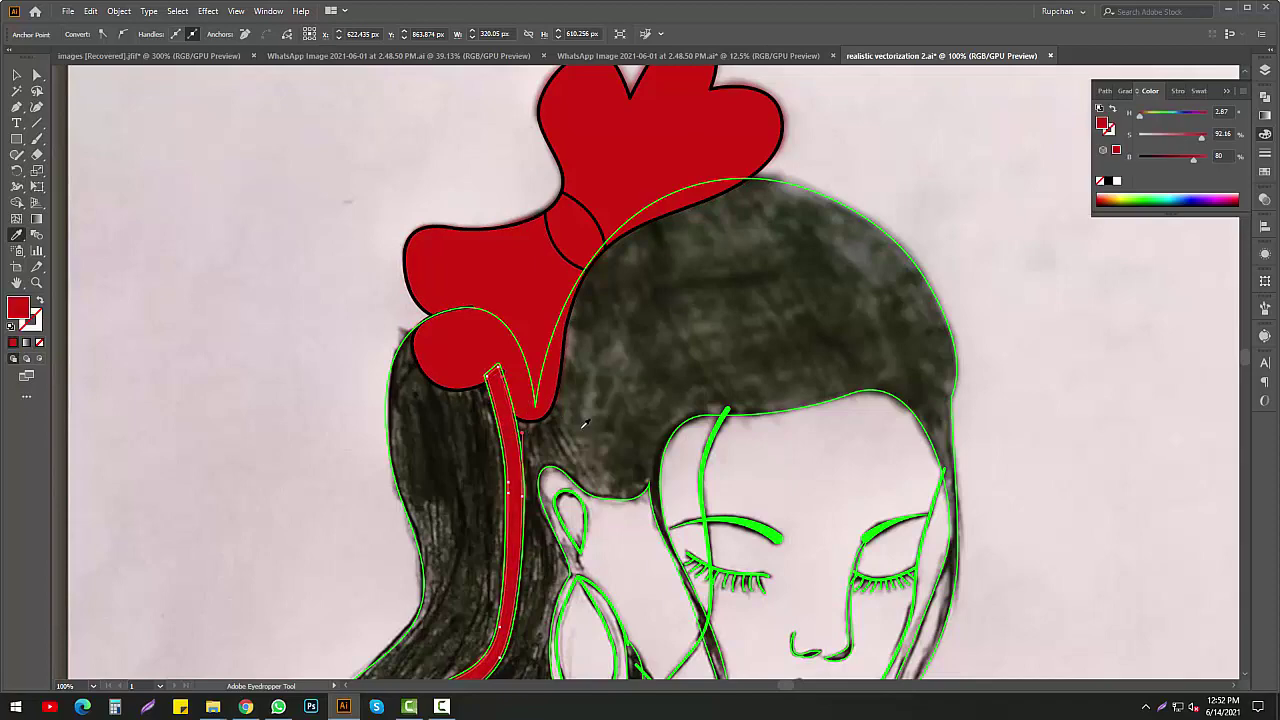
pyautogui.scroll(2, 502, 425)
pyautogui.click(502, 425)
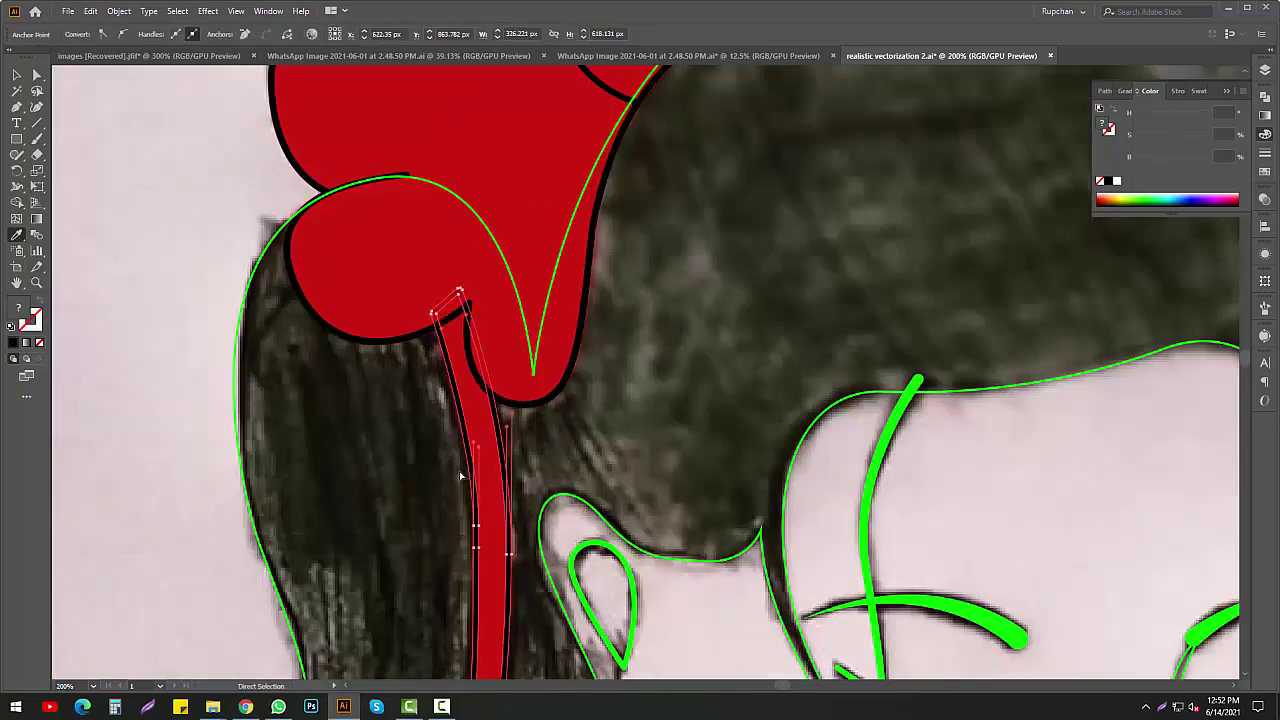
pyautogui.press('v')
pyautogui.moveTo(271, 114); pyautogui.dragTo(1028, 408)
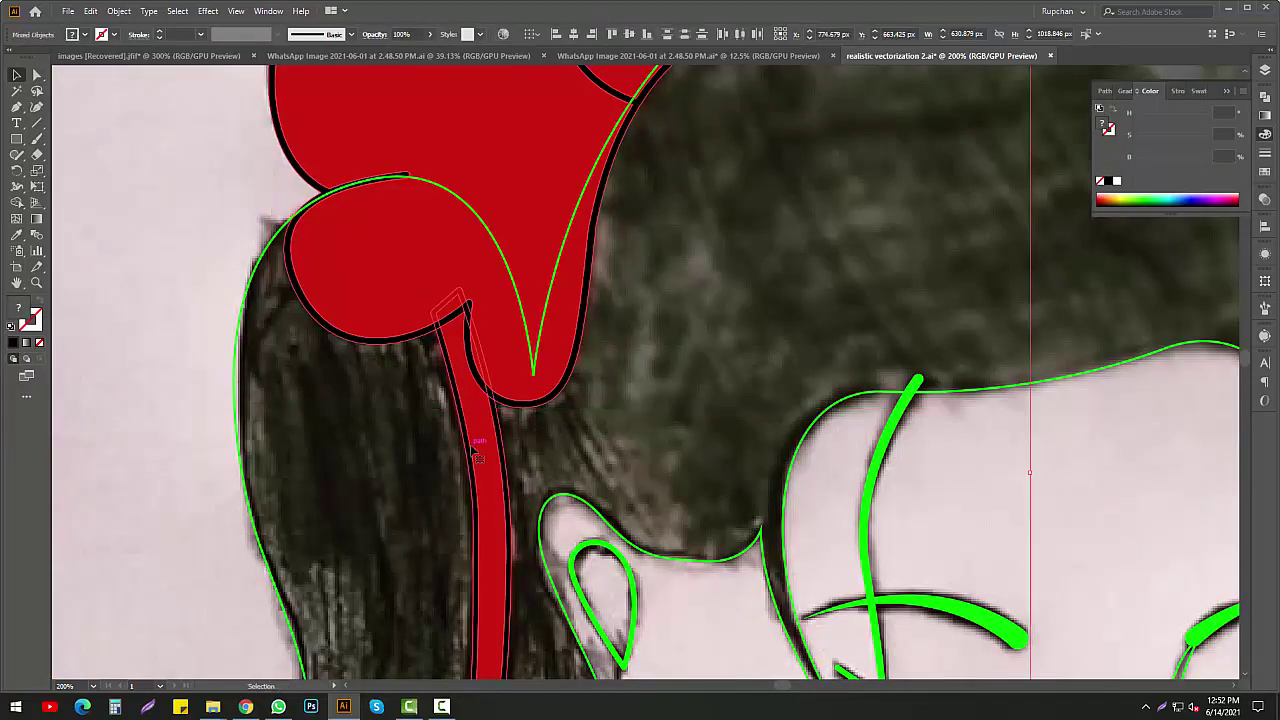
pyautogui.hotkey('ctrl', '-')
pyautogui.hotkey('ctrl', '-')
pyautogui.hotkey('ctrl', '-')
pyautogui.click(598, 318)
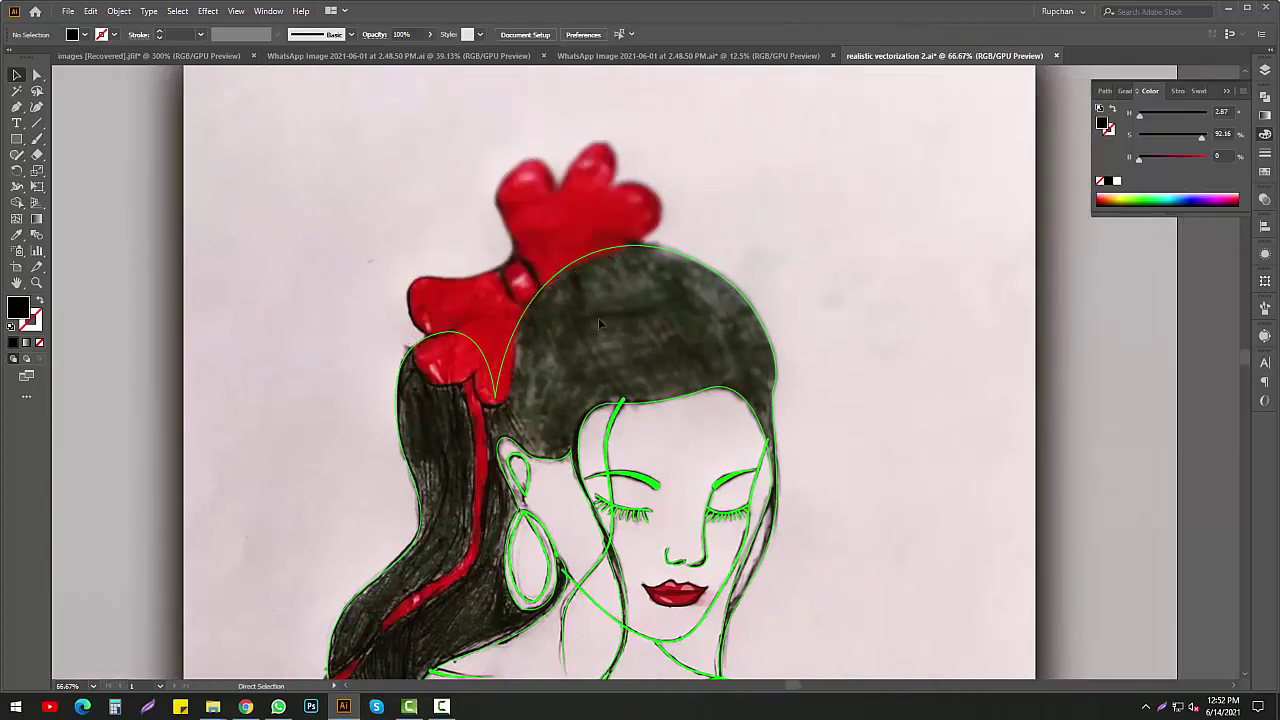
# Make a clipping mask on the lips to hide their outline
pyautogui.scroll(-1, 630, 400)
pyautogui.scroll(3, 680, 440)
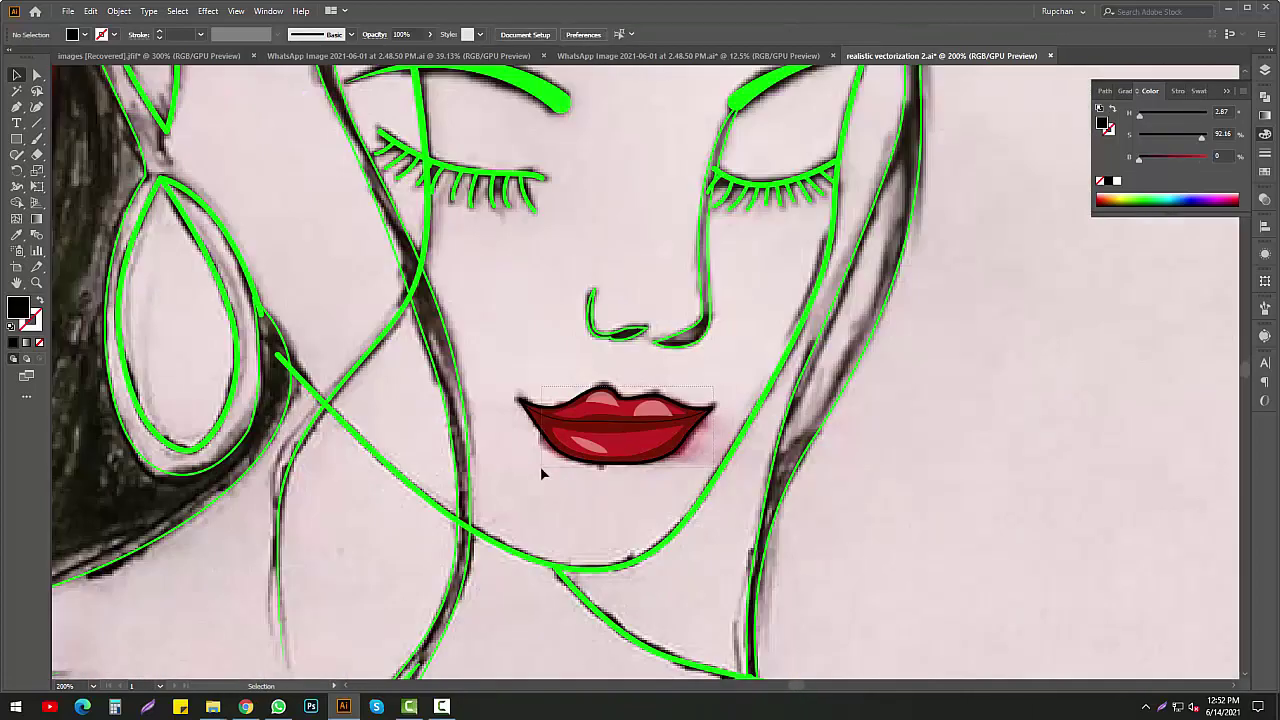
pyautogui.rightClick(580, 430)
pyautogui.click(628, 294)
pyautogui.hotkey('ctrl', '-')
pyautogui.hotkey('ctrl', '-')
pyautogui.hotkey('ctrl', '-')
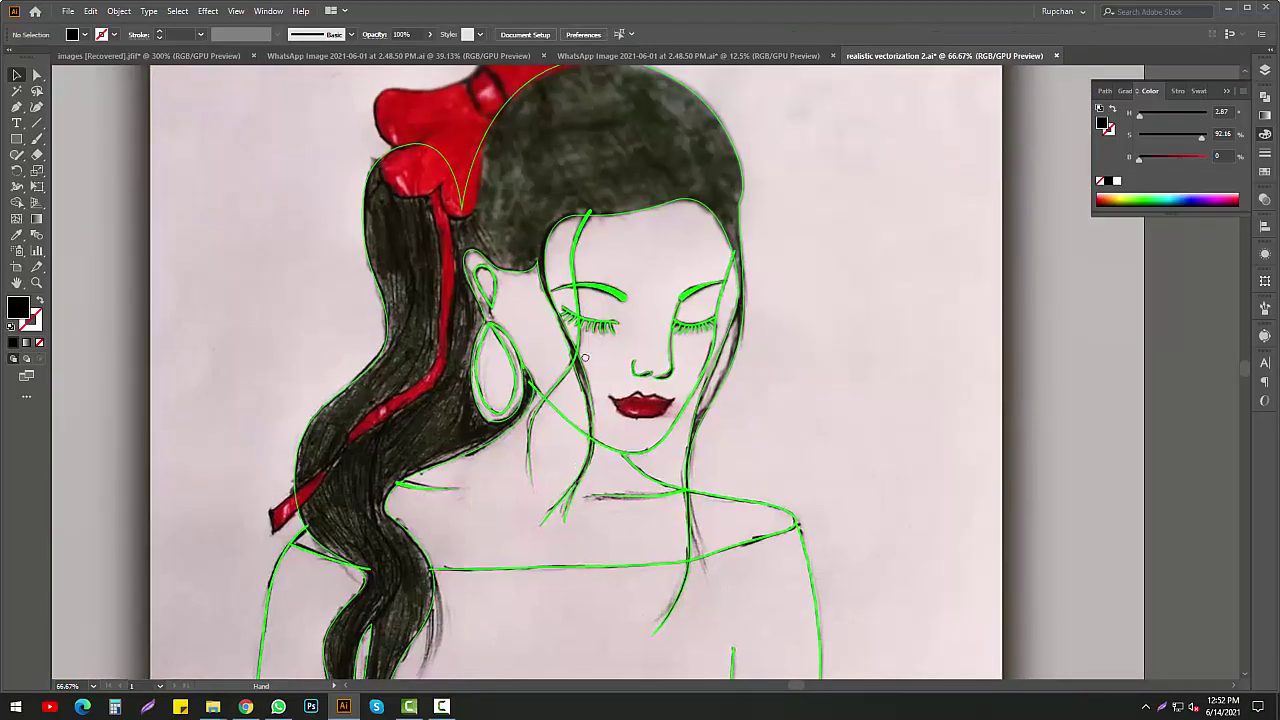
pyautogui.moveTo(585, 357); pyautogui.dragTo(565, 197)
pyautogui.moveTo(772, 300); pyautogui.dragTo(765, 443)
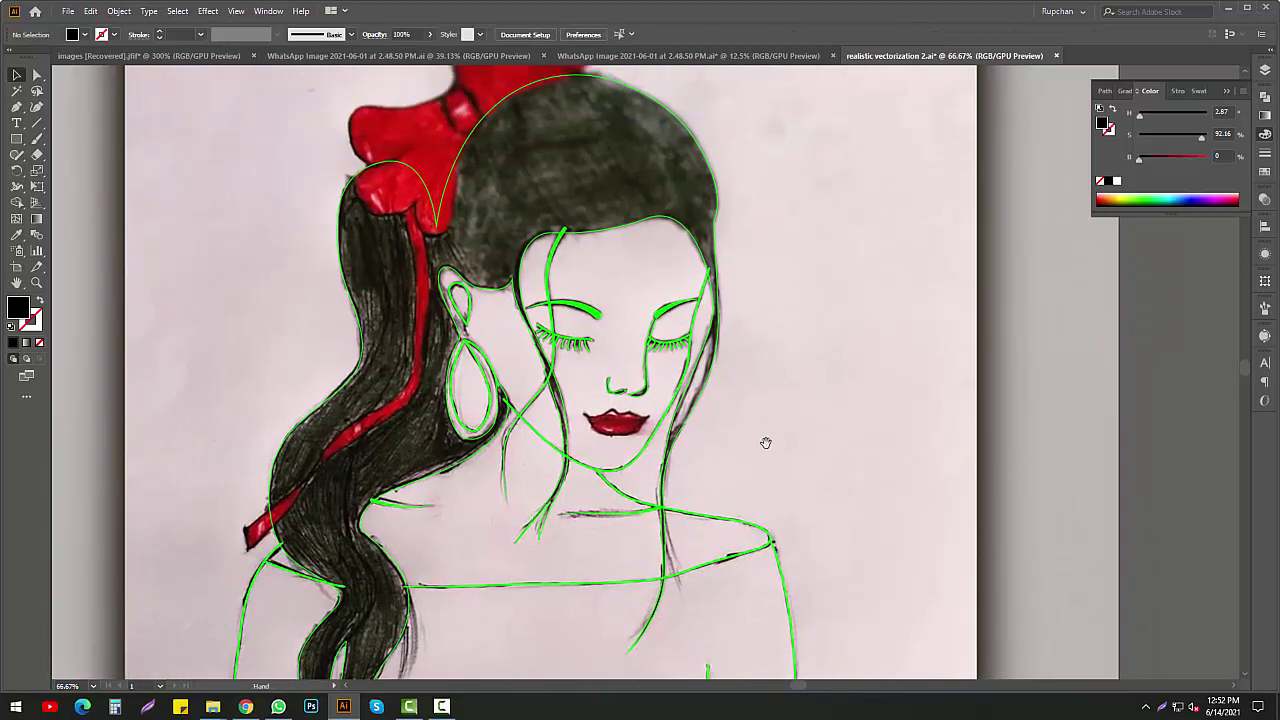
pyautogui.click(665, 226)
pyautogui.hotkey('ctrl', '-')
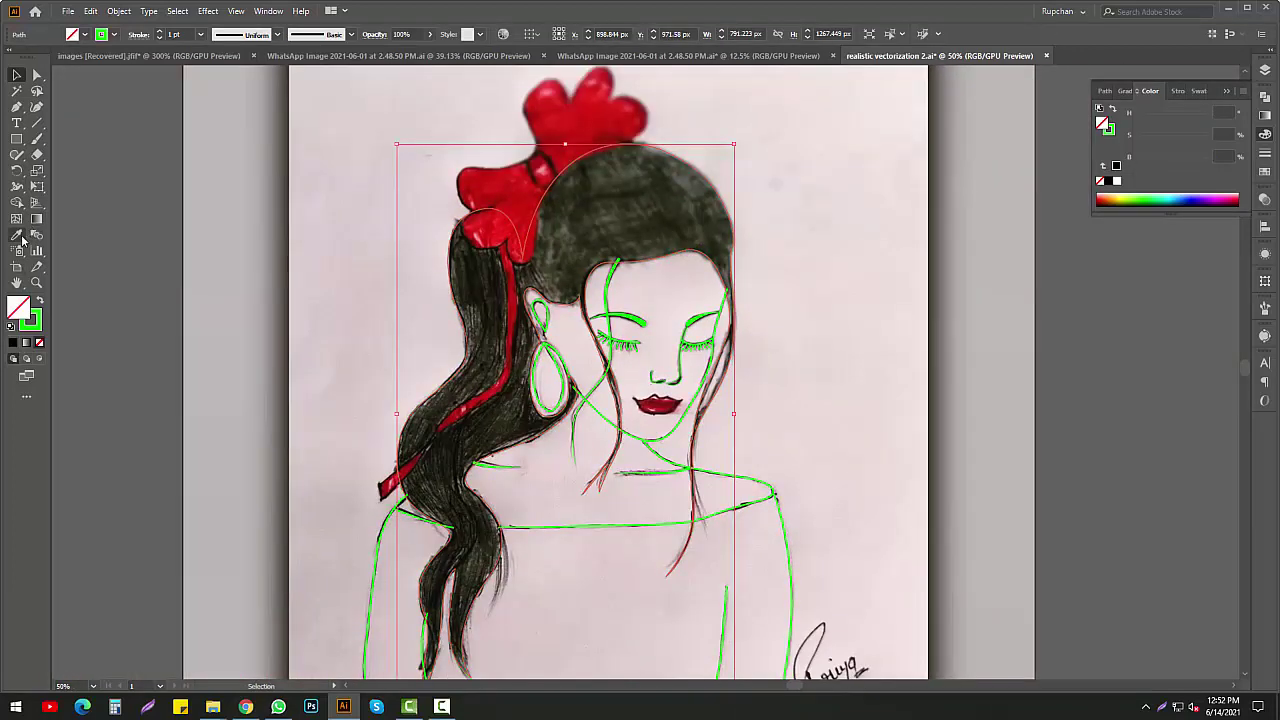
# Make the hair outline colour black #000000 and give the hair a solid black fill
pyautogui.doubleClick(36, 318)
pyautogui.write('000000')
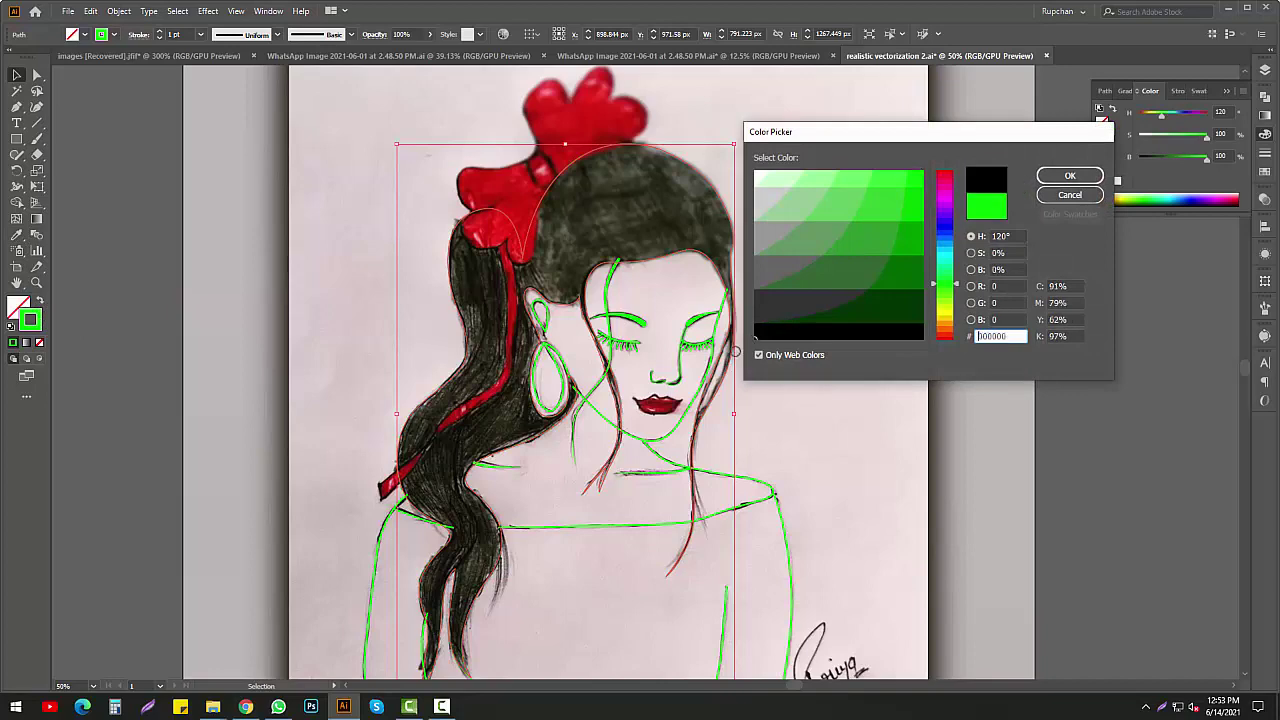
pyautogui.click(1066, 173)
pyautogui.click(40, 300)
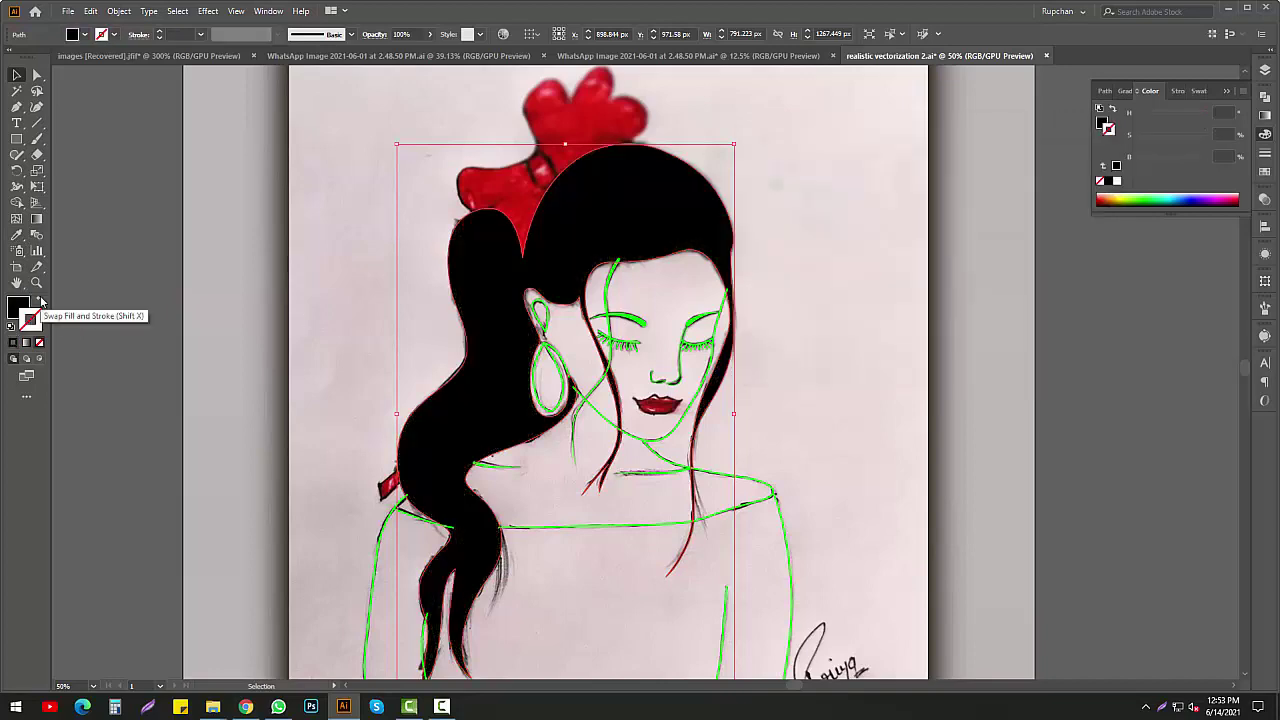
# Expand the green eyebrow paths into shapes and make them black
pyautogui.click(734, 400)
pyautogui.hotkey('ctrl', '+')
pyautogui.hotkey('ctrl', '+')
pyautogui.hotkey('ctrl', '+')
pyautogui.click(740, 281)
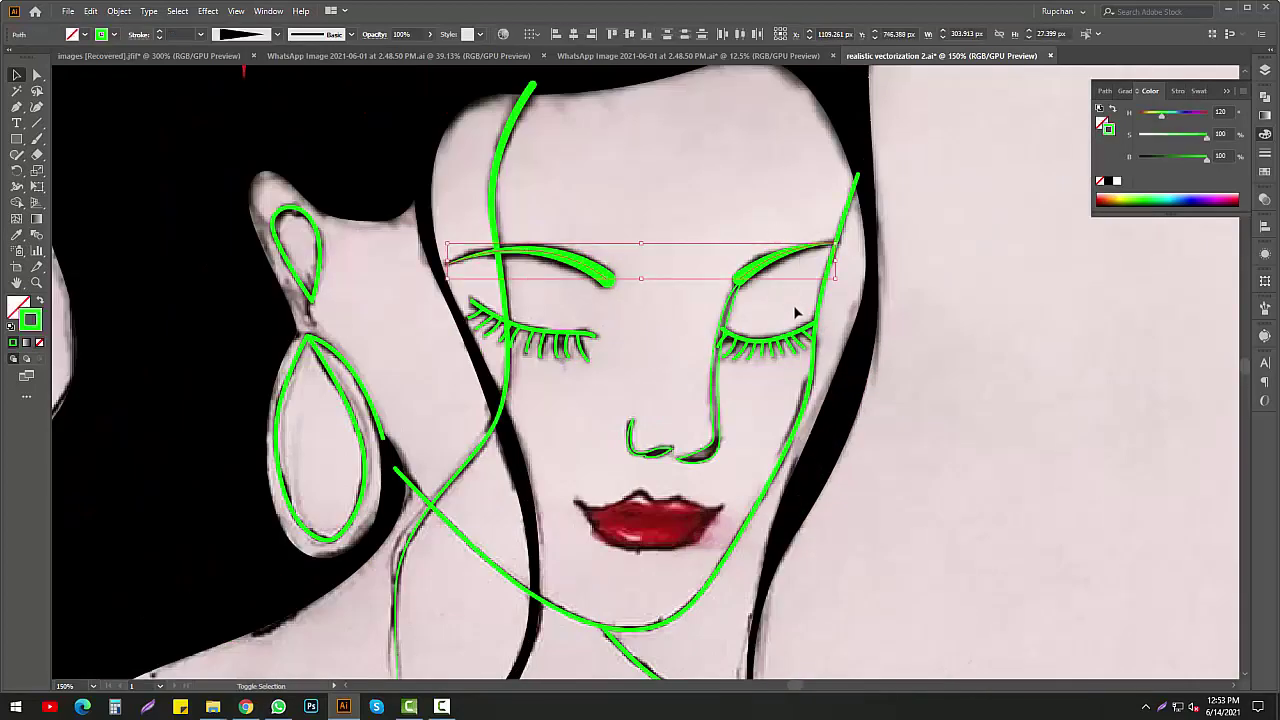
pyautogui.click(118, 11)
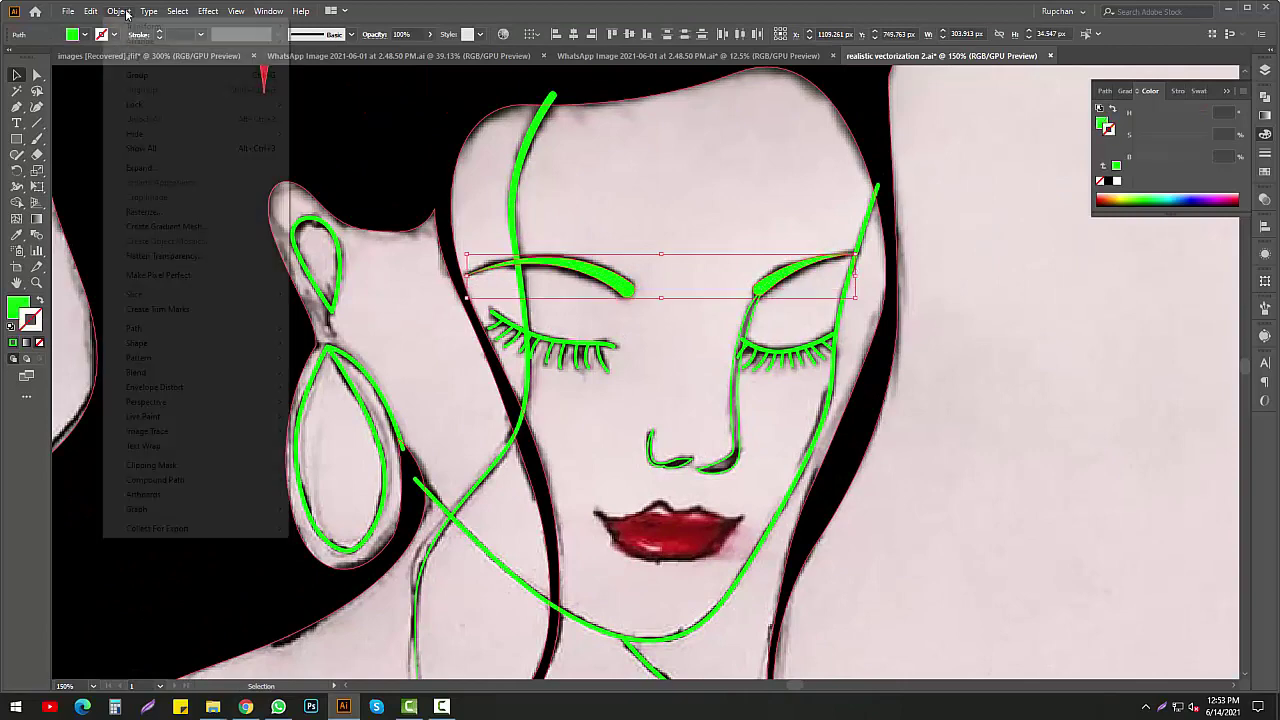
pyautogui.click(140, 167)
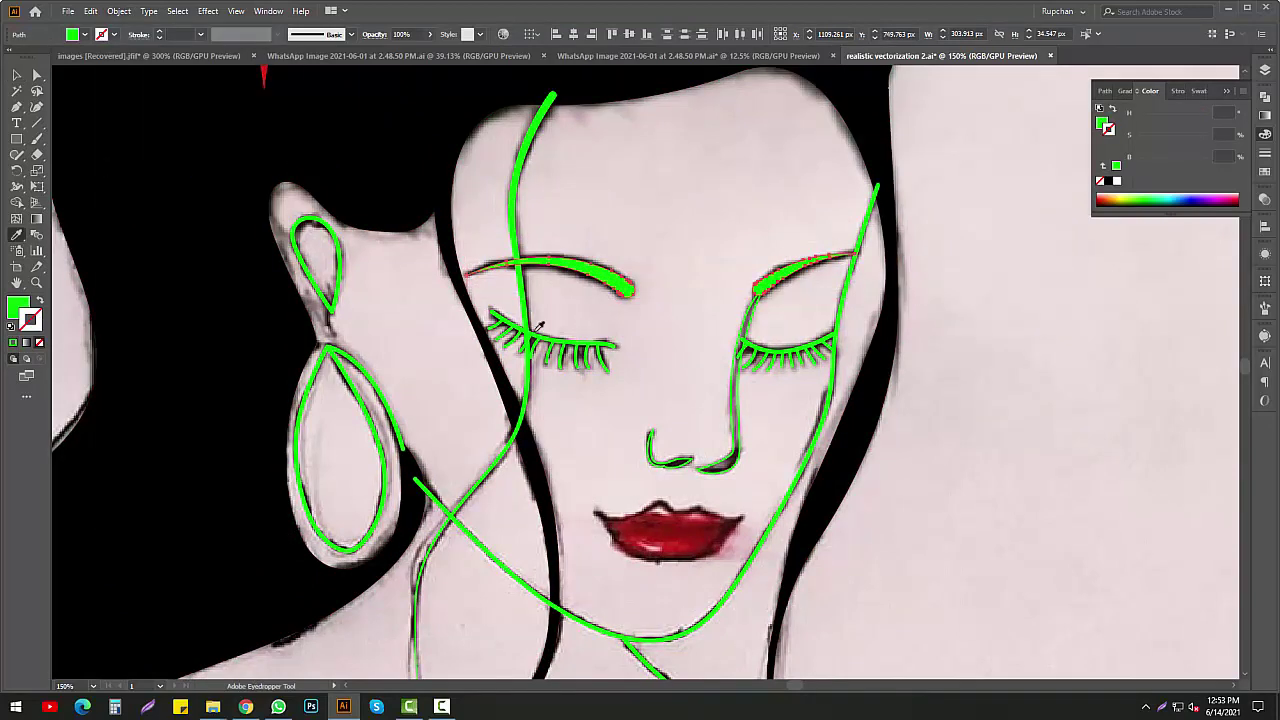
pyautogui.click(538, 326)
pyautogui.scroll(2, 552, 348)
# Expand the eyelashes into black shapes and fill the nose black
pyautogui.moveTo(528, 415); pyautogui.dragTo(525, 340)
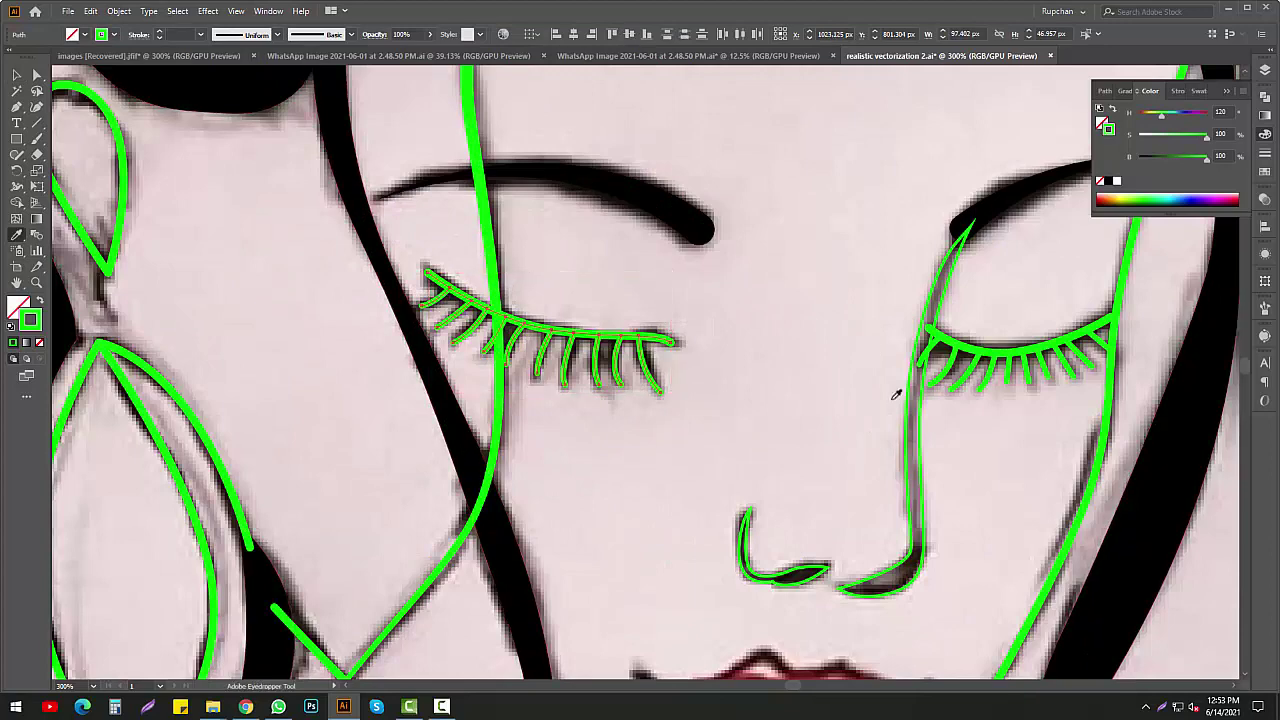
pyautogui.hscroll(3, 894, 391)
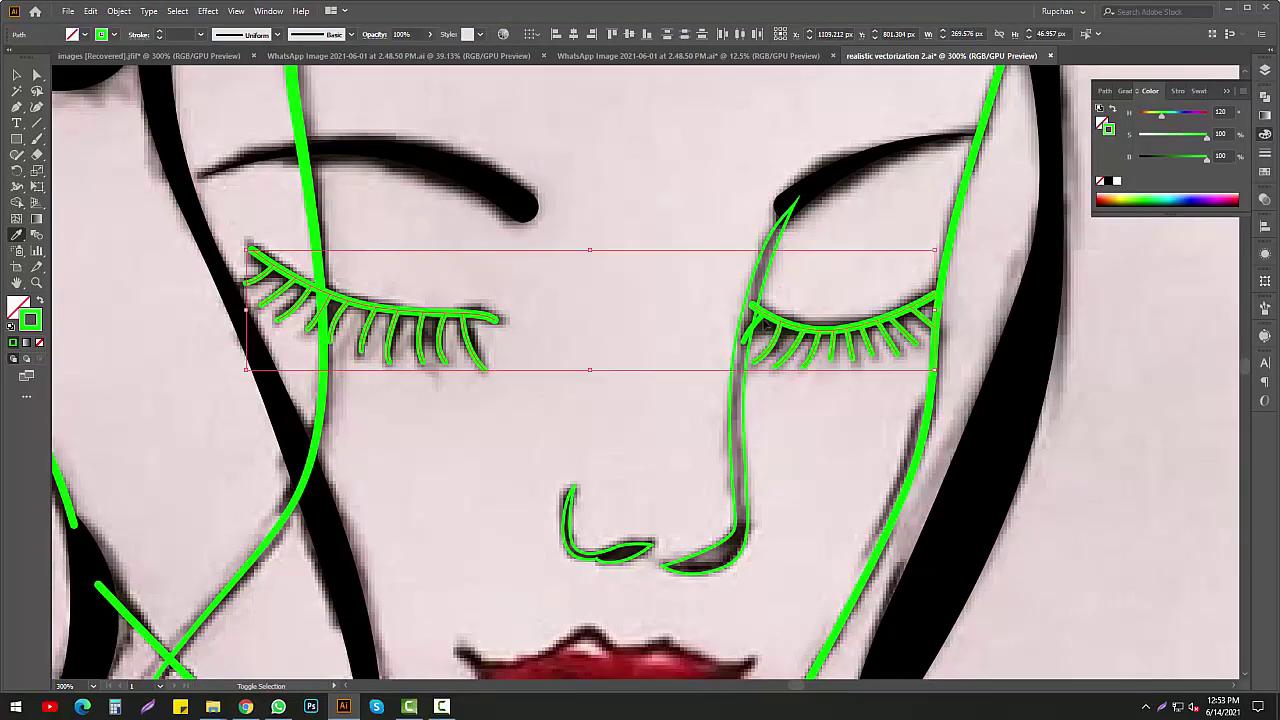
pyautogui.click(119, 11)
pyautogui.click(125, 168)
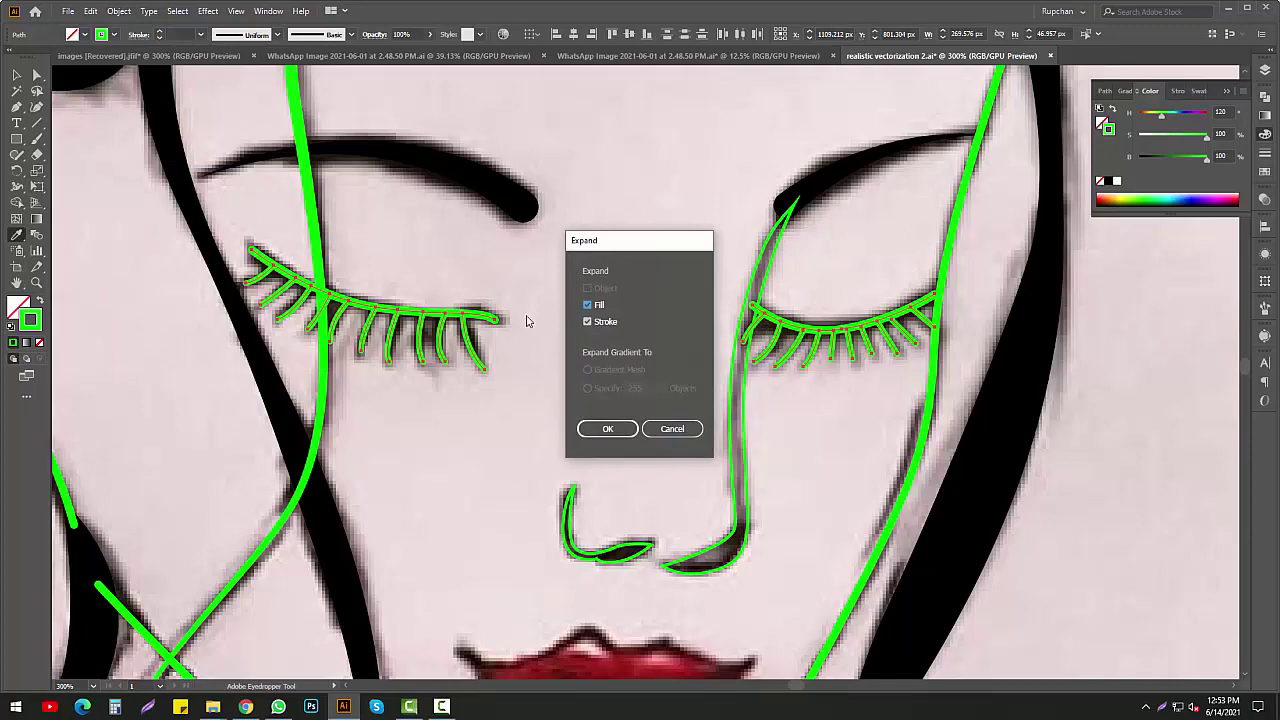
pyautogui.click(598, 427)
pyautogui.keyDown('ctrl'); pyautogui.click(870, 266); pyautogui.keyUp('ctrl')
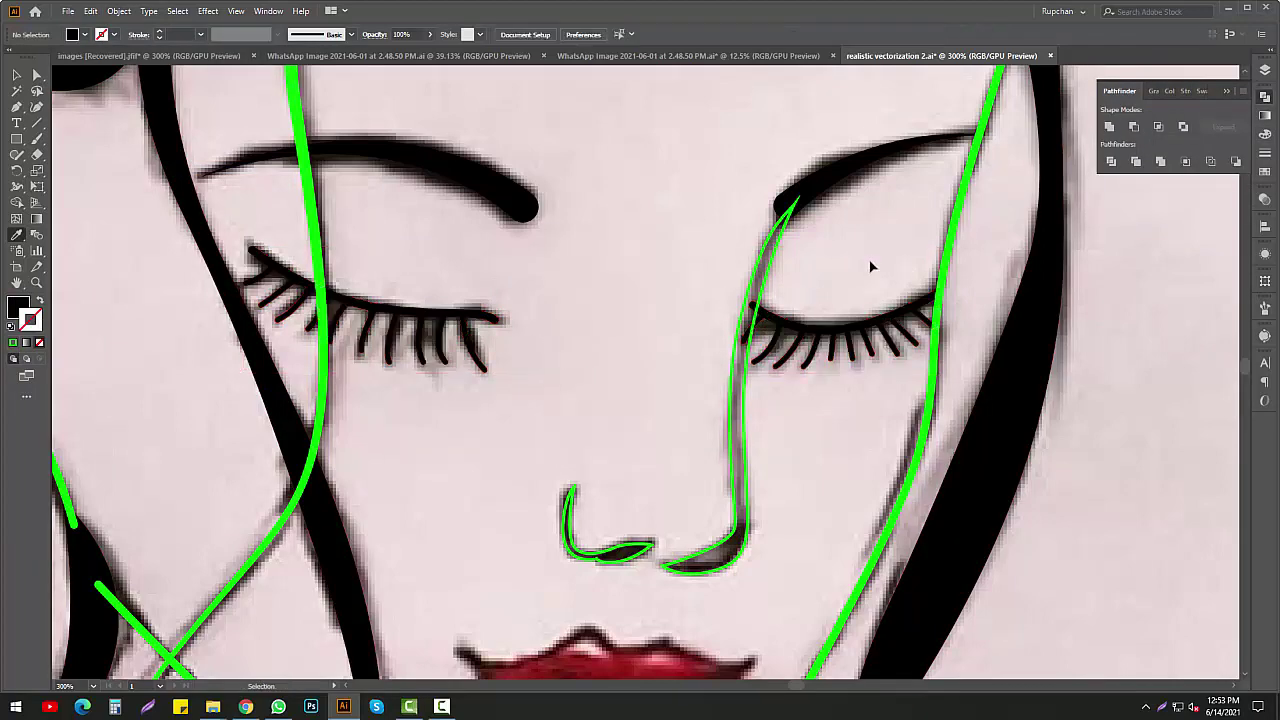
pyautogui.hotkey('ctrl', '-')
pyautogui.hotkey('ctrl', '-')
pyautogui.keyDown('ctrl'); pyautogui.click(770, 440); pyautogui.keyUp('ctrl')
pyautogui.click(826, 431)
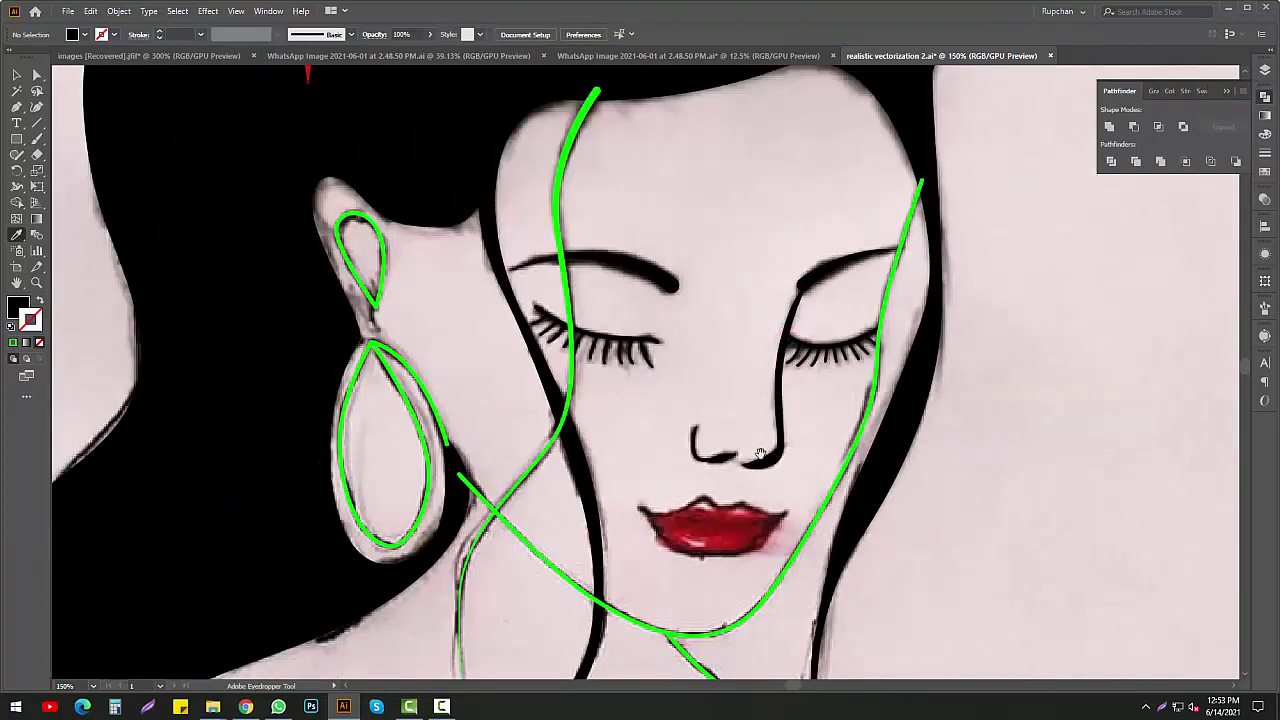
pyautogui.moveTo(760, 454); pyautogui.dragTo(780, 376)
# Select the remaining green strand lines and expand them into shapes
pyautogui.keyDown('ctrl'); pyautogui.click(571, 464); pyautogui.keyUp('ctrl')
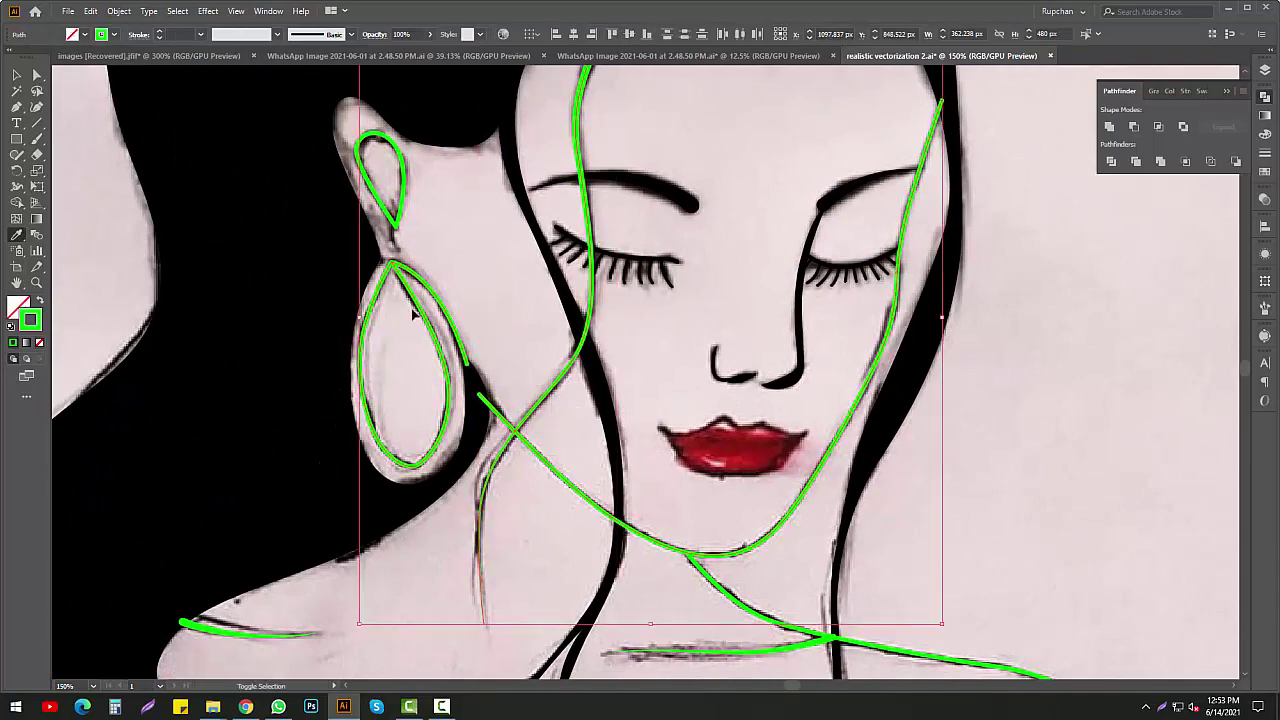
pyautogui.moveTo(426, 215); pyautogui.dragTo(466, 320)
pyautogui.hotkey('ctrl', 'a')
pyautogui.click(119, 10)
pyautogui.click(150, 193)
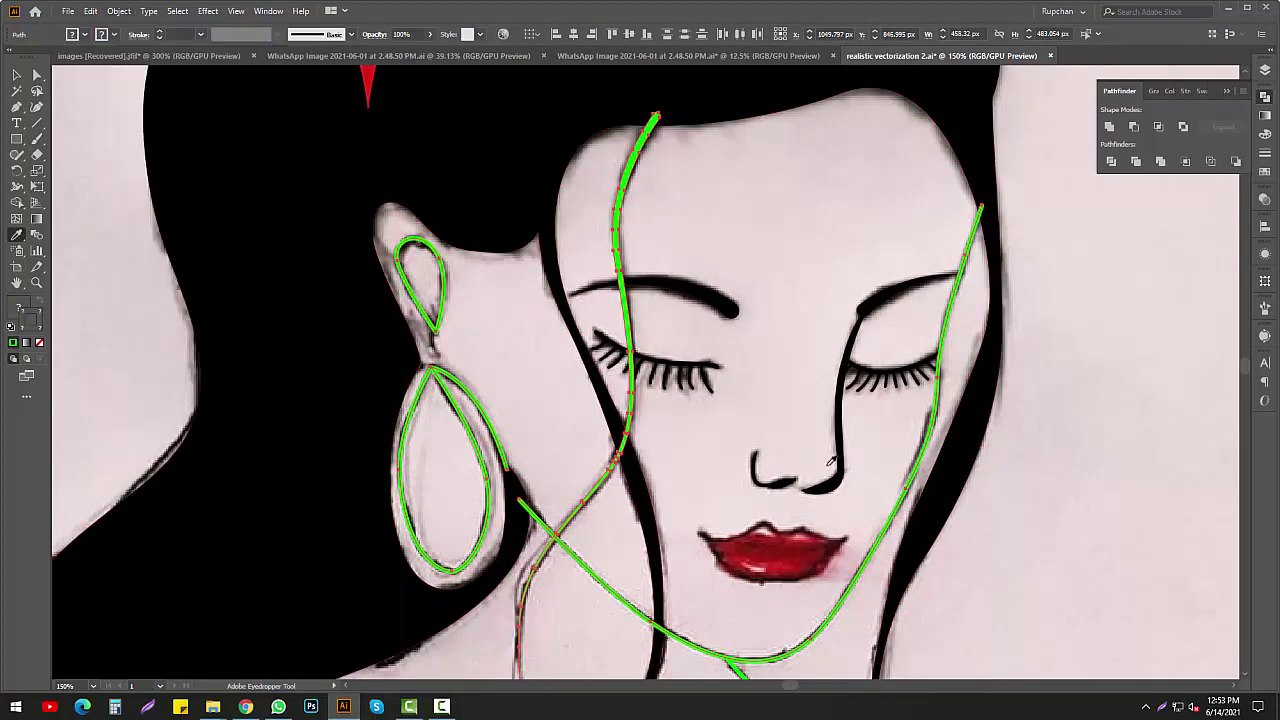
pyautogui.click(830, 461)
pyautogui.hotkey('ctrl', 'z')
pyautogui.scroll(-1, 860, 400)
pyautogui.click(119, 10)
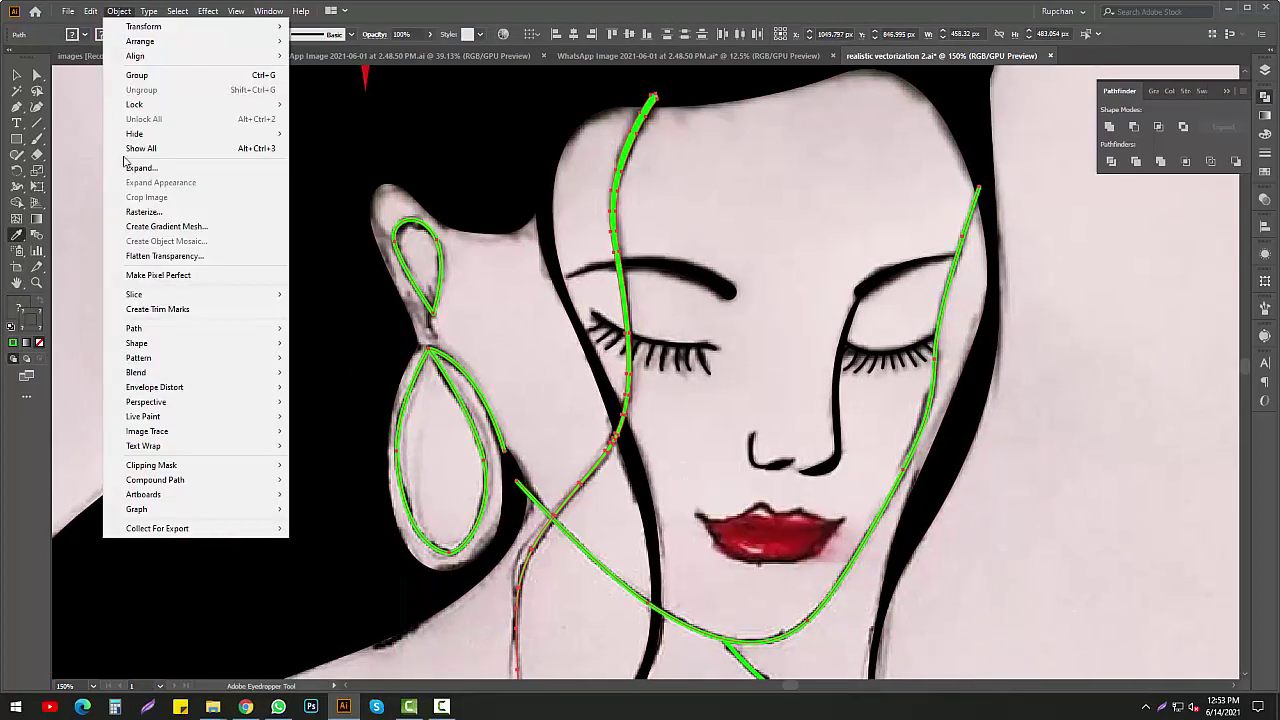
pyautogui.click(140, 167)
pyautogui.press('Return')
# Expand the green neckline stroke into a filled black shape
pyautogui.scroll(-2, 1014, 491)
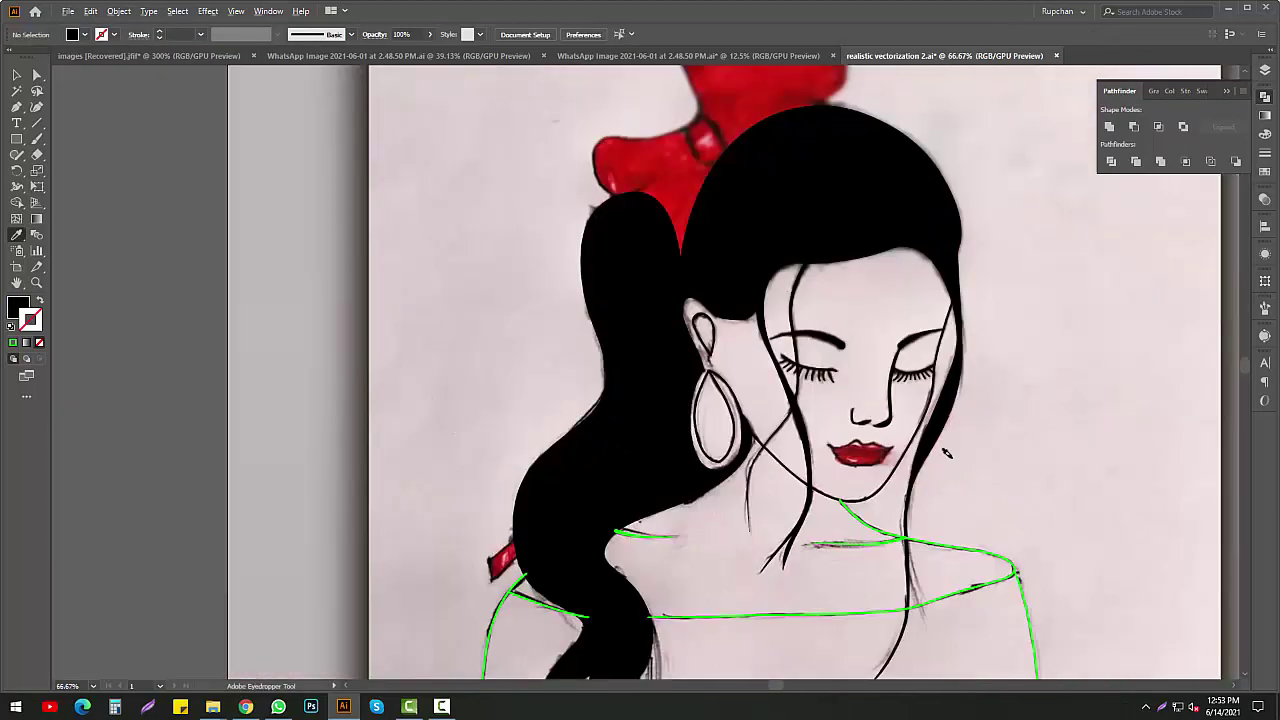
pyautogui.scroll(2, 946, 453)
pyautogui.keyDown('ctrl'); pyautogui.click(570, 431); pyautogui.keyUp('ctrl')
pyautogui.scroll(-2, 570, 431)
pyautogui.scroll(2, 390, 345)
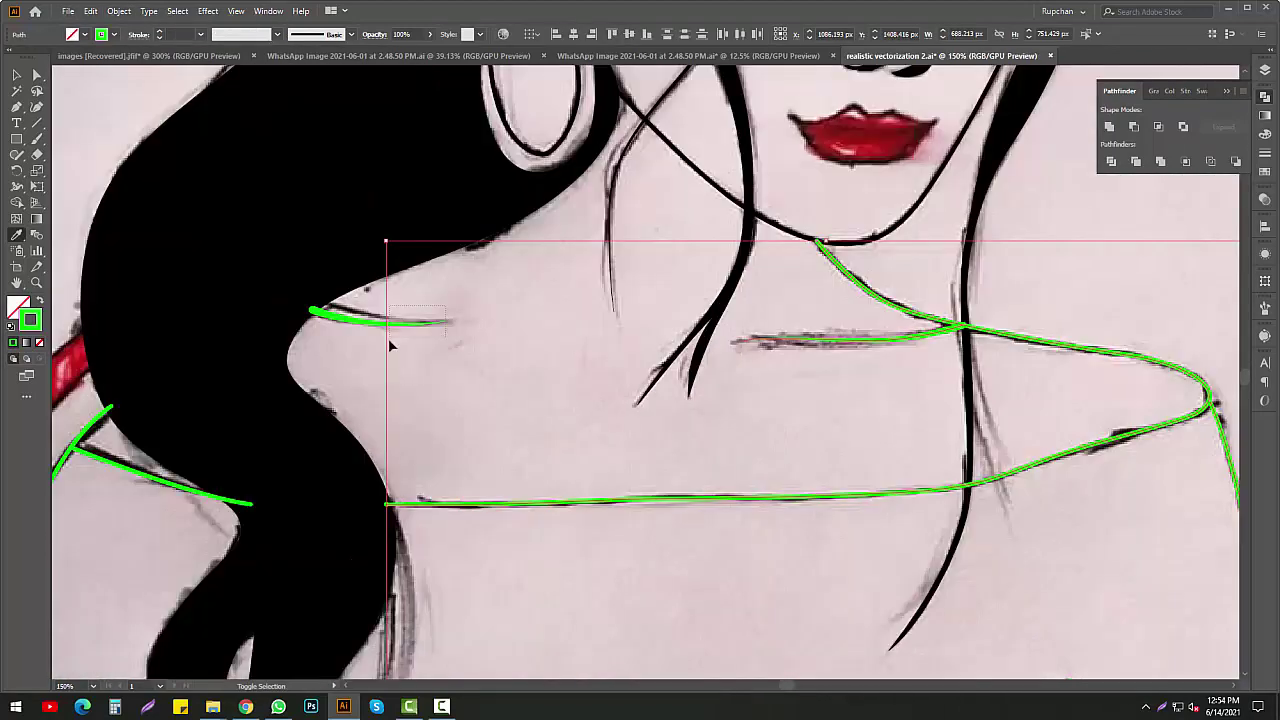
pyautogui.scroll(-1, 390, 345)
pyautogui.scroll(-2, 245, 417)
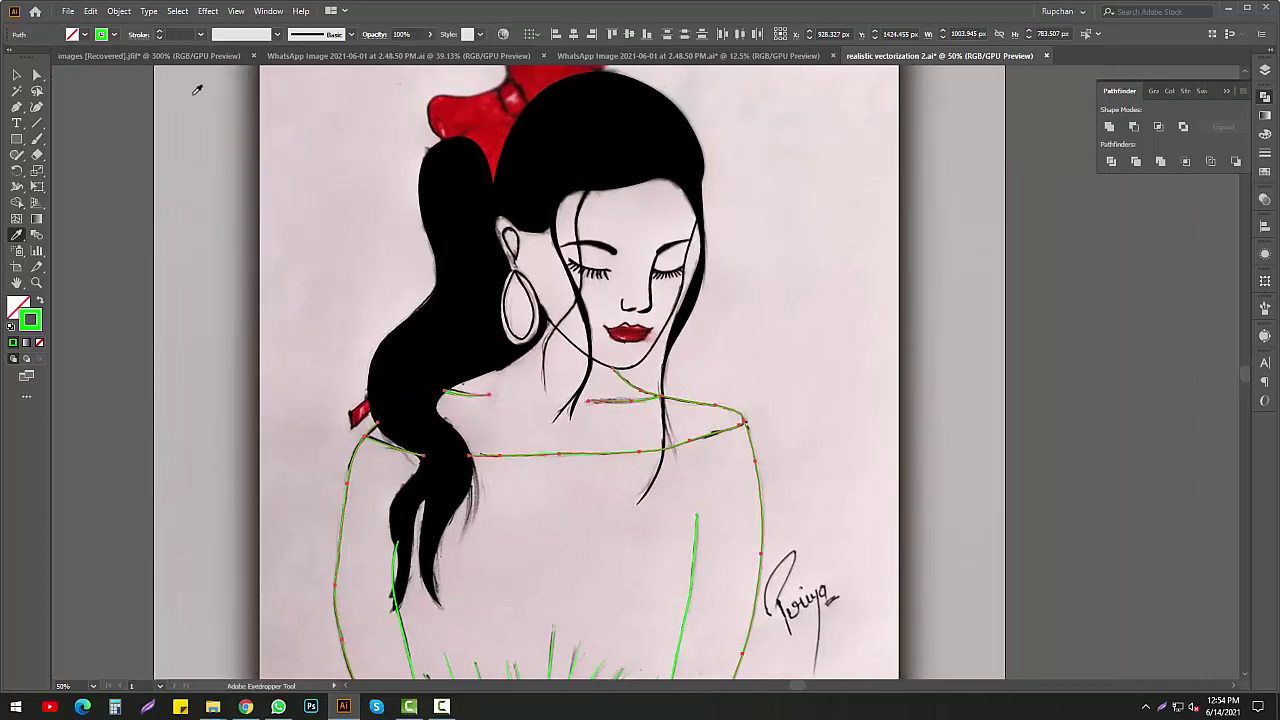
pyautogui.click(119, 11)
pyautogui.click(119, 11)
pyautogui.click(140, 167)
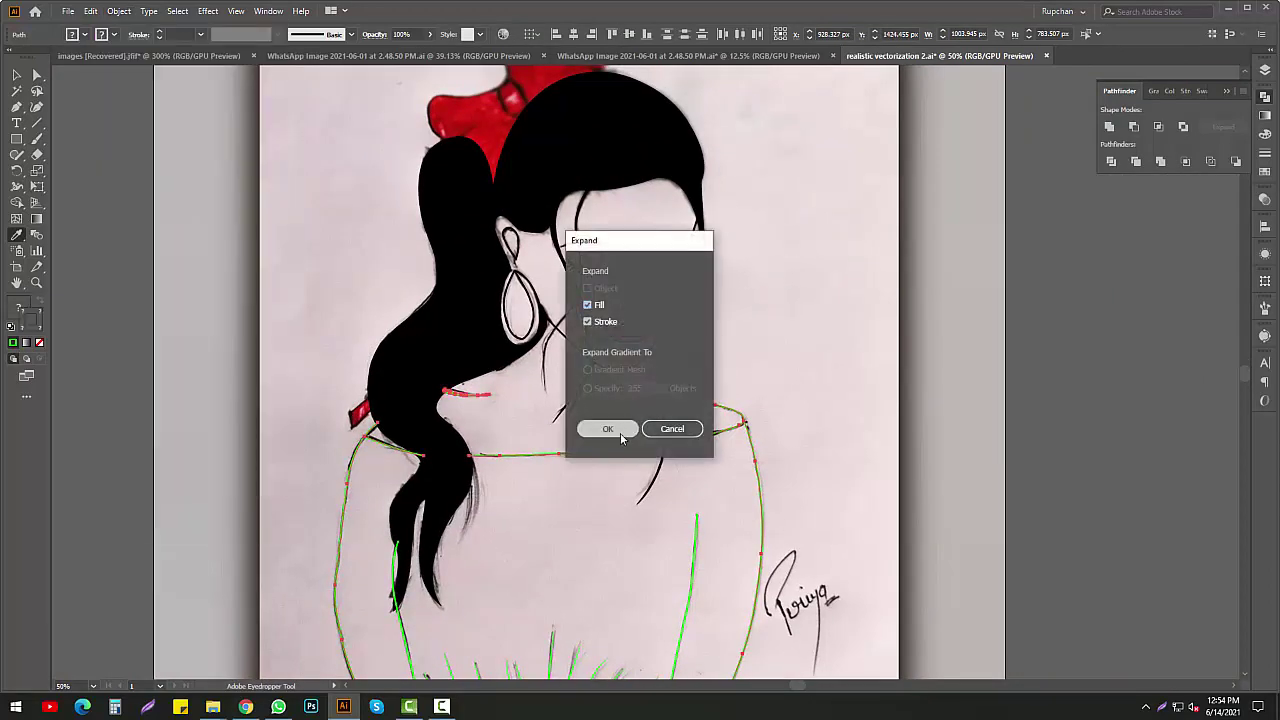
pyautogui.click(607, 428)
# Give the waistband outline a 6 pt stroke and expand it into a shape
pyautogui.scroll(-3, 510, 438)
pyautogui.scroll(2, 510, 438)
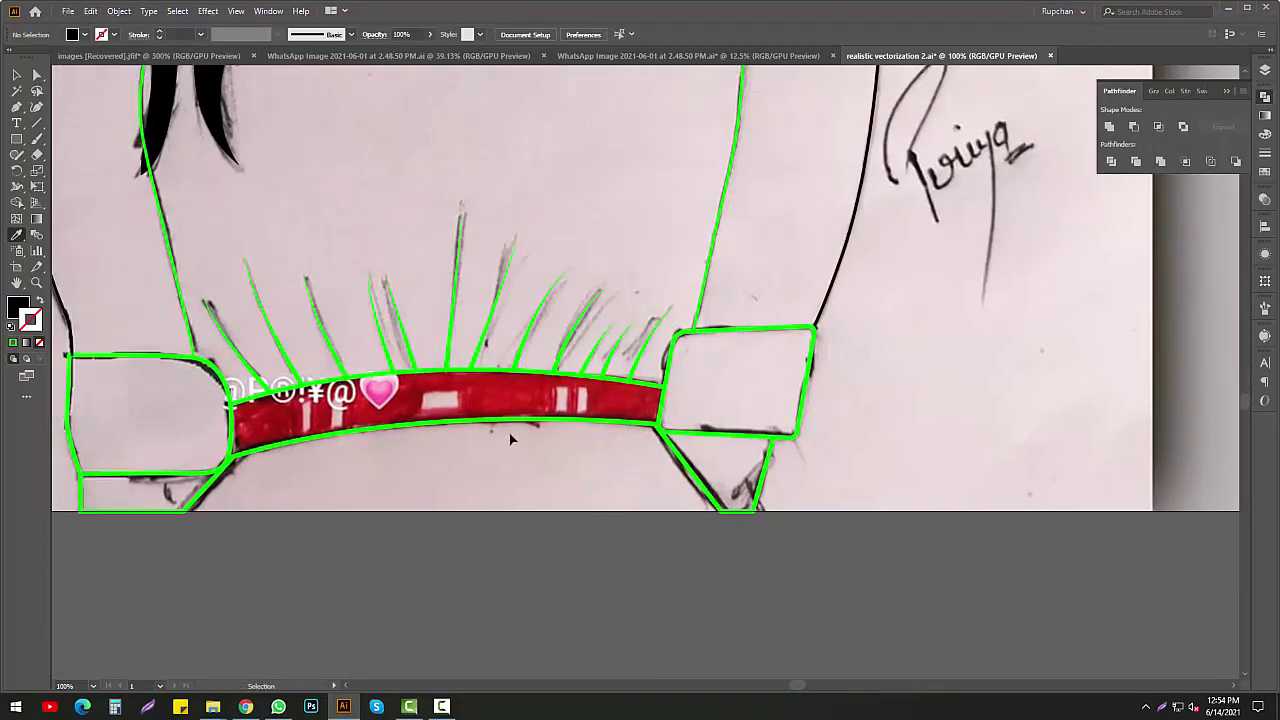
pyautogui.click(504, 421)
pyautogui.scroll(2, 504, 421)
pyautogui.scroll(1, 504, 421)
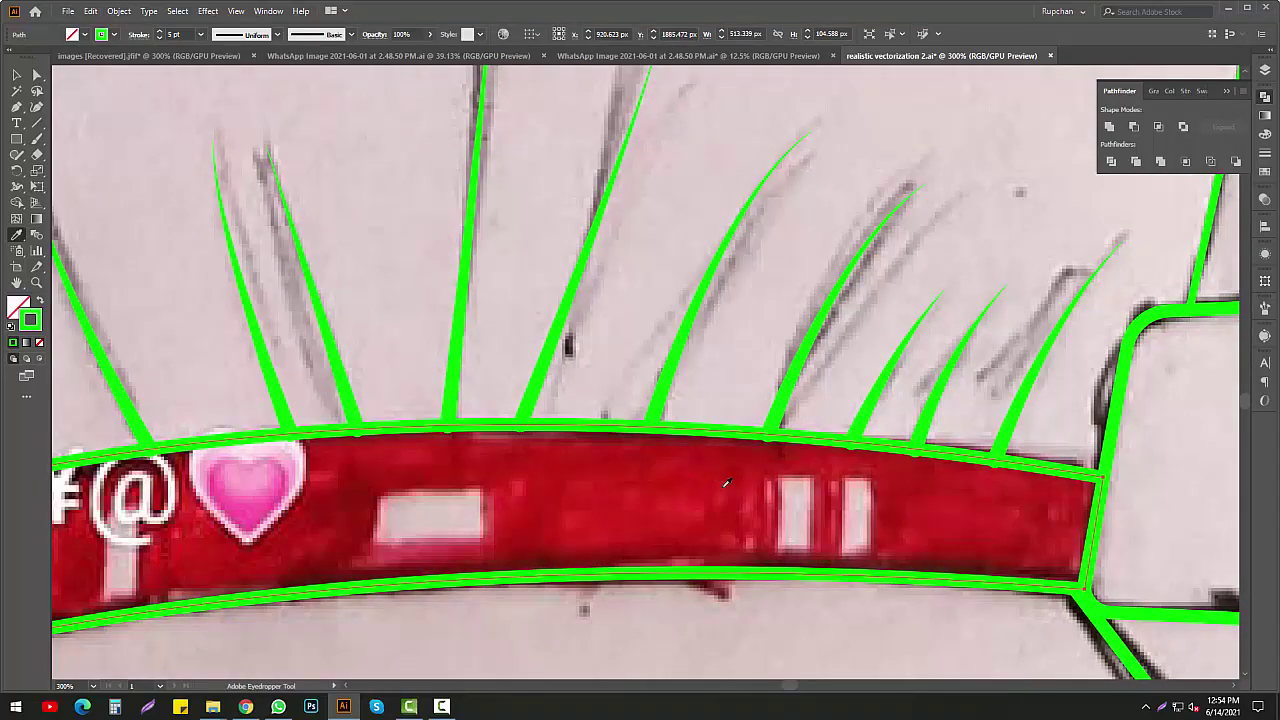
pyautogui.click(1265, 152)
pyautogui.click(1147, 108)
pyautogui.hotkey('ctrl', '-')
pyautogui.hotkey('ctrl', '-')
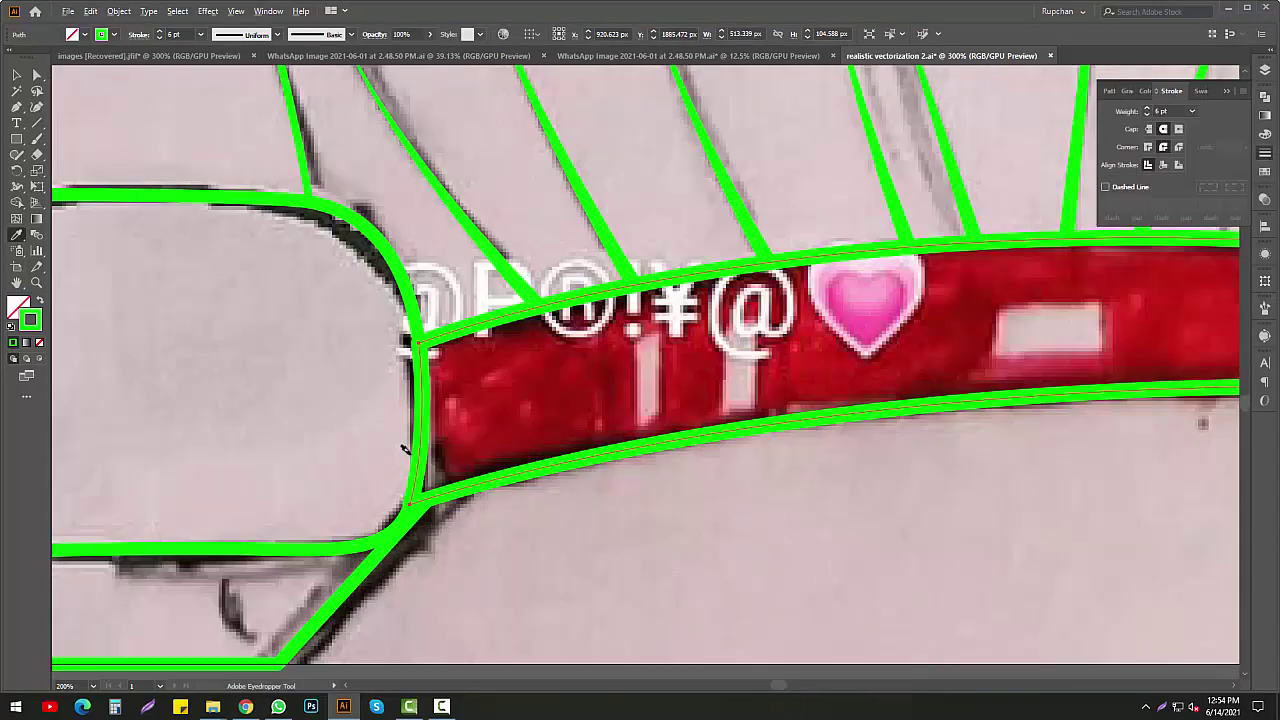
pyautogui.hotkey('ctrl', '-')
pyautogui.click(119, 11)
pyautogui.click(145, 170)
pyautogui.click(600, 428)
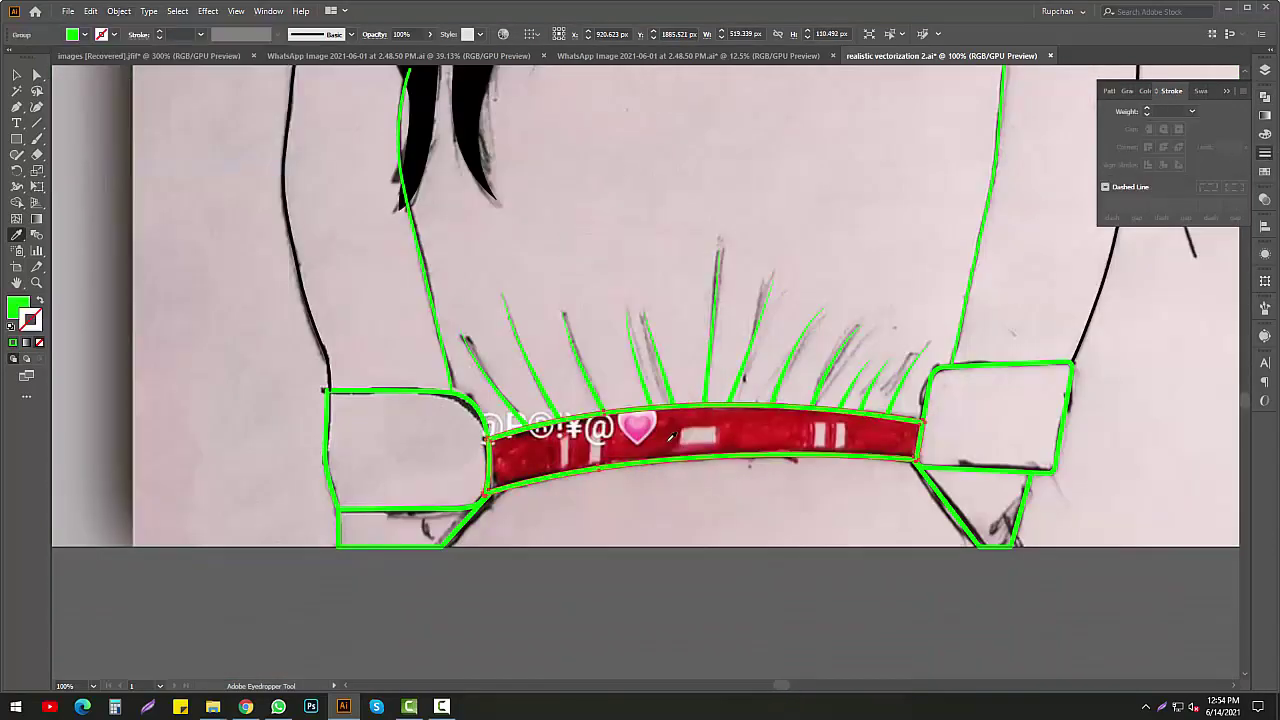
# Release the waistband's compound path and fill the band red
pyautogui.rightClick(714, 458)
pyautogui.click(705, 552)
pyautogui.rightClick(714, 458)
pyautogui.click(766, 539)
pyautogui.hotkey('ctrl', '-')
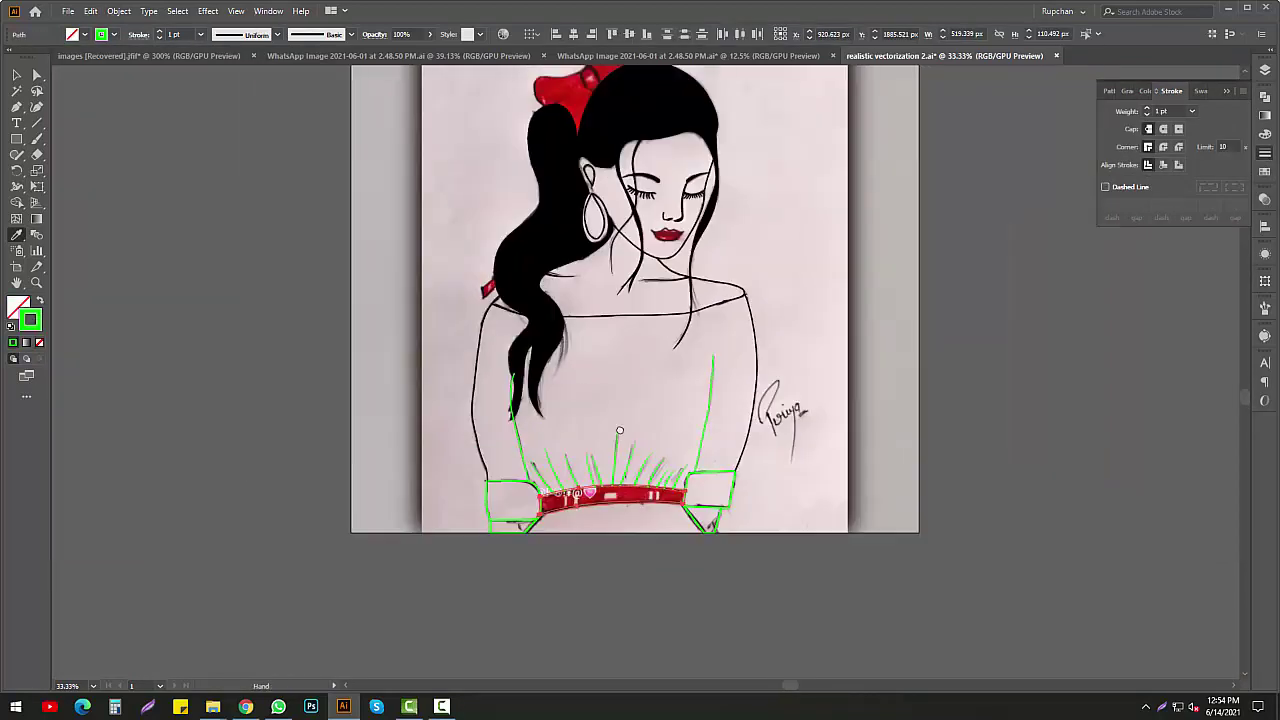
pyautogui.hotkey('ctrl', '+')
pyautogui.hotkey('ctrl', 'shift', 'a')
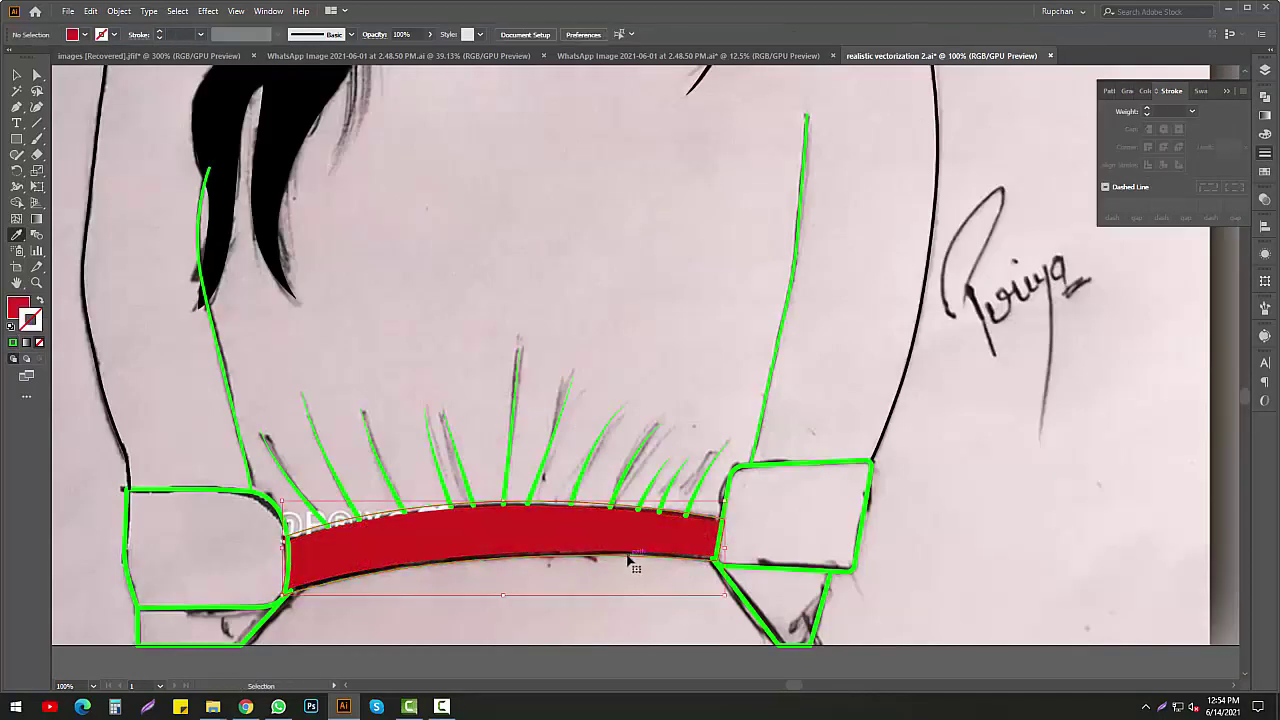
# Expand the green gather strands above the waistband into black shapes
pyautogui.moveTo(774, 503); pyautogui.dragTo(929, 433)
pyautogui.click(855, 432)
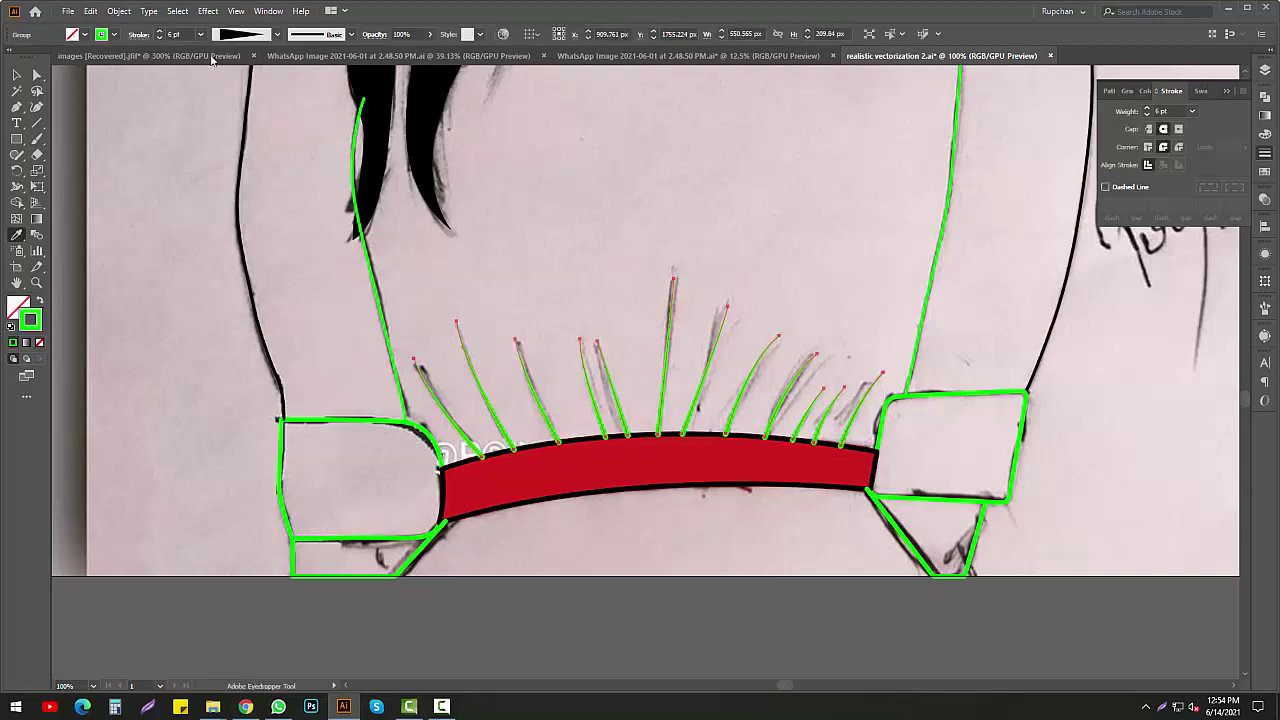
pyautogui.click(119, 11)
pyautogui.click(150, 183)
pyautogui.click(119, 11)
pyautogui.click(141, 167)
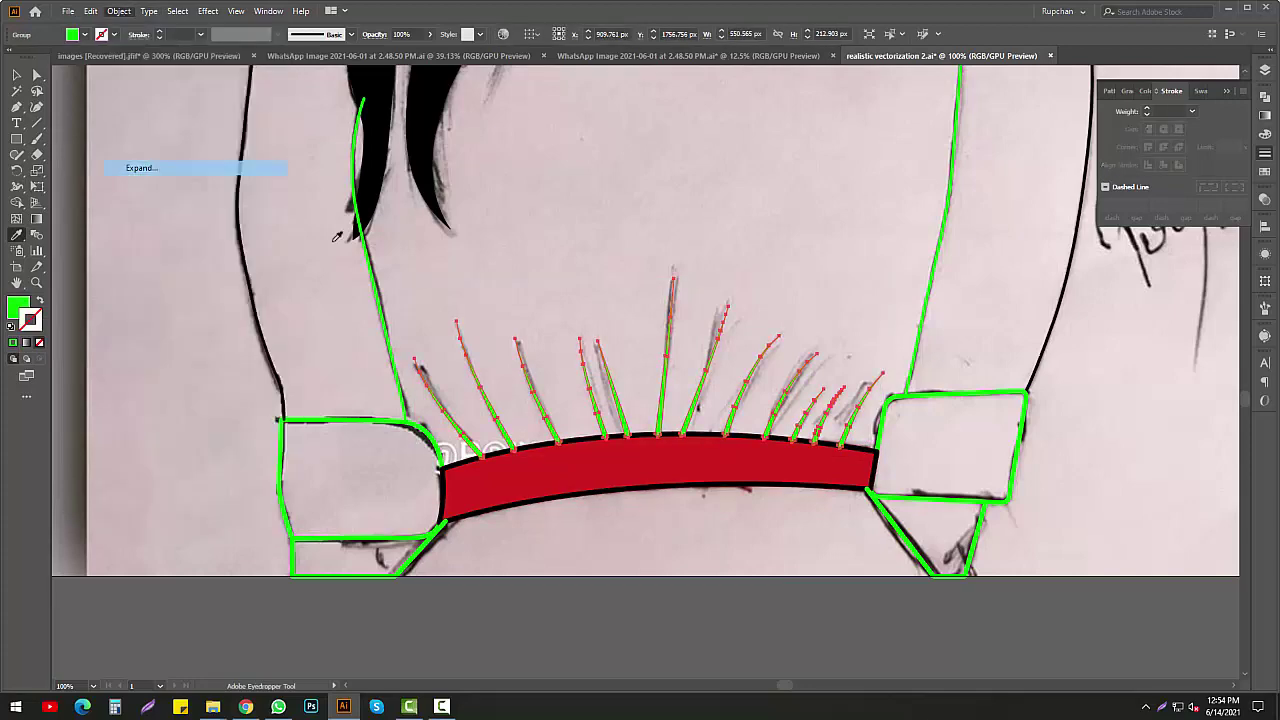
pyautogui.click(867, 440)
pyautogui.hotkey('ctrl', 'shift', 'a')
pyautogui.moveTo(867, 440); pyautogui.dragTo(919, 375)
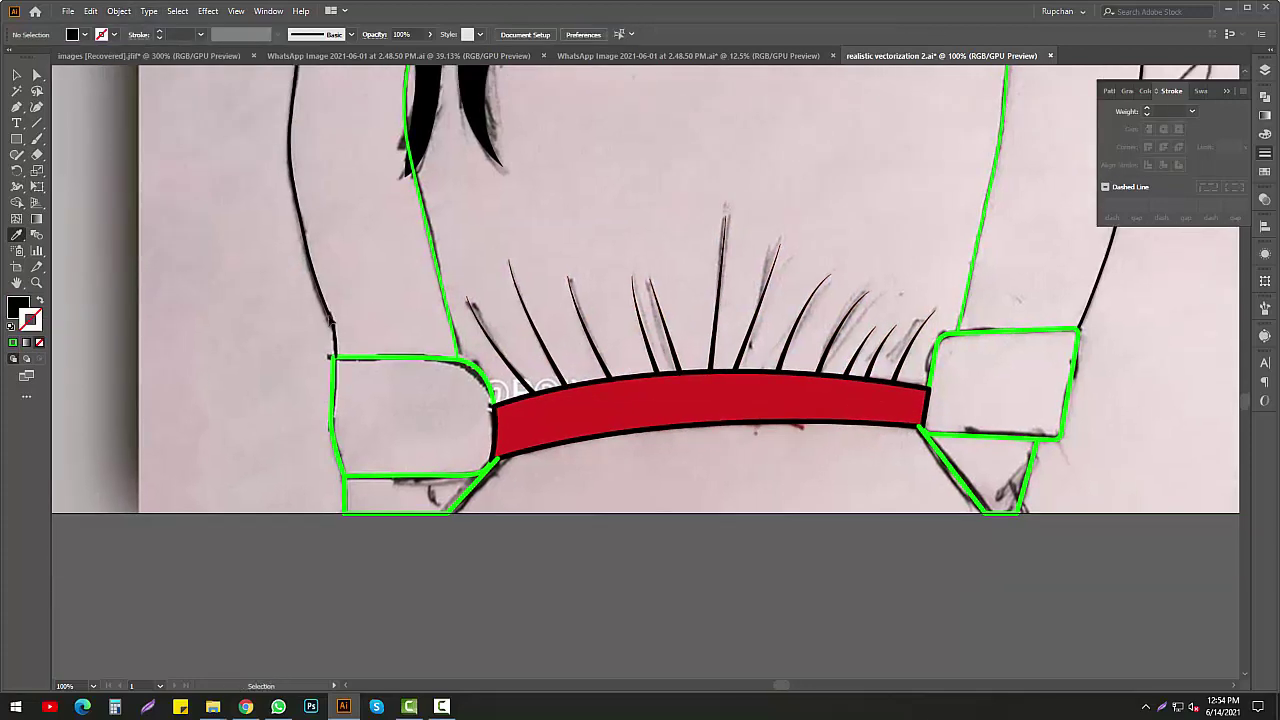
# Expand the remaining green side strokes of the dress into black shapes
pyautogui.click(437, 306)
pyautogui.moveTo(1163, 384); pyautogui.dragTo(838, 414)
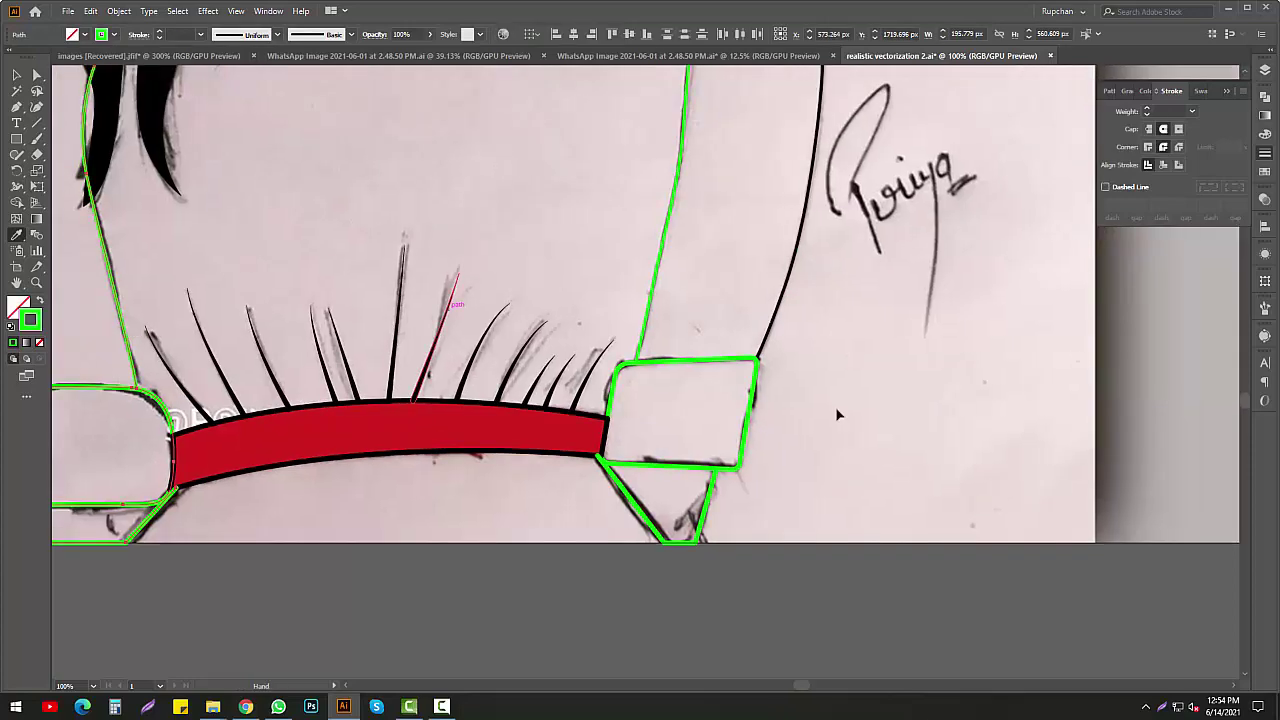
pyautogui.hotkey('ctrl', '-')
pyautogui.hotkey('ctrl', '-')
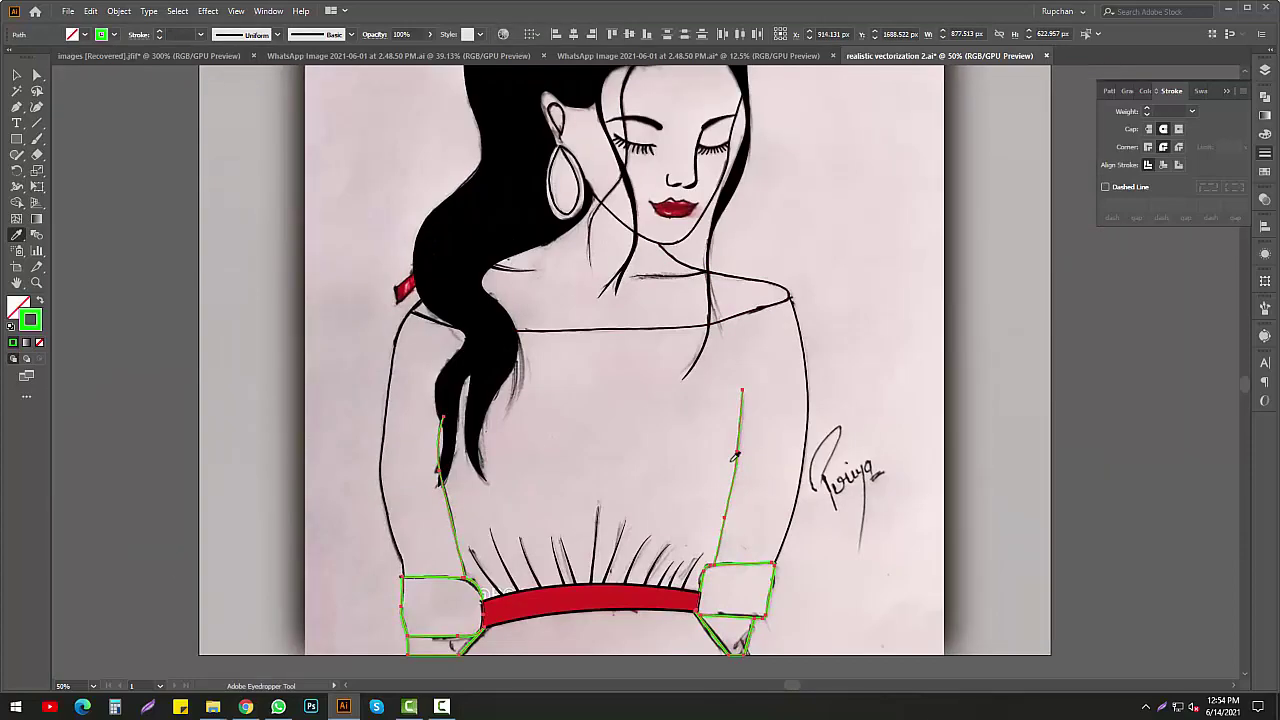
pyautogui.click(119, 11)
pyautogui.click(140, 167)
pyautogui.click(603, 426)
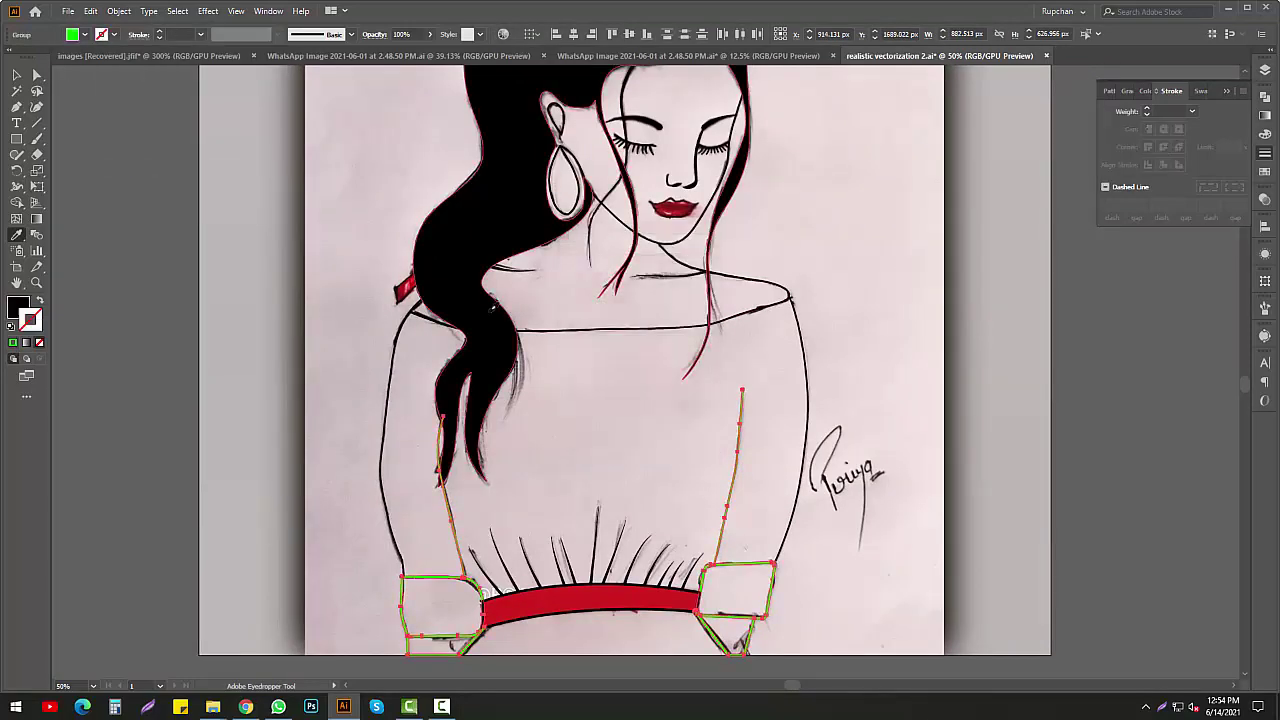
pyautogui.hotkey('ctrl', 'shift', 'a')
# Toggle the reference photo layer's visibility and widen the artboard to the right
pyautogui.hotkey('ctrl', '-')
pyautogui.hotkey('ctrl', '-')
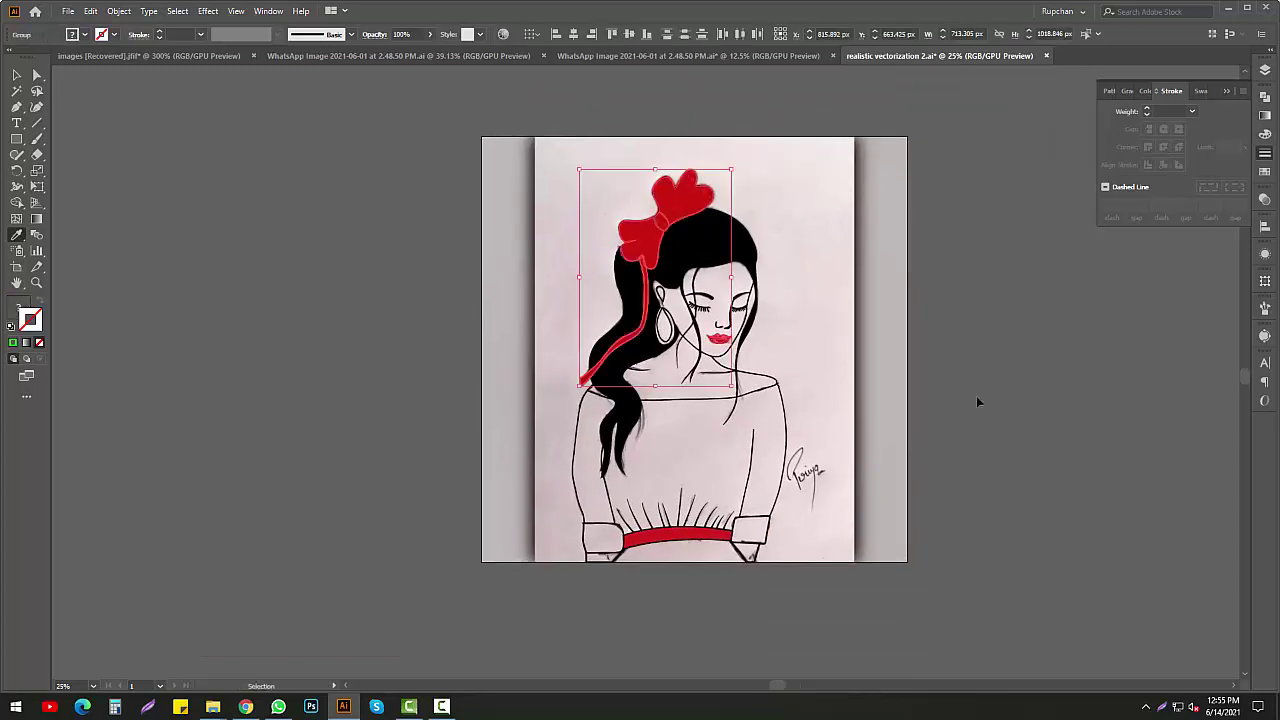
pyautogui.moveTo(886, 375); pyautogui.dragTo(883, 409)
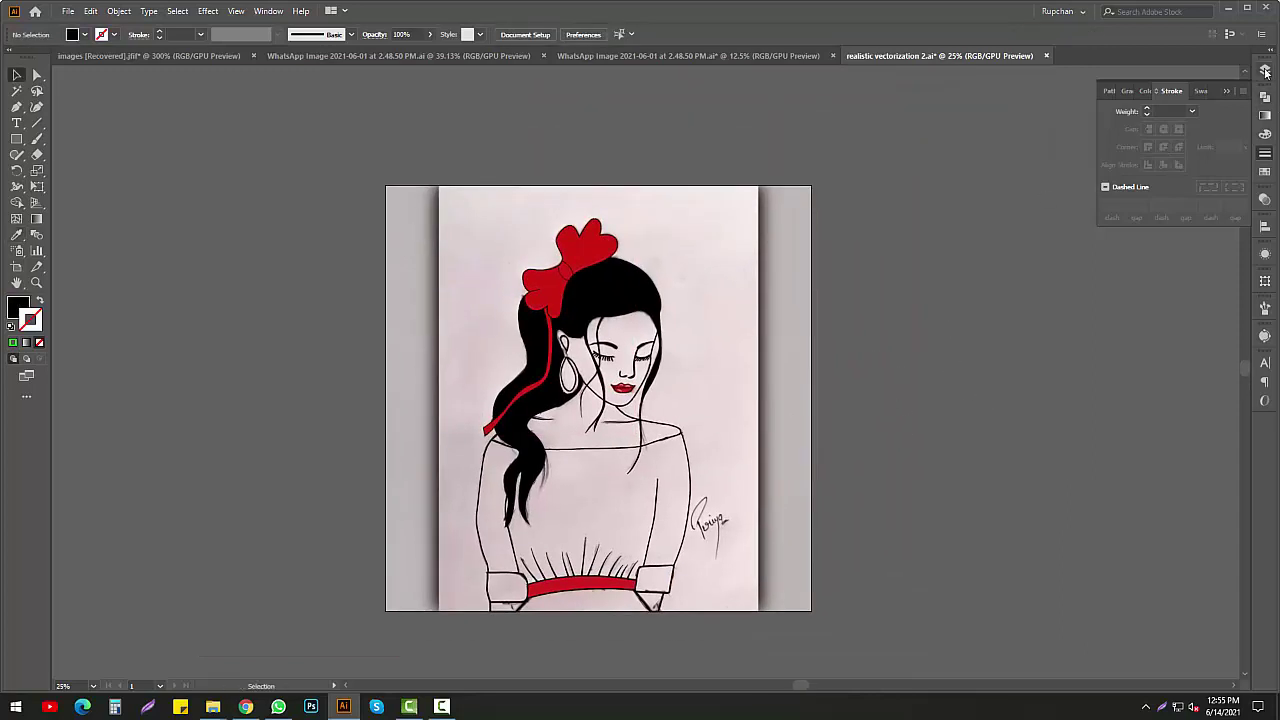
pyautogui.click(1265, 72)
pyautogui.click(1101, 98)
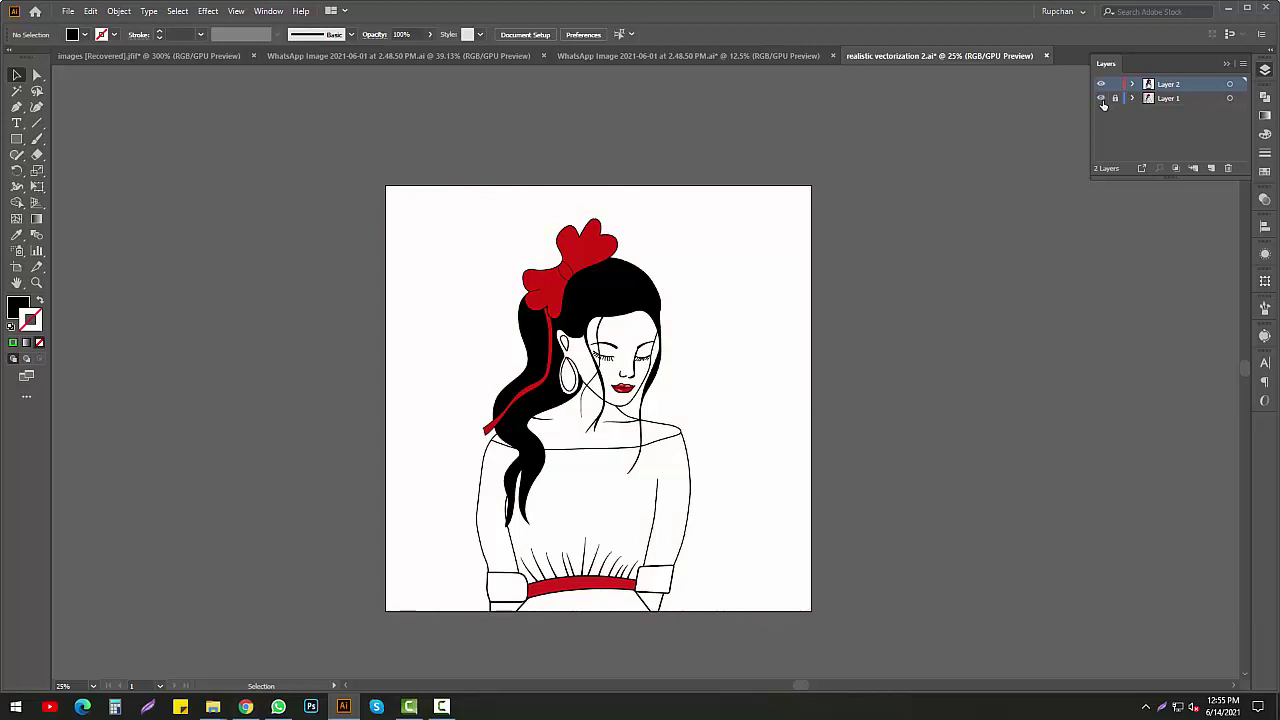
pyautogui.click(1101, 98)
pyautogui.hotkey('shift', 'o')
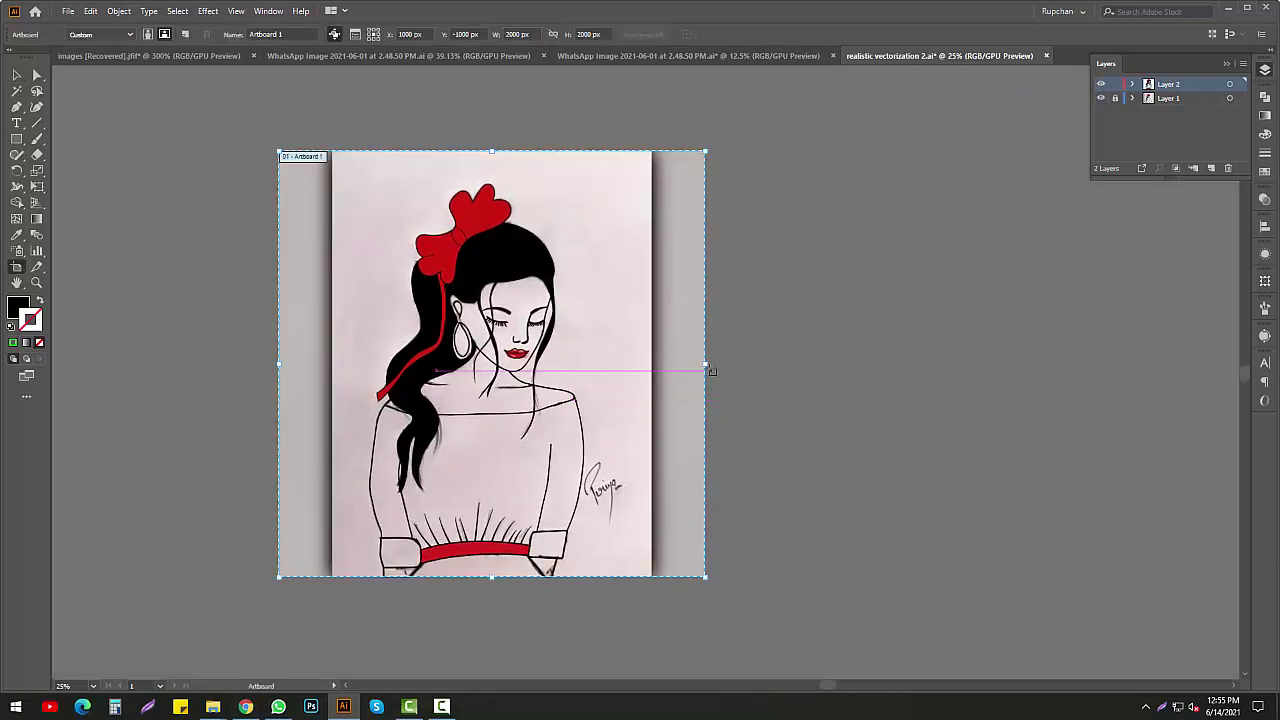
pyautogui.moveTo(711, 371); pyautogui.dragTo(1032, 413)
# Move the vector drawing into the new right half beside the original sketch
pyautogui.click(17, 75)
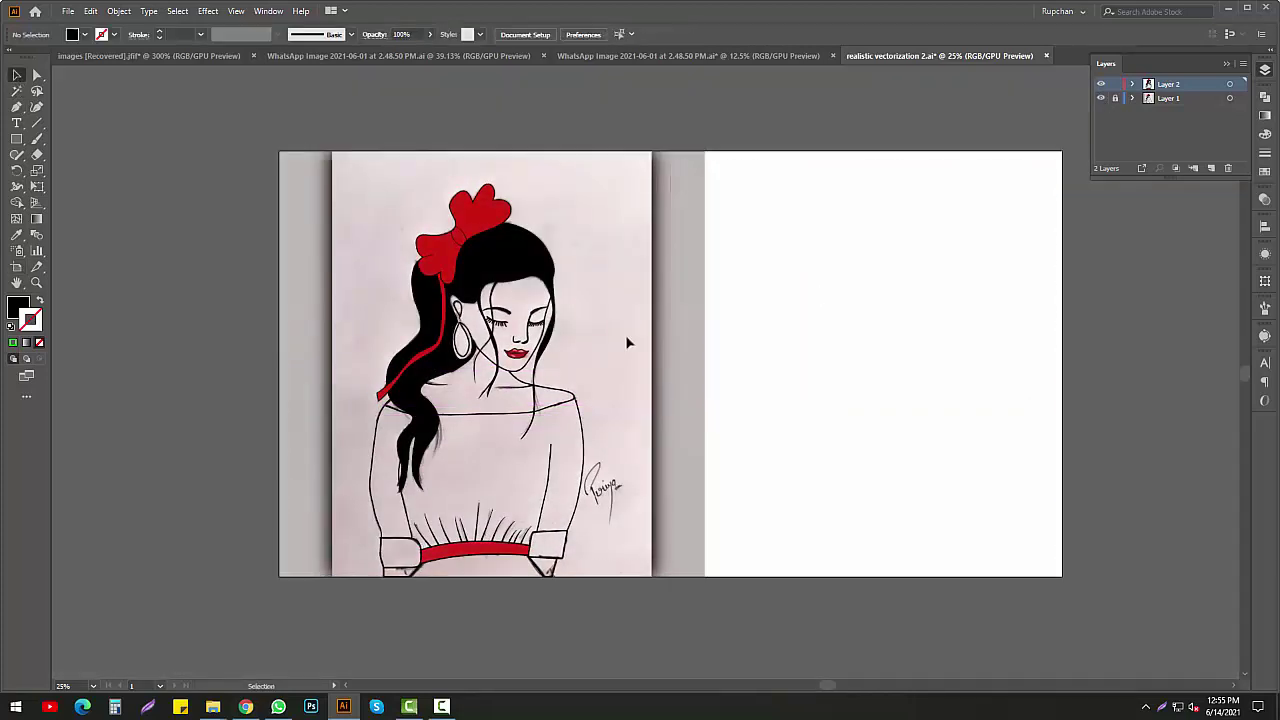
pyautogui.click(428, 452)
pyautogui.click(797, 489)
pyautogui.rightClick(417, 346)
pyautogui.click(443, 449)
pyautogui.moveTo(498, 405)
pyautogui.mouseDown()
pyautogui.moveTo(976, 406)
pyautogui.moveTo(998, 455)
pyautogui.mouseUp()
pyautogui.hscroll(2, 976, 406)
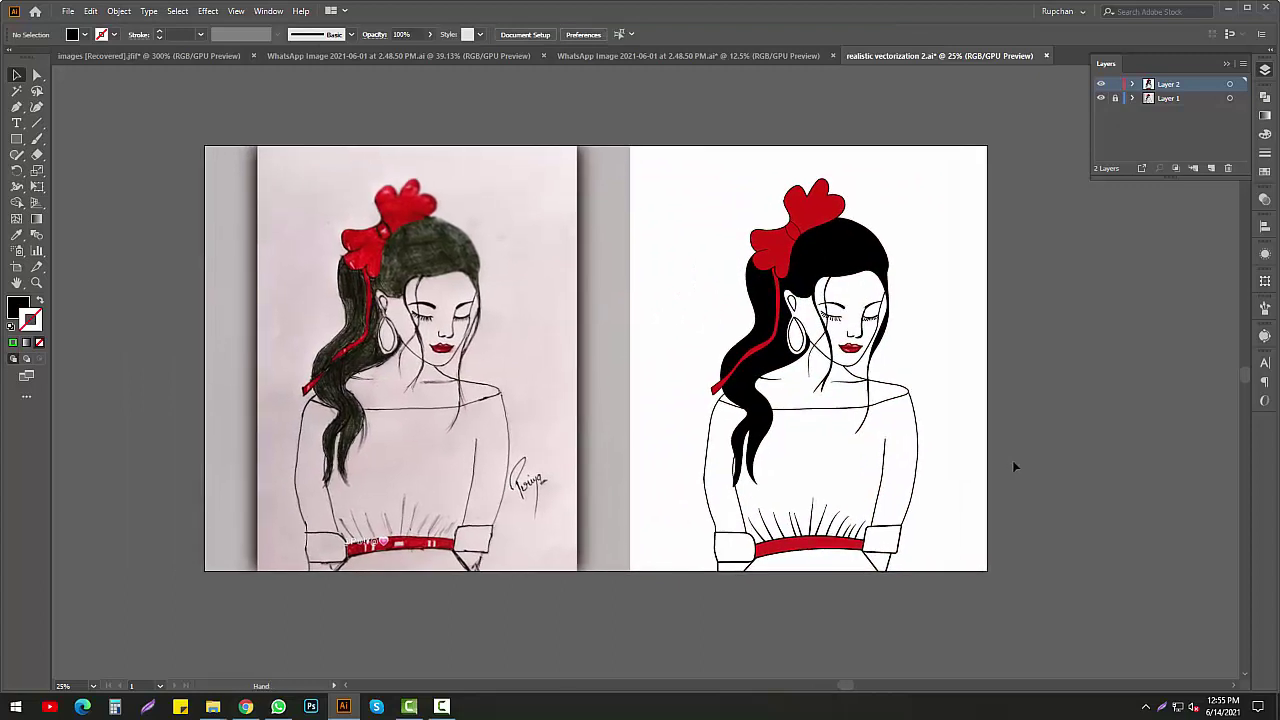
pyautogui.click(699, 371)
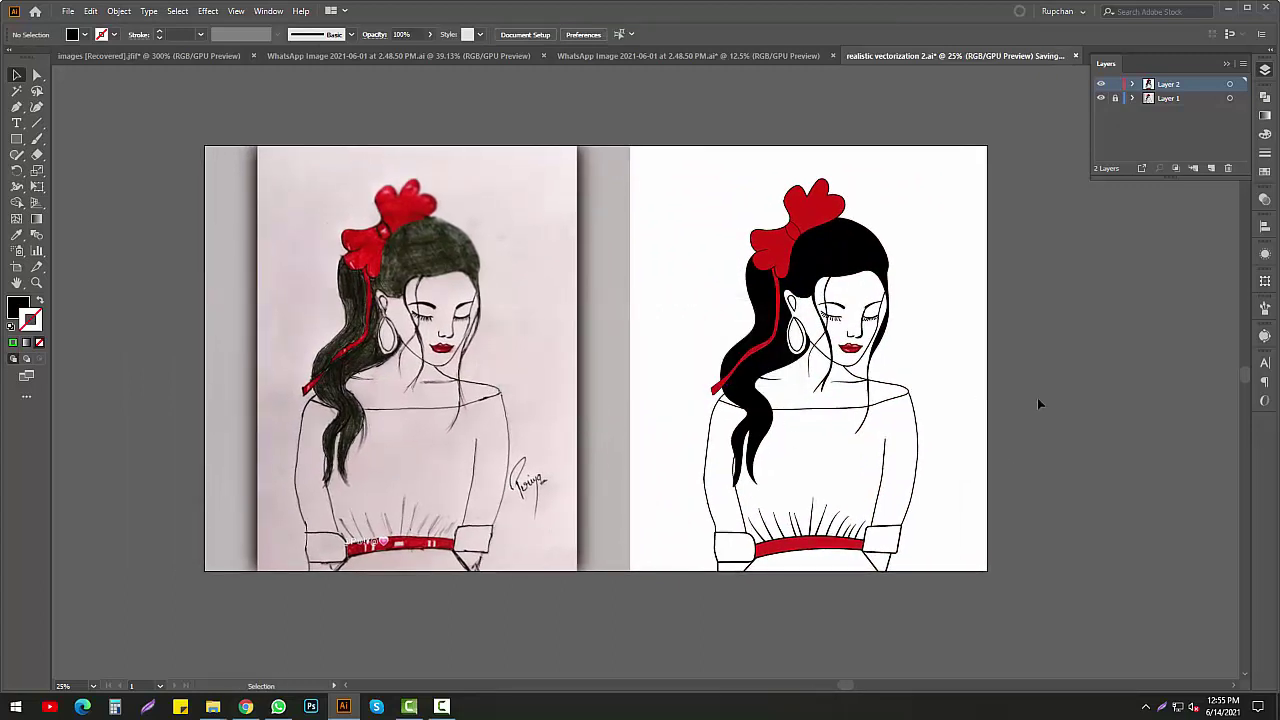